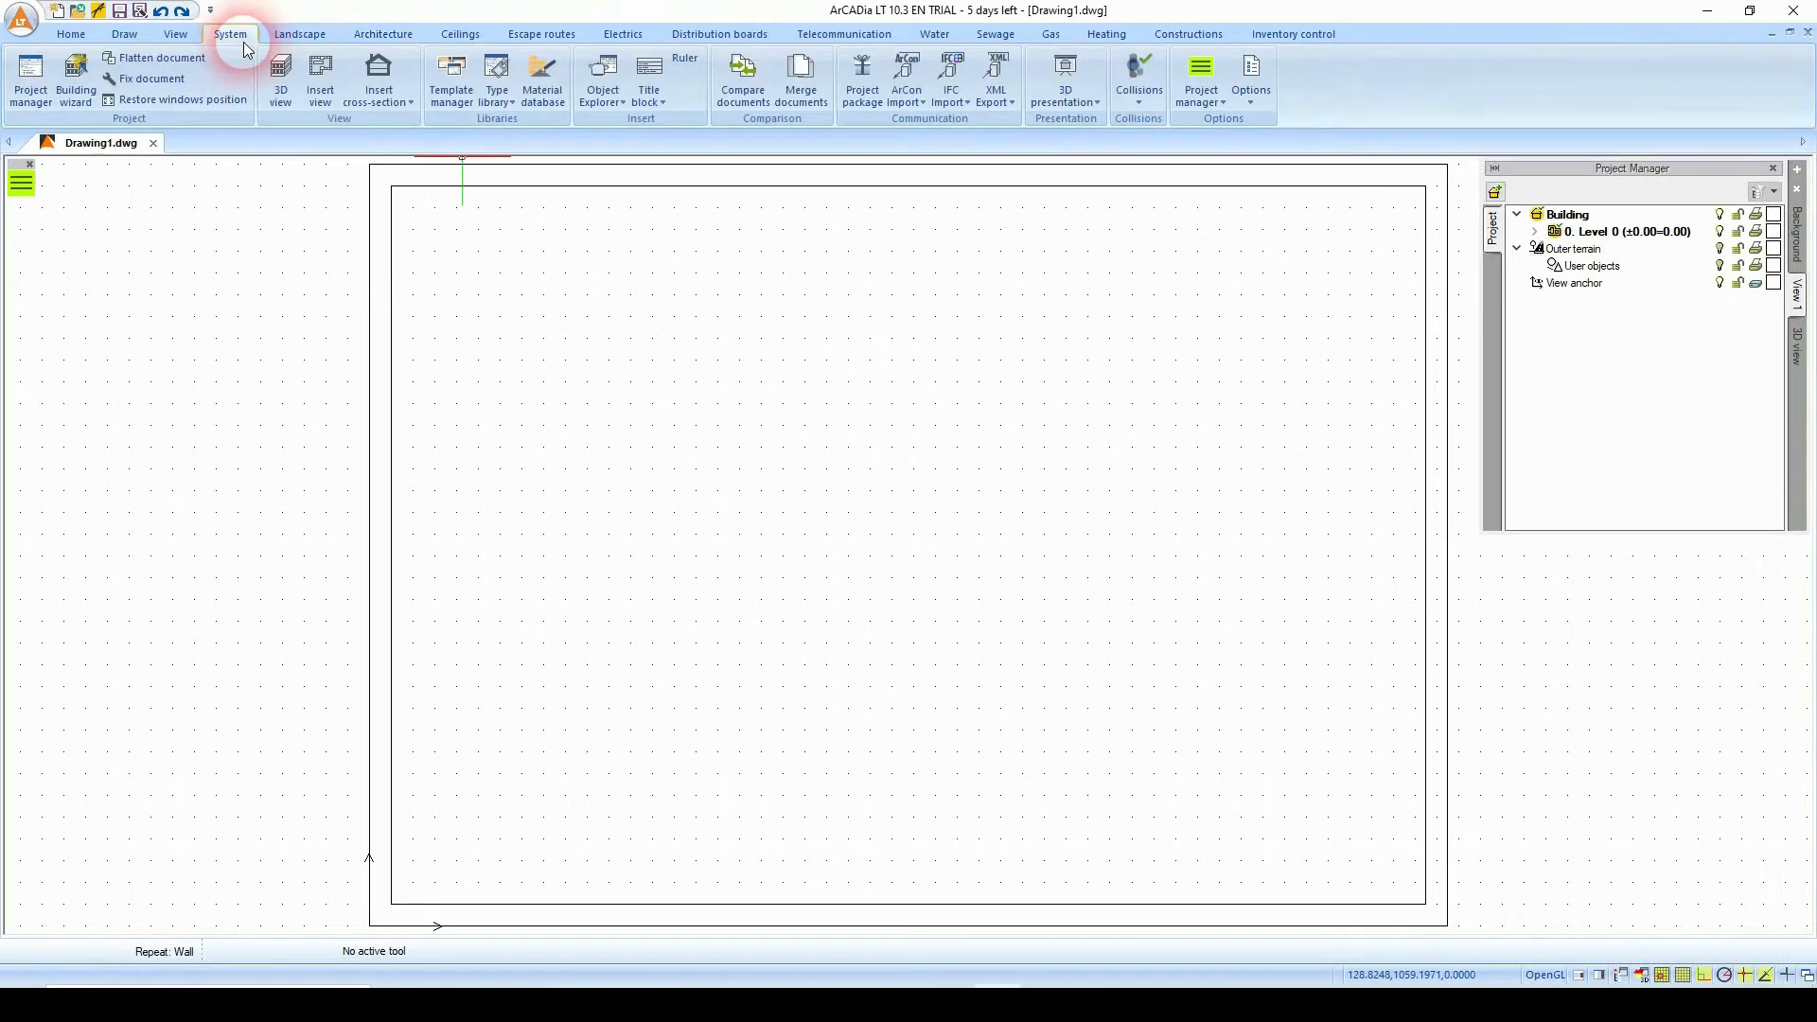
Show the 3D preview and draw a closed wall outline about 930 by 780 cm with a 270 by 300 cm notch at its lower-left corner.
click(280, 77)
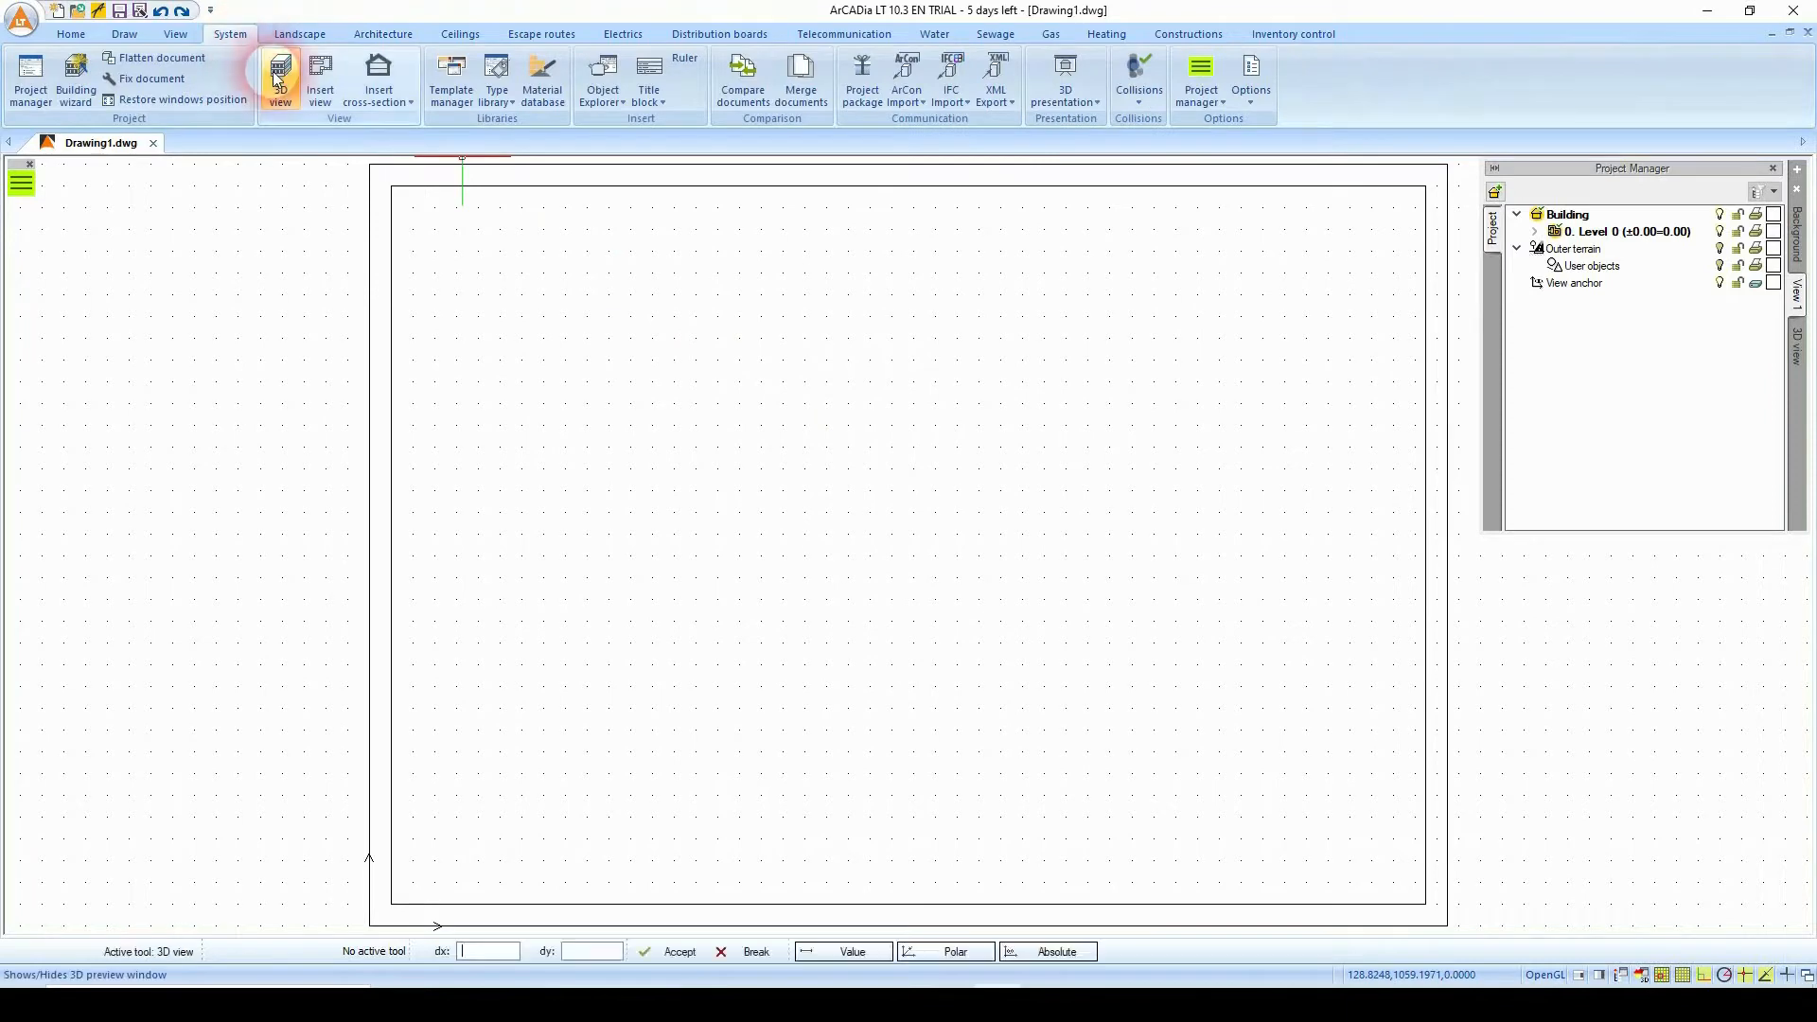
click(363, 38)
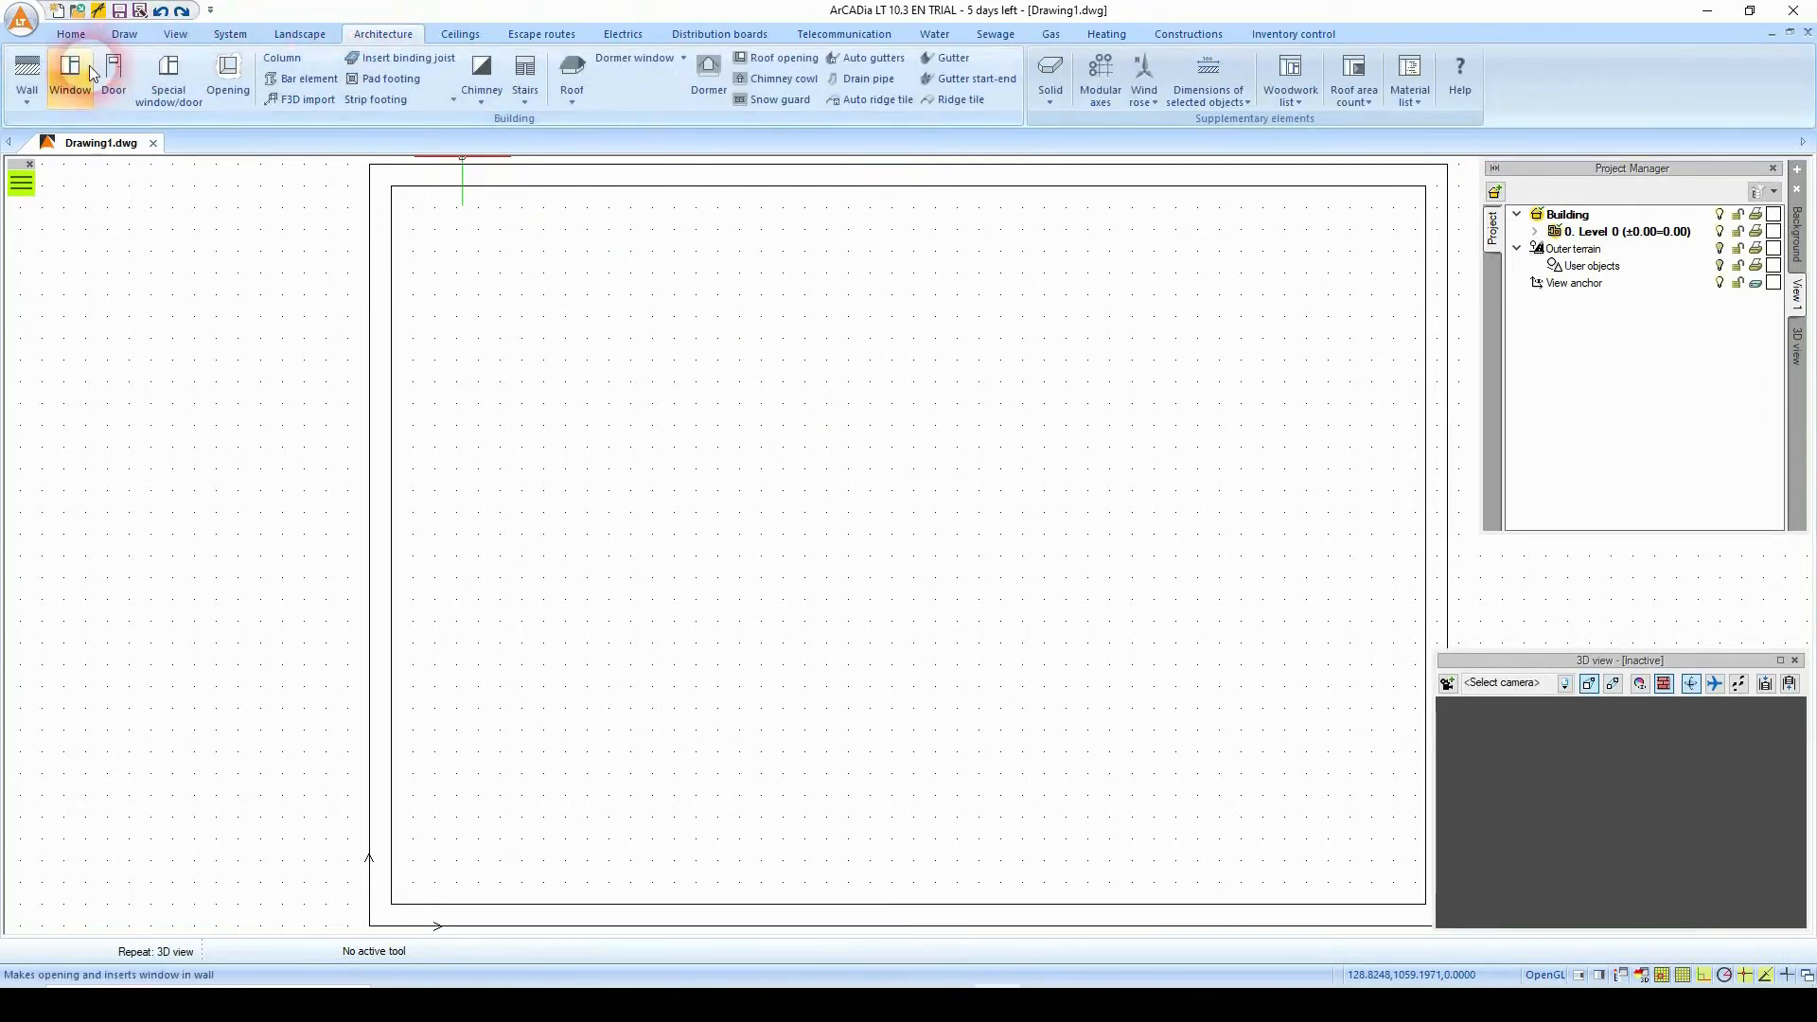
click(27, 85)
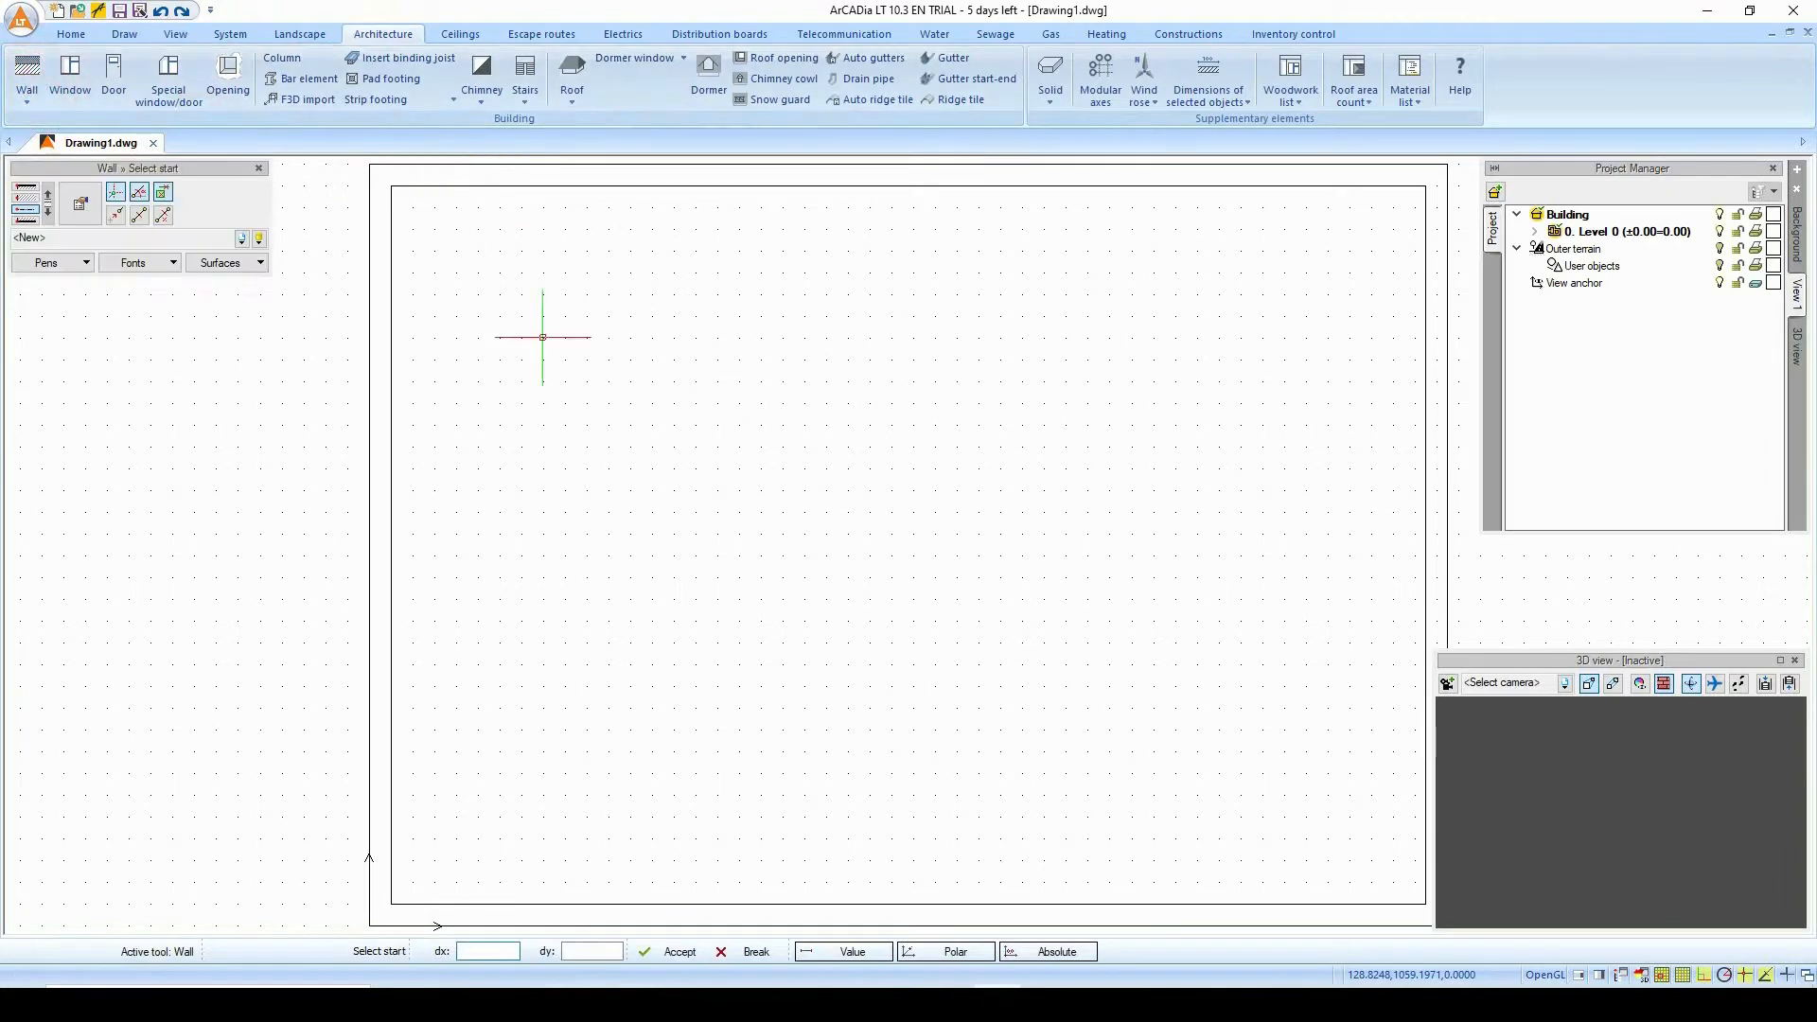
click(455, 294)
click(455, 644)
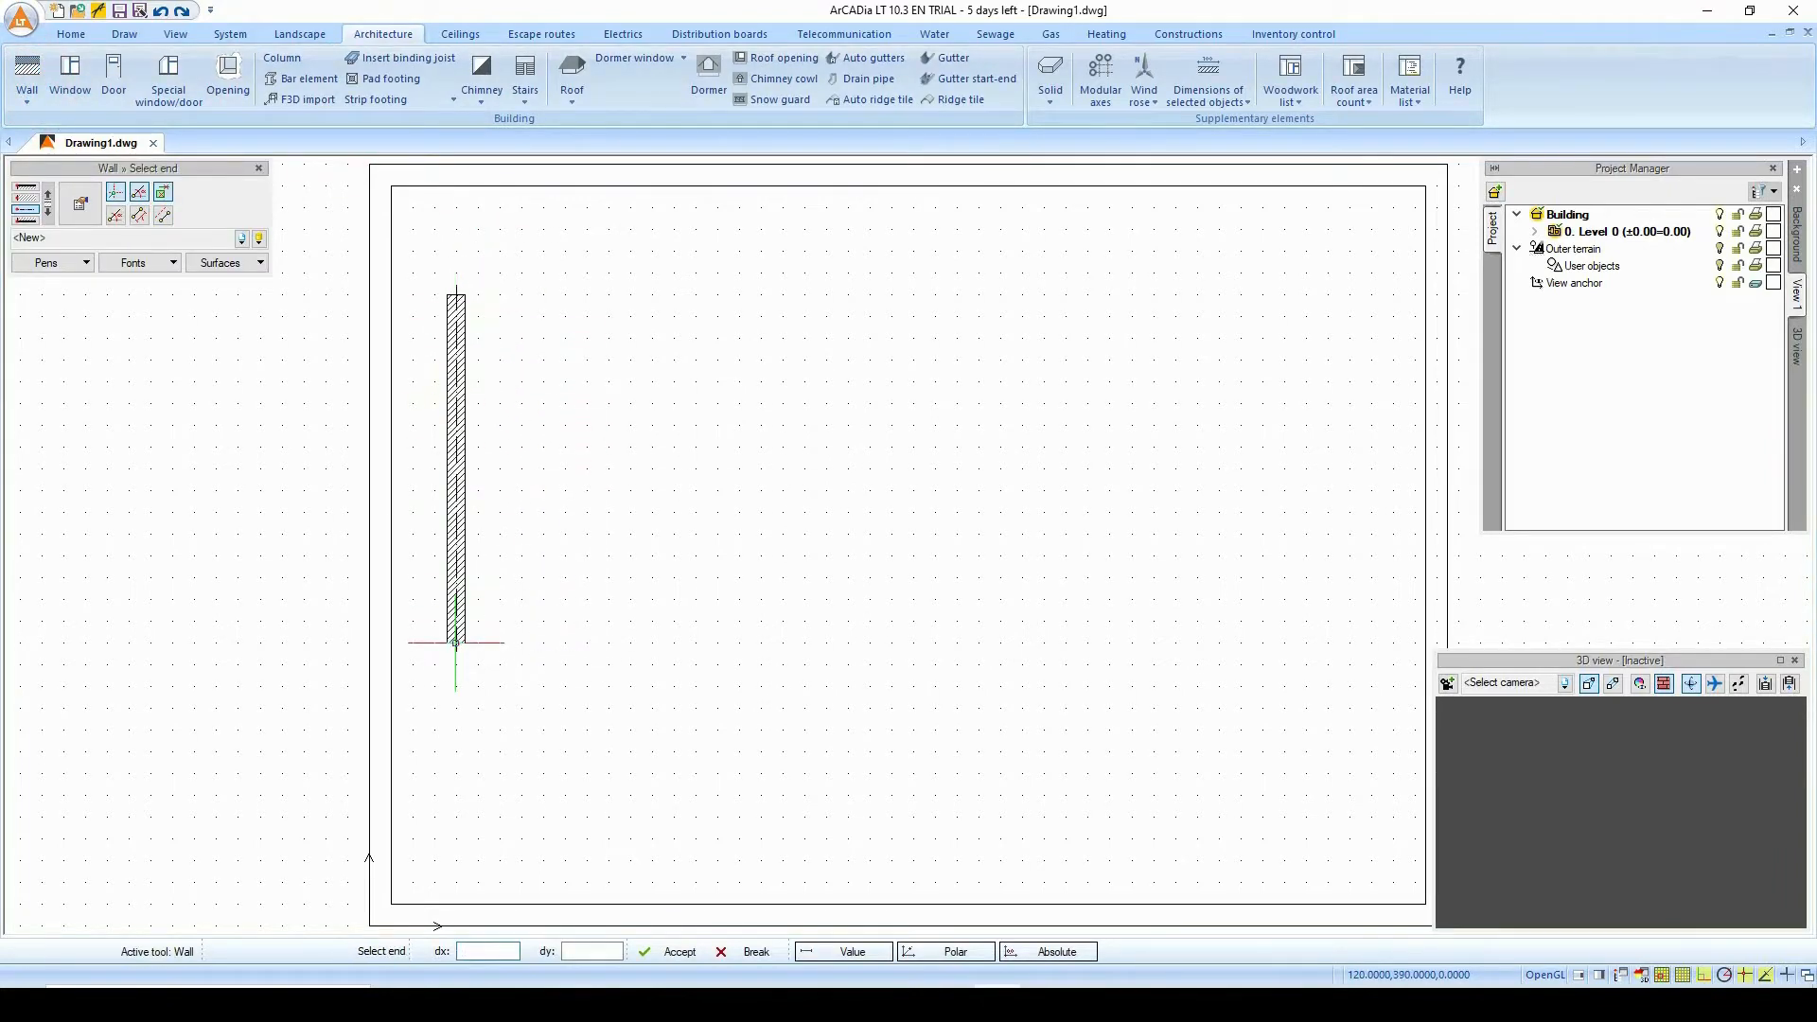
click(653, 644)
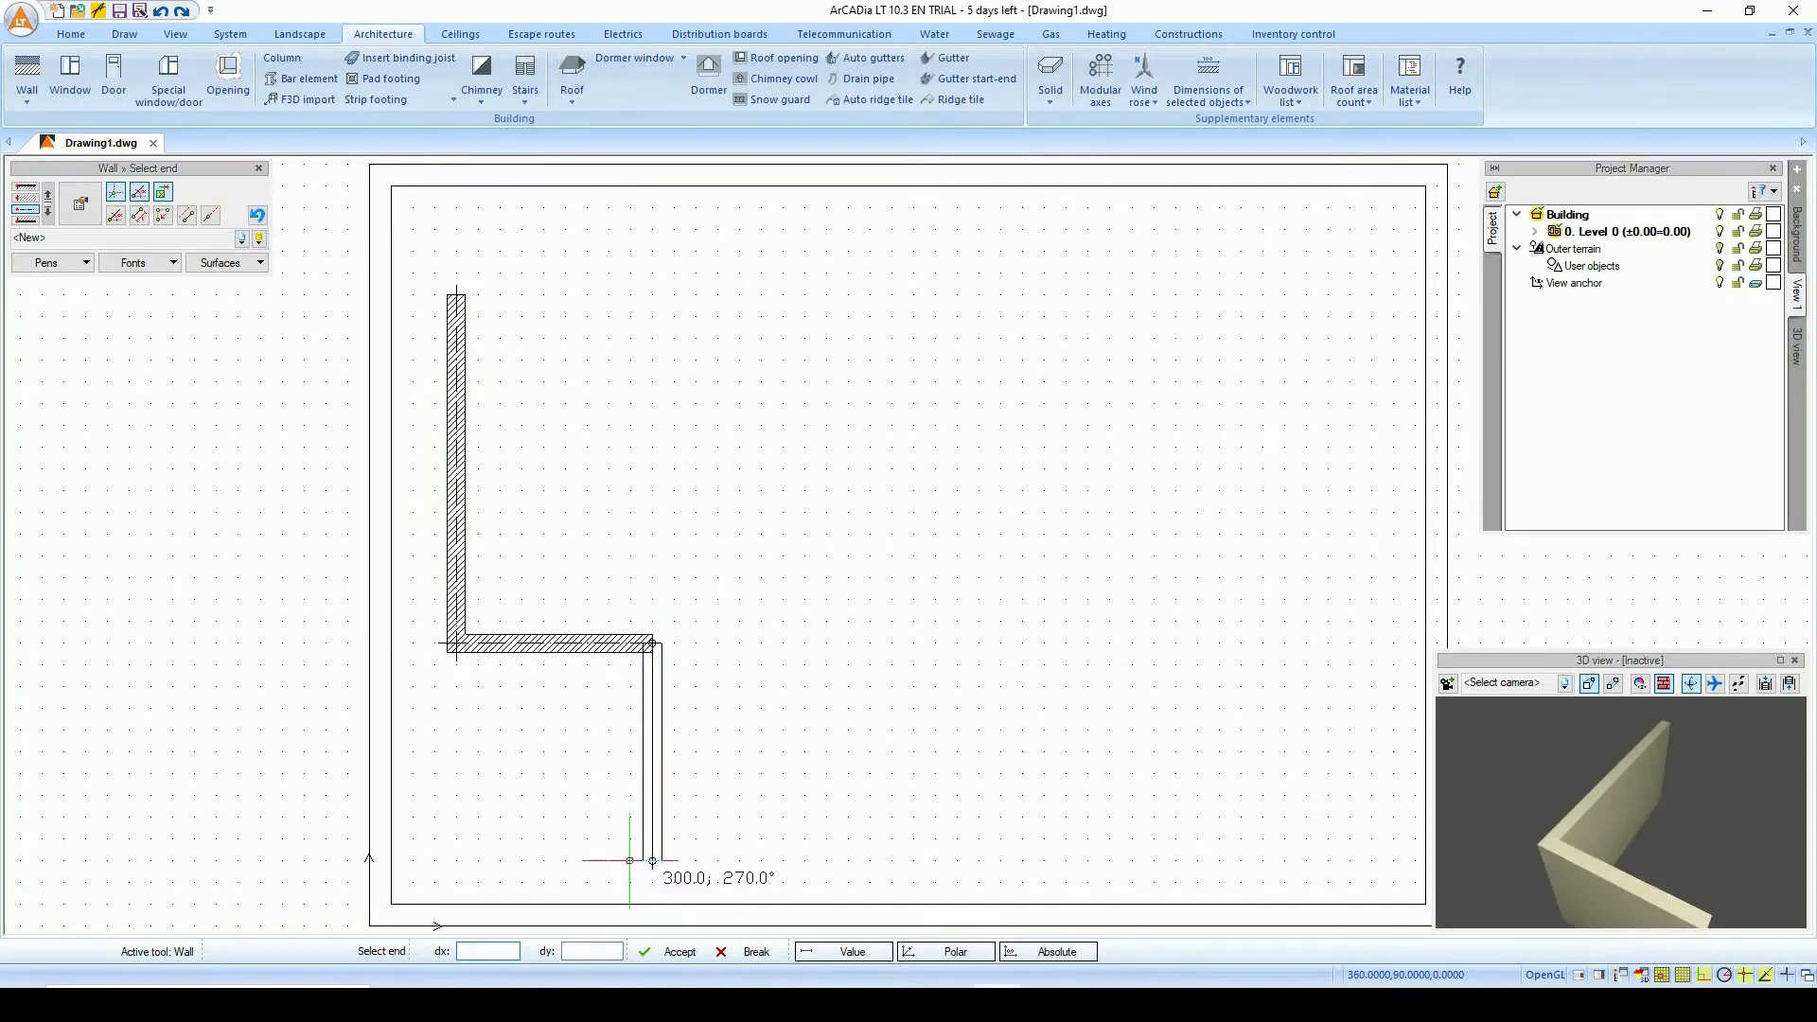
click(652, 860)
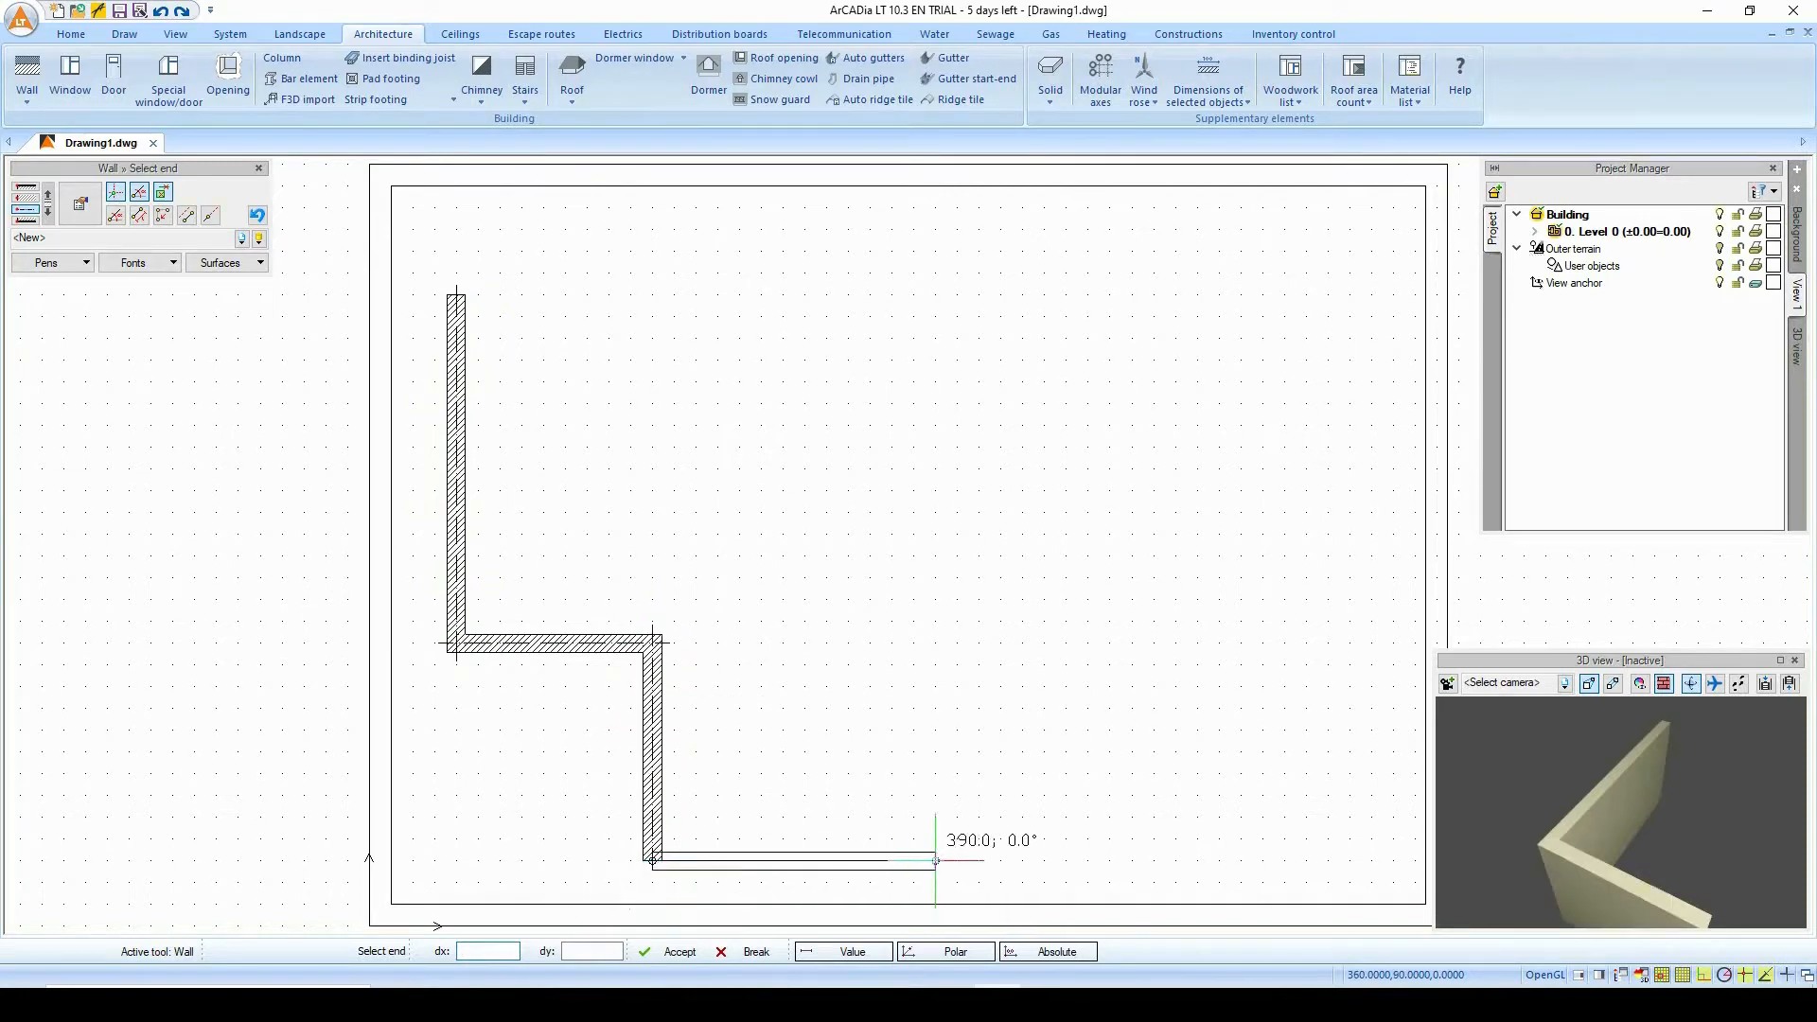
click(1131, 819)
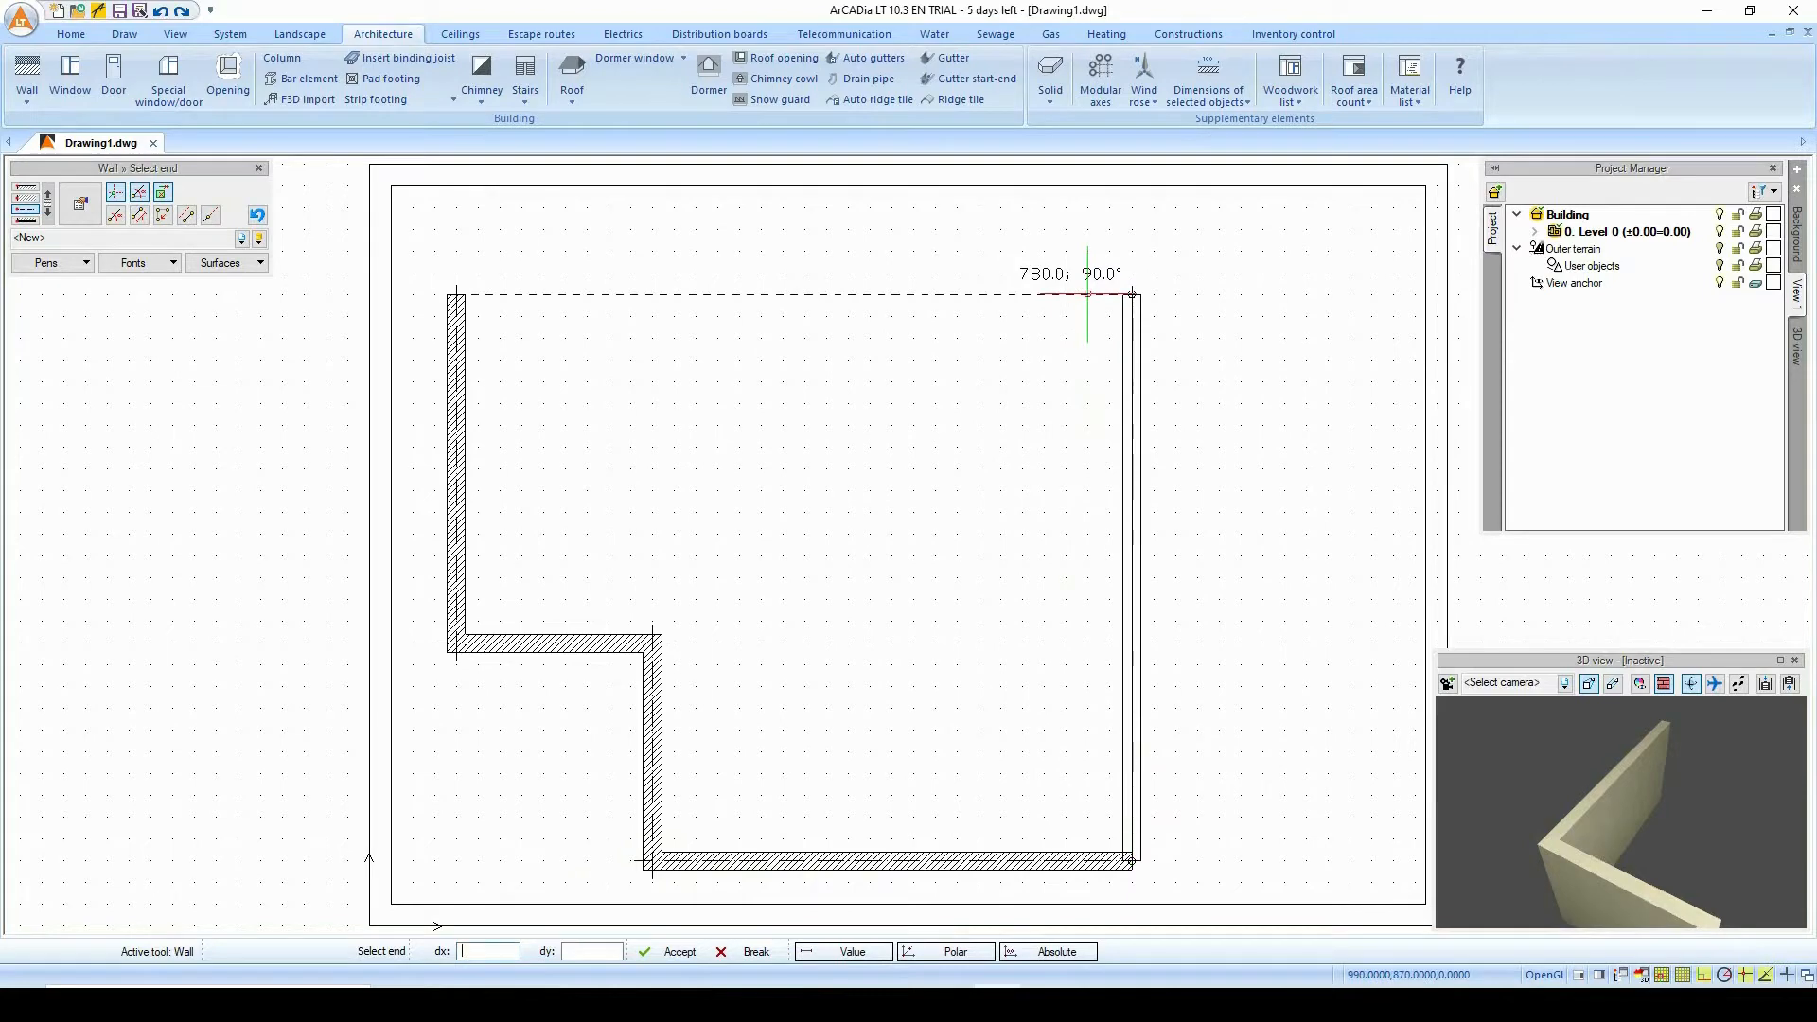
click(1088, 294)
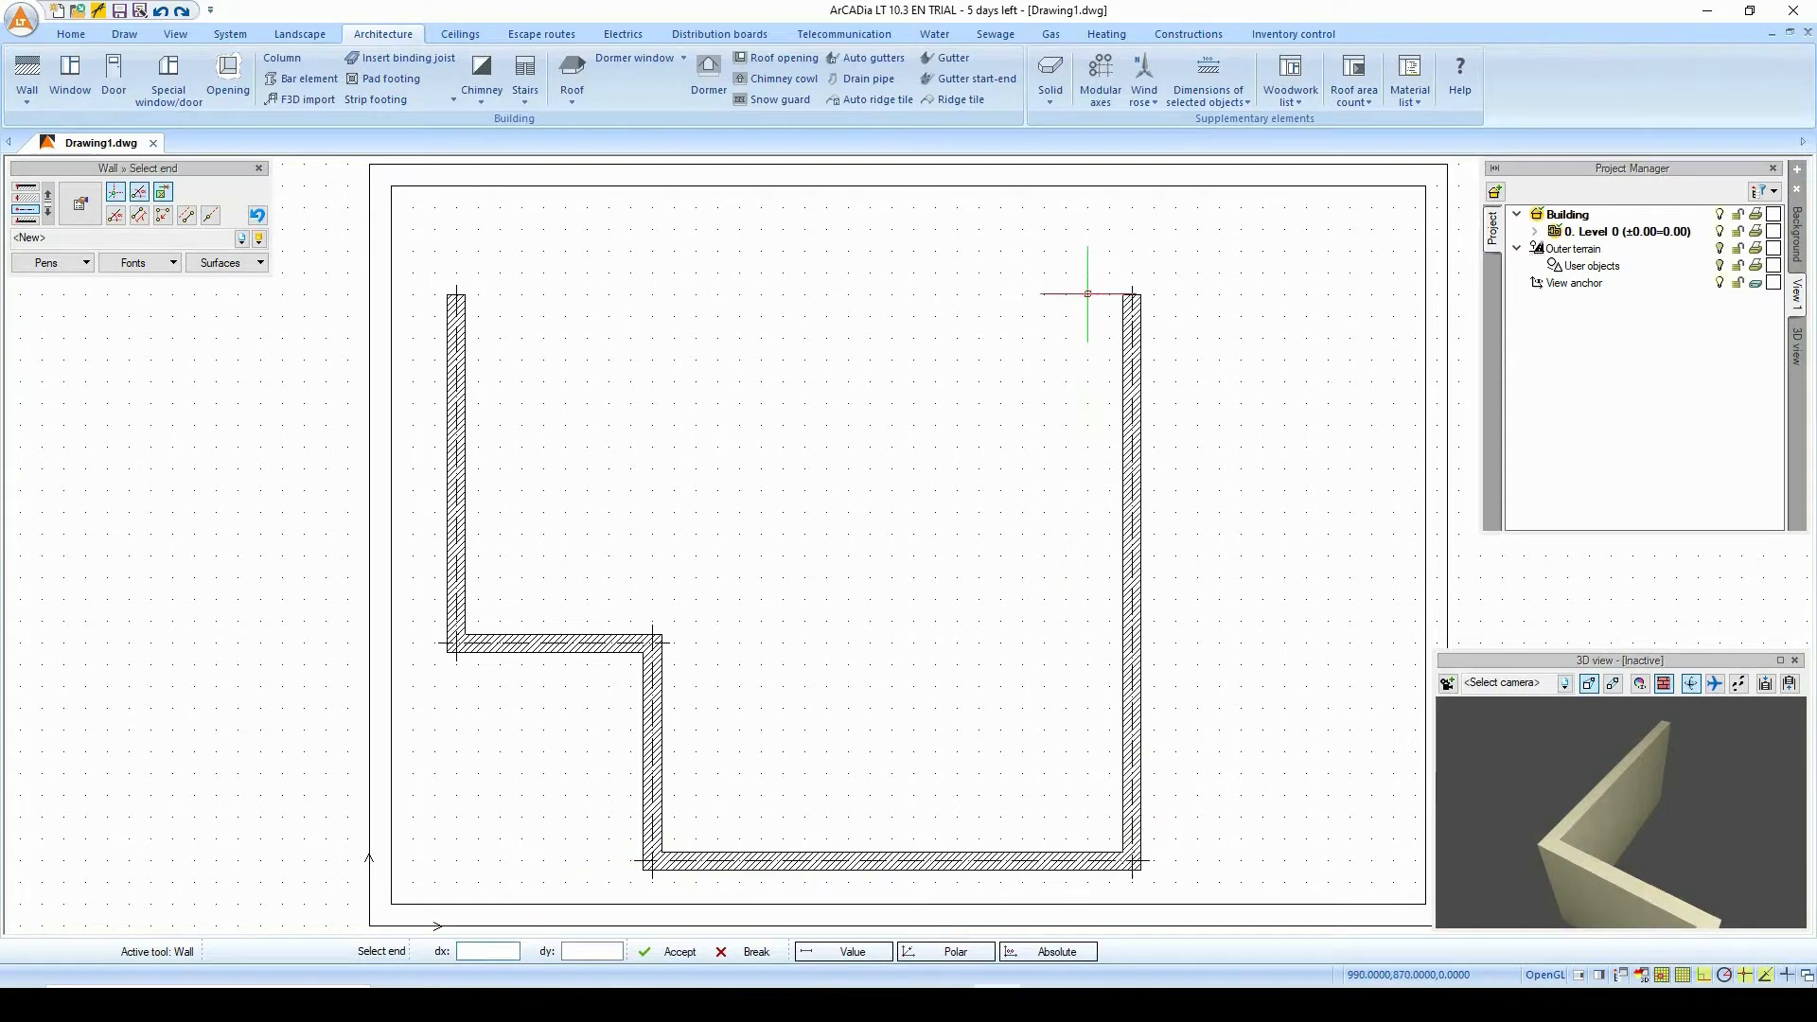
click(455, 272)
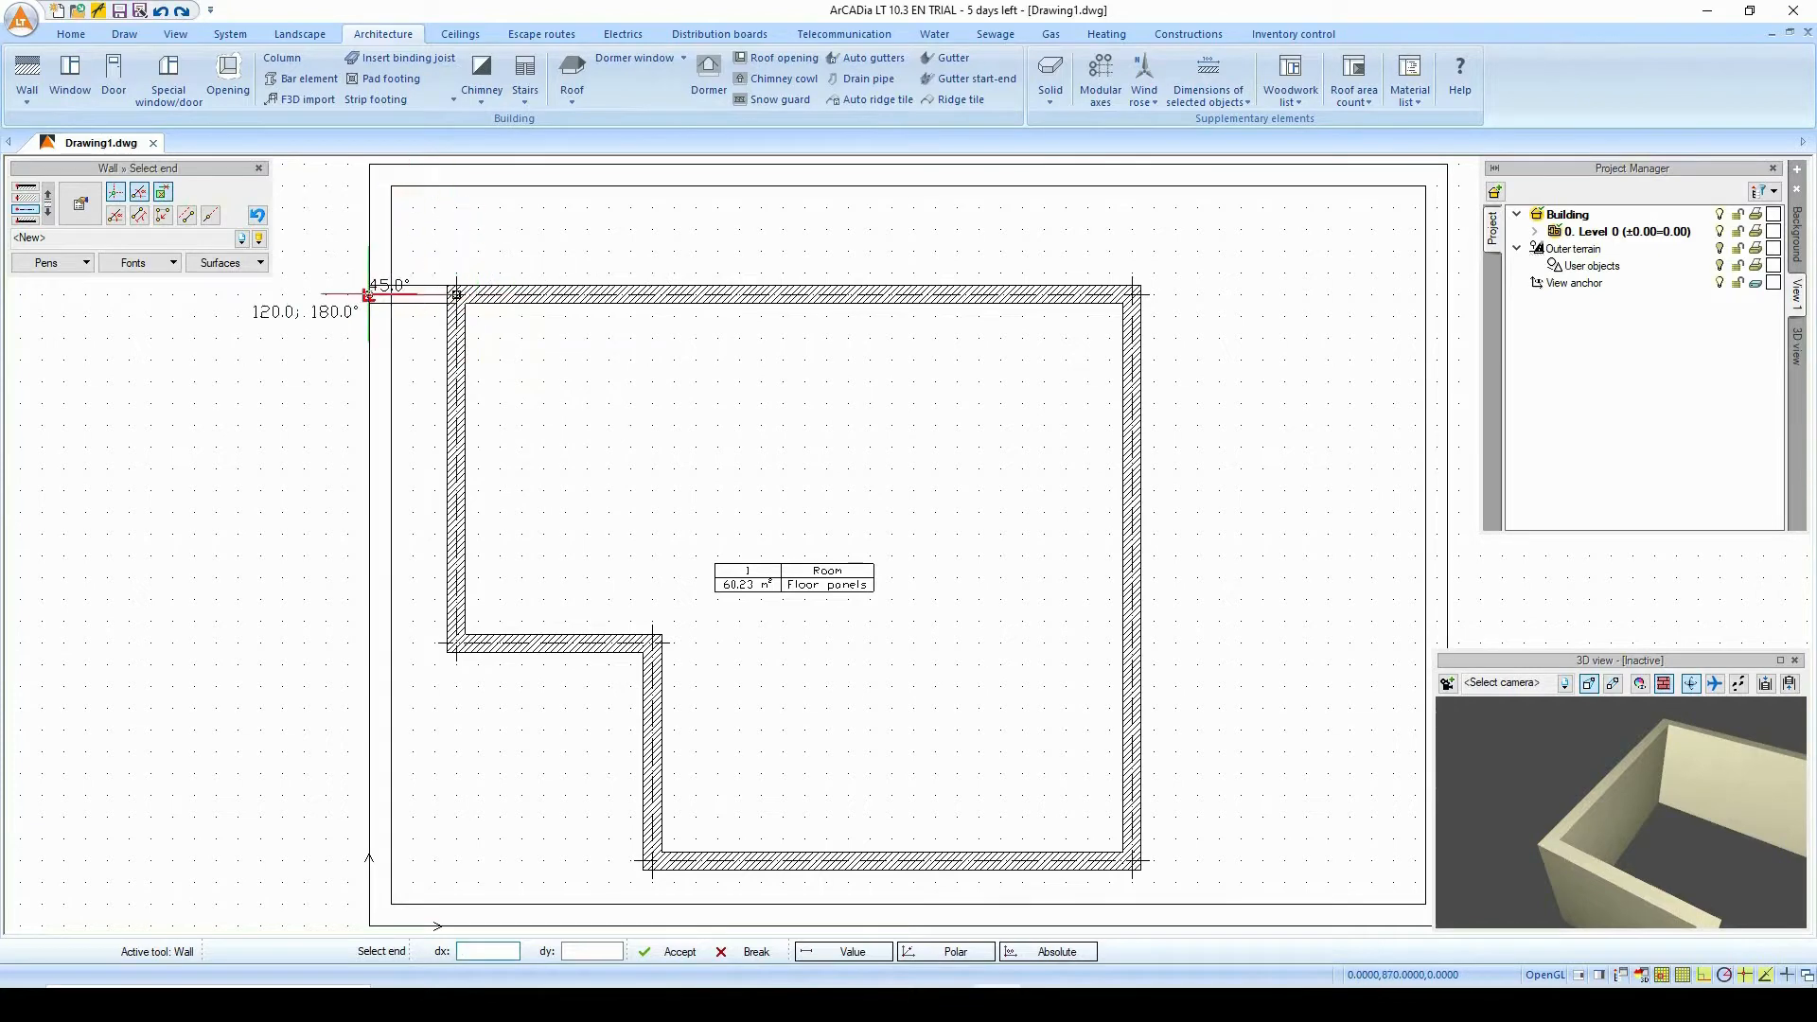
key(Escape)
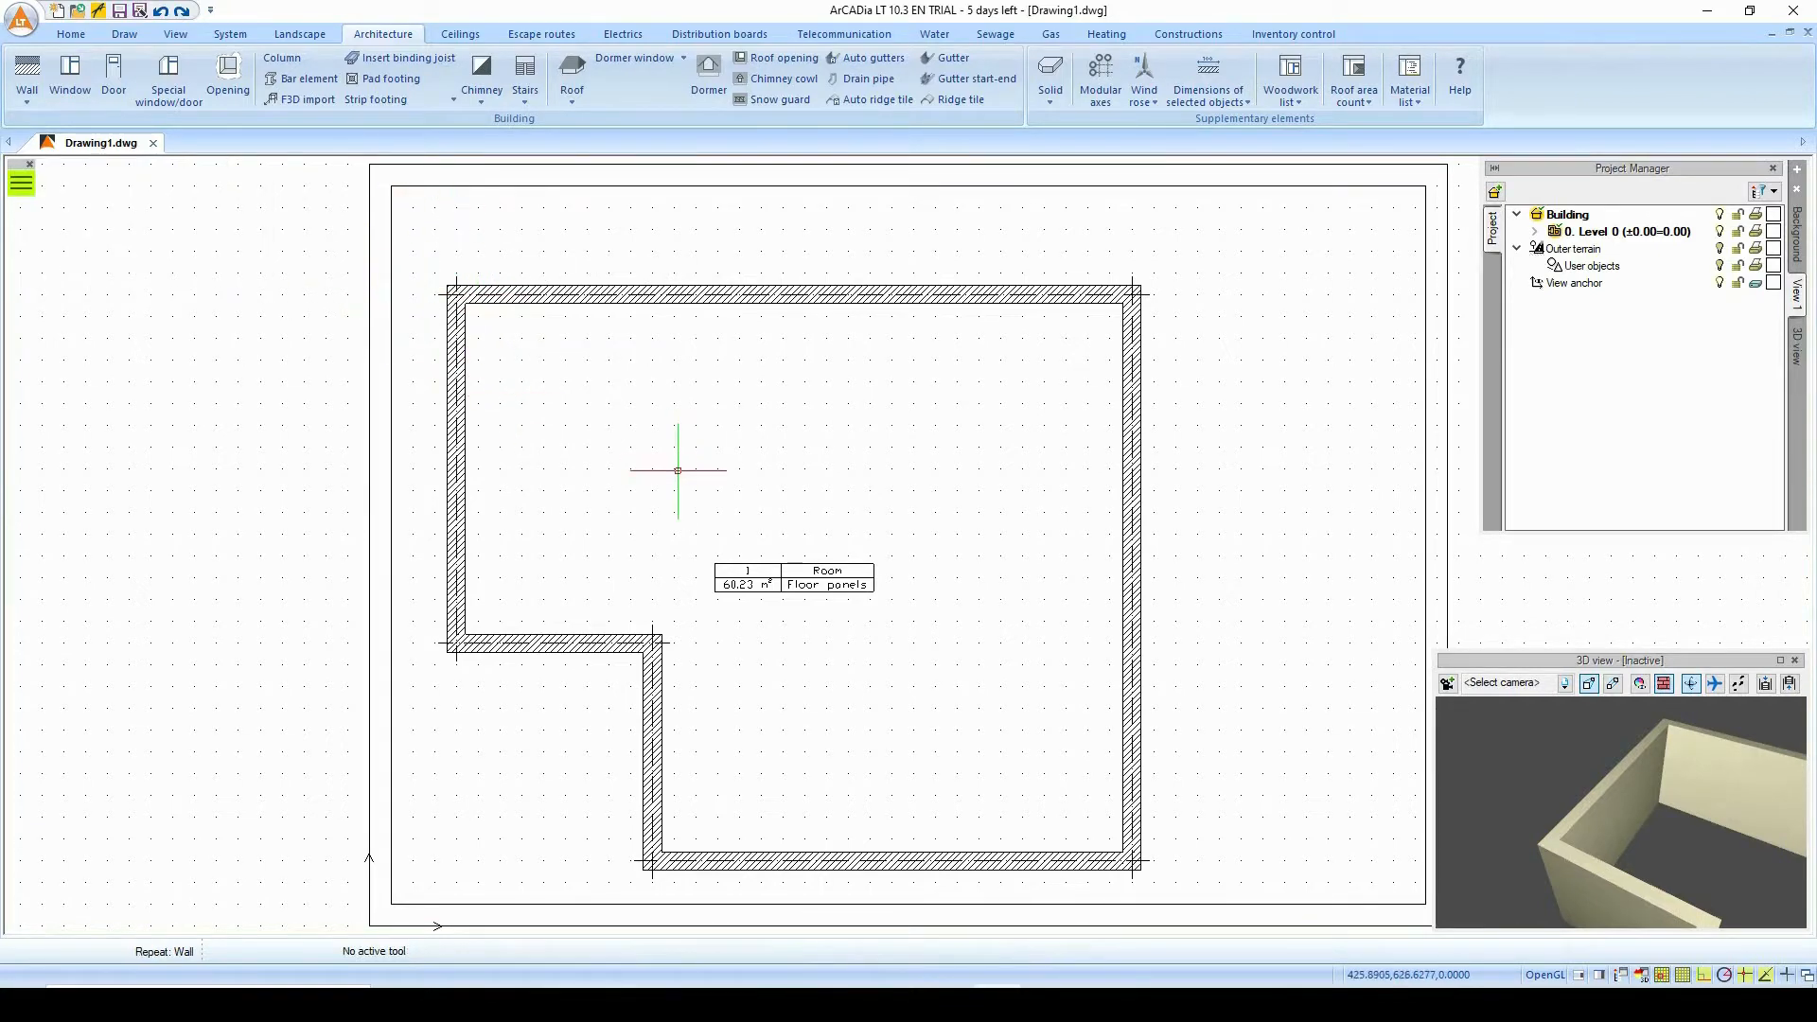
Examine the walled outline as a whole in the 3D preview and return to the plan view.
drag(1571, 660, 1536, 642)
click(1795, 348)
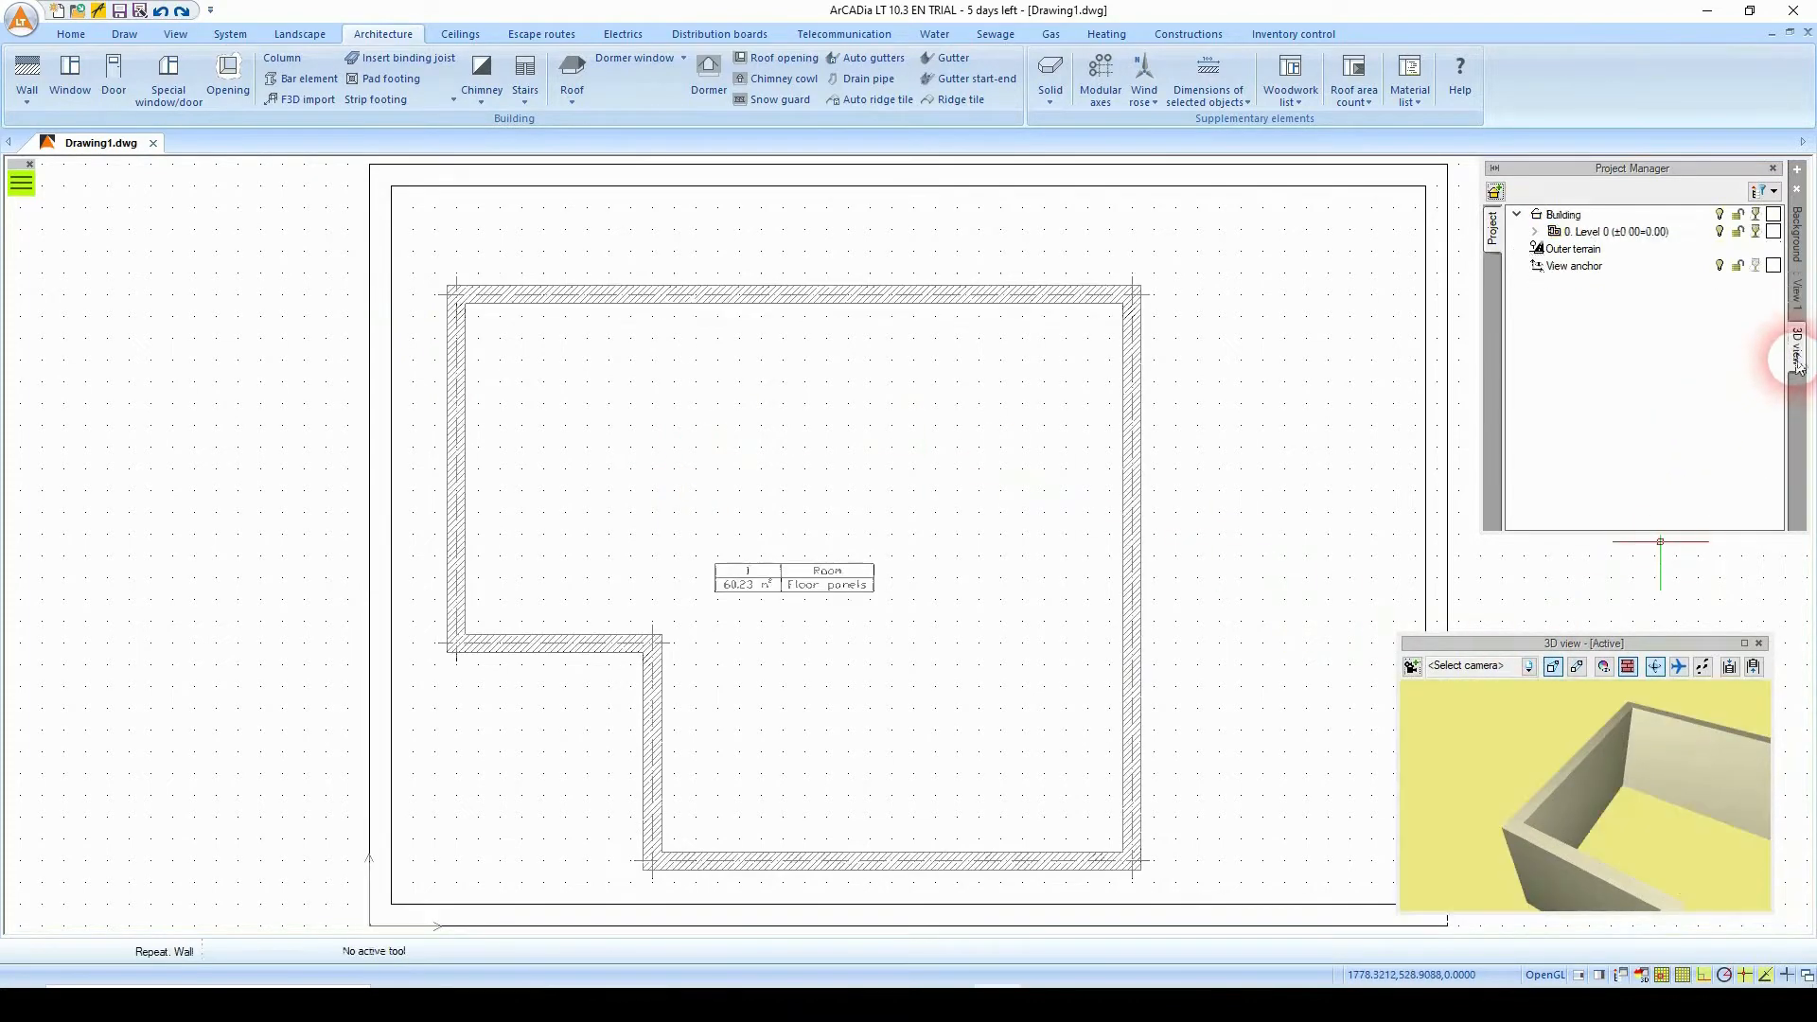
drag(1662, 653, 1642, 630)
click(1620, 736)
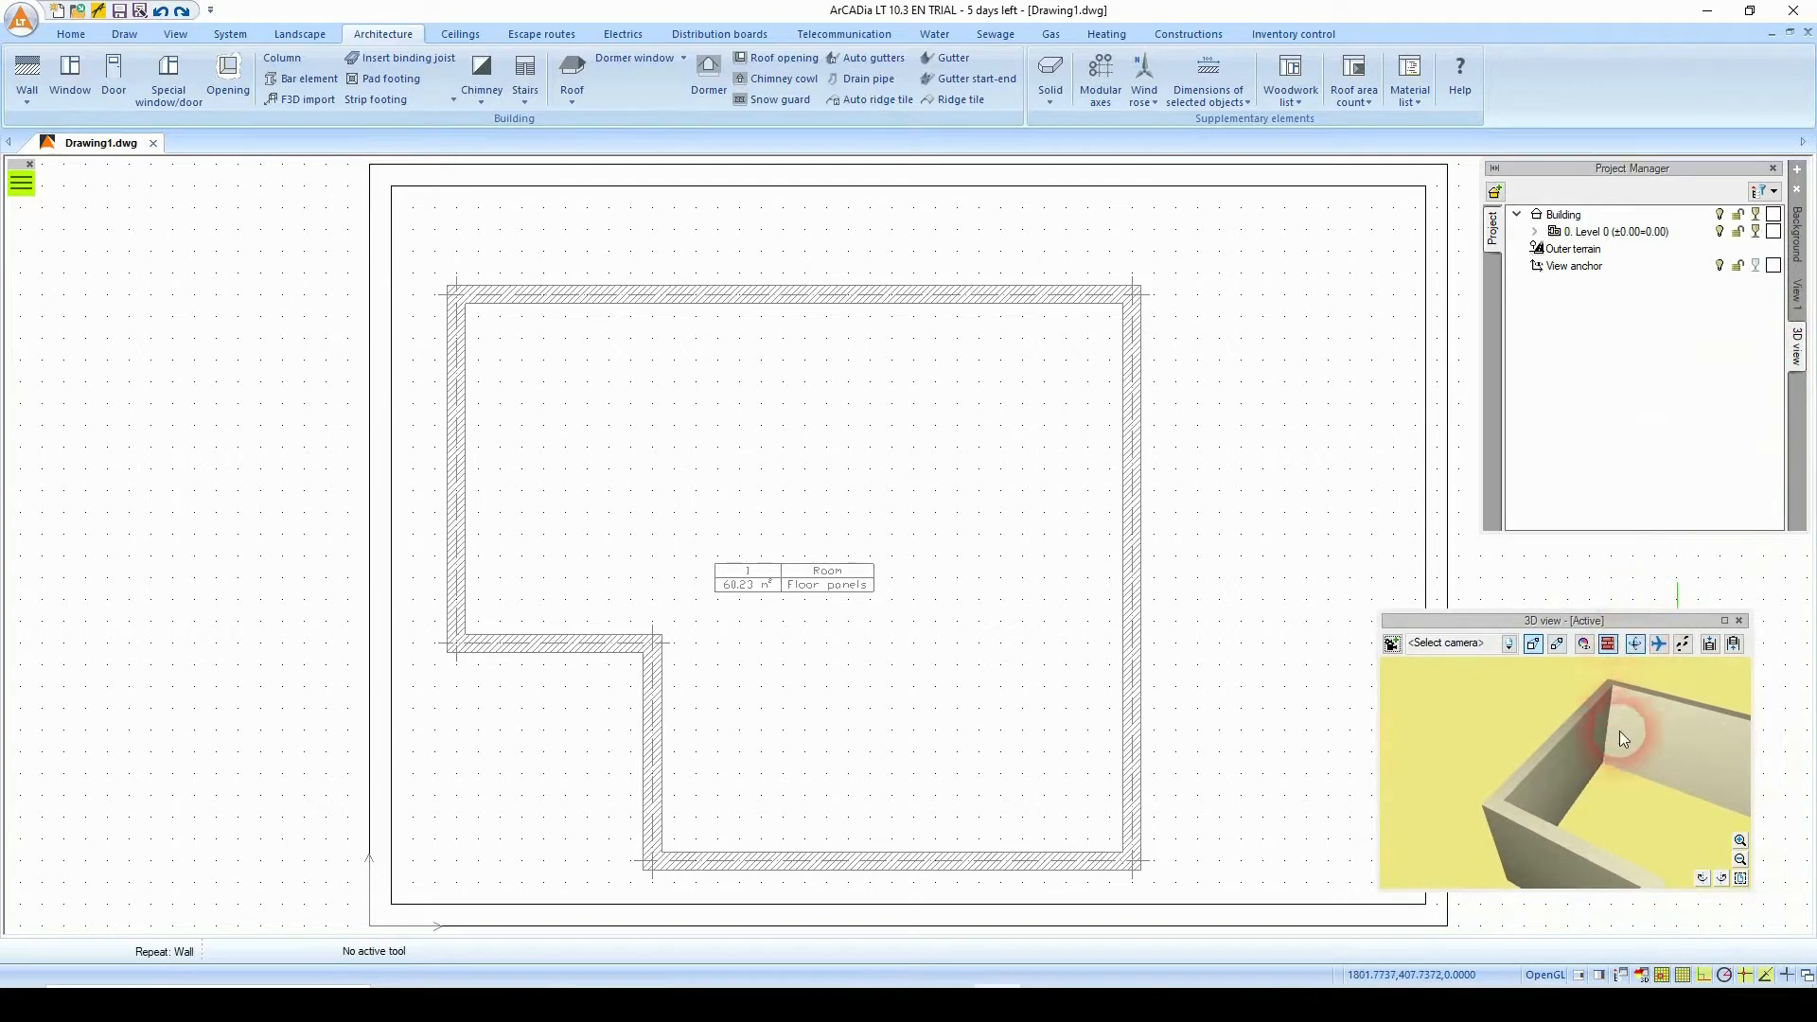
scroll(1607, 741, down, 5)
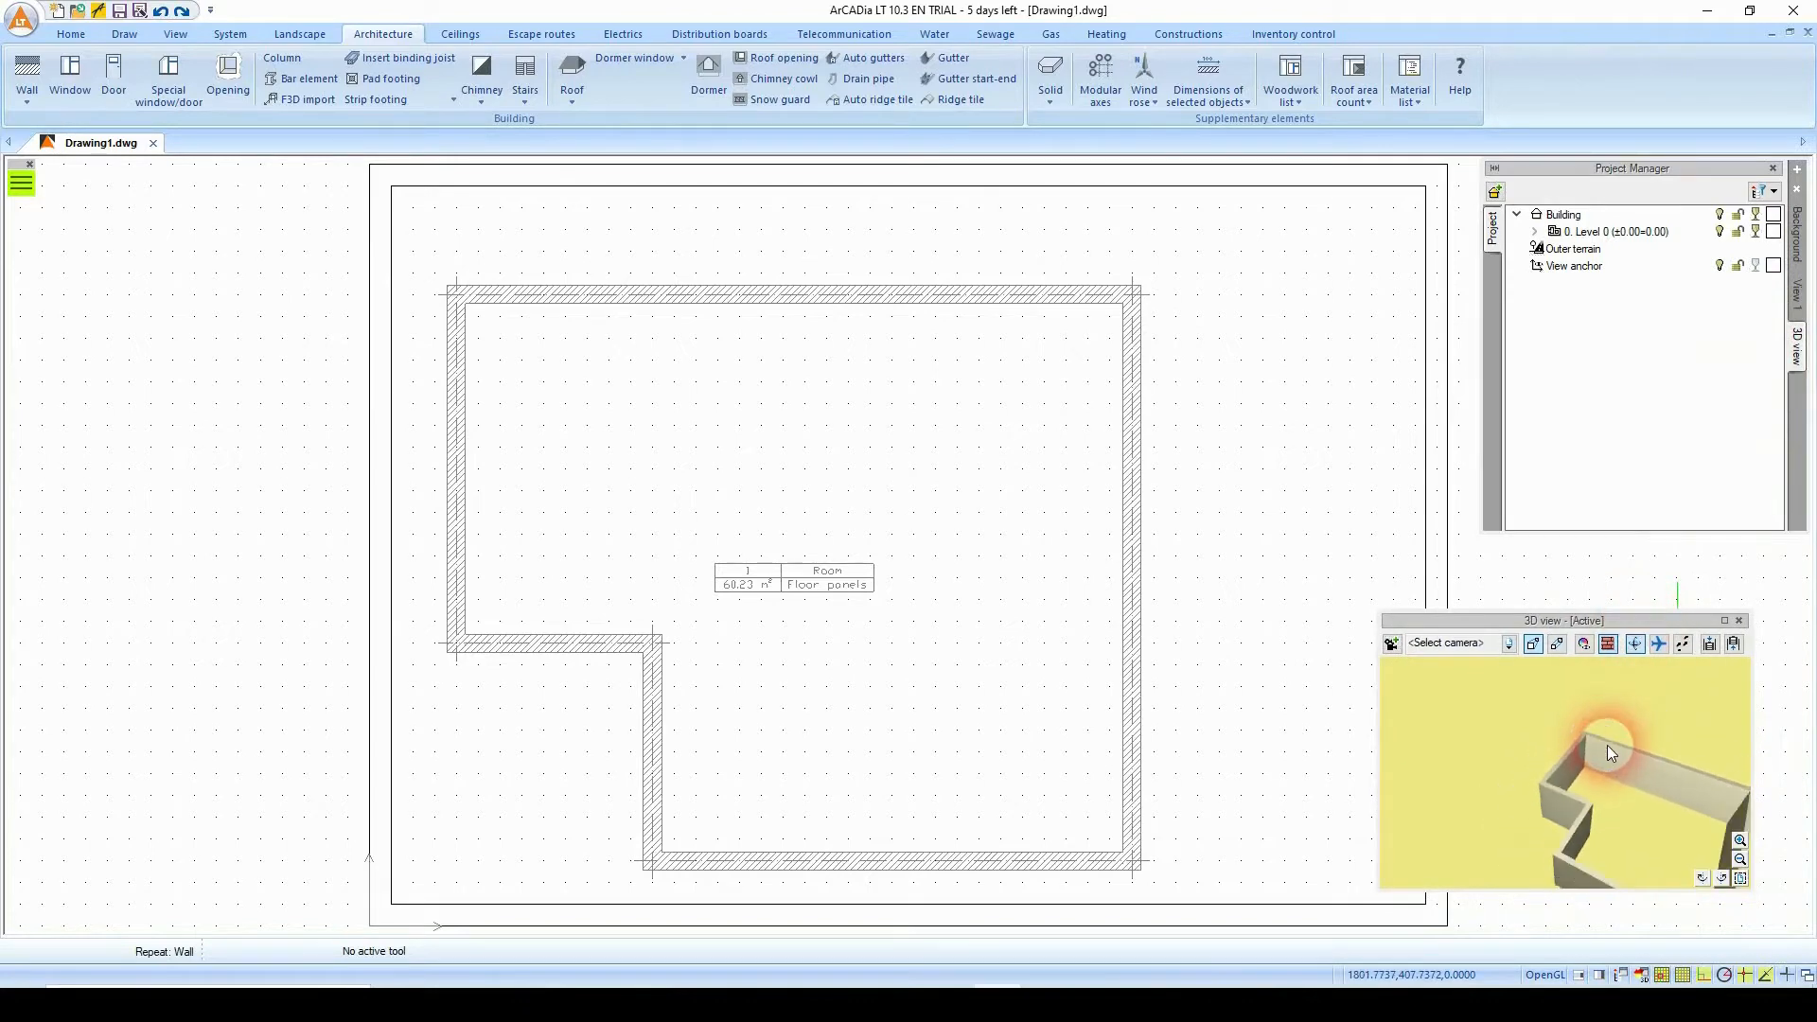
drag(1638, 769, 1596, 769)
drag(1514, 621, 1563, 651)
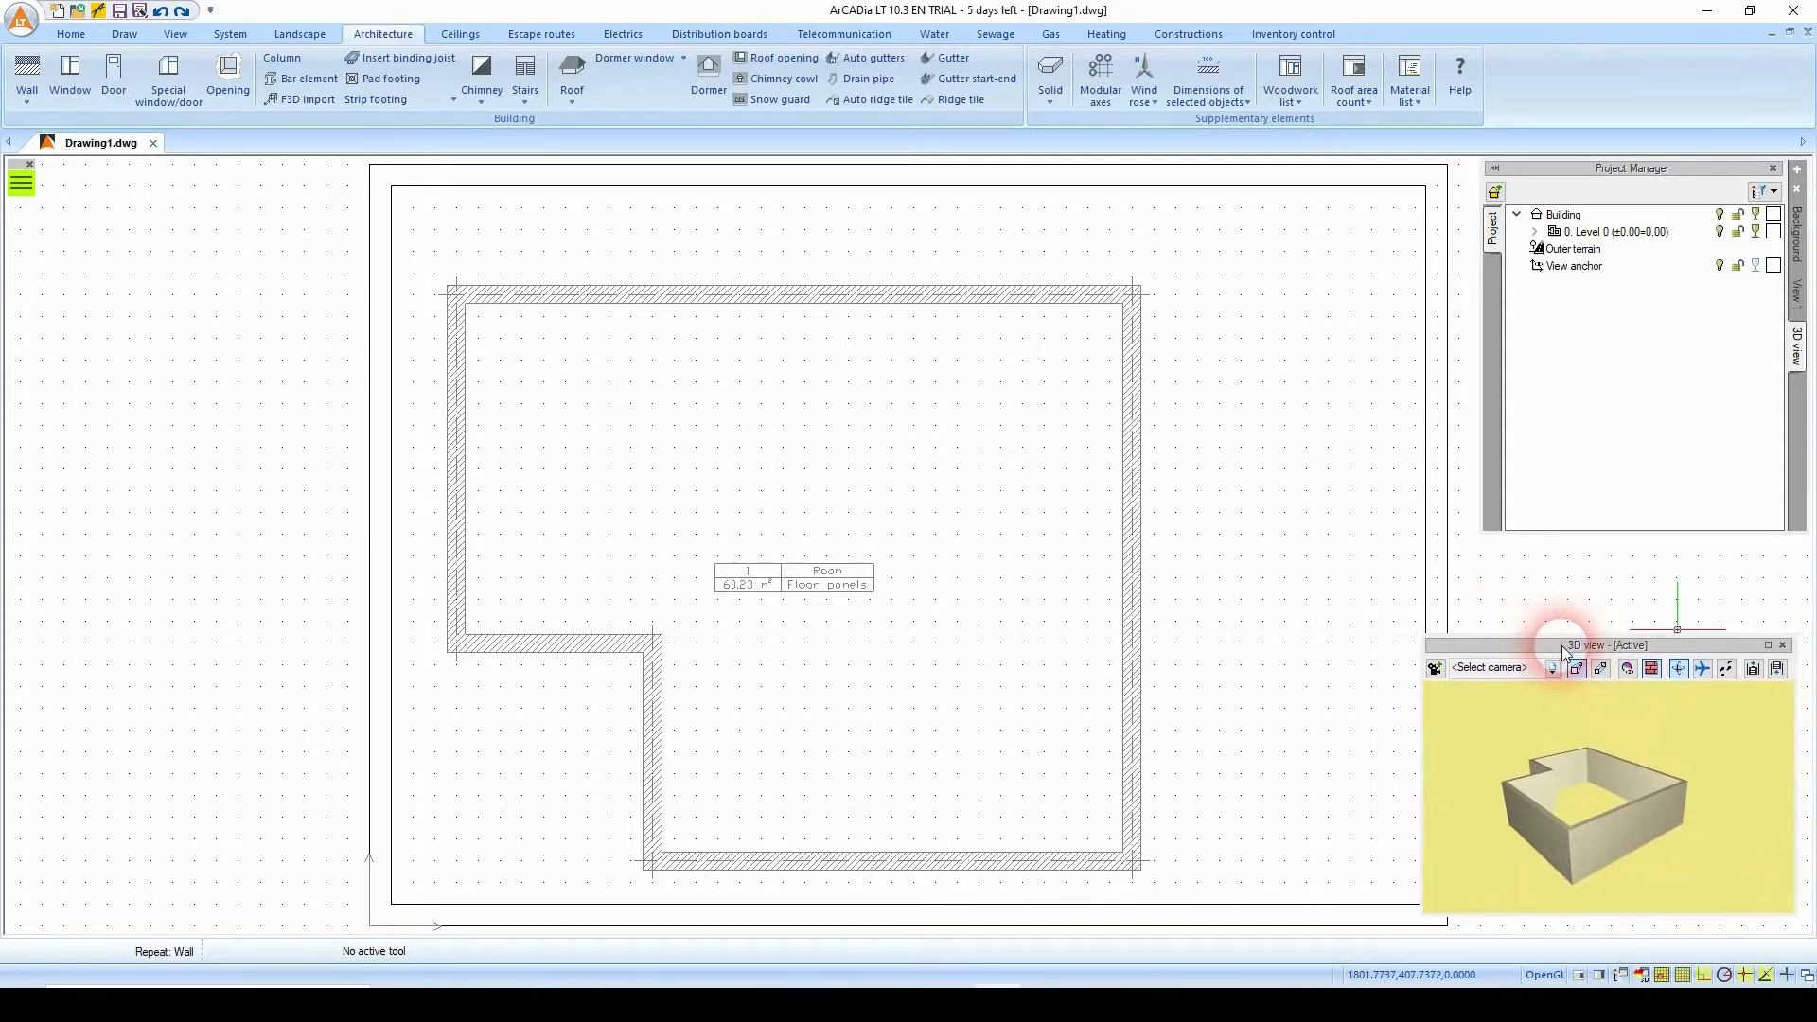
click(1795, 294)
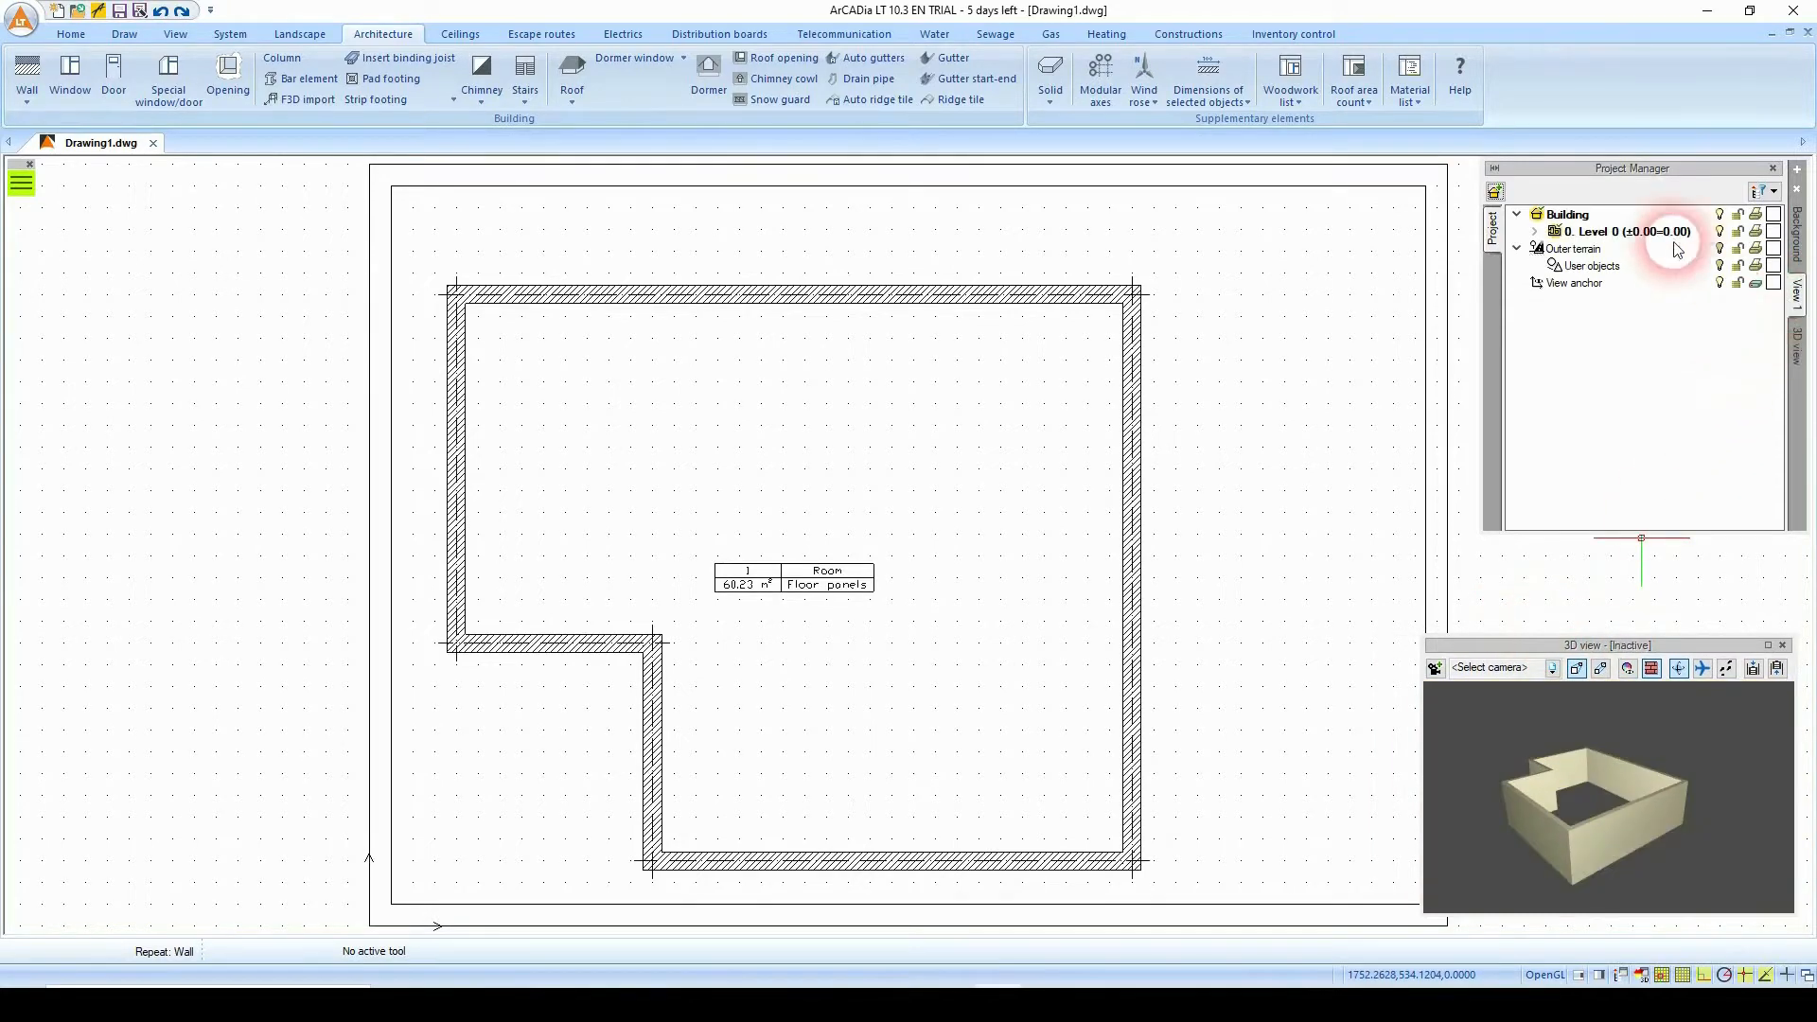
Open the room's object properties and bring up the appearance settings of its description table.
click(834, 571)
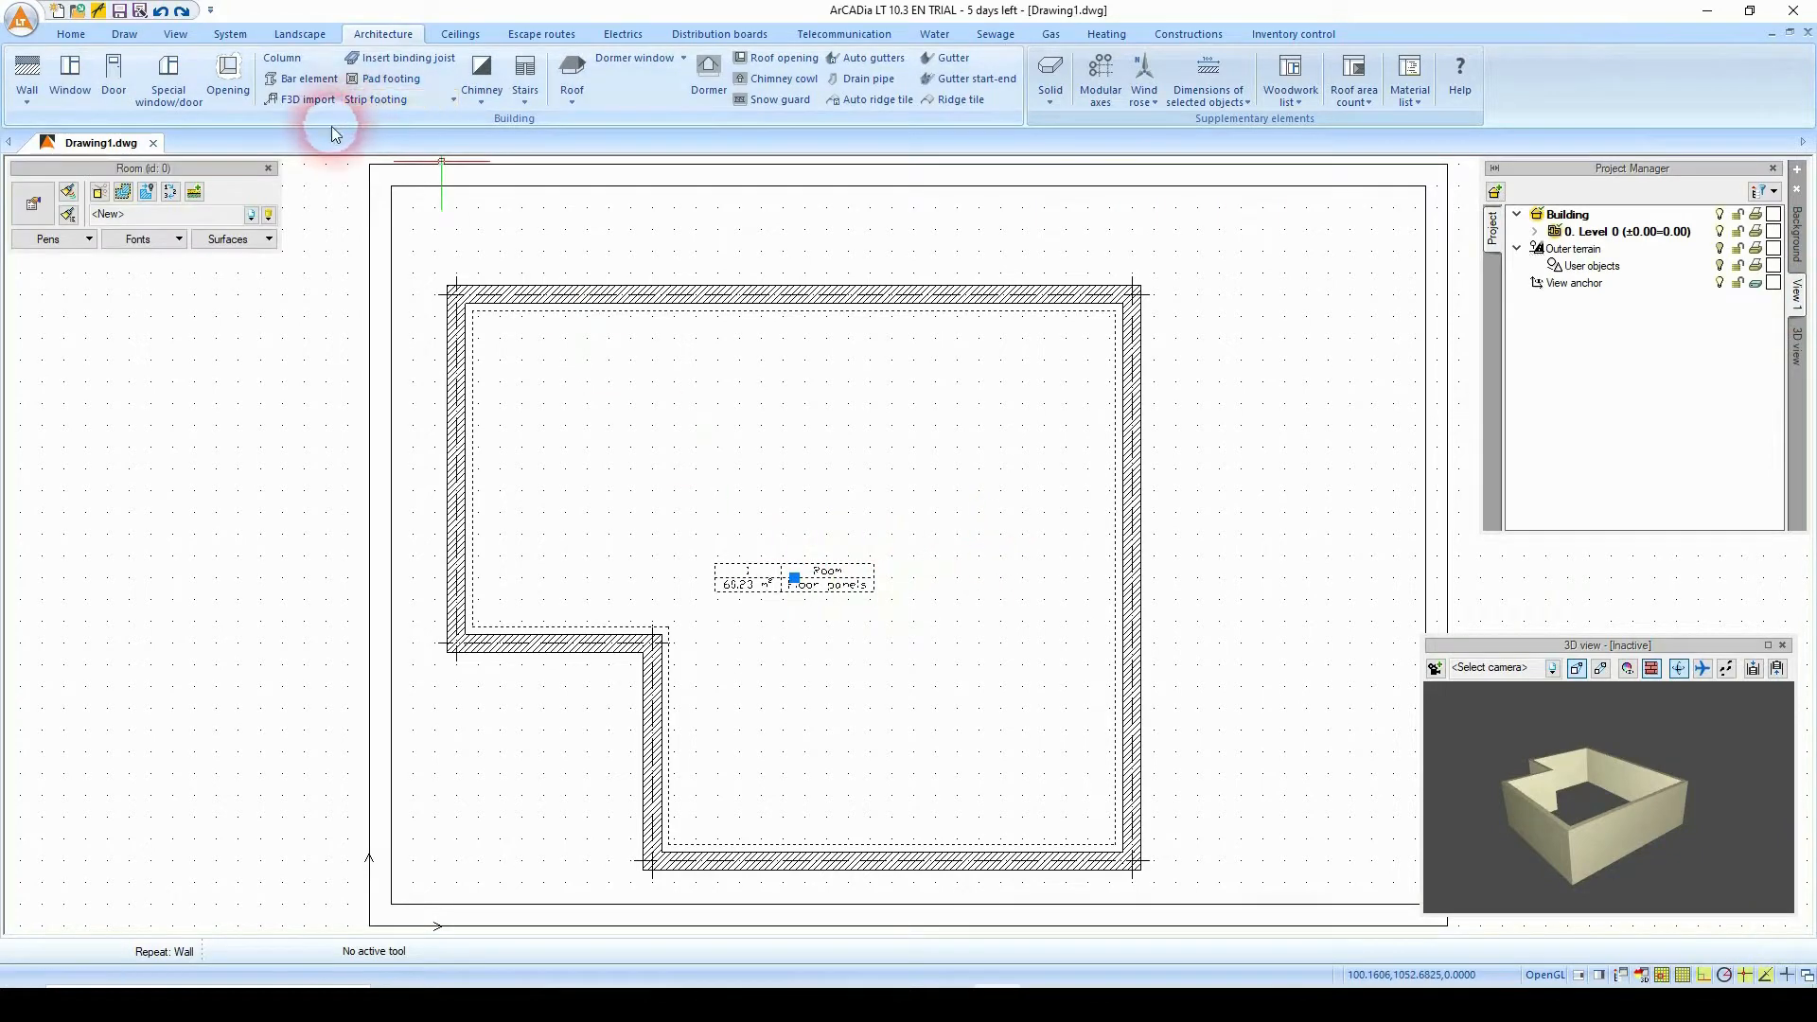
click(35, 202)
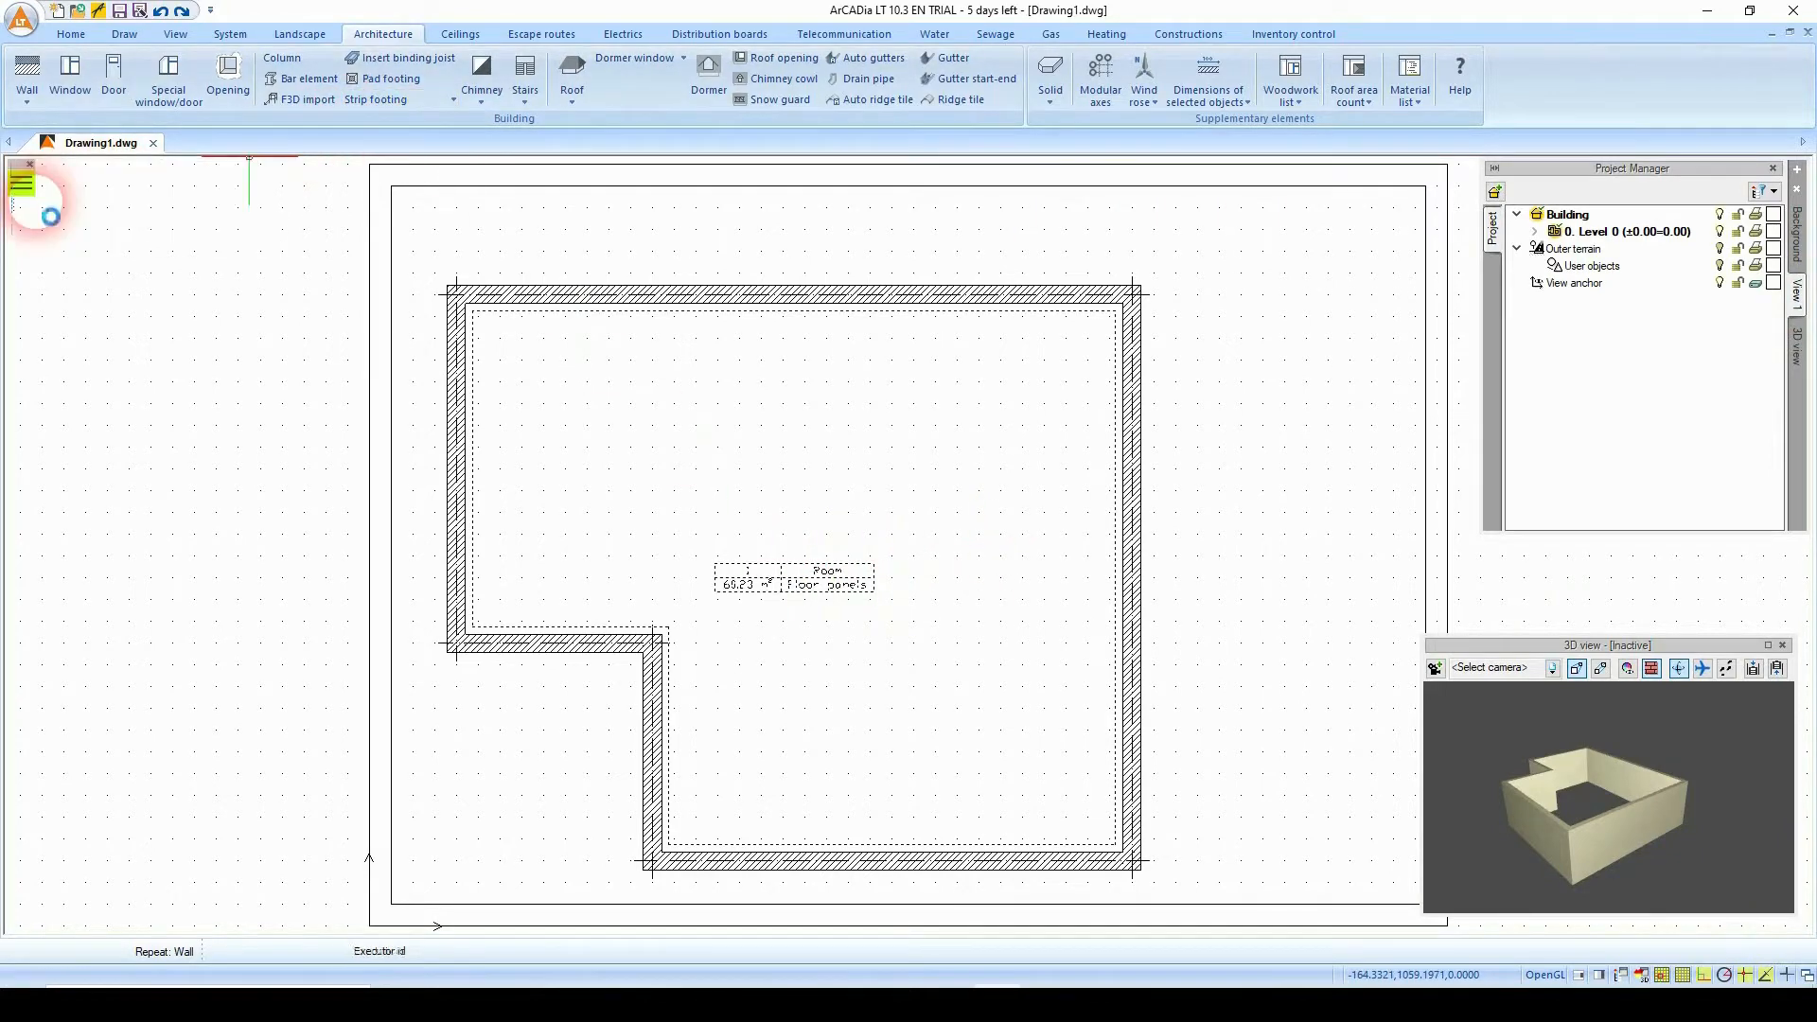
click(502, 343)
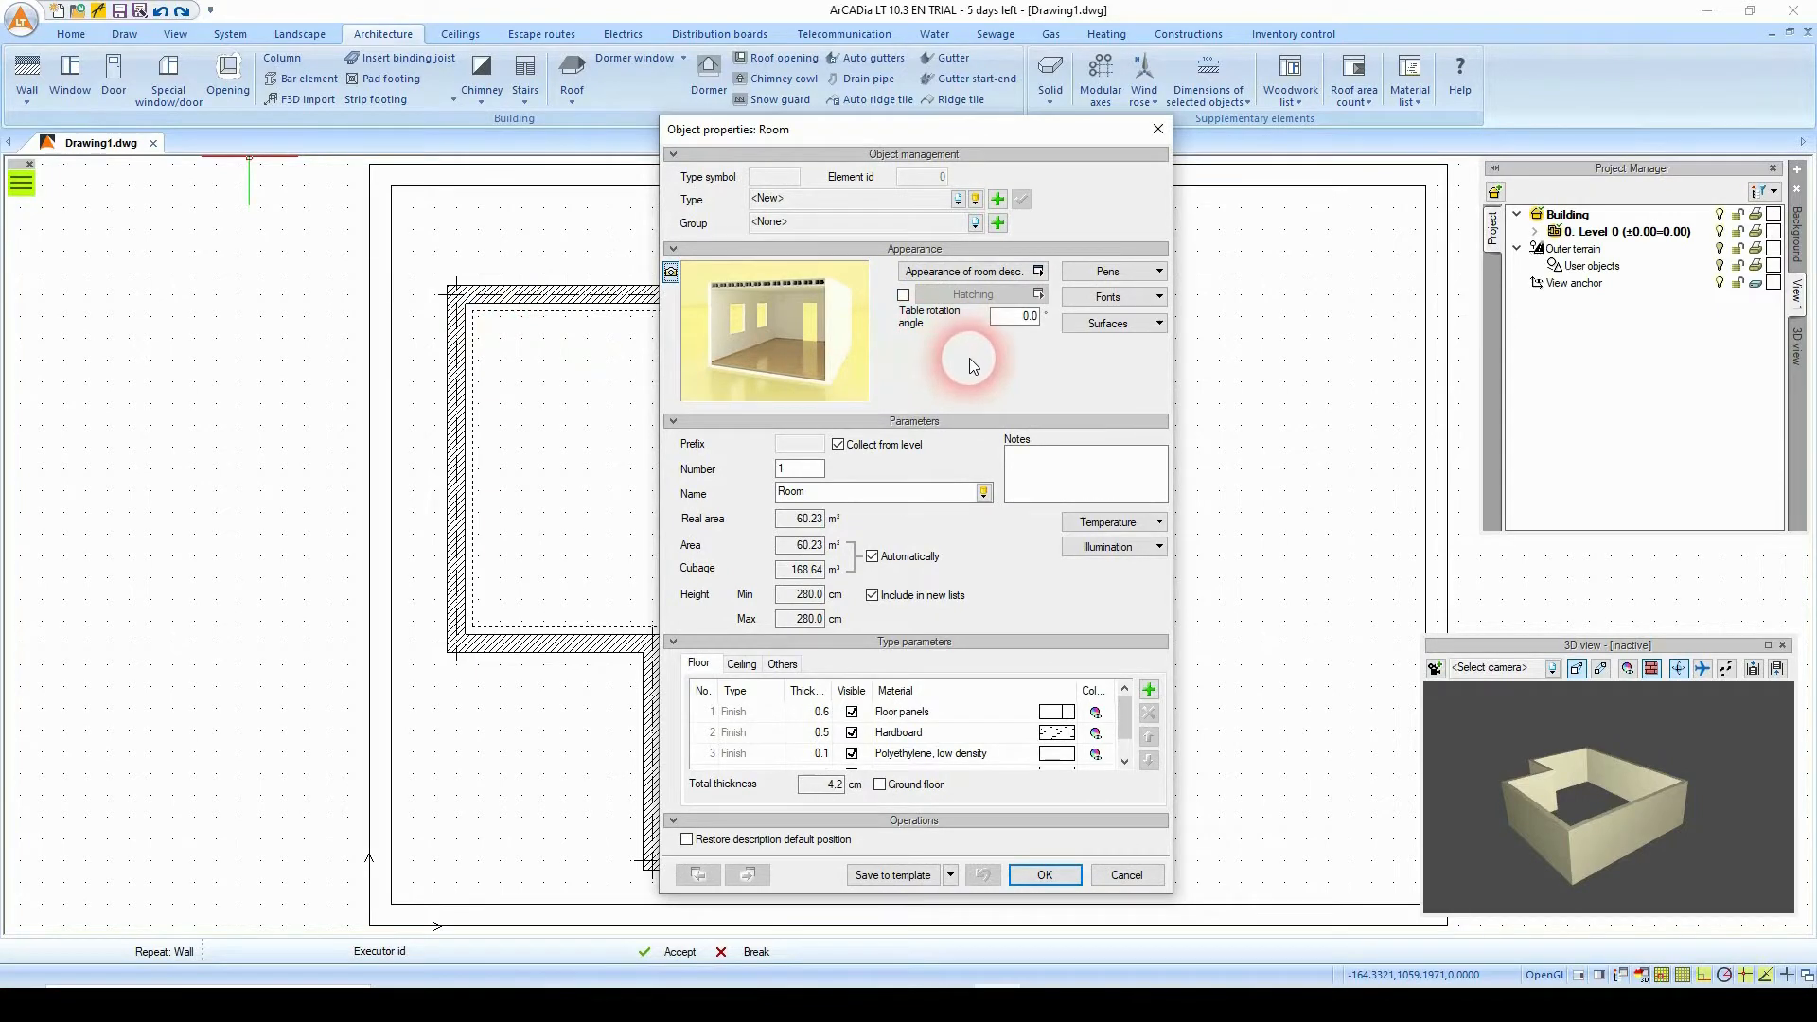
click(1030, 273)
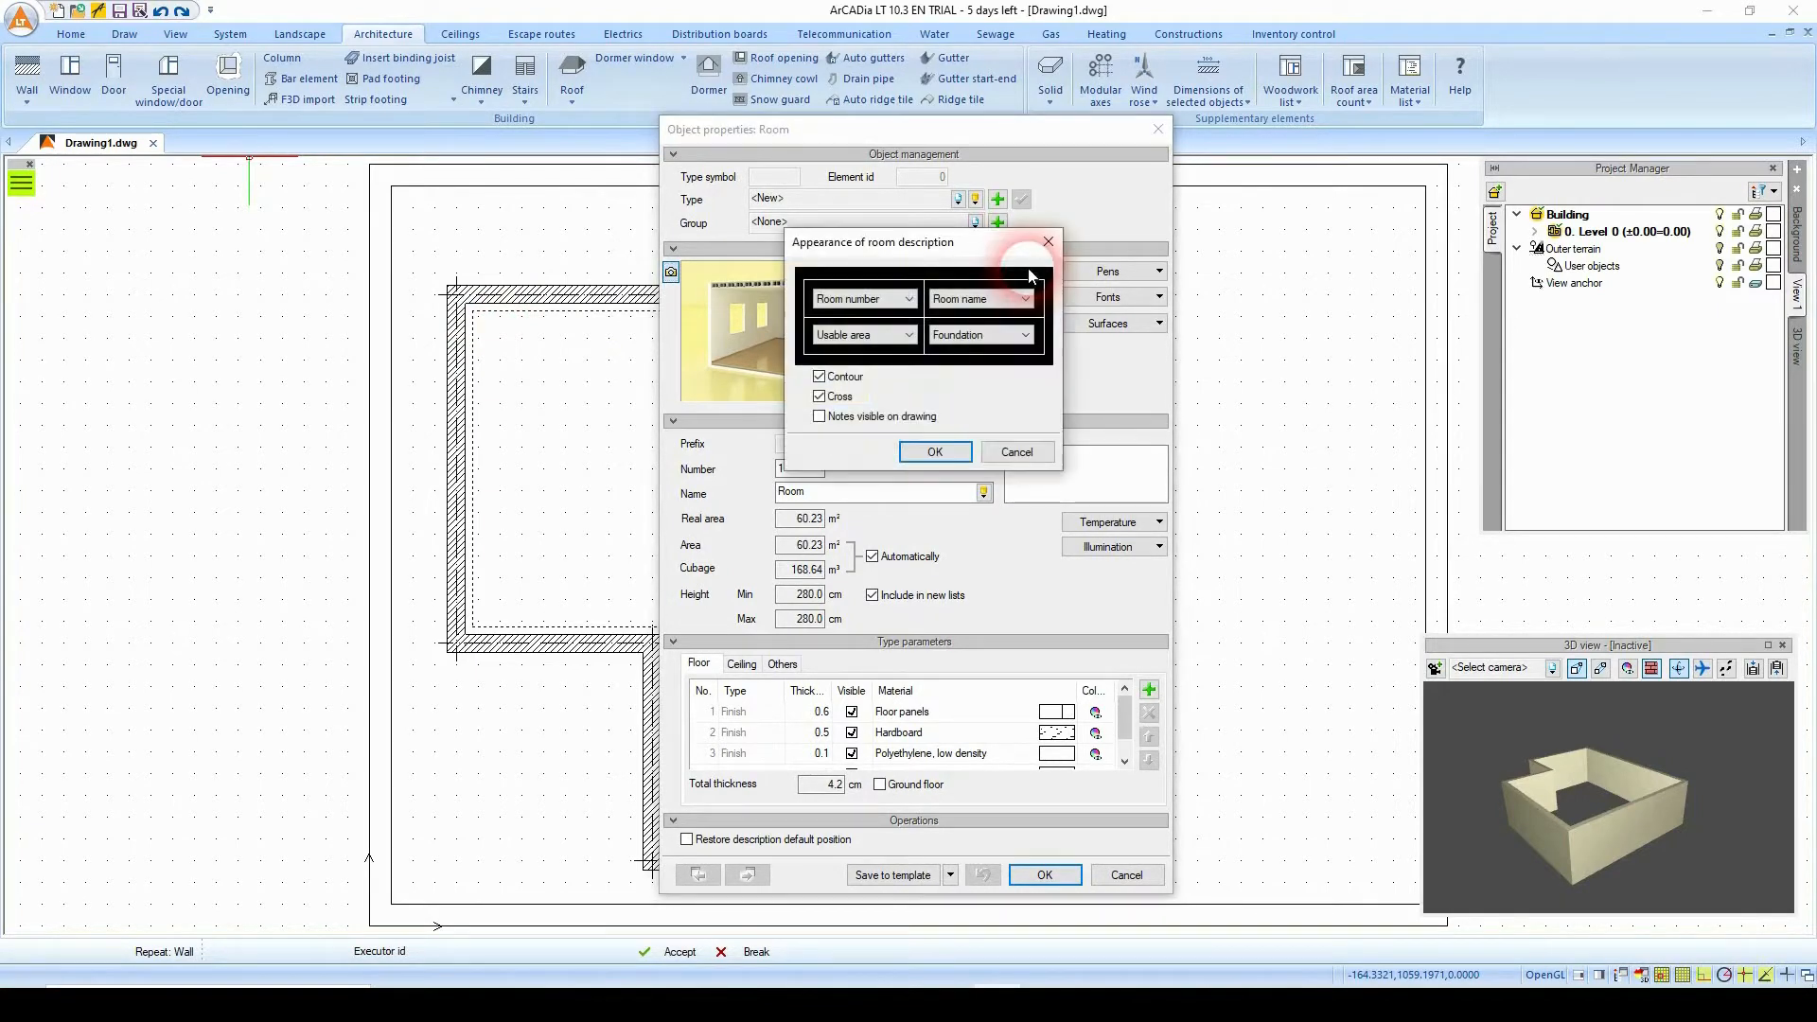
drag(972, 243, 968, 294)
click(985, 138)
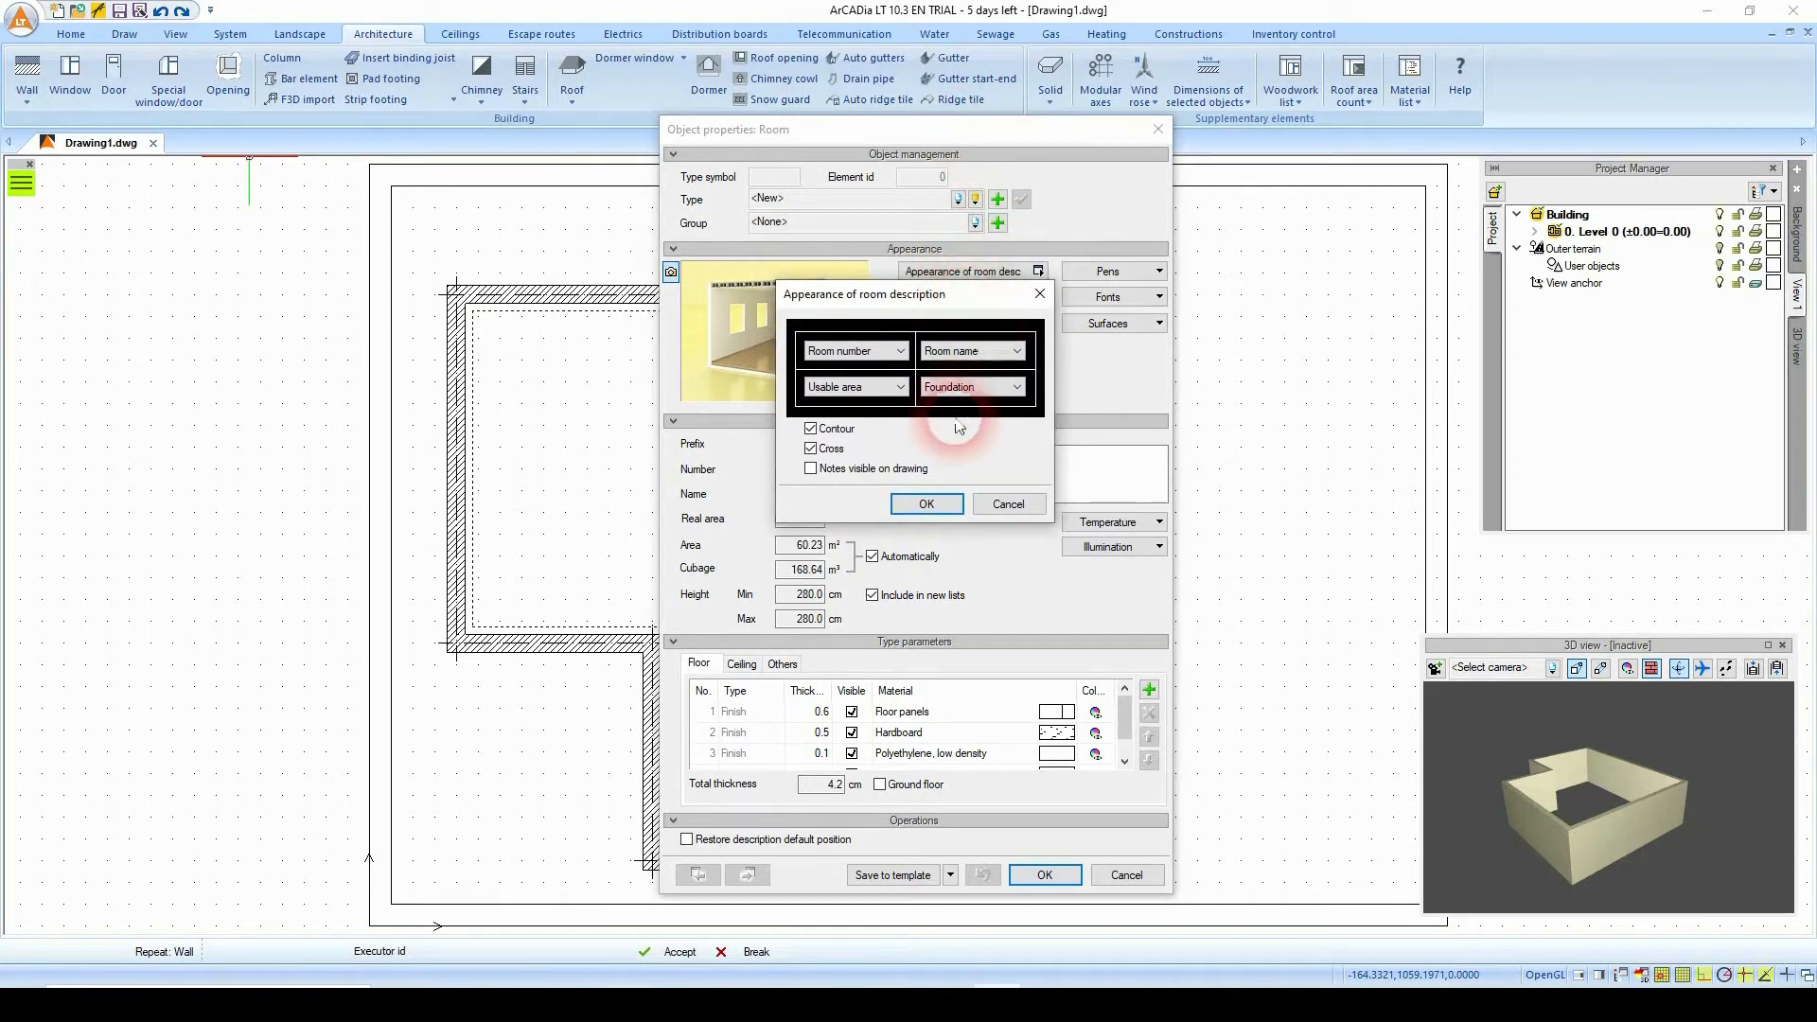
click(880, 352)
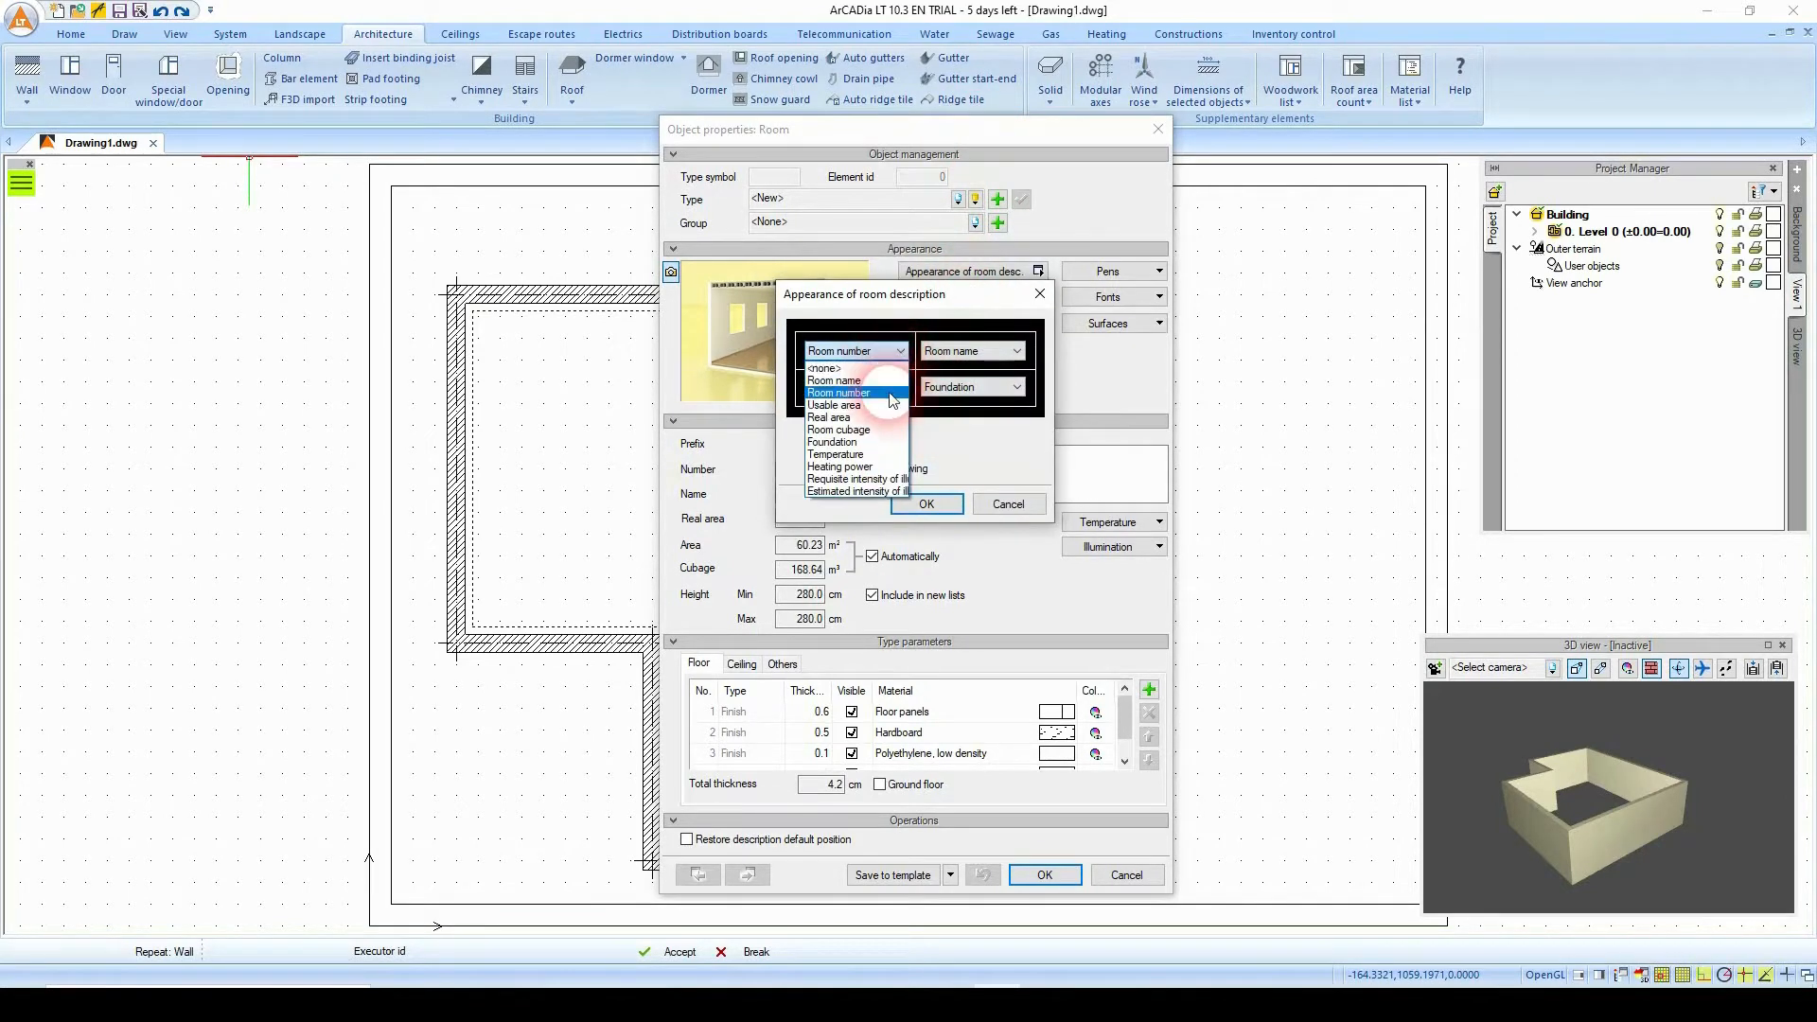
click(894, 396)
click(975, 351)
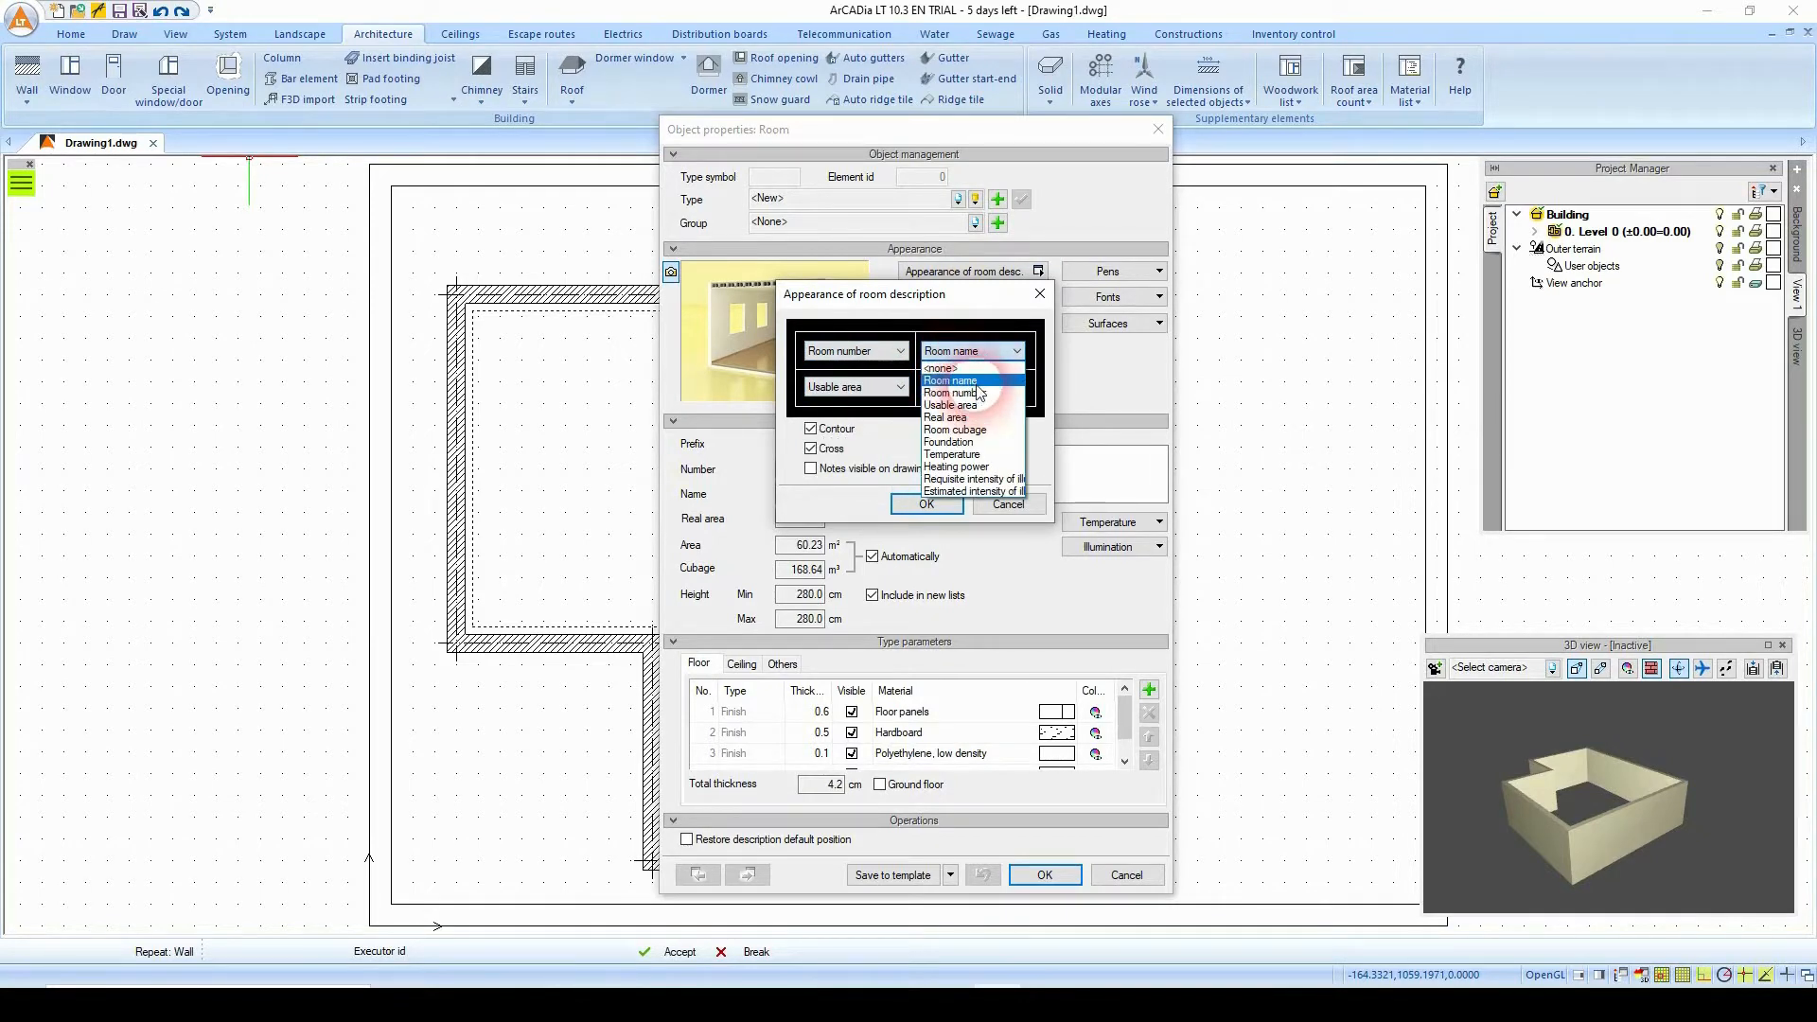
click(975, 381)
Set the room description to show room name and room number in the upper row, usable area and temperature in the lower row.
click(880, 352)
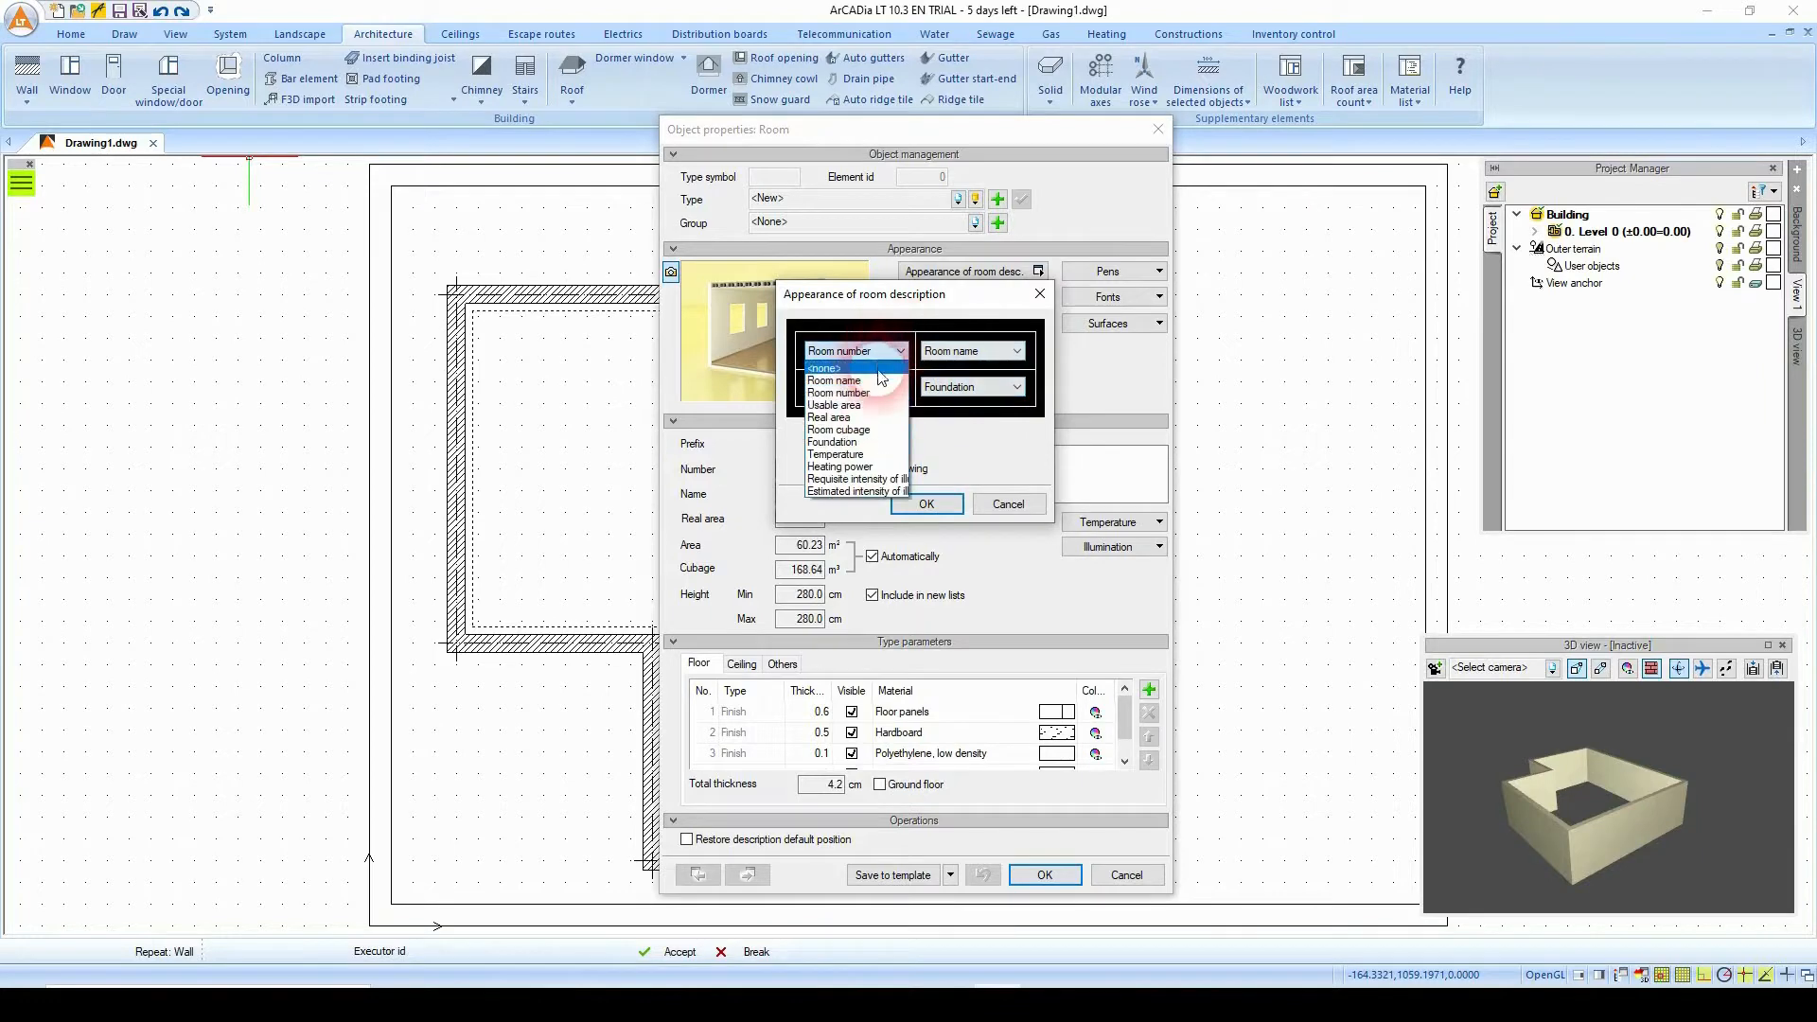
click(880, 383)
click(975, 351)
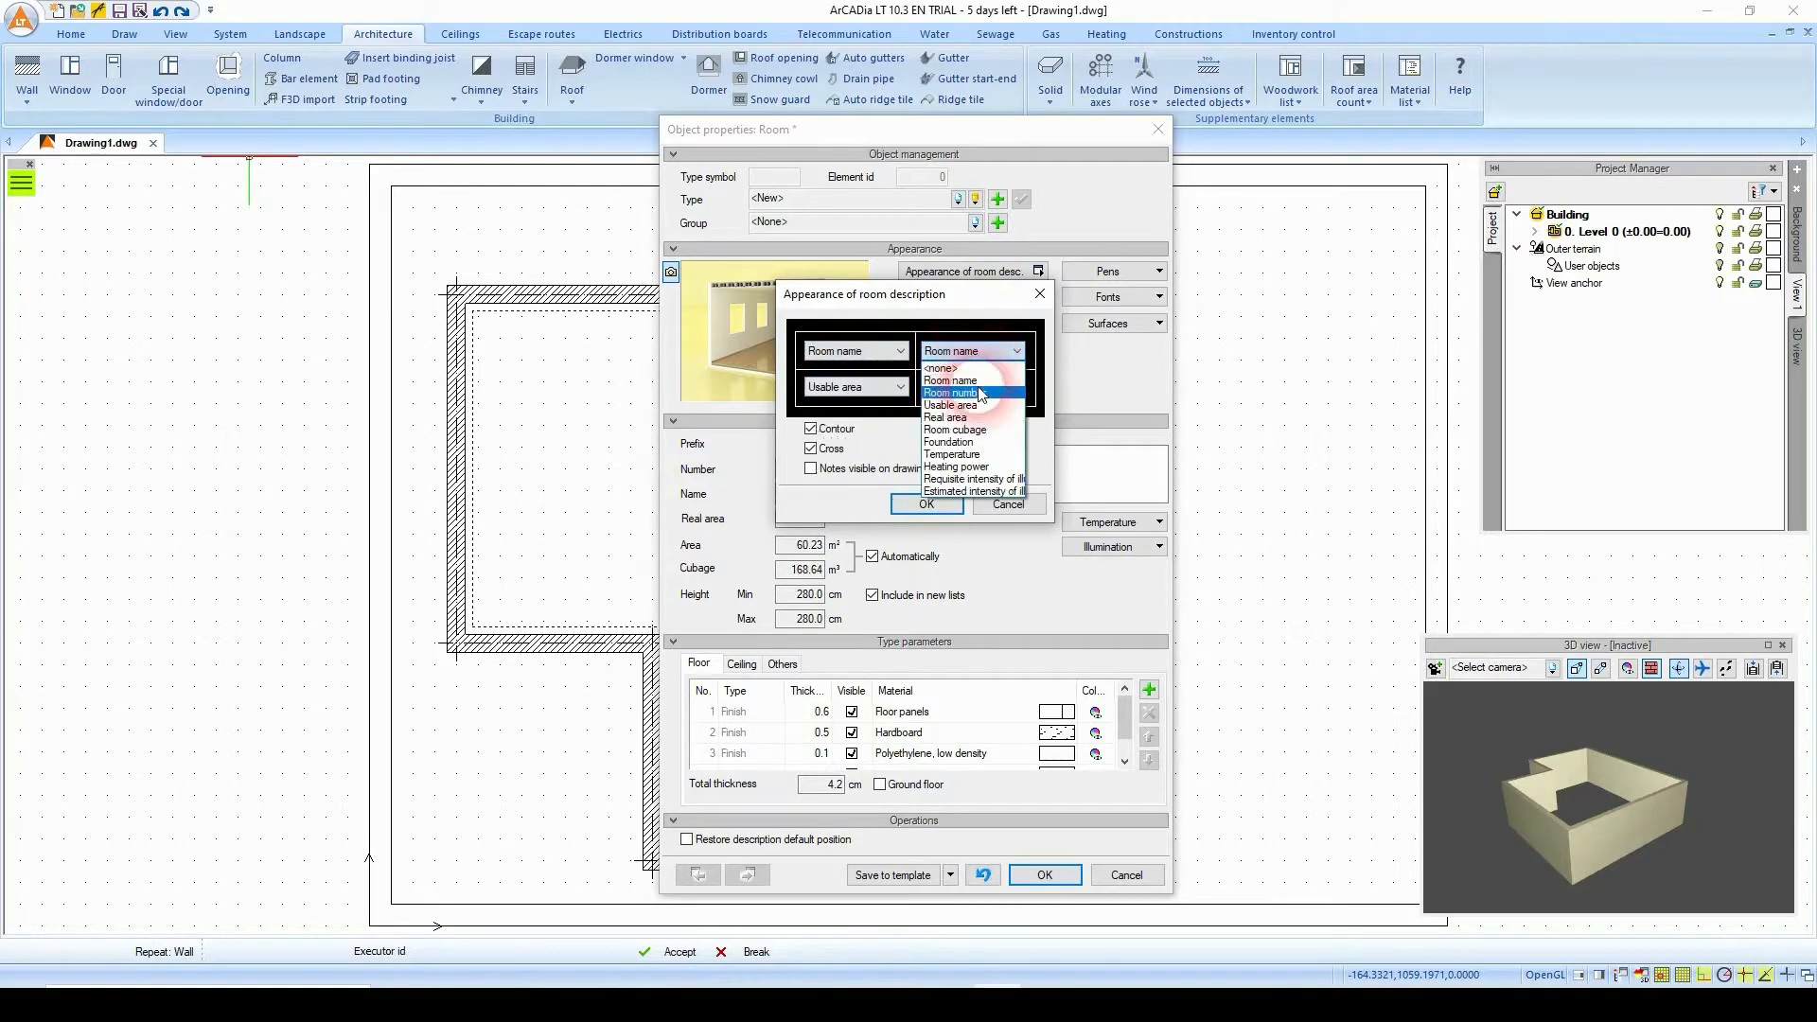
click(977, 393)
click(885, 387)
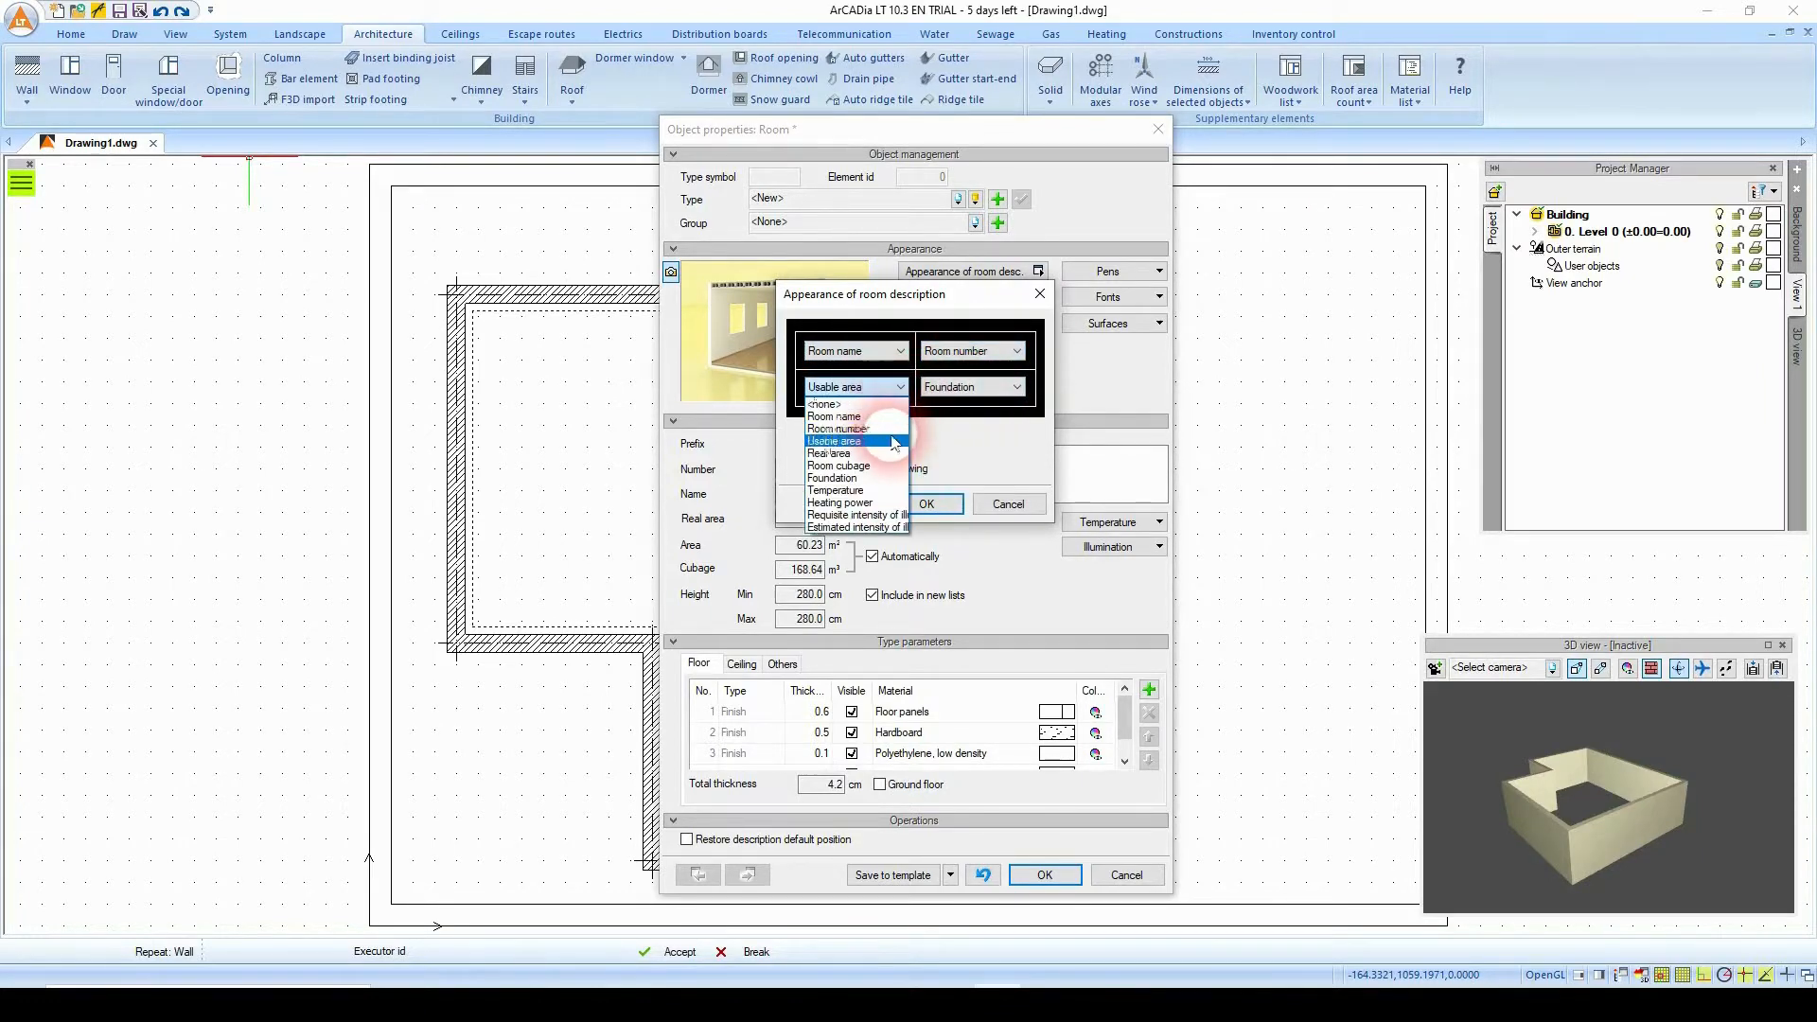
click(893, 442)
click(975, 388)
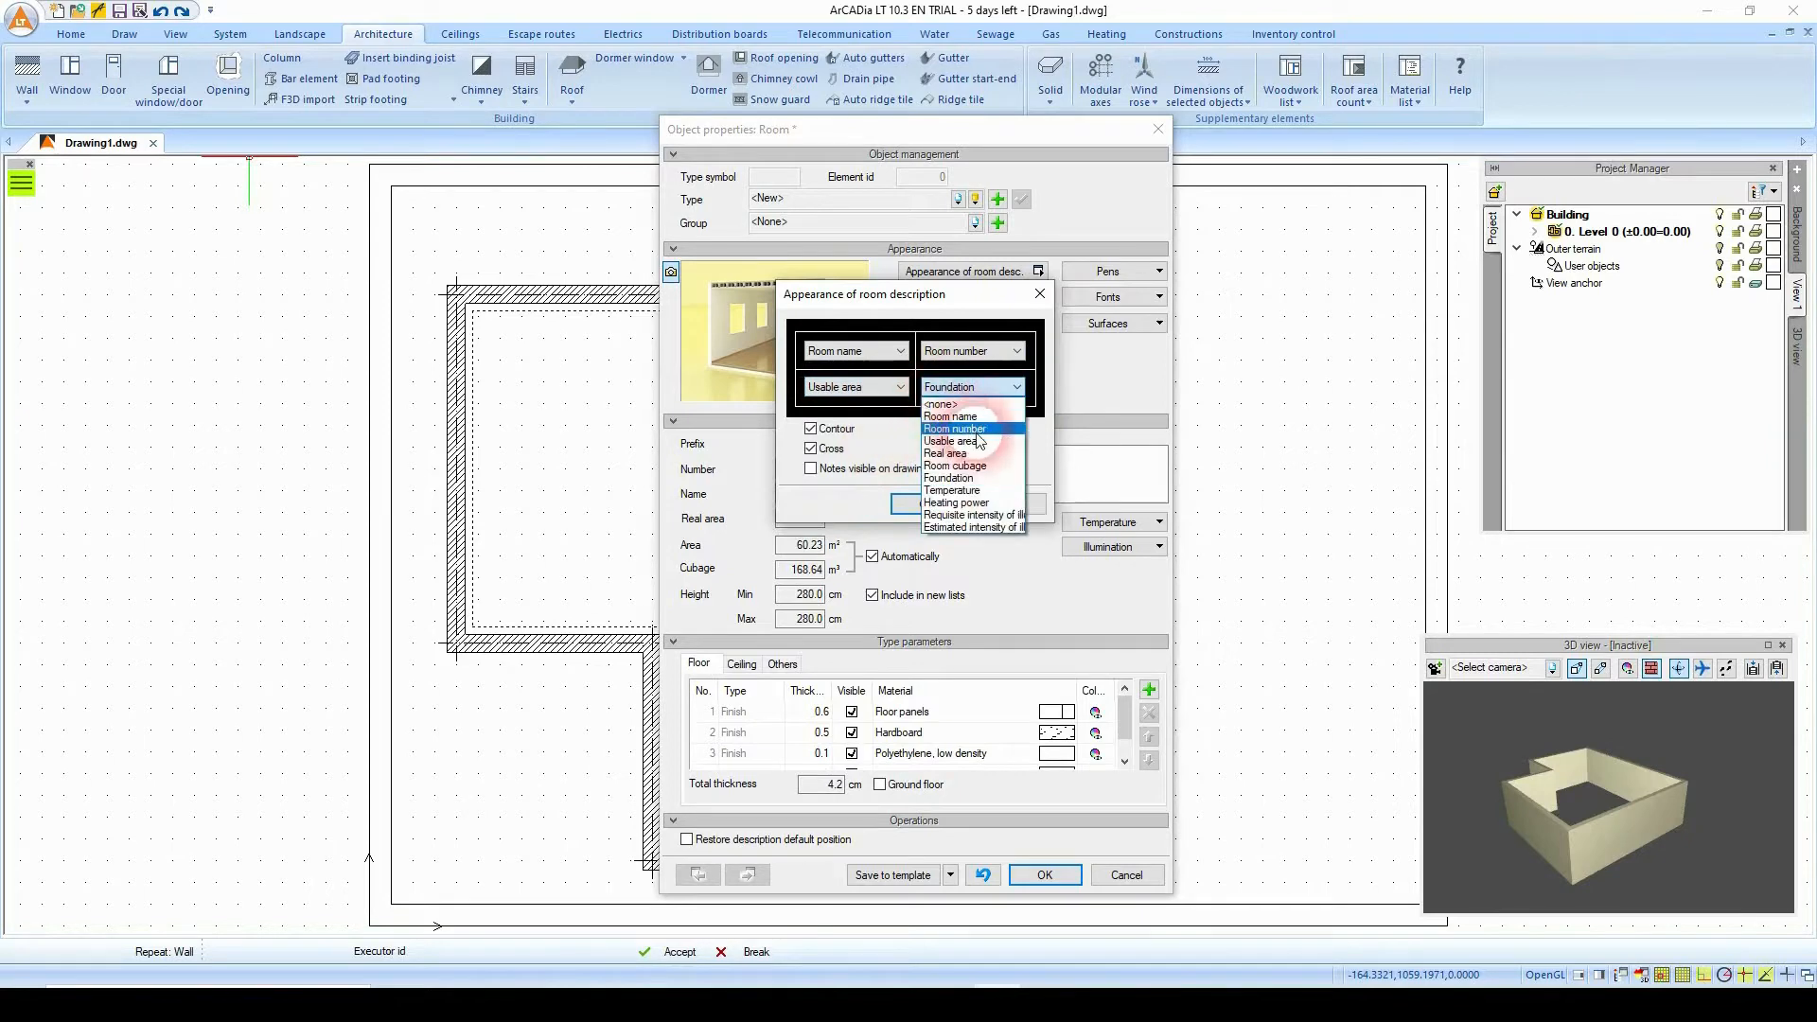
click(975, 491)
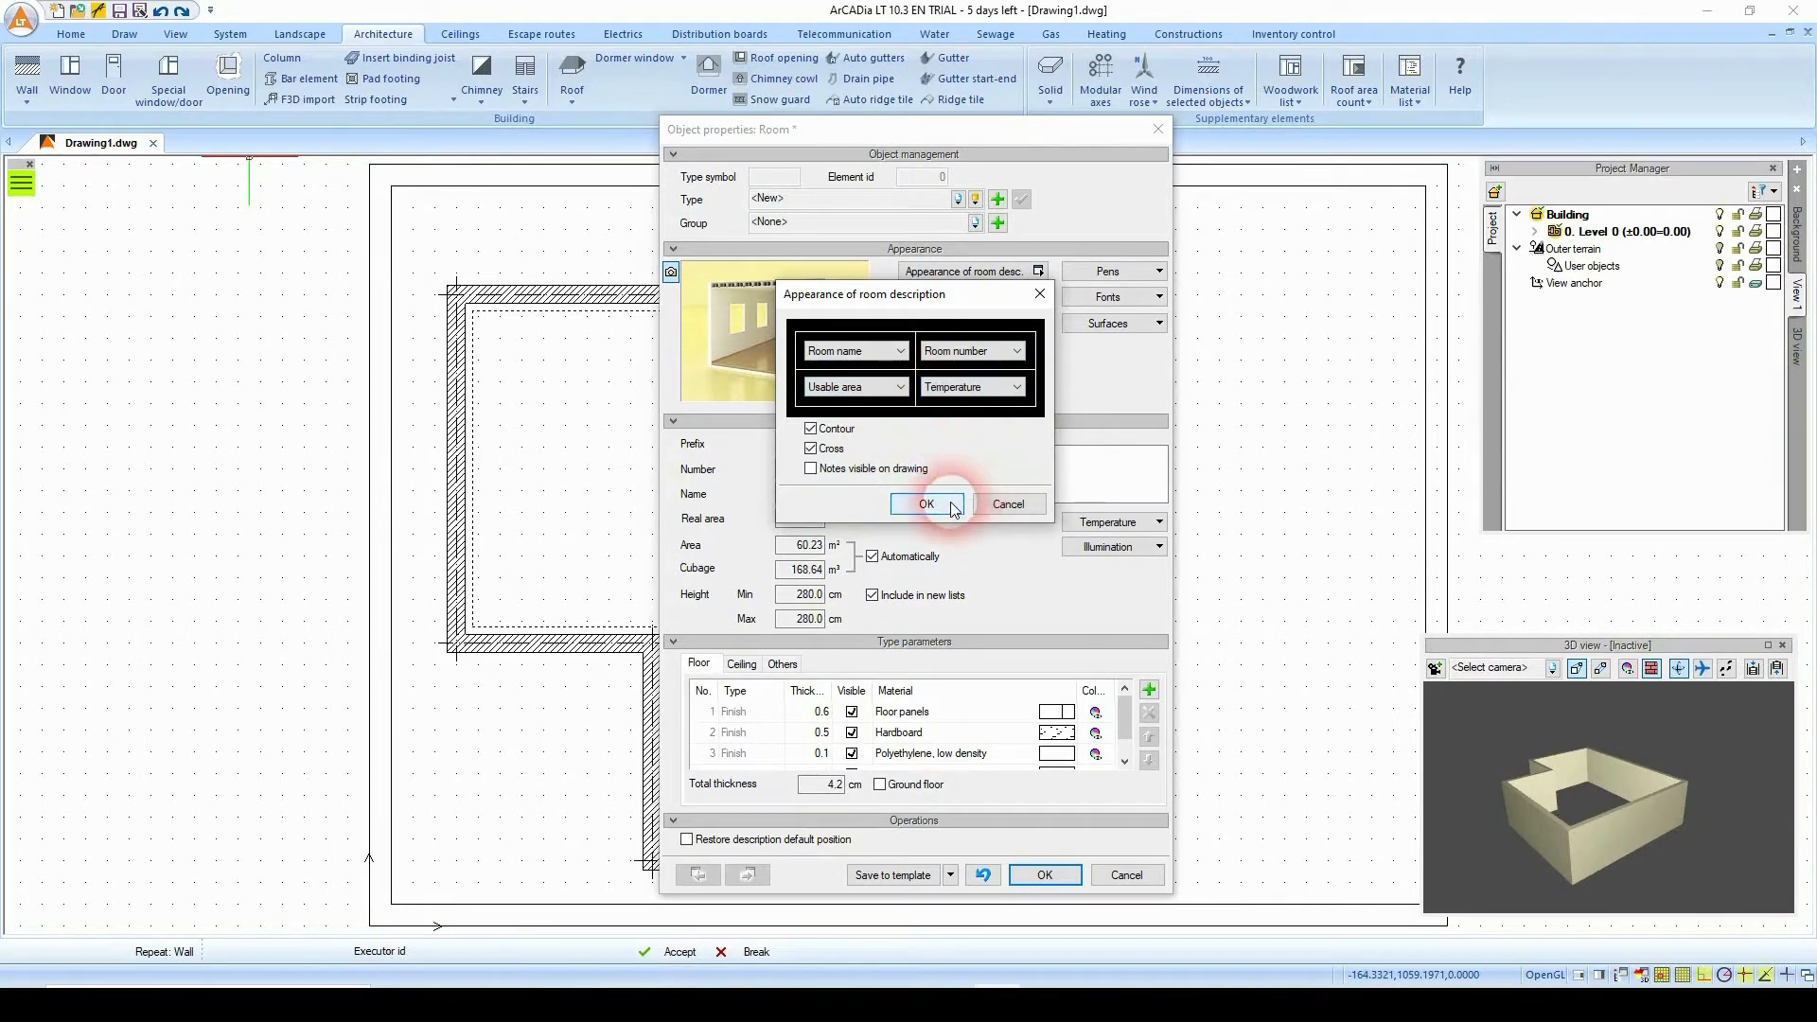
click(920, 503)
Review the room's floor layers and apply the room properties.
drag(893, 128, 1209, 121)
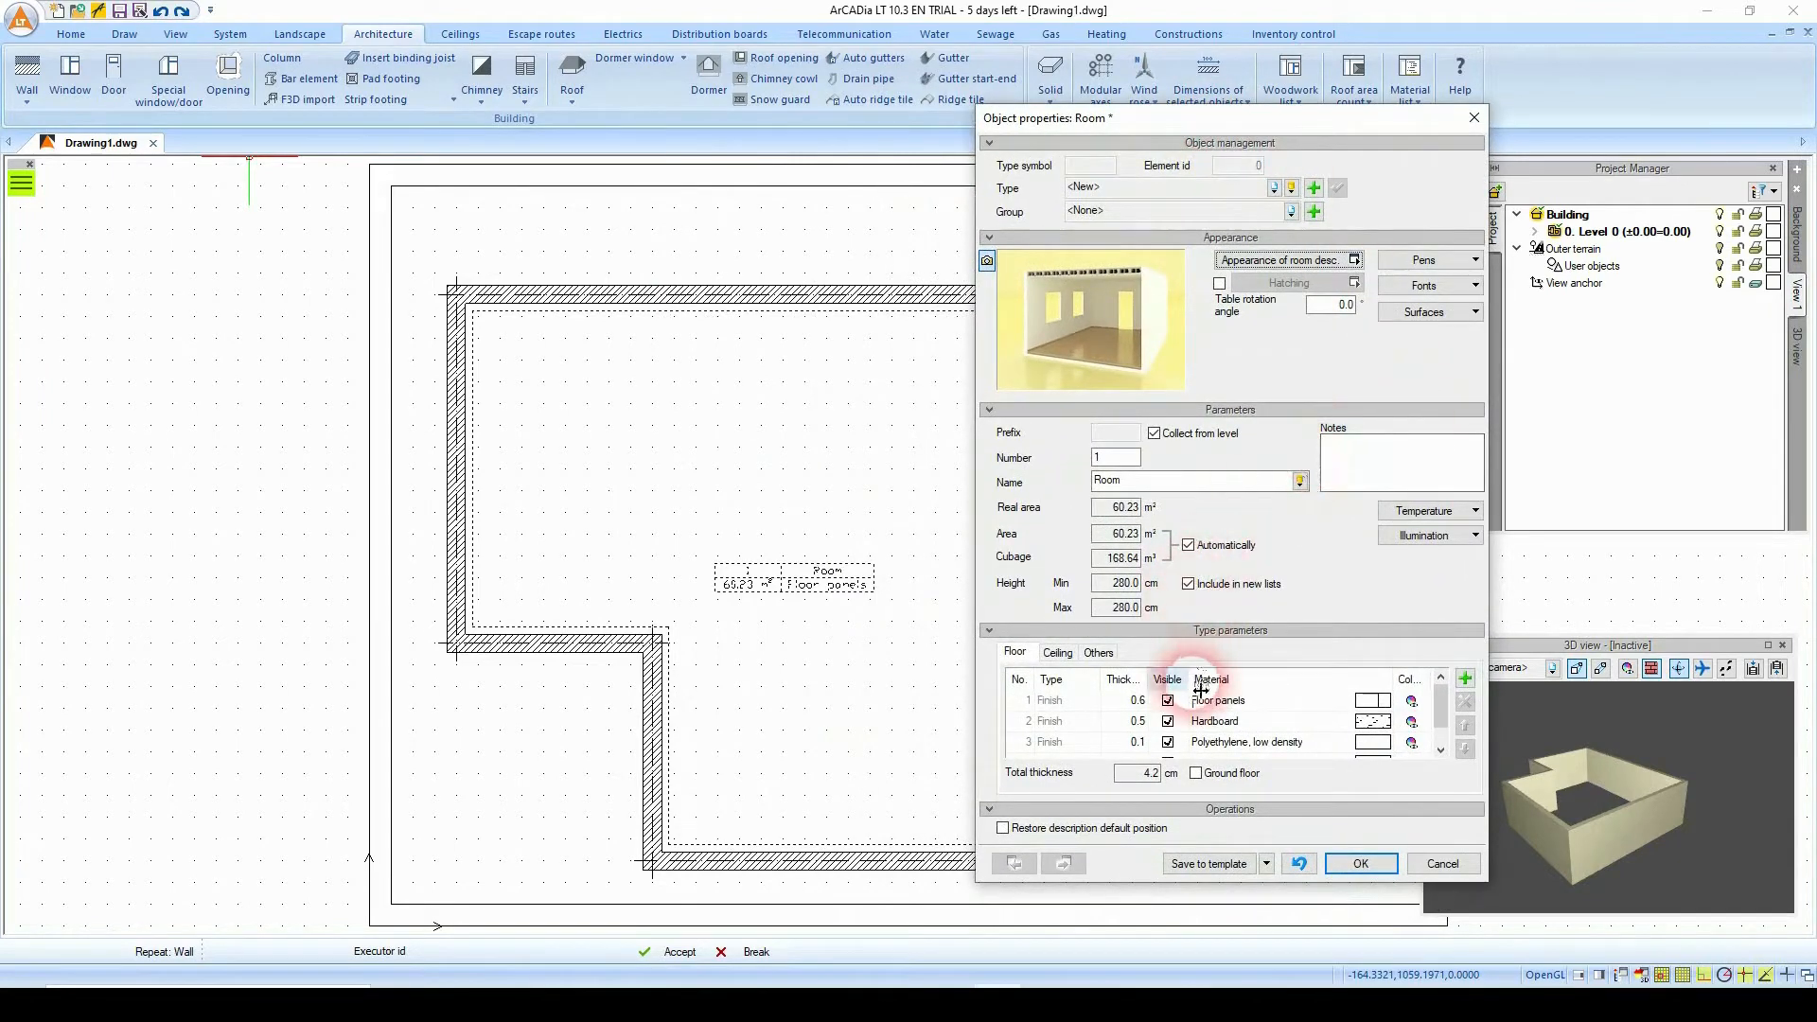
scroll(1205, 717, down, 1)
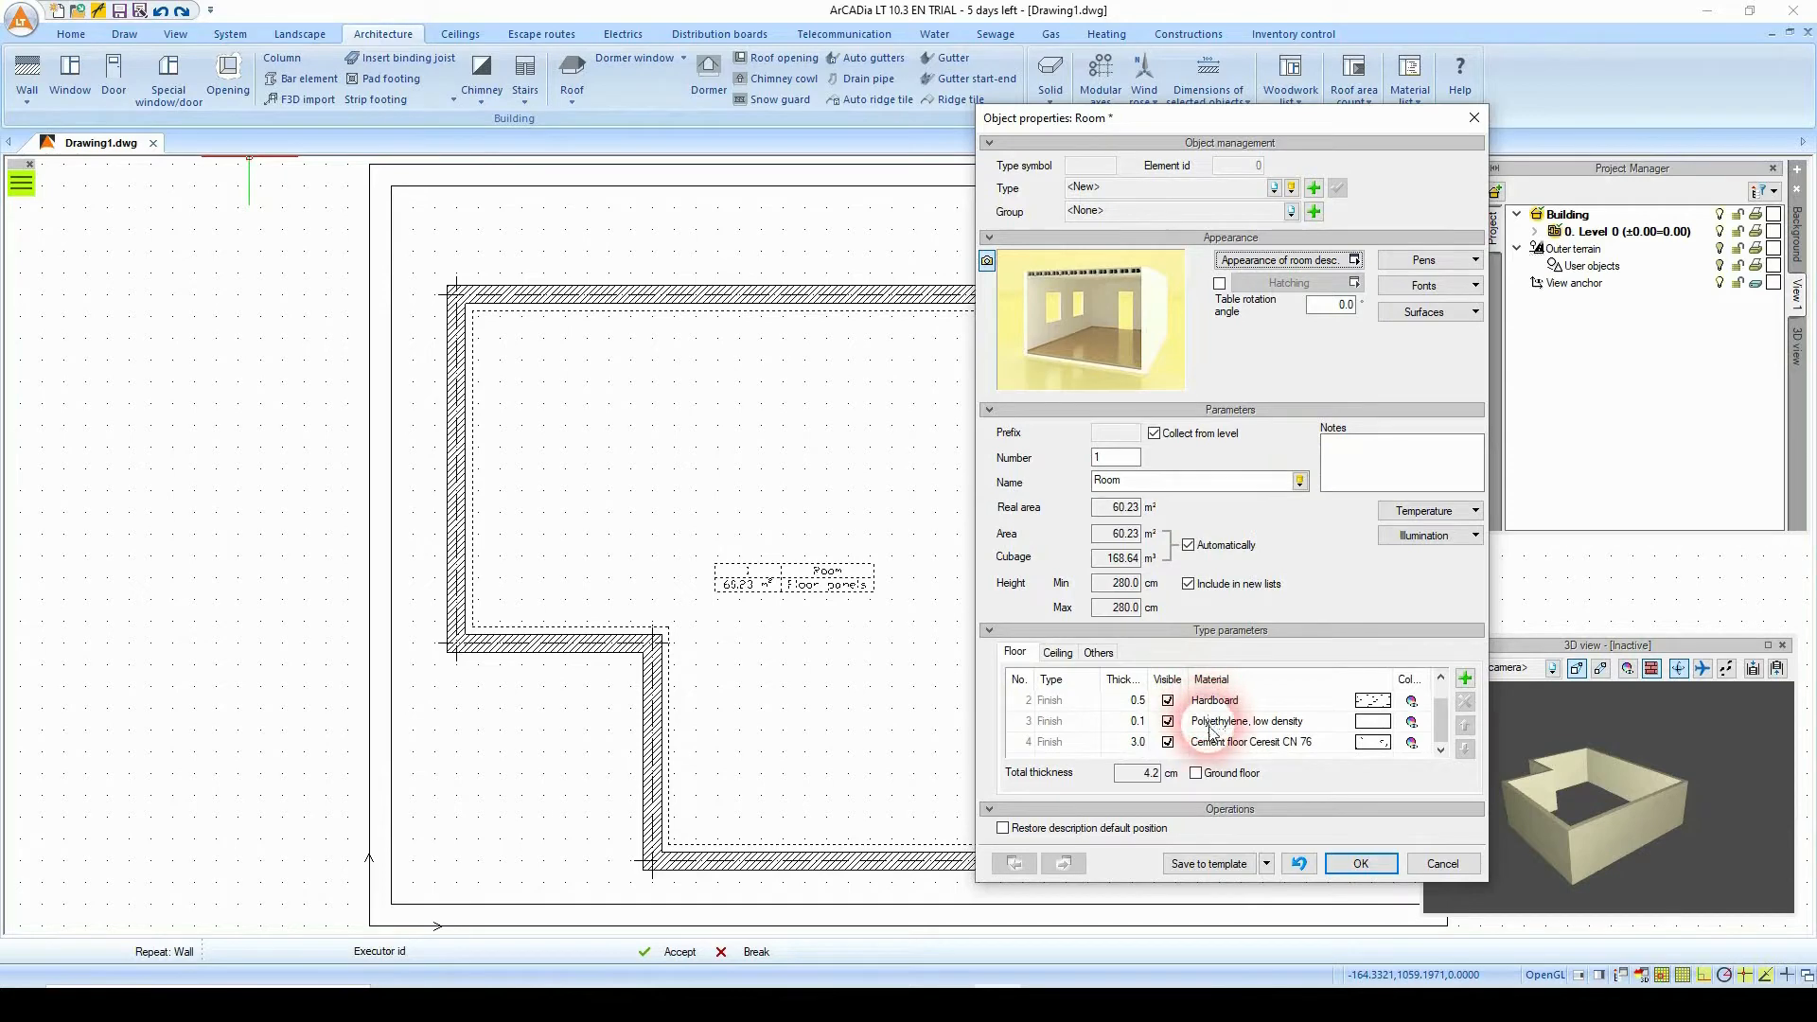
drag(1441, 714, 1443, 702)
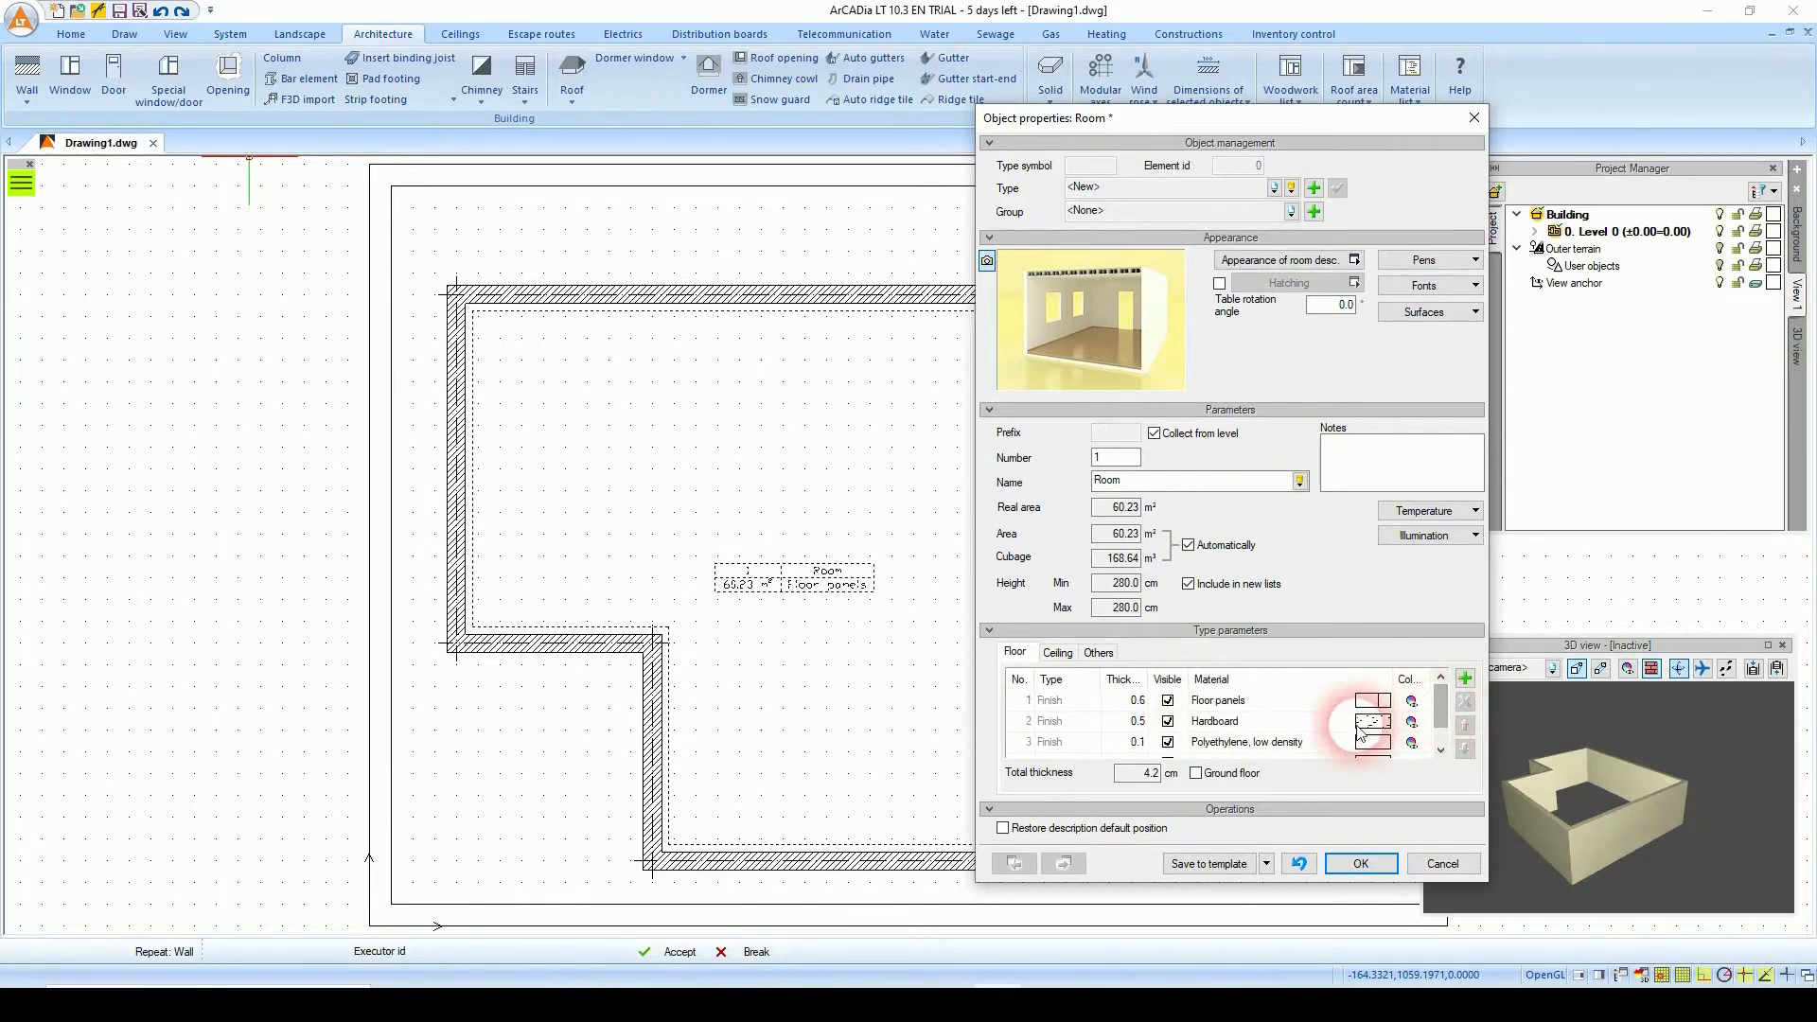
click(1378, 854)
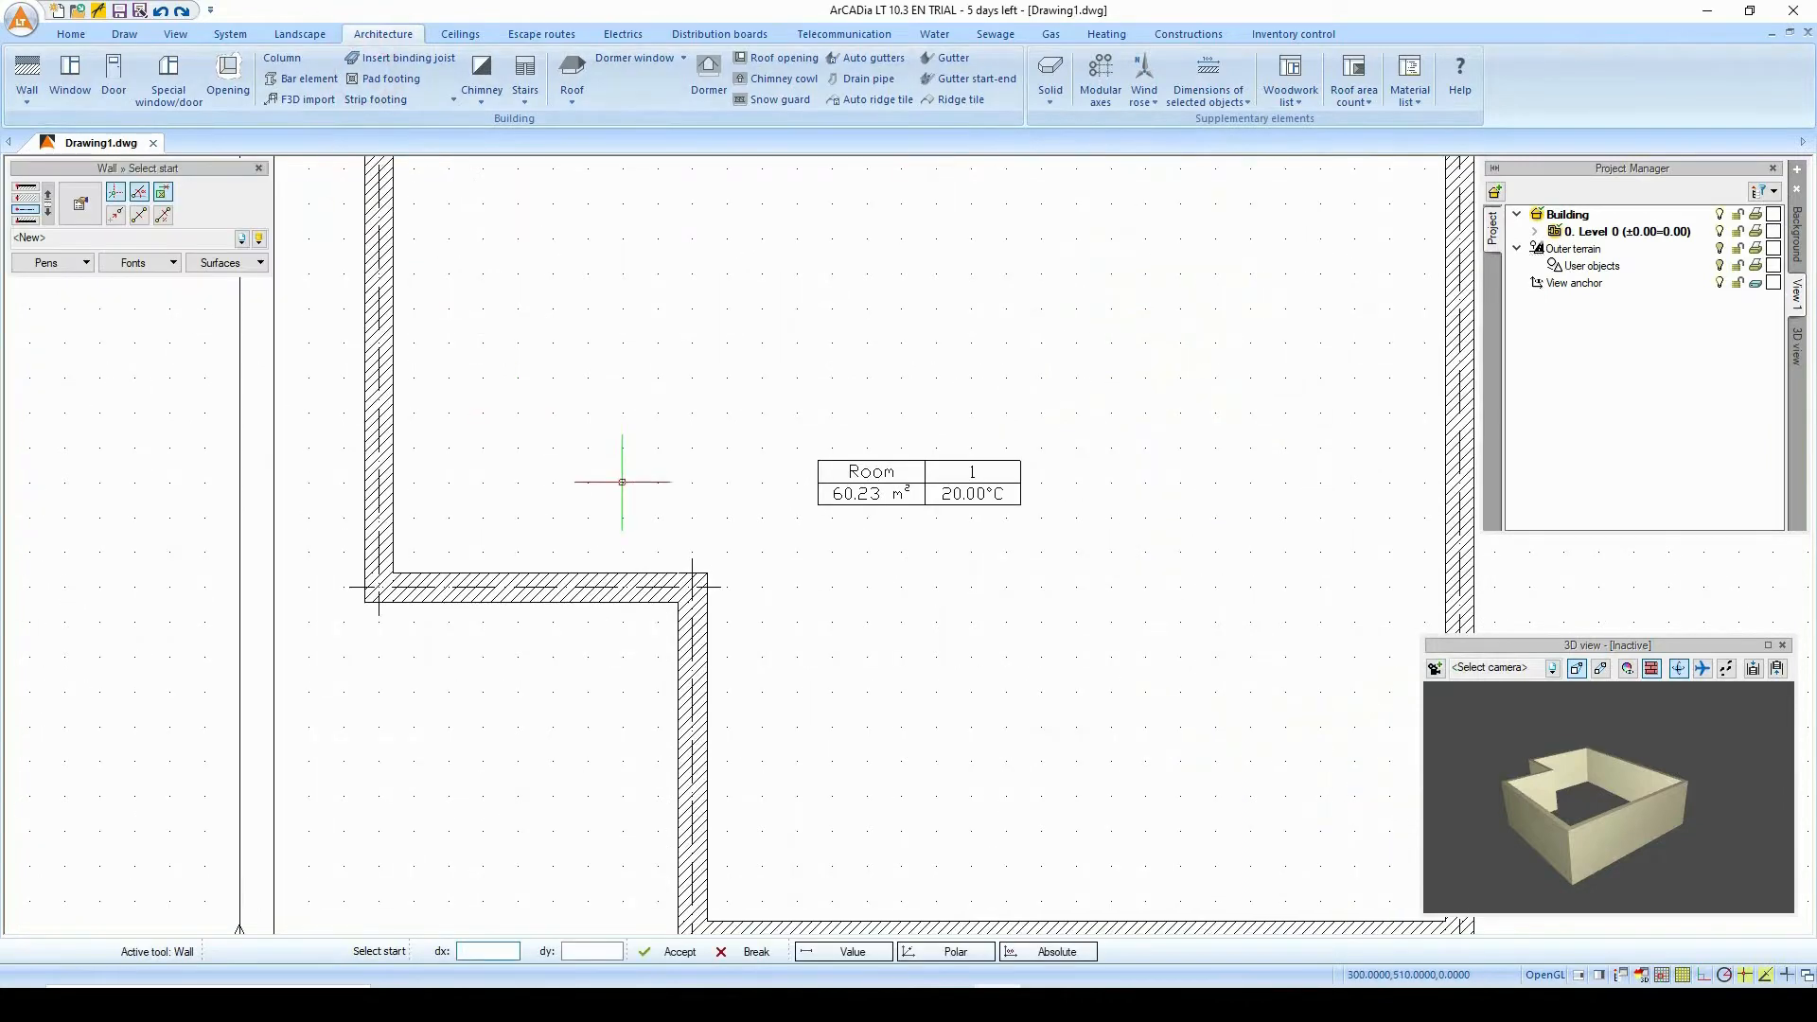
Draw a horizontal dividing wall about 660 cm long from the notch's inner corner to the opposite outer wall.
click(693, 588)
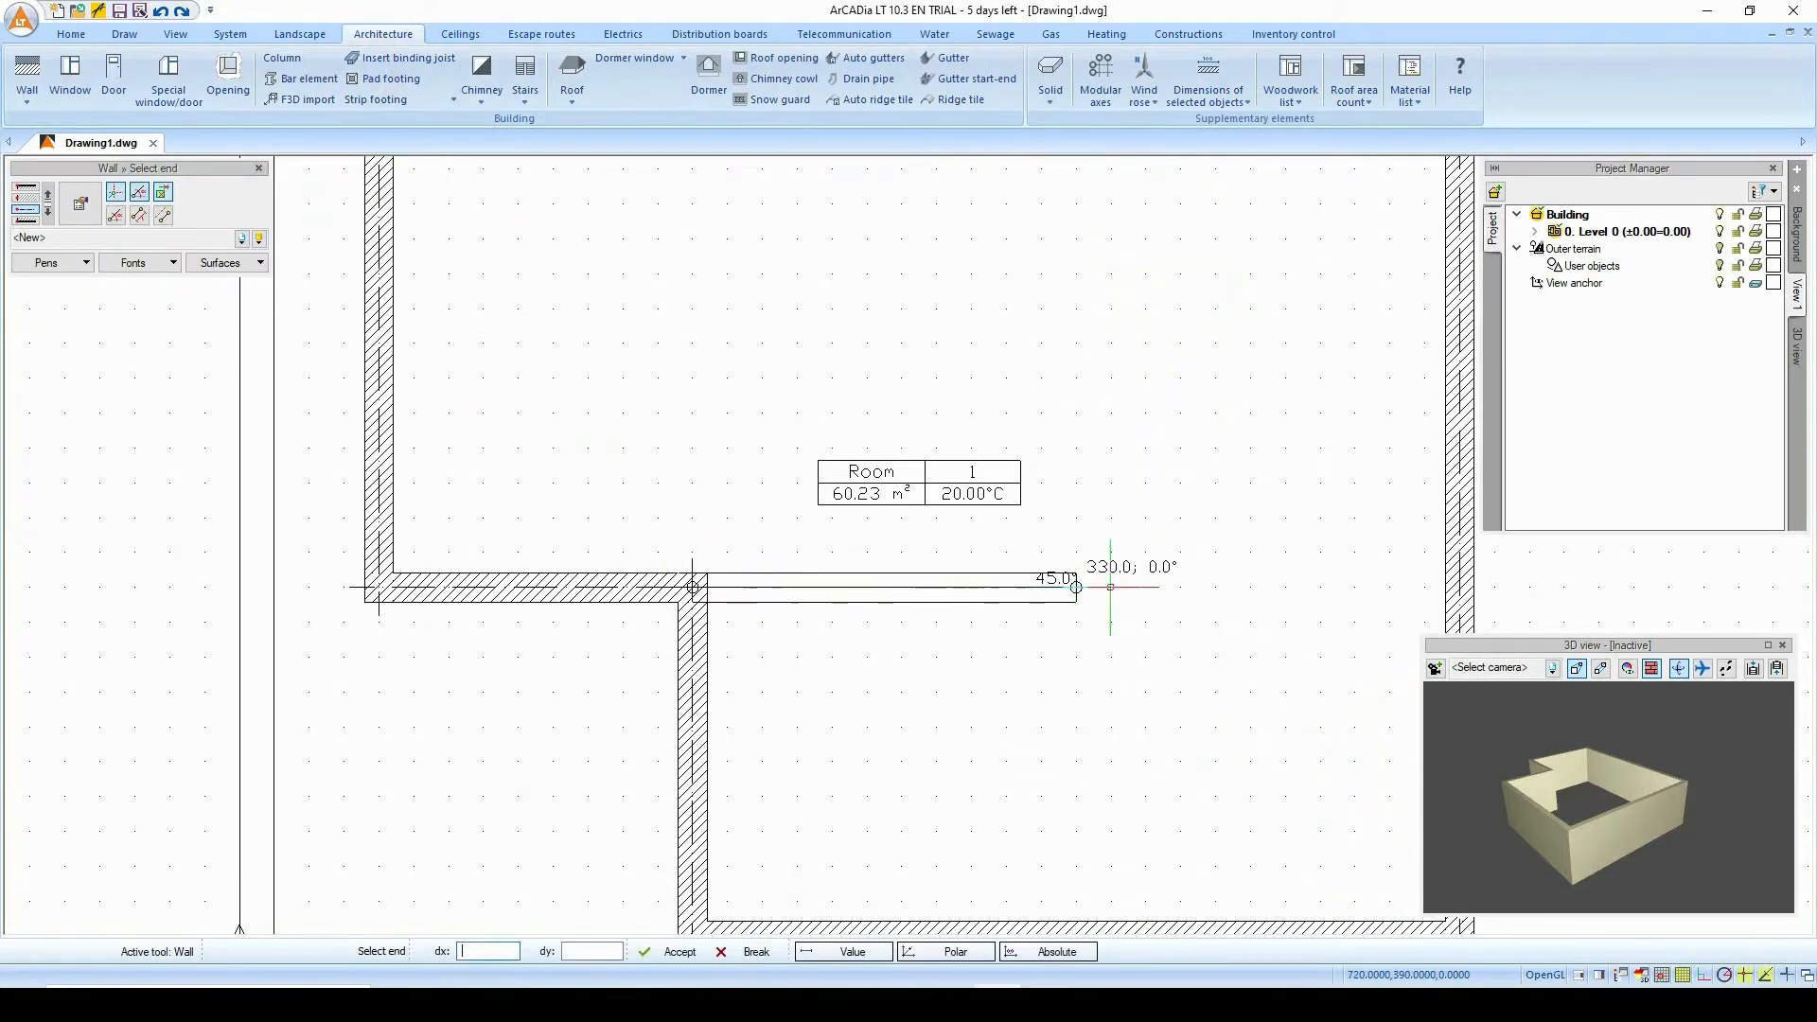
click(1458, 588)
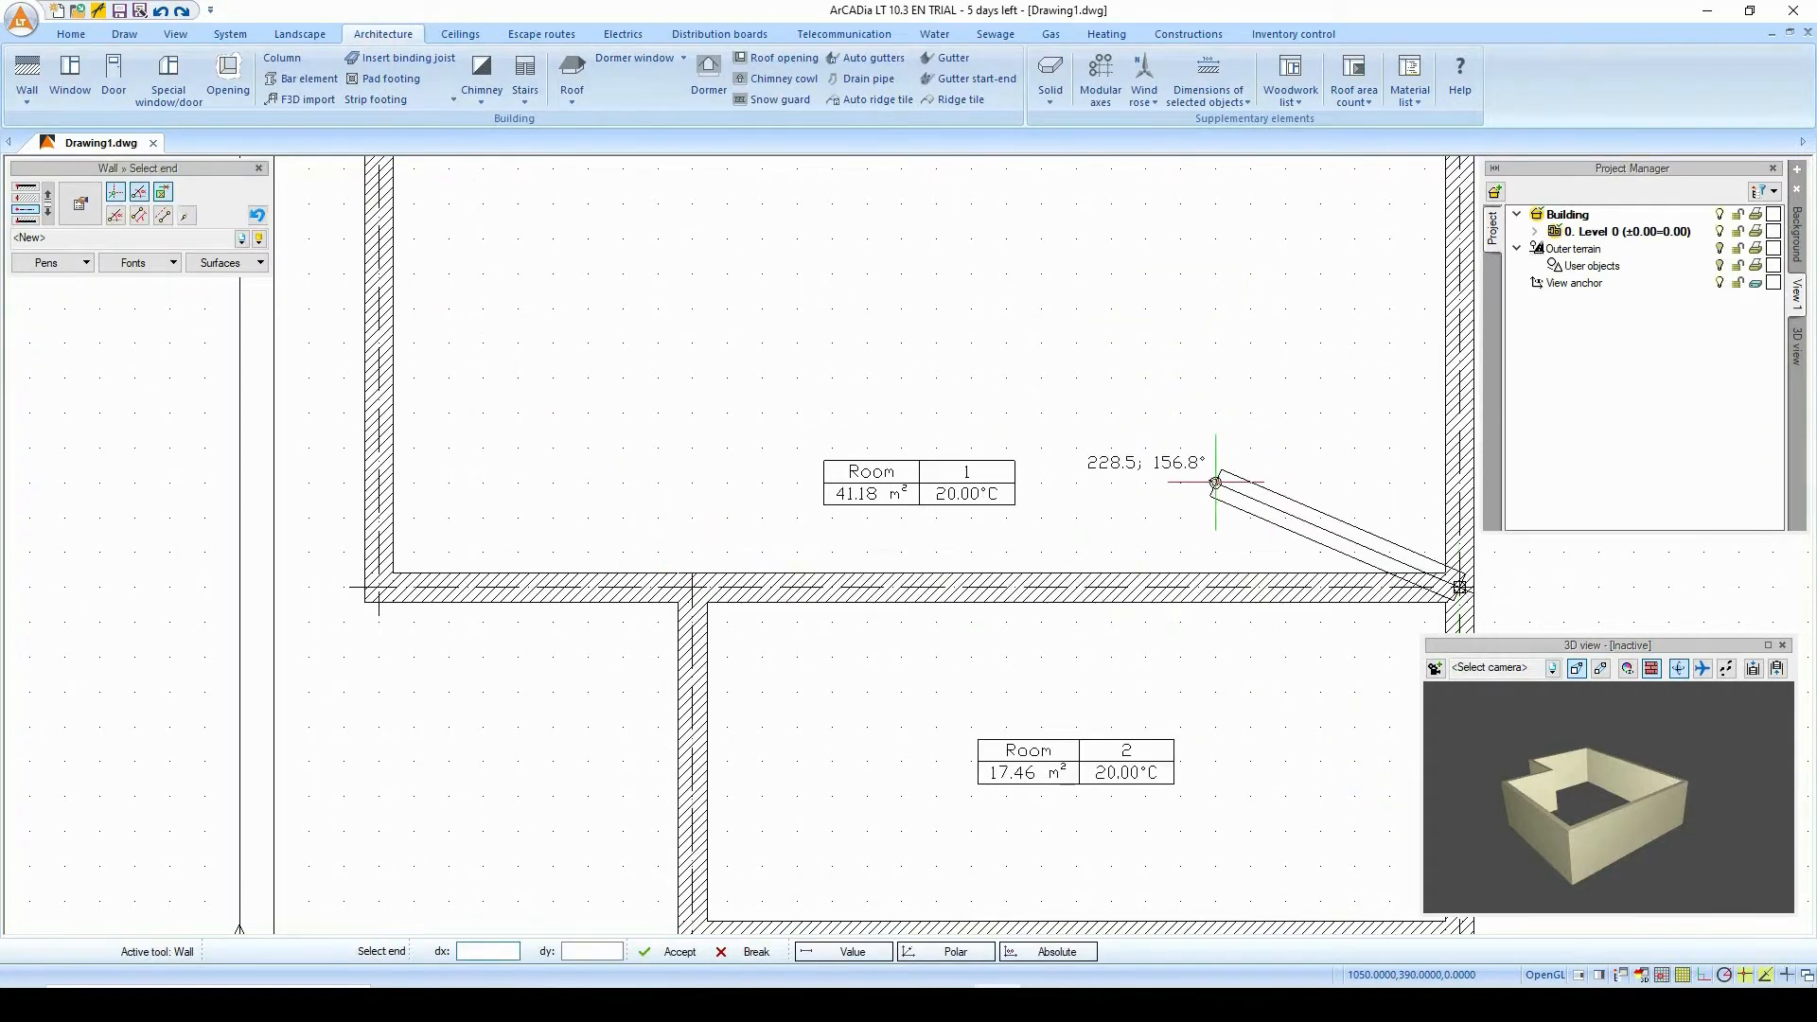
middle_drag(1217, 492, 1209, 611)
key(Escape)
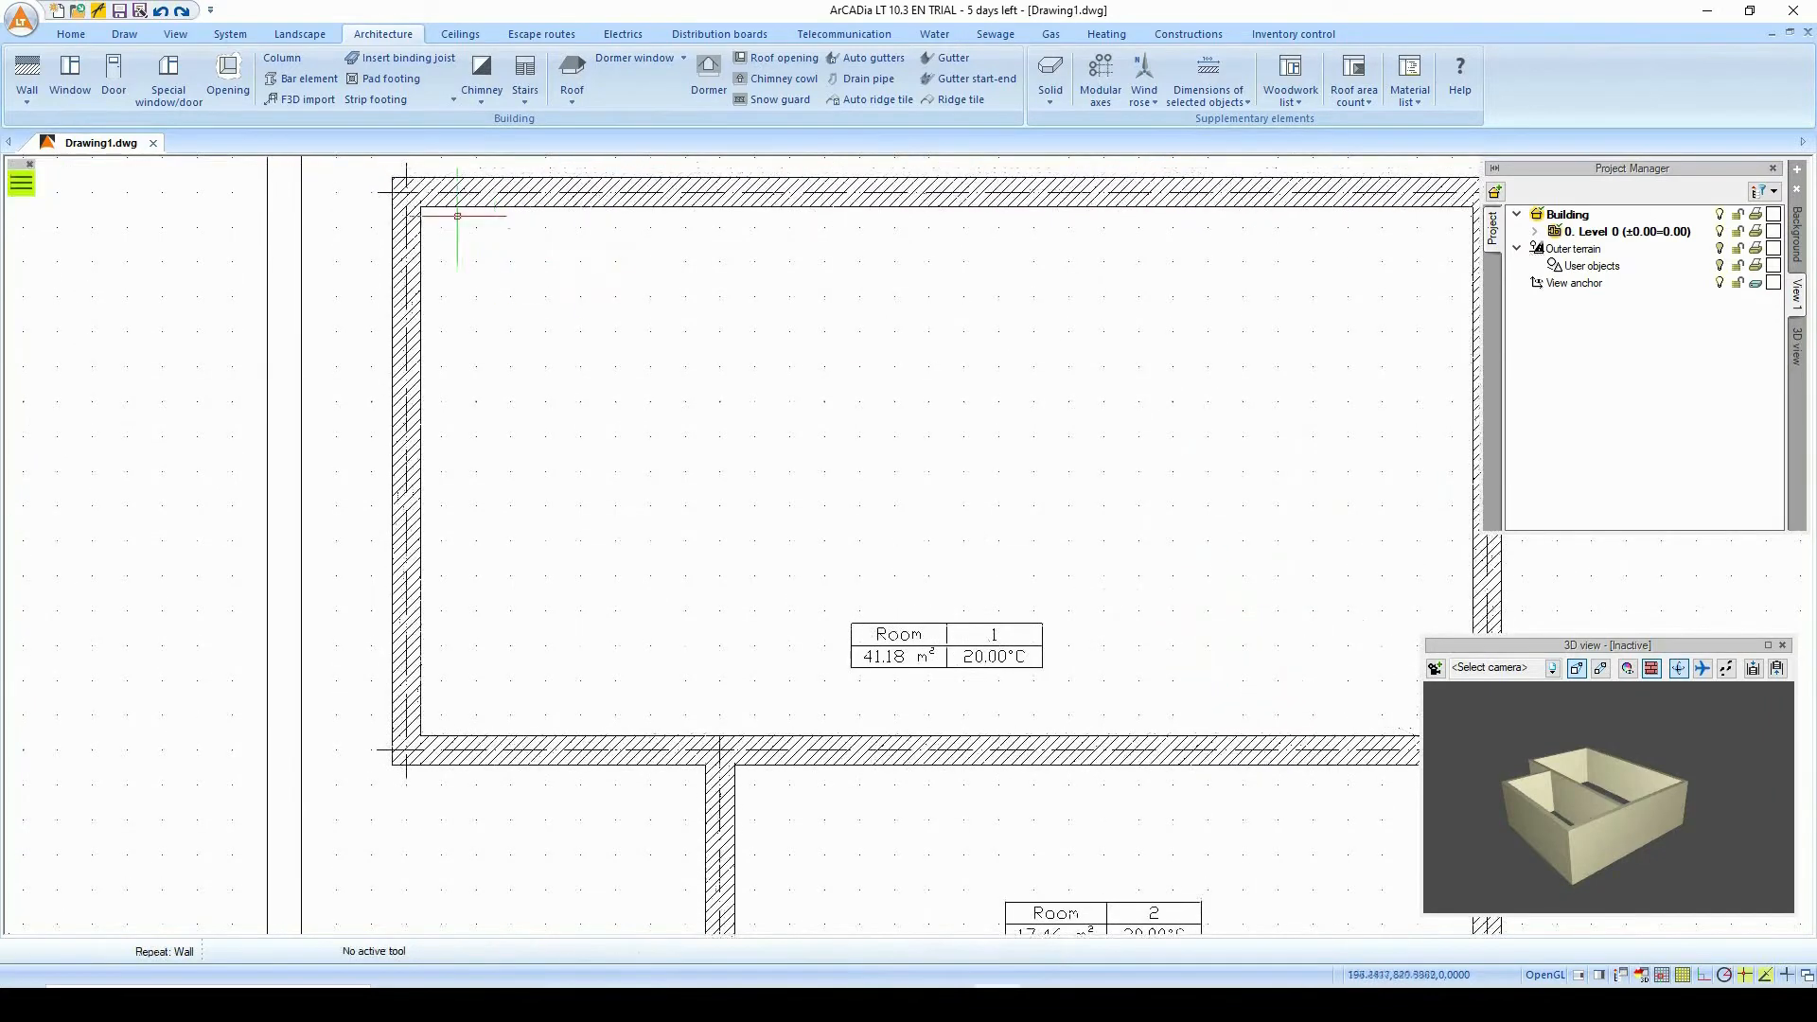
Draw a vertical dividing wall through room 1 from the junction with the lower room's side wall up to the opposite outer wall.
click(26, 76)
click(175, 34)
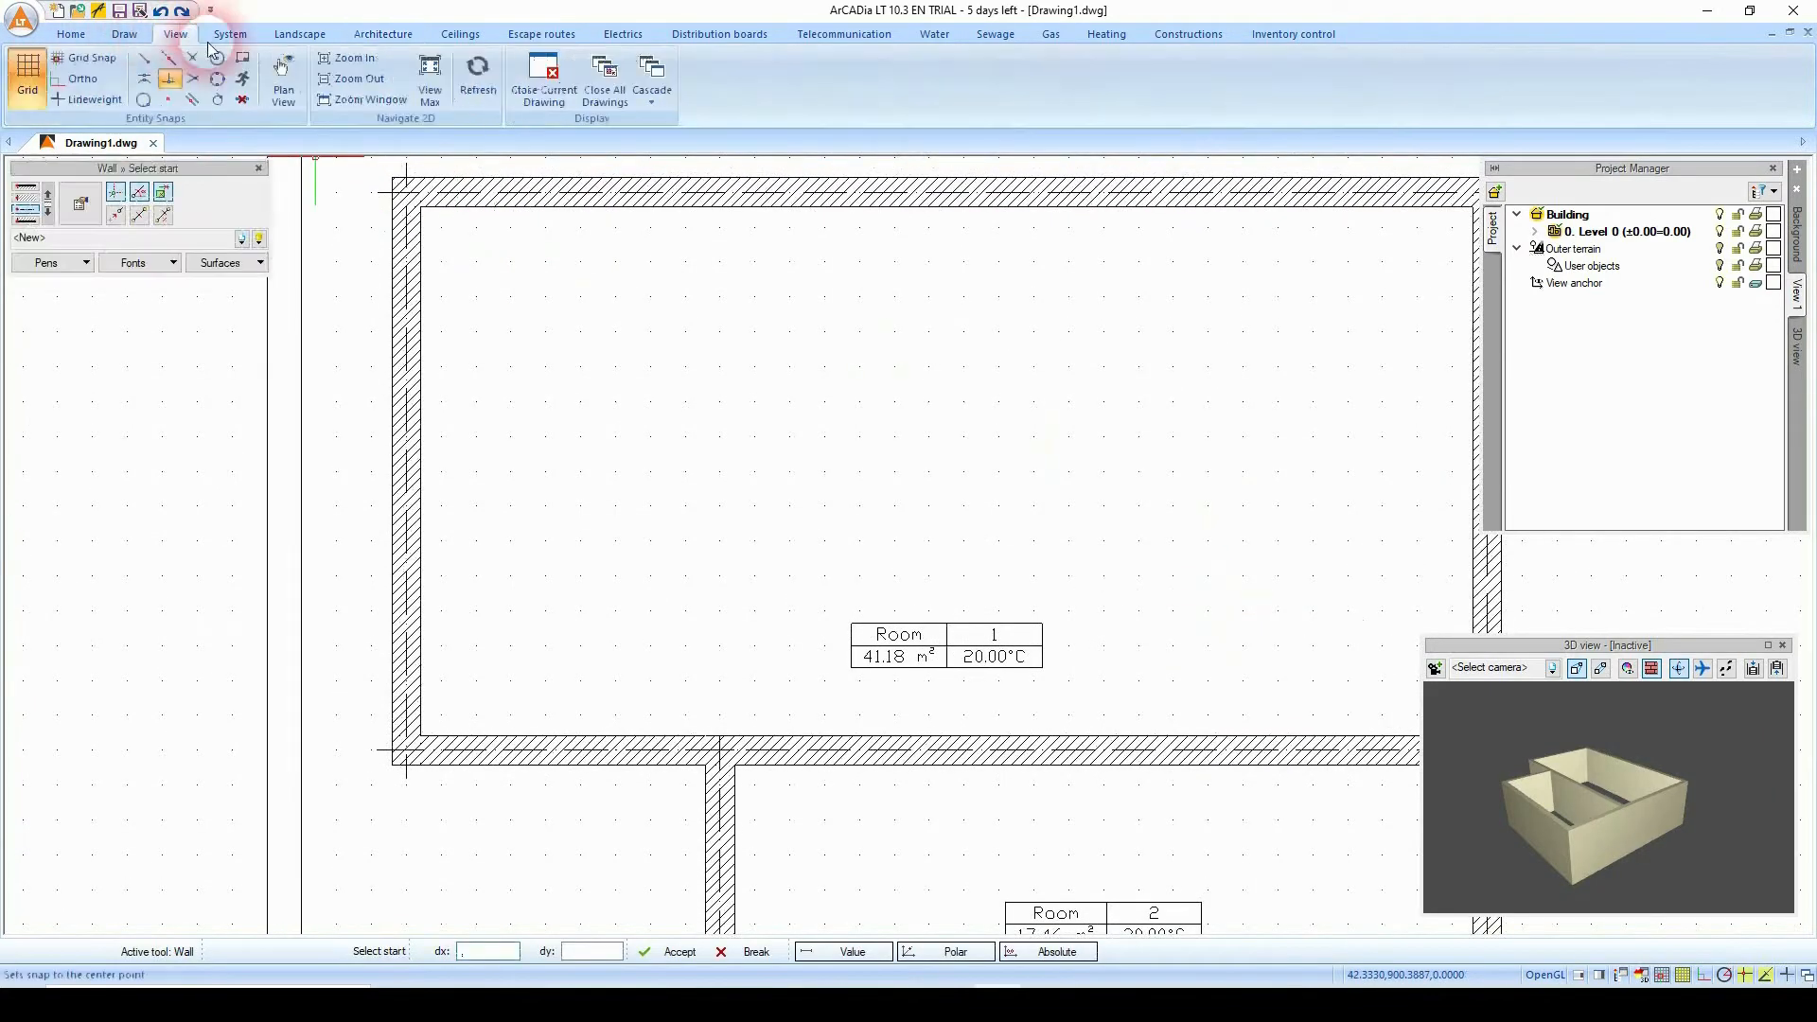
click(379, 34)
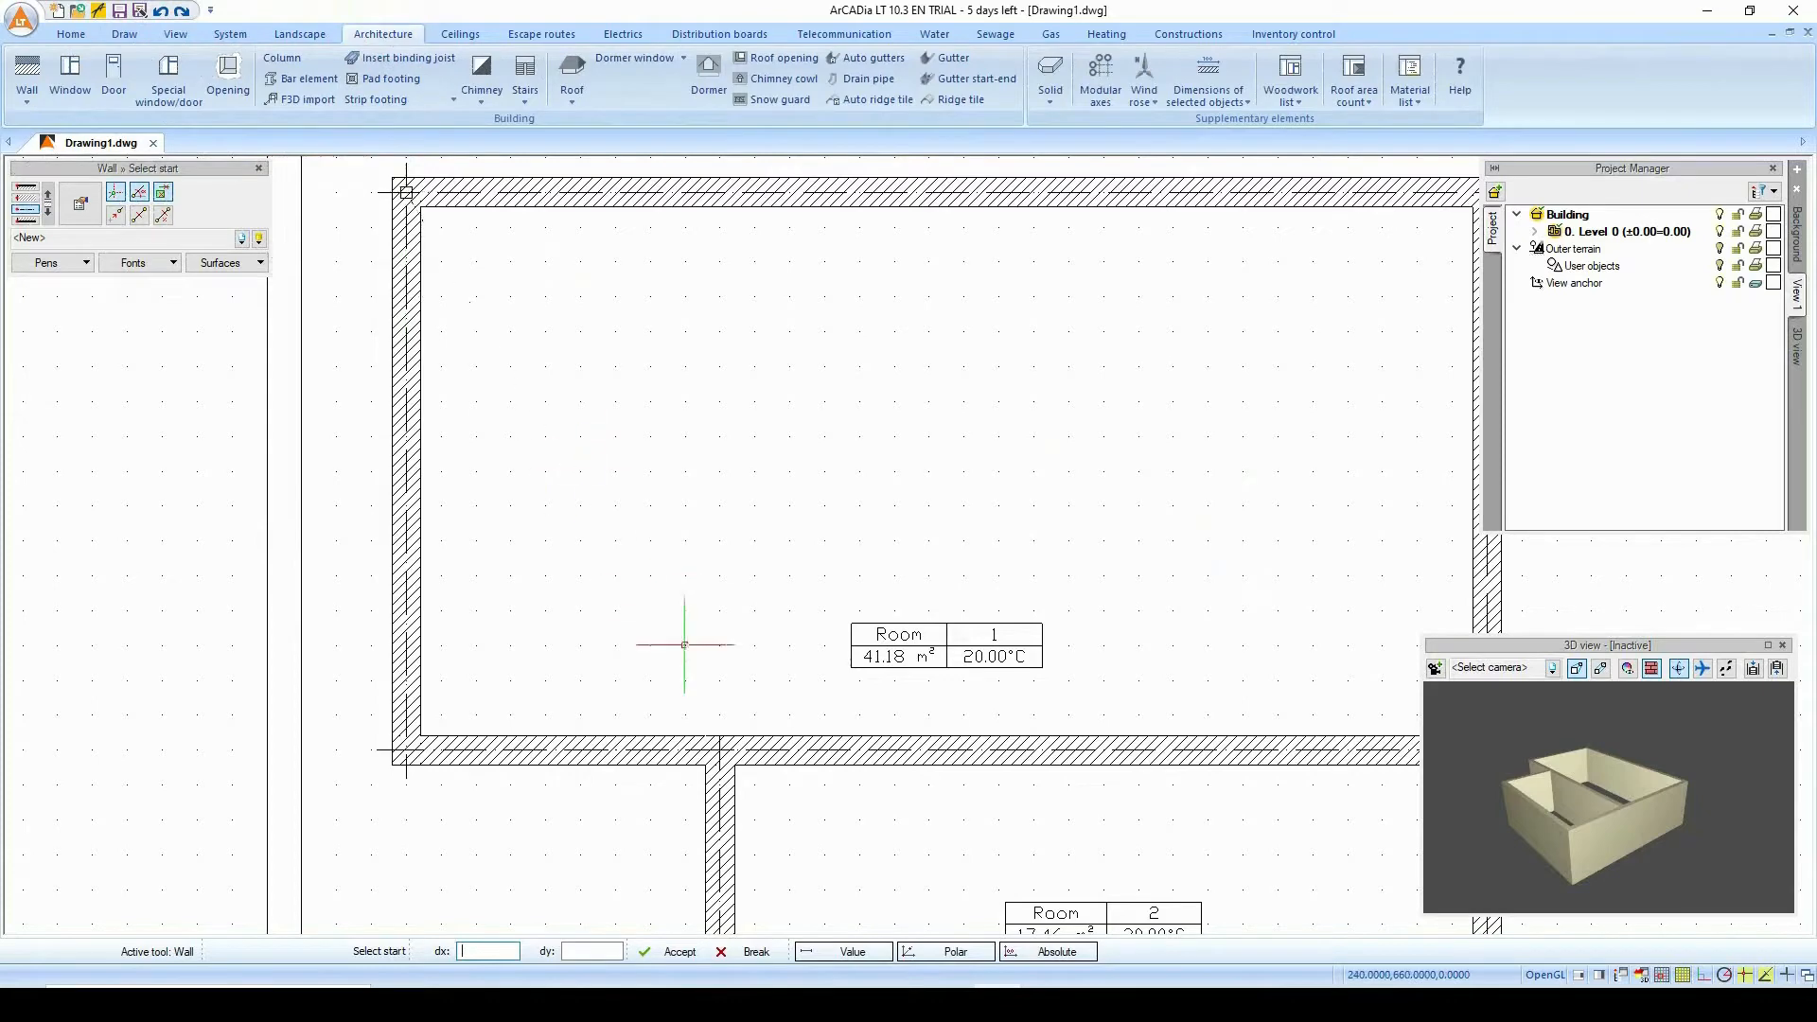
click(719, 750)
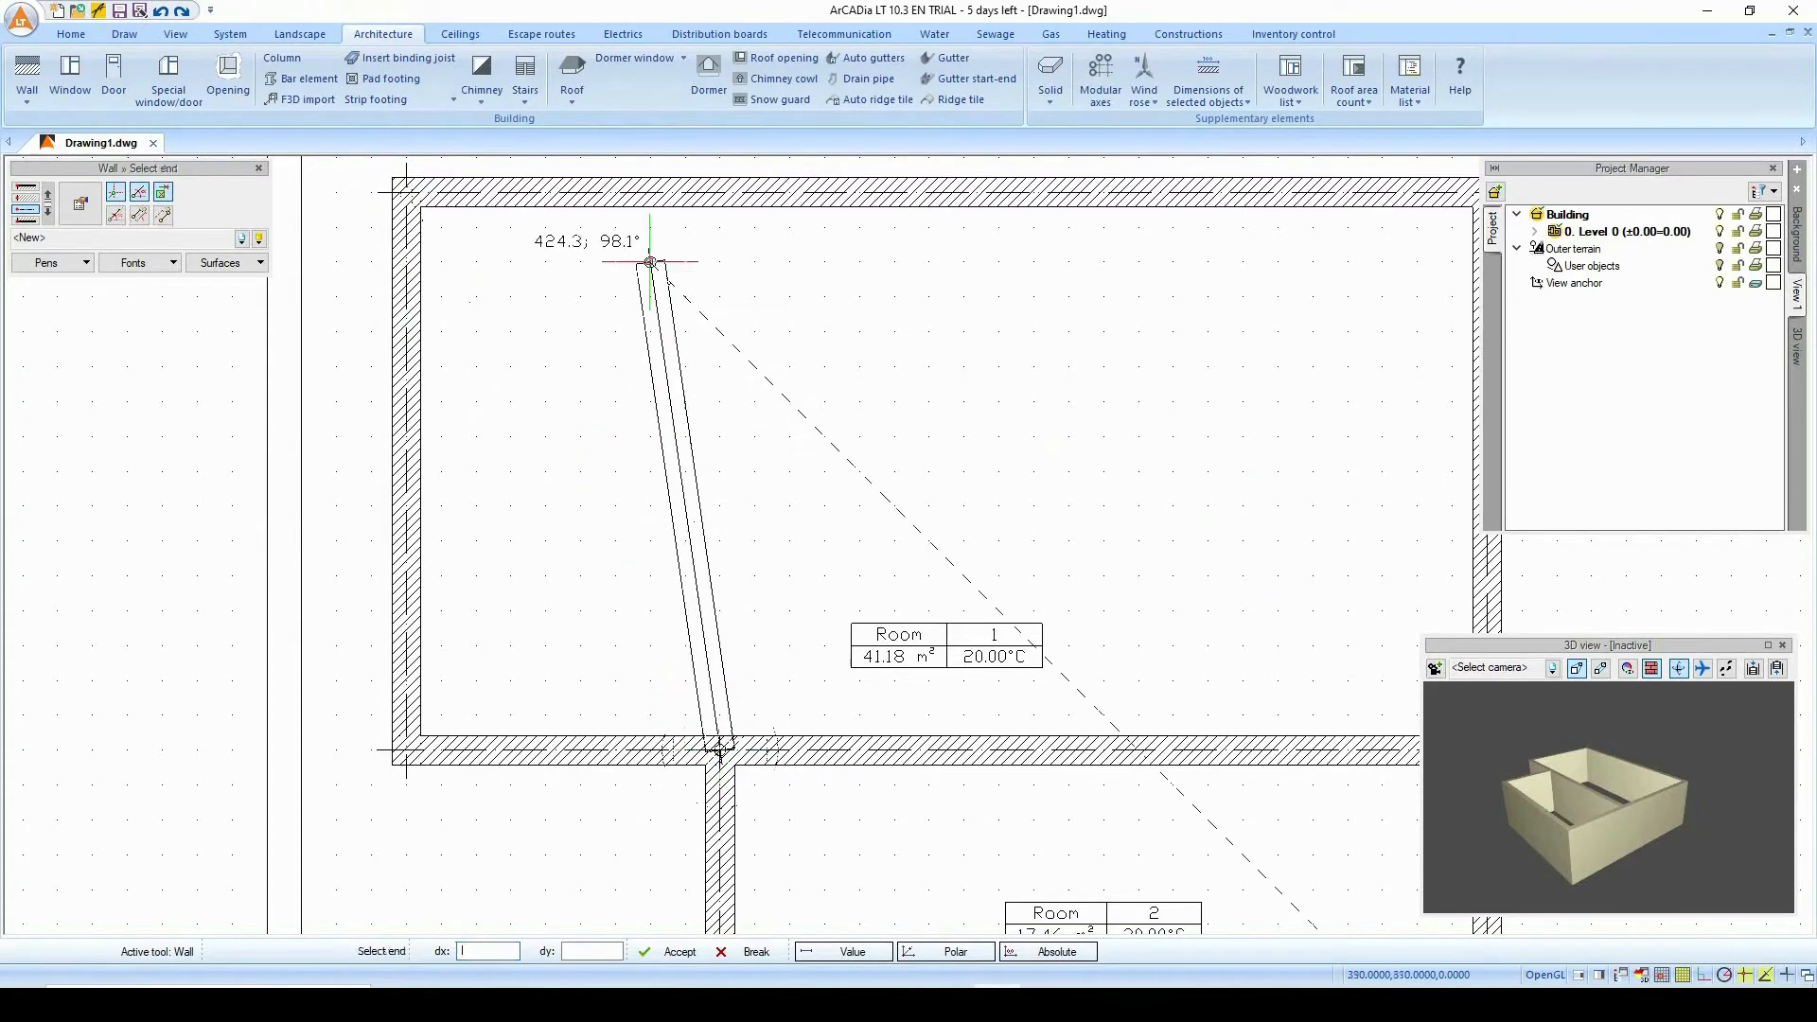
click(719, 192)
right_click(720, 192)
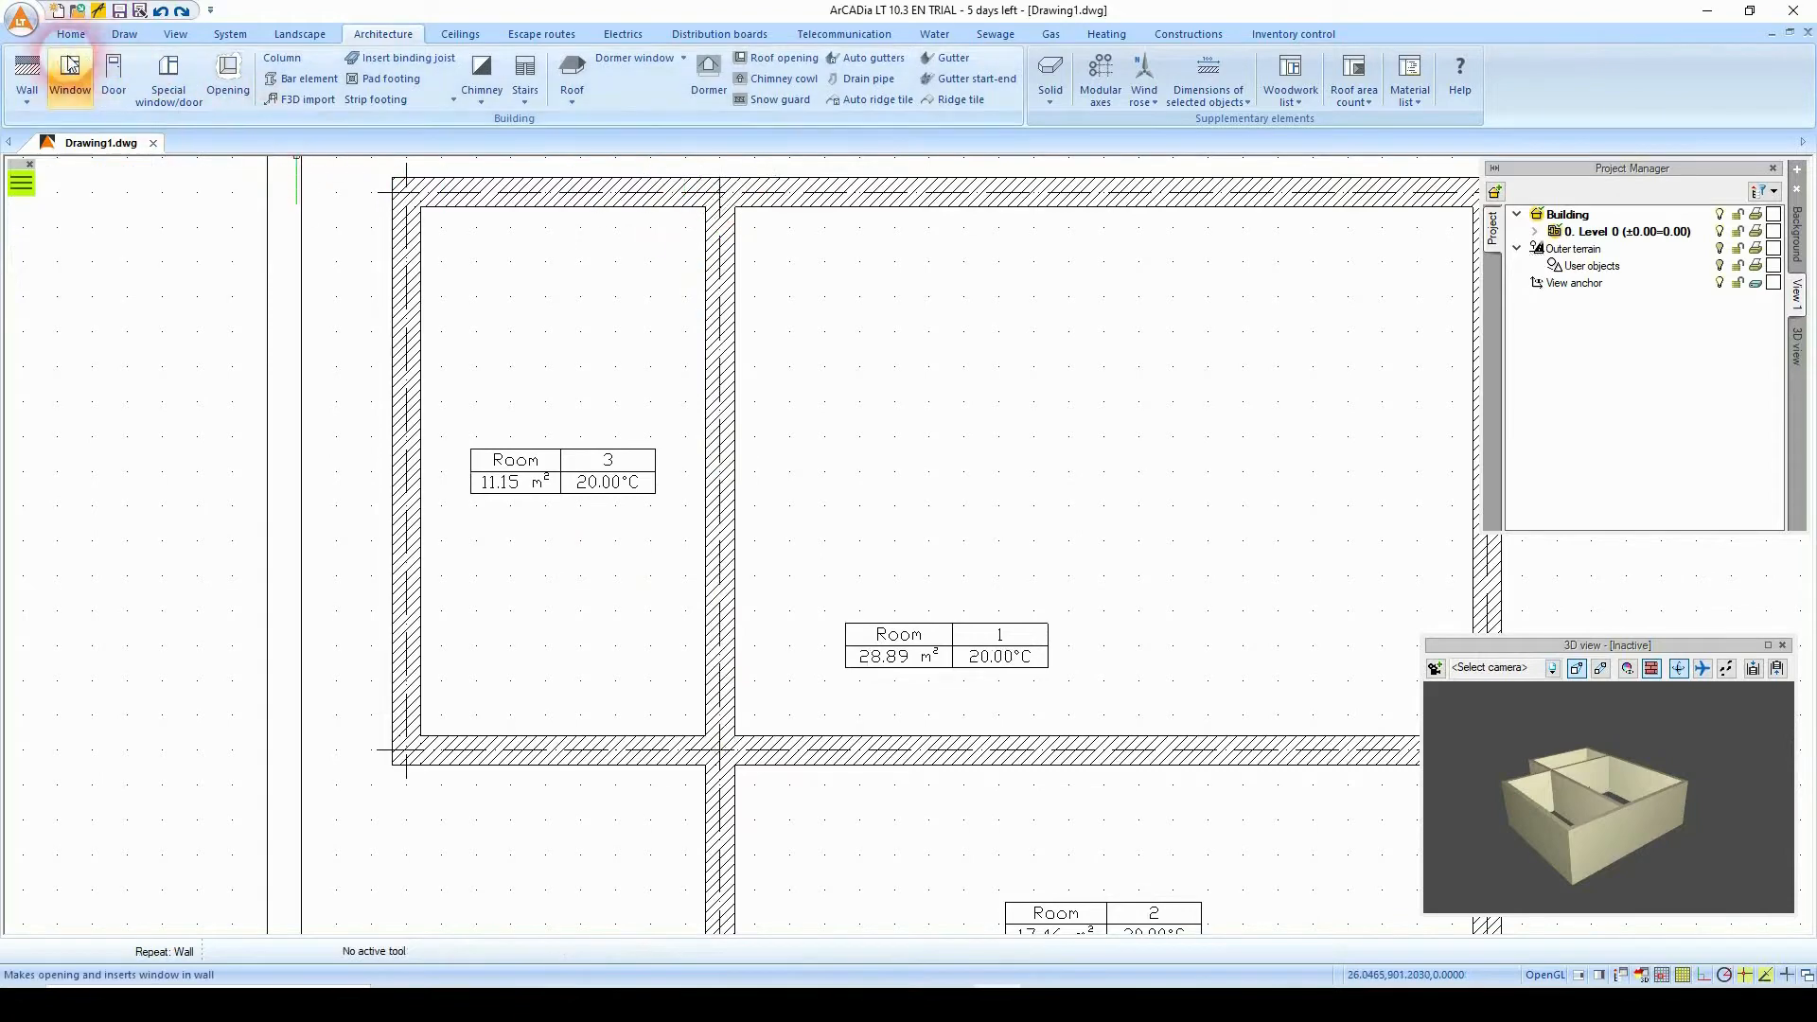
Draw a 930 cm horizontal dividing wall between the two side outer walls, halfway up the upper part of the building.
click(27, 68)
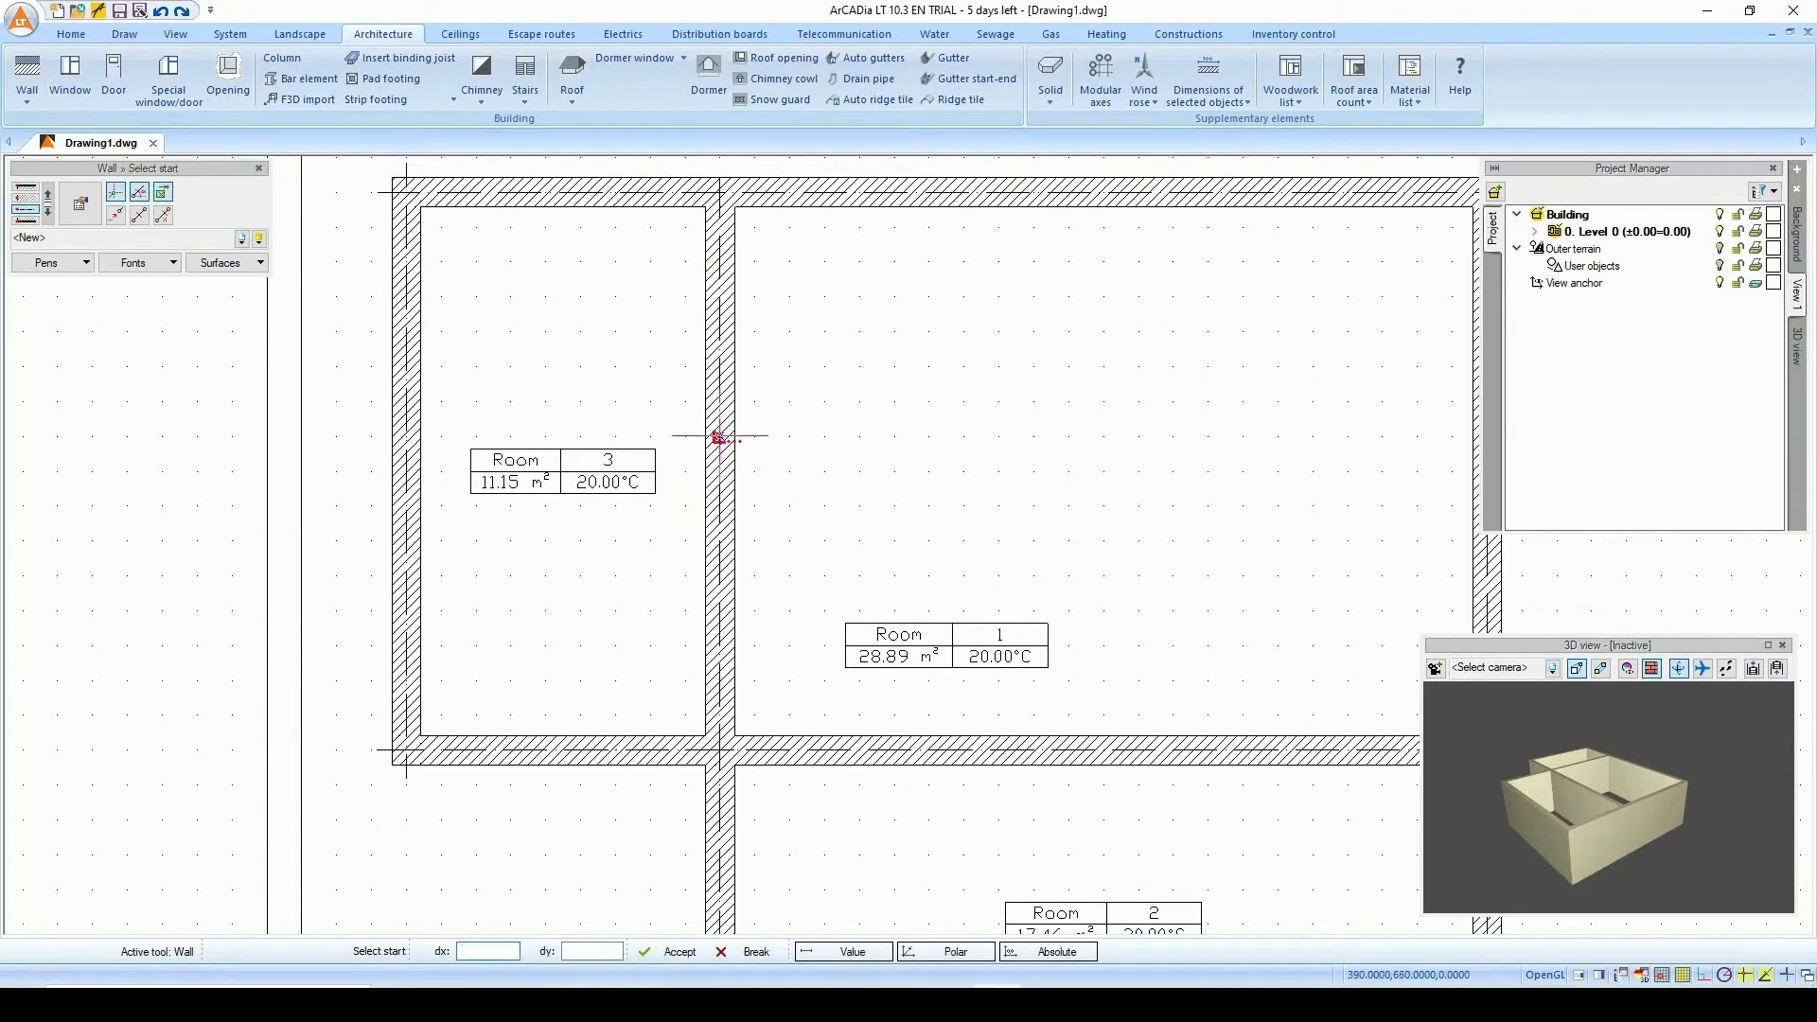
click(405, 472)
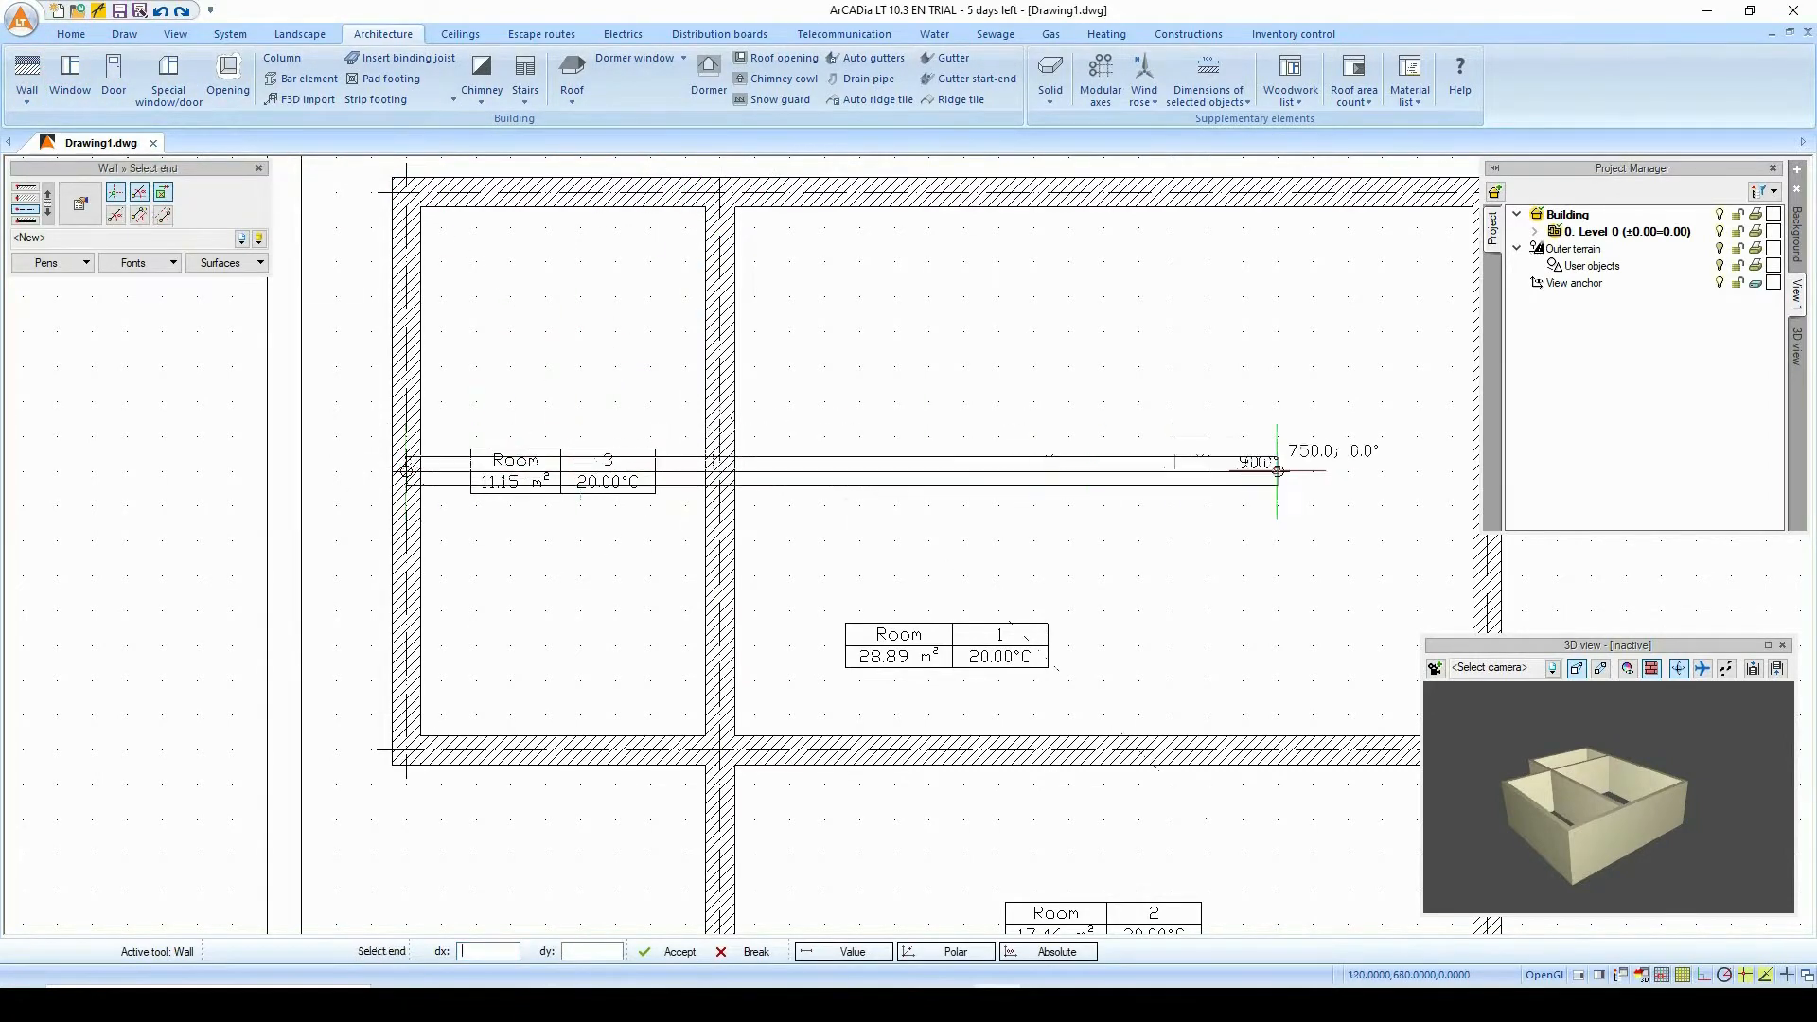
click(1490, 490)
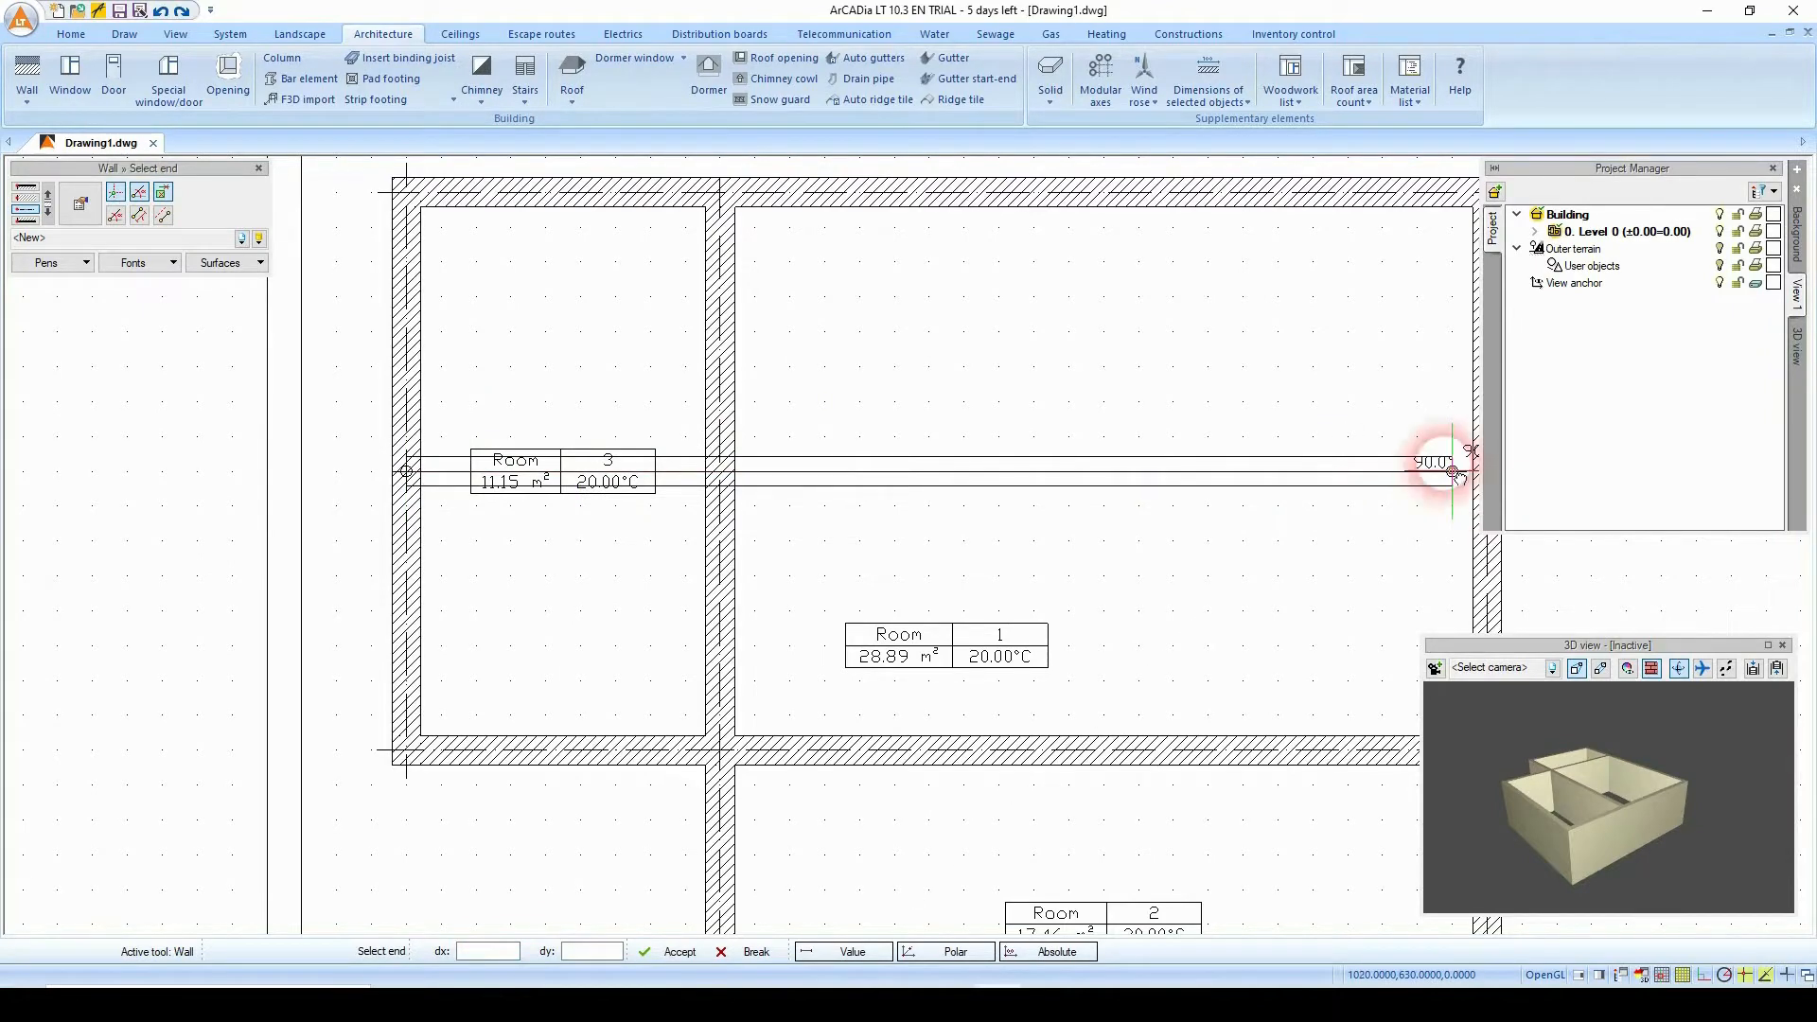
middle_drag(1442, 475, 1117, 491)
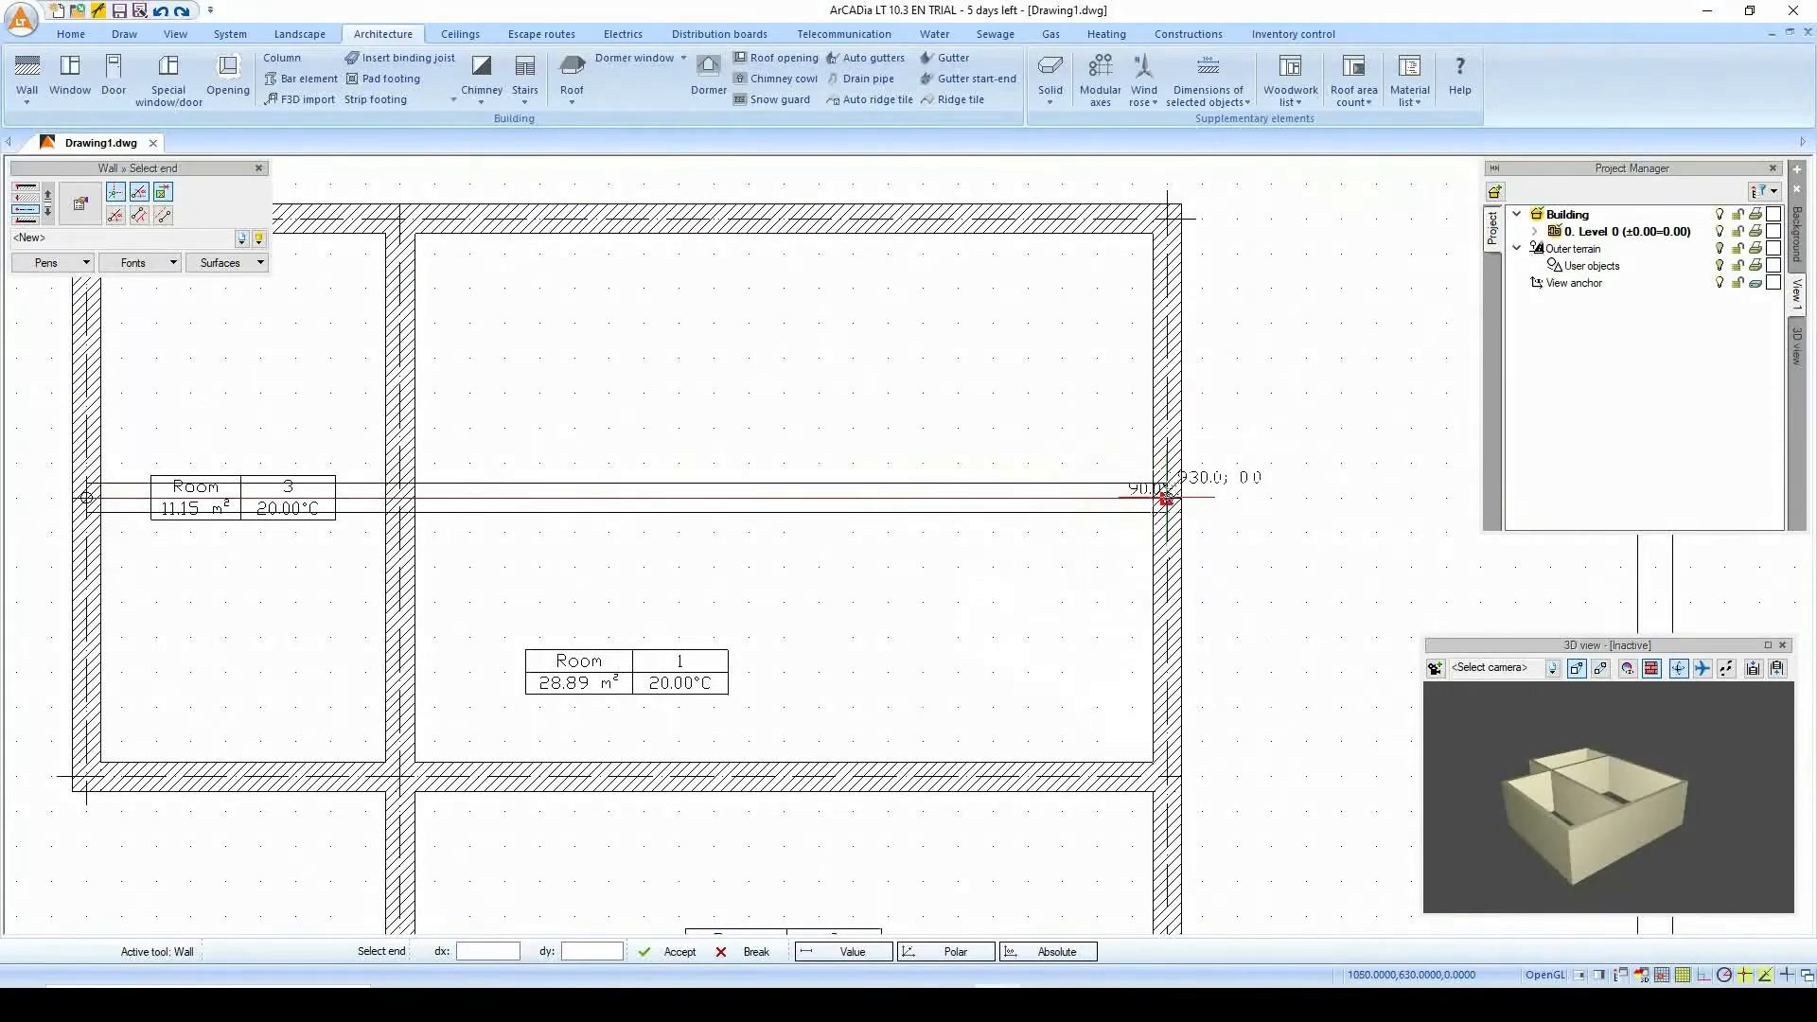
click(1170, 498)
middle_drag(960, 461, 1104, 518)
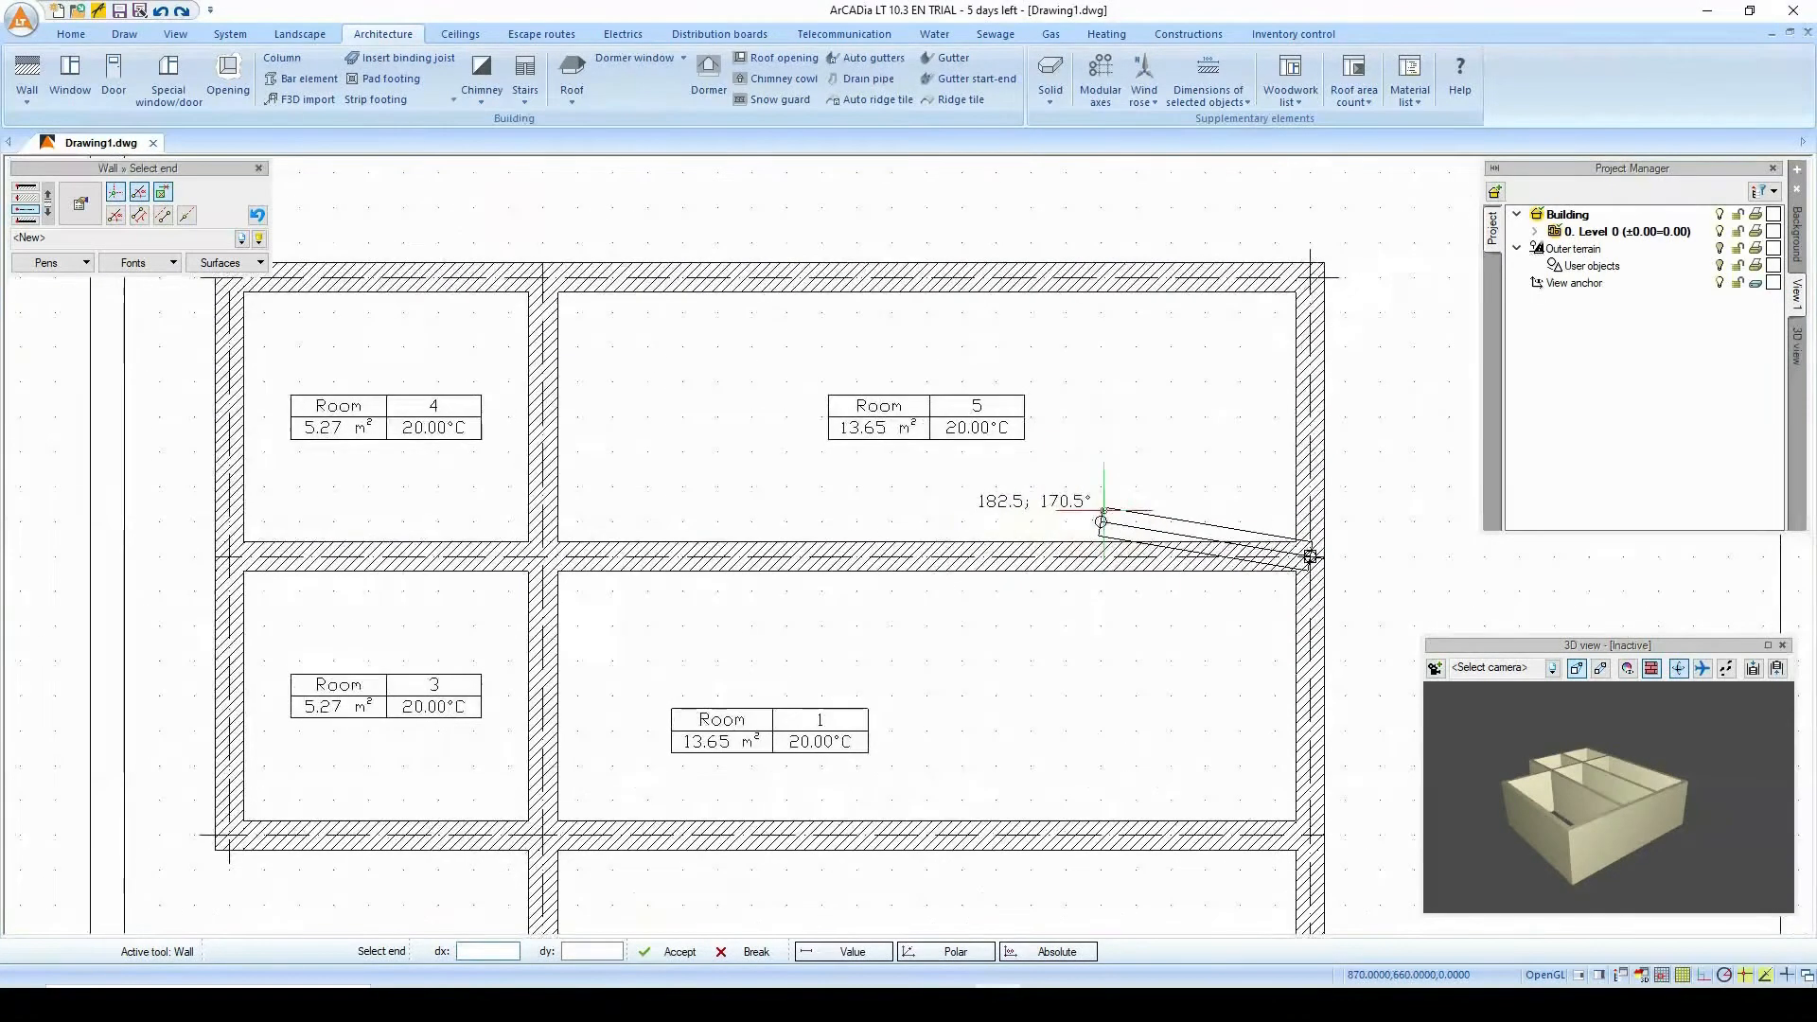
key(Escape)
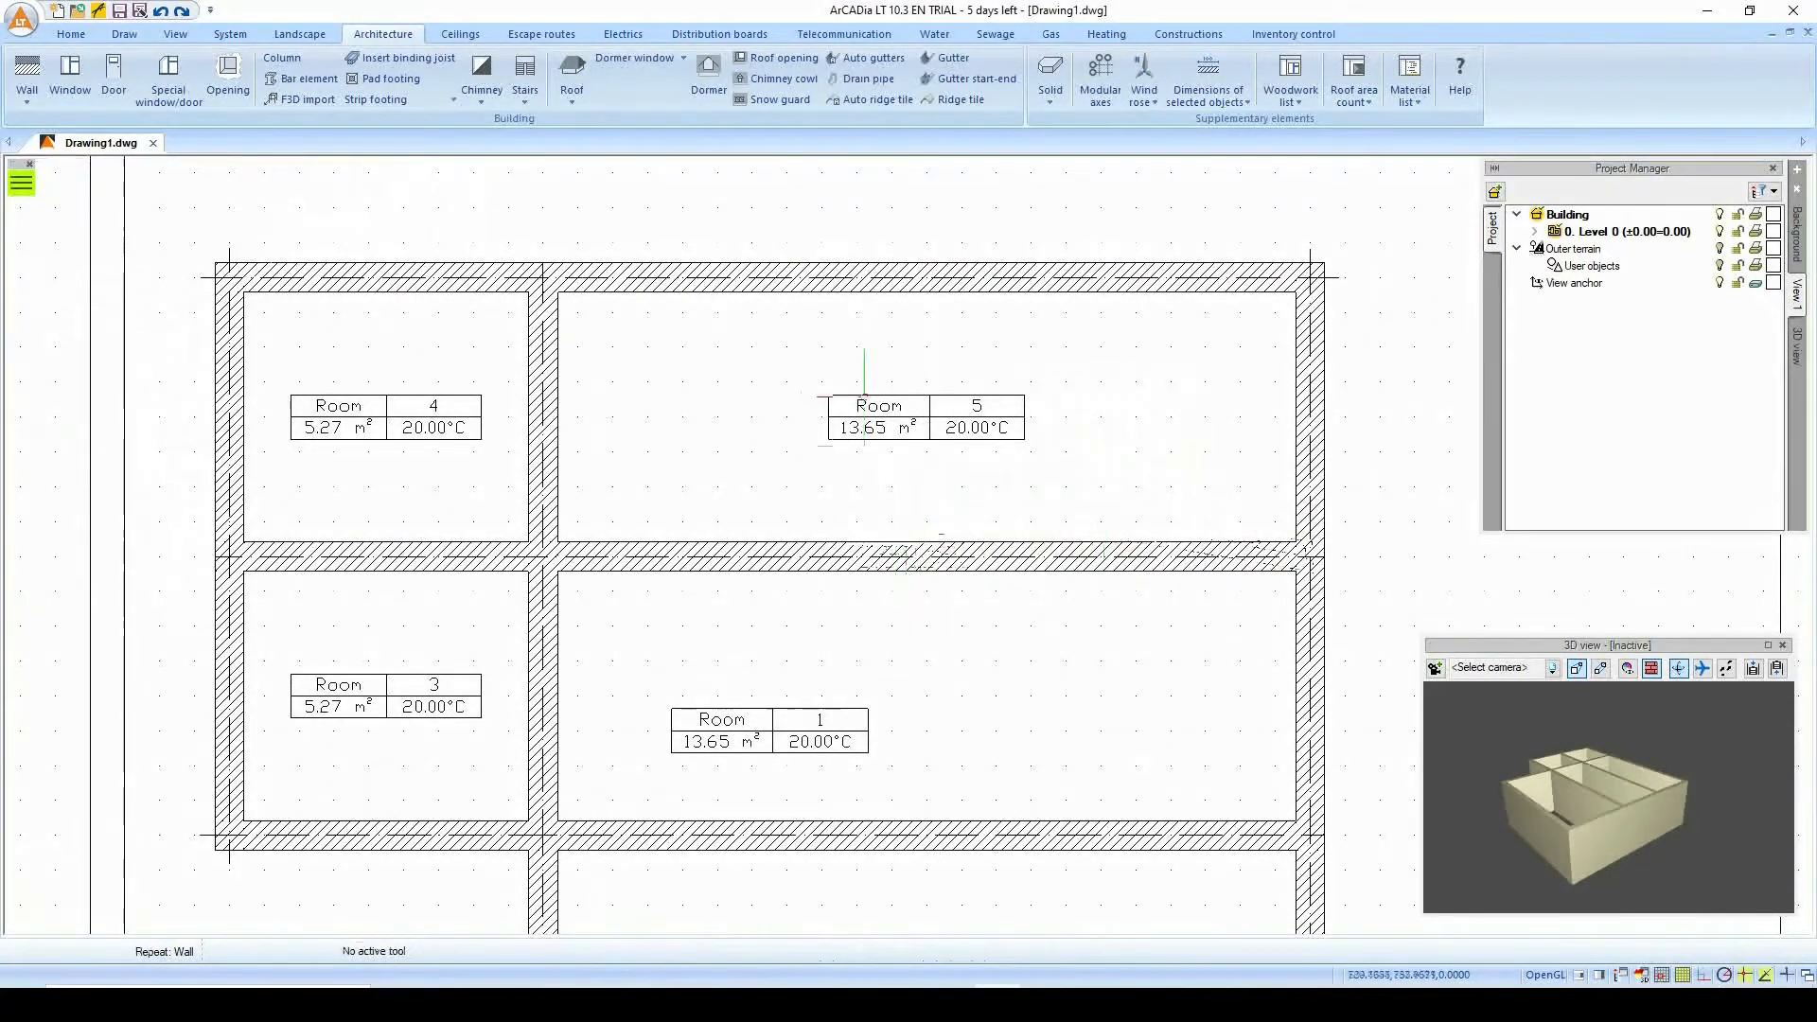
Change the name of room number 1 to Living room in its object properties.
click(868, 709)
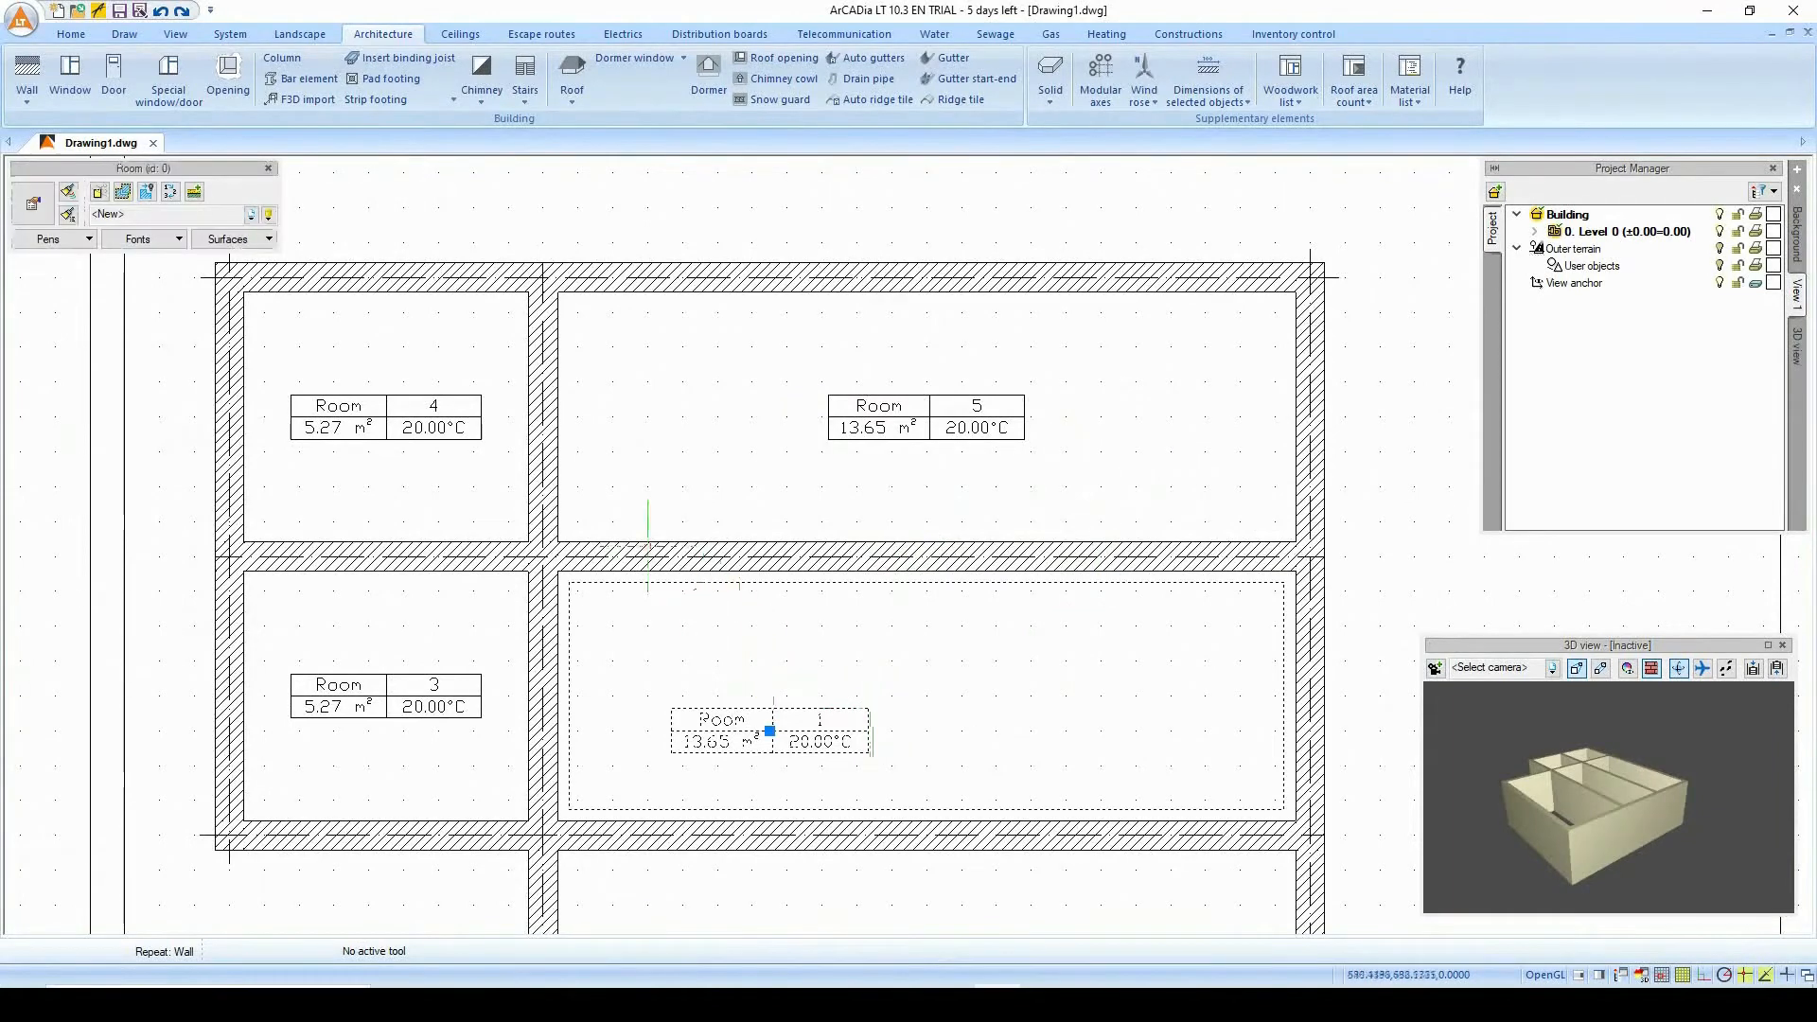
click(15, 220)
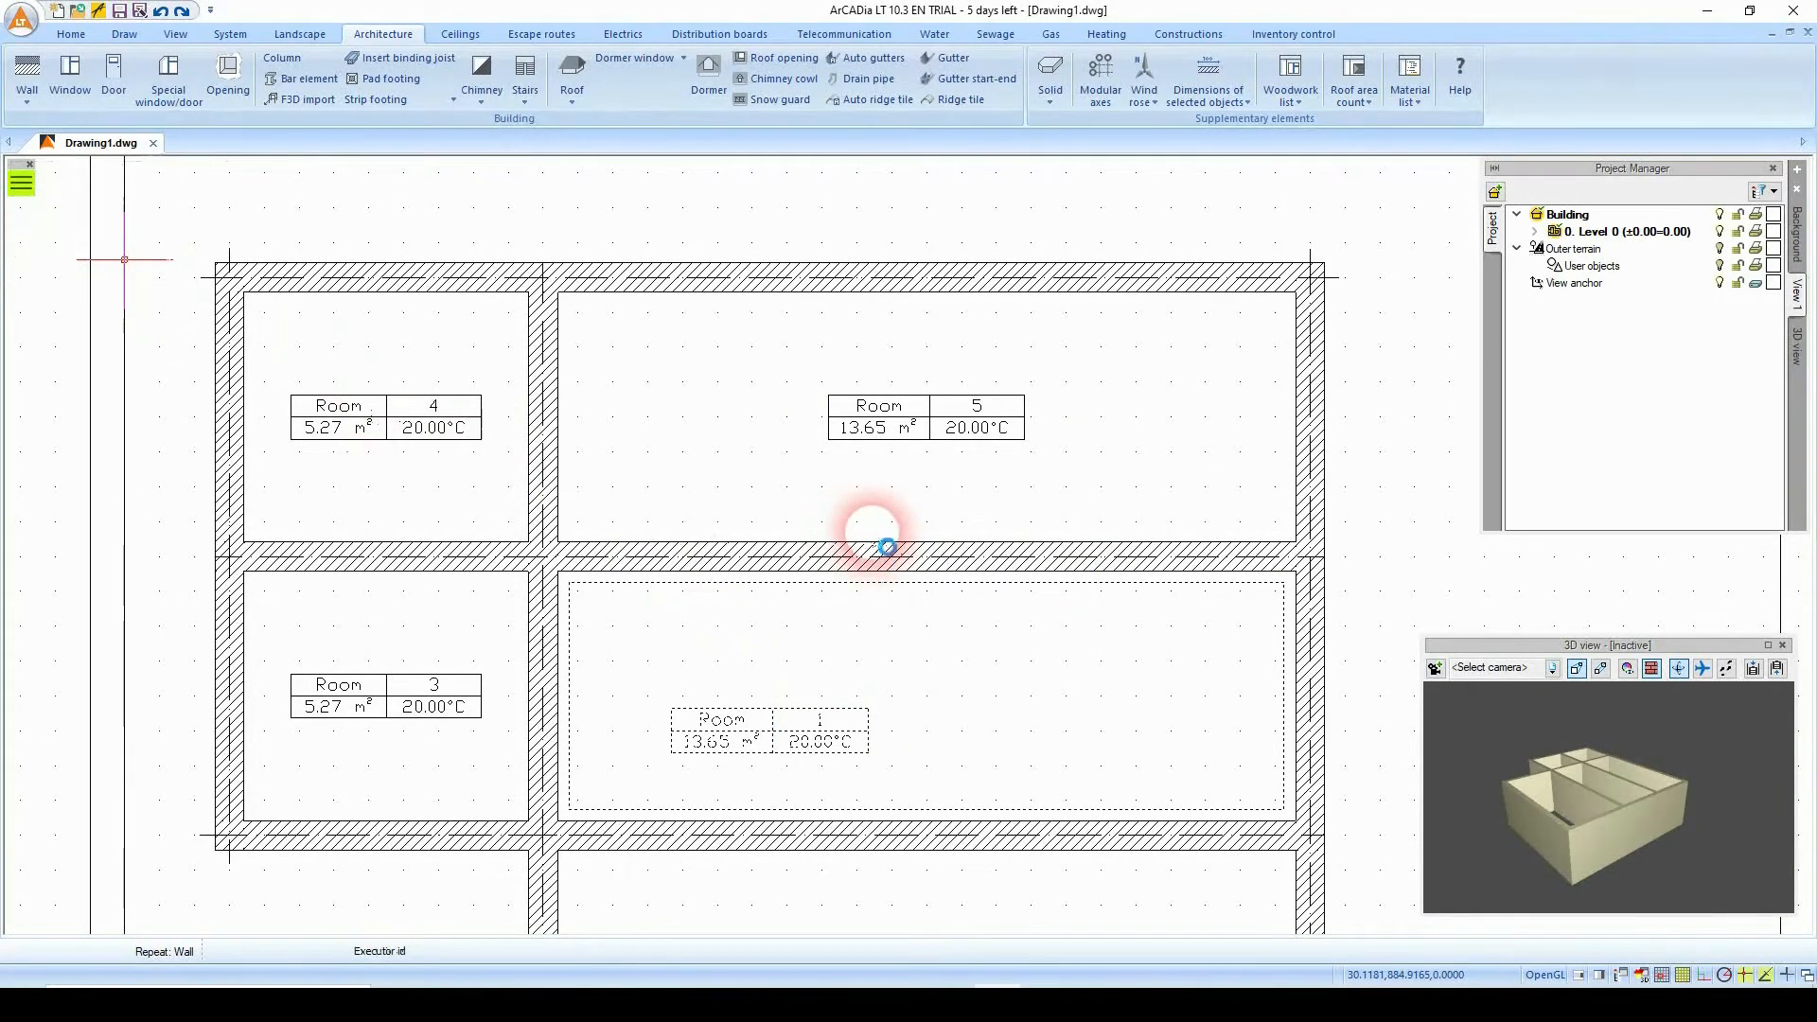
click(877, 543)
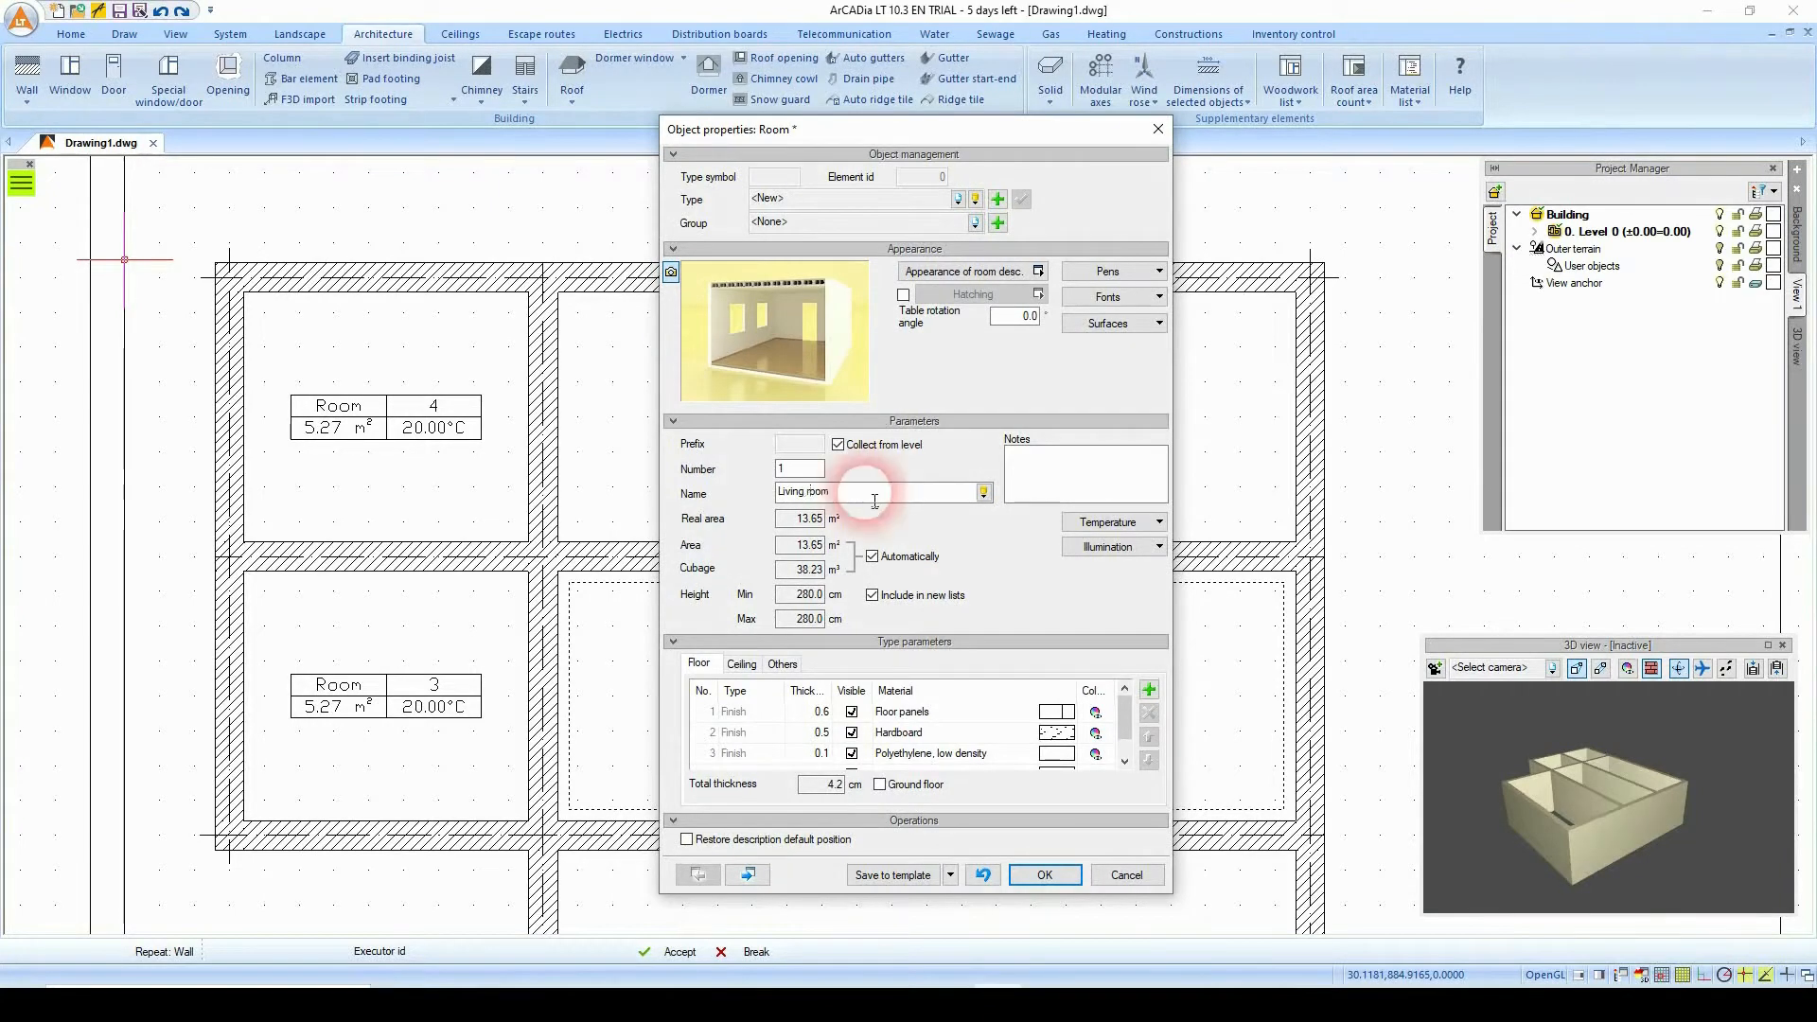
click(1053, 891)
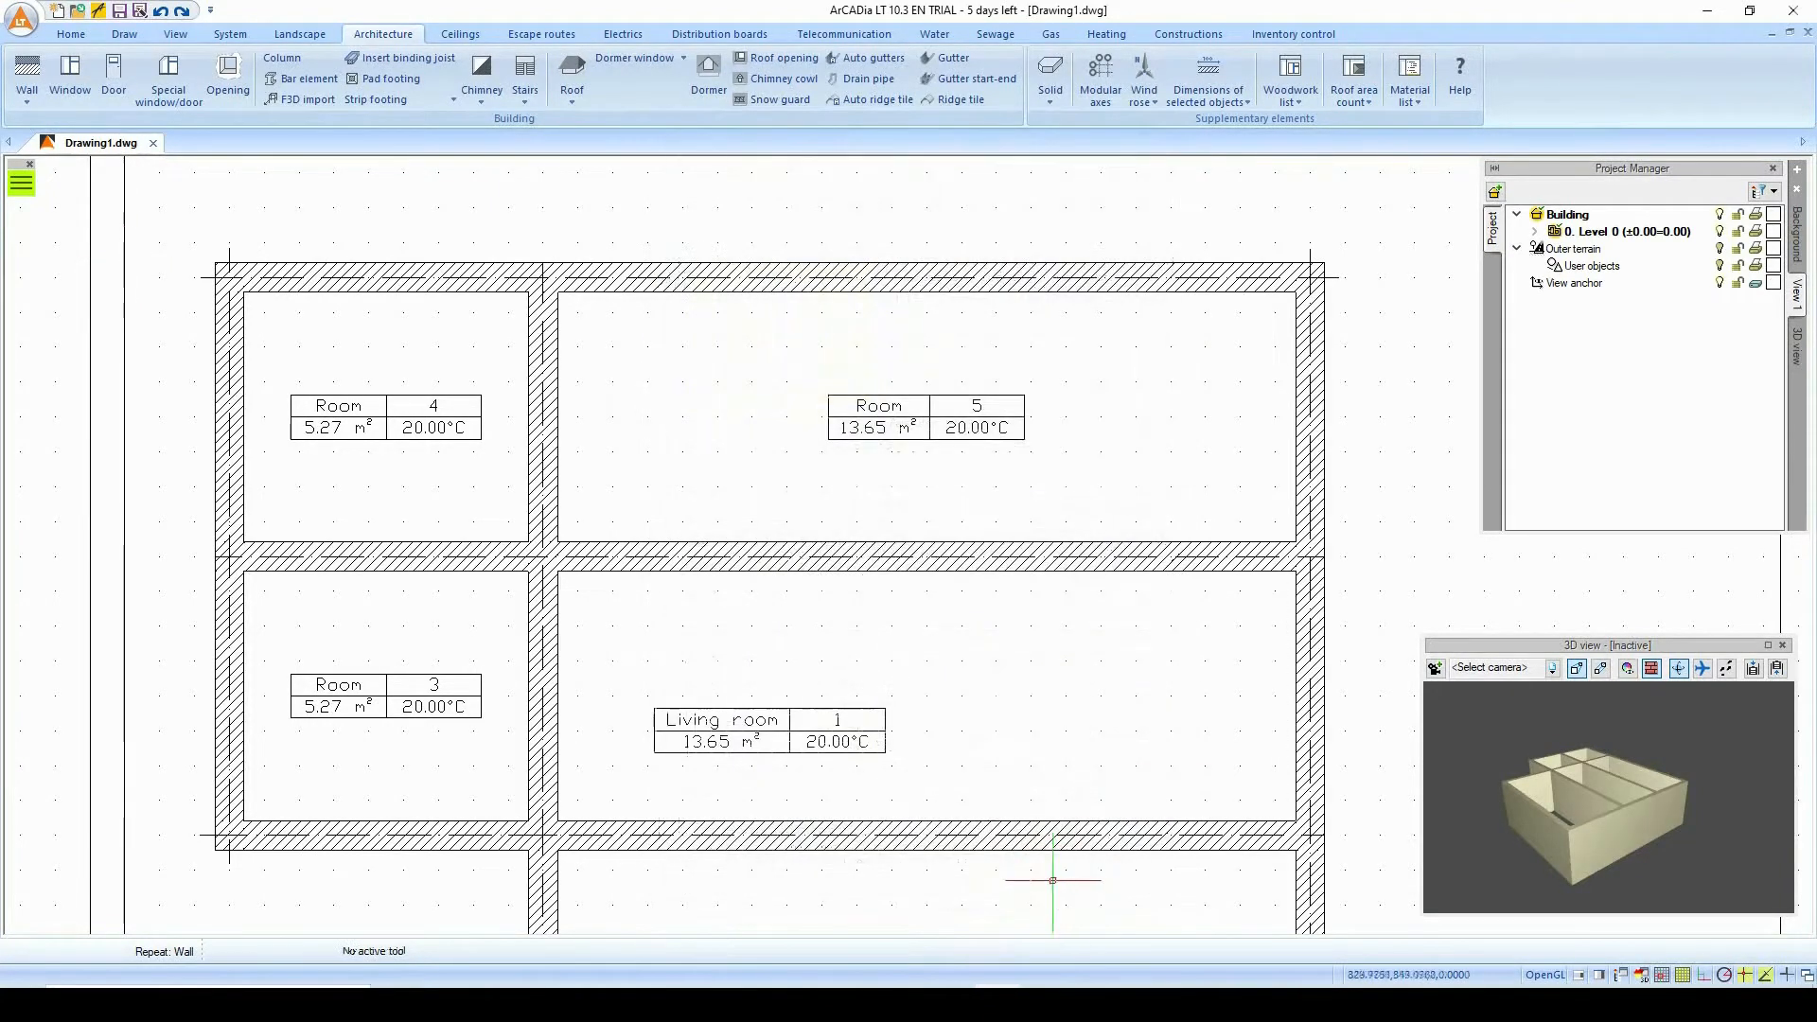
Add a group named Outer to the walls of Level 0 in the project tree.
scroll(1014, 717, down, 4)
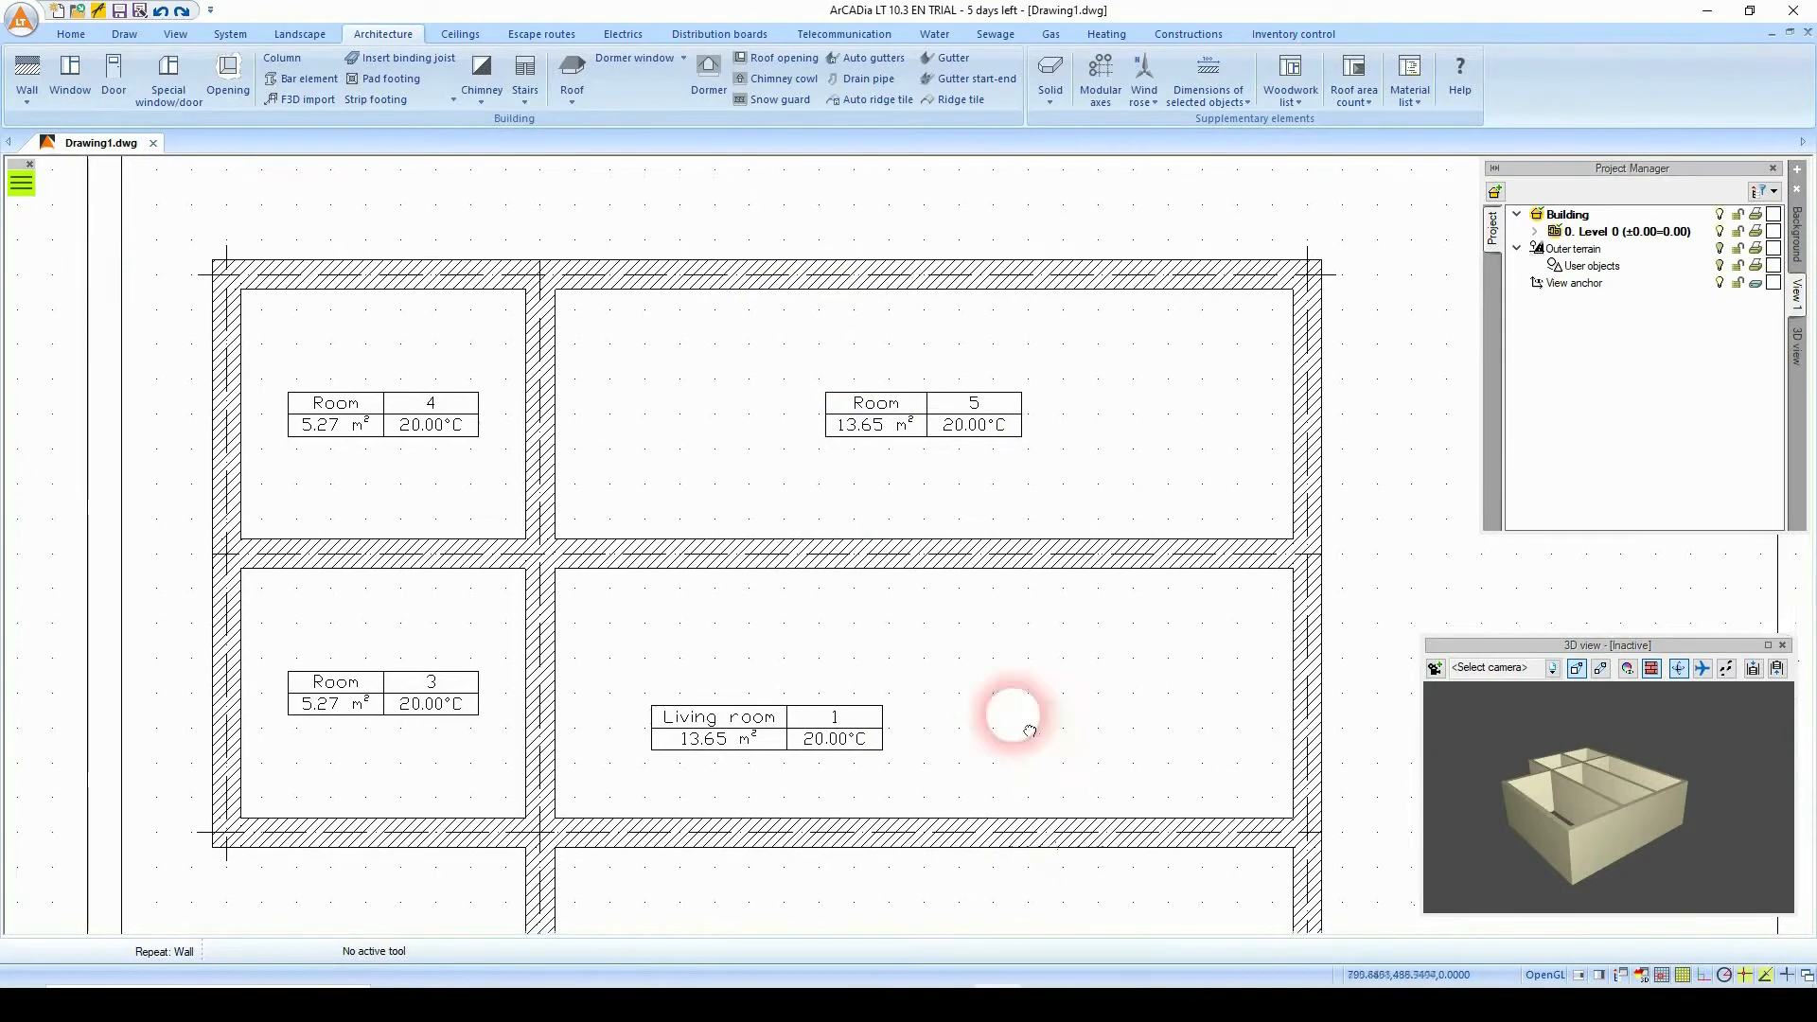
middle_drag(1013, 664, 927, 599)
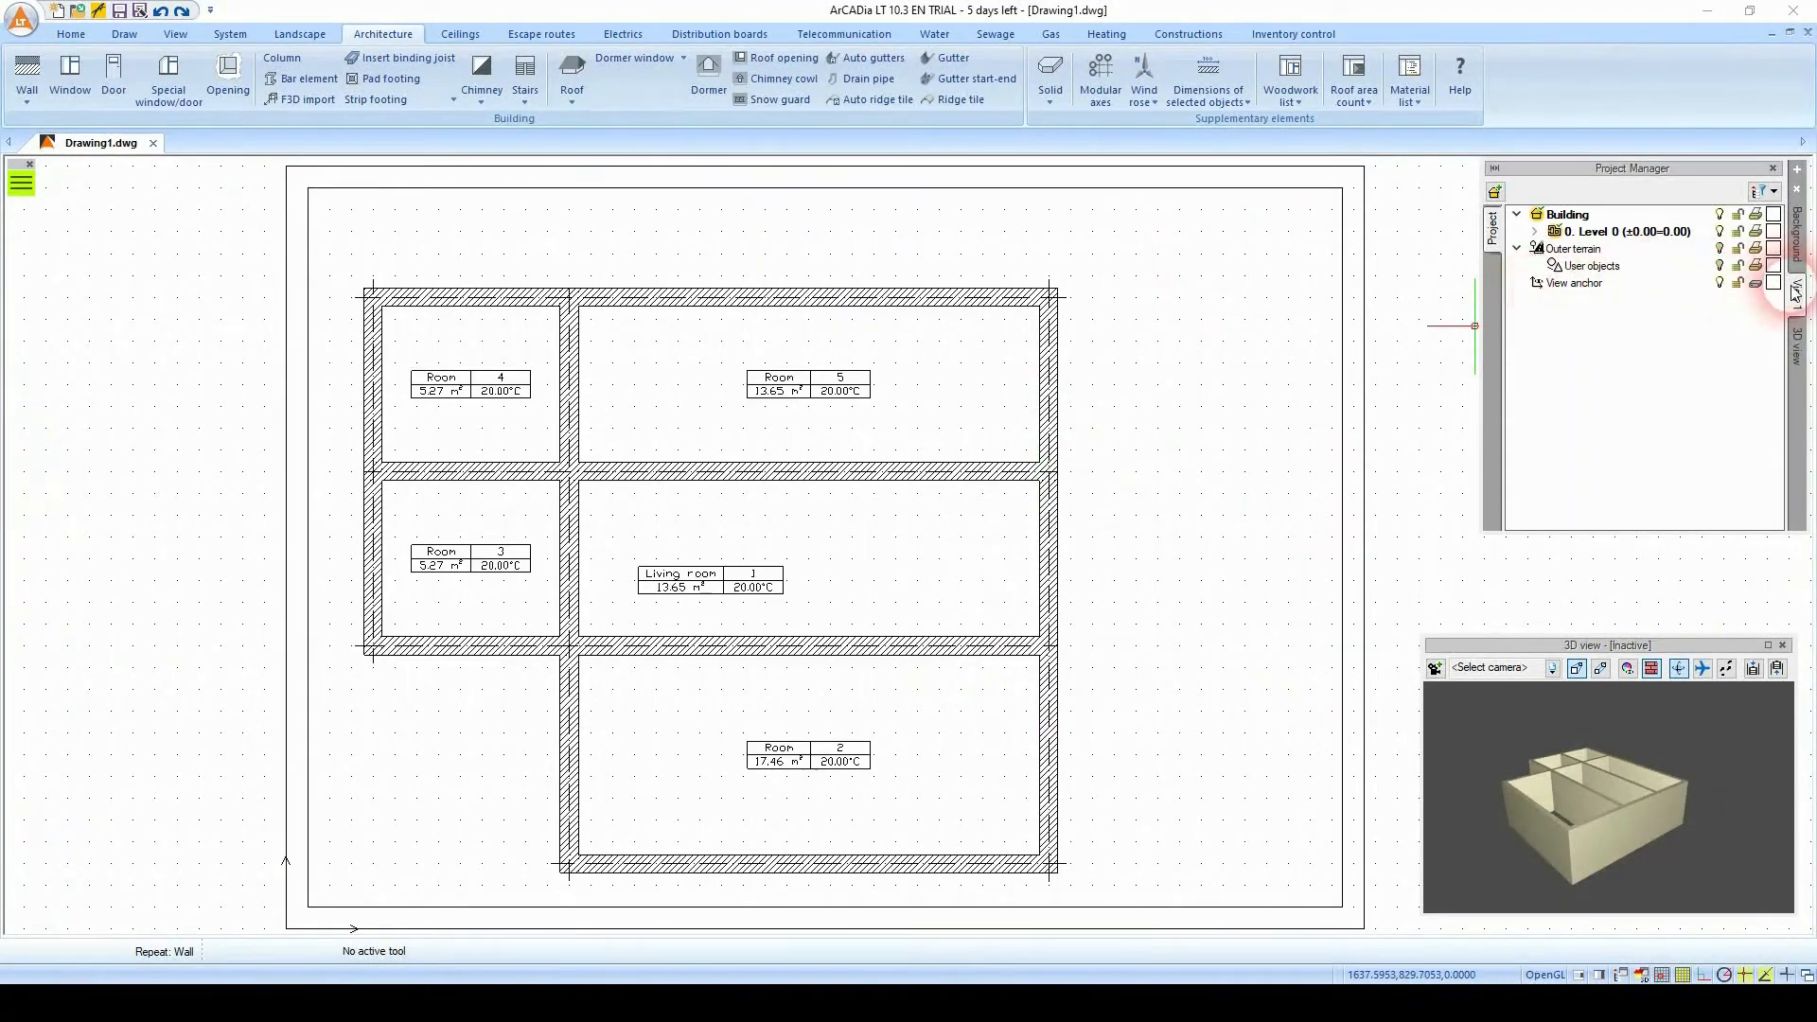
click(1543, 236)
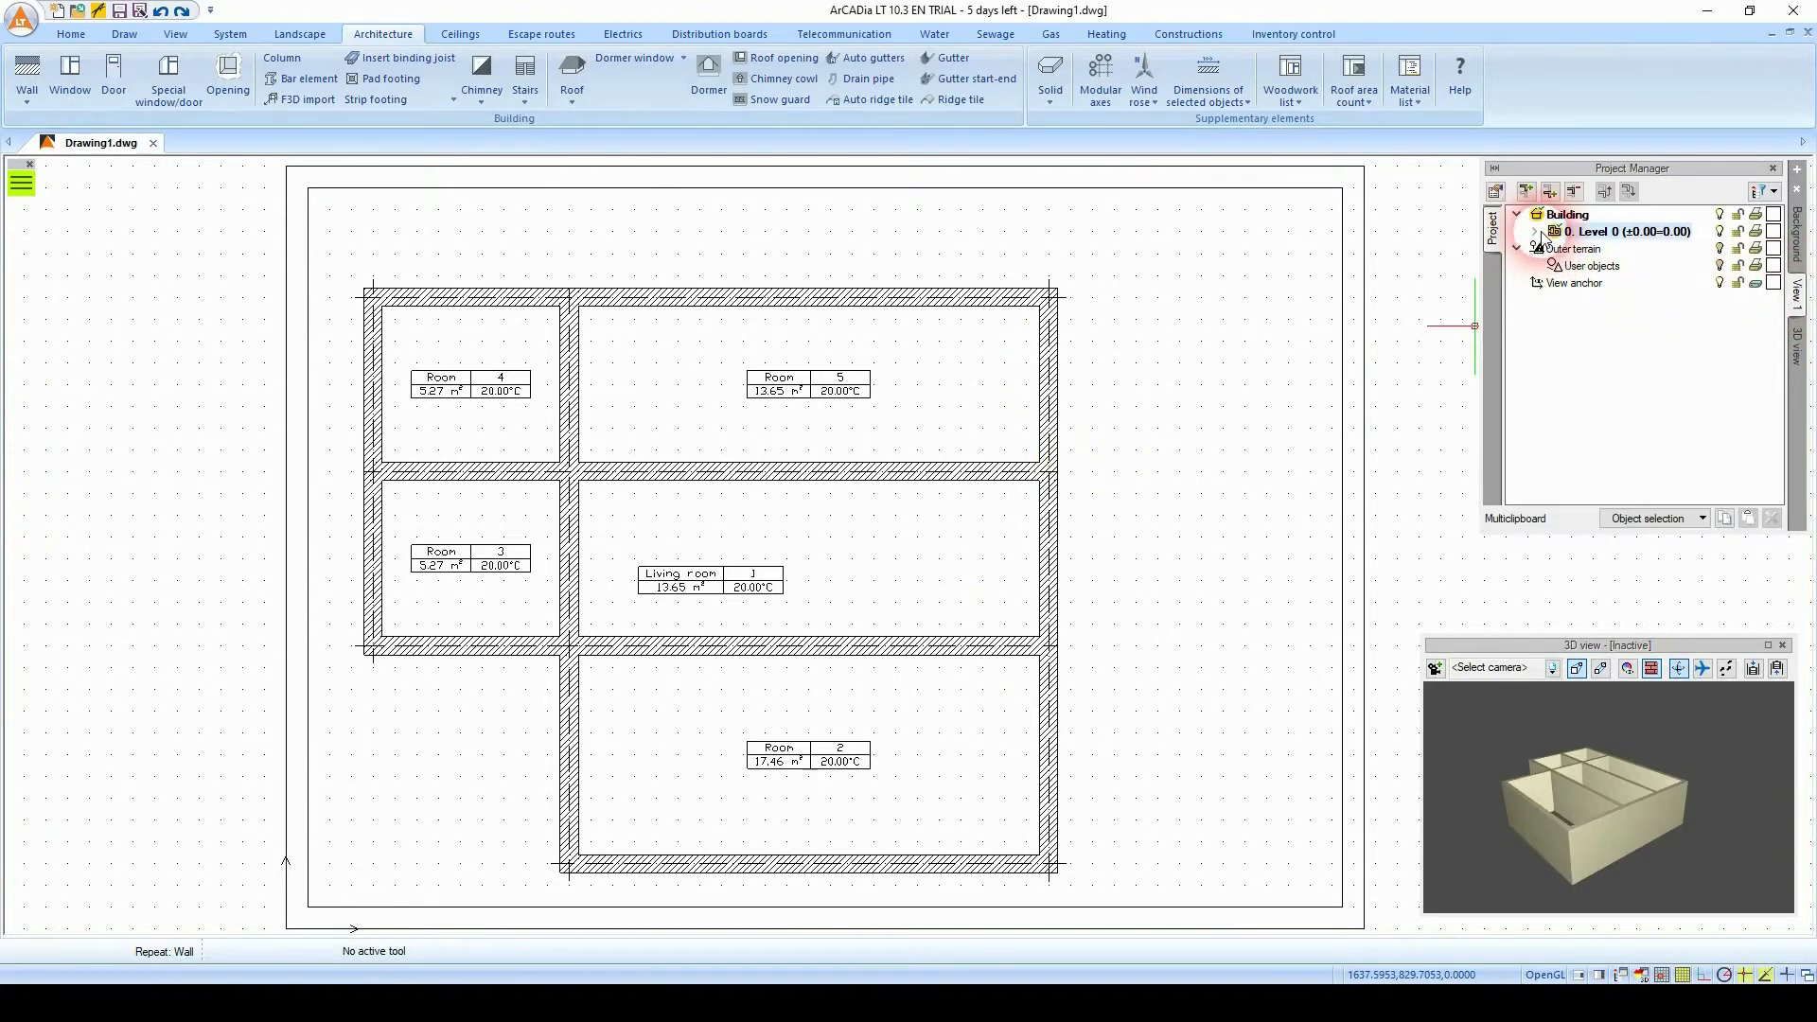
click(1535, 233)
click(1598, 252)
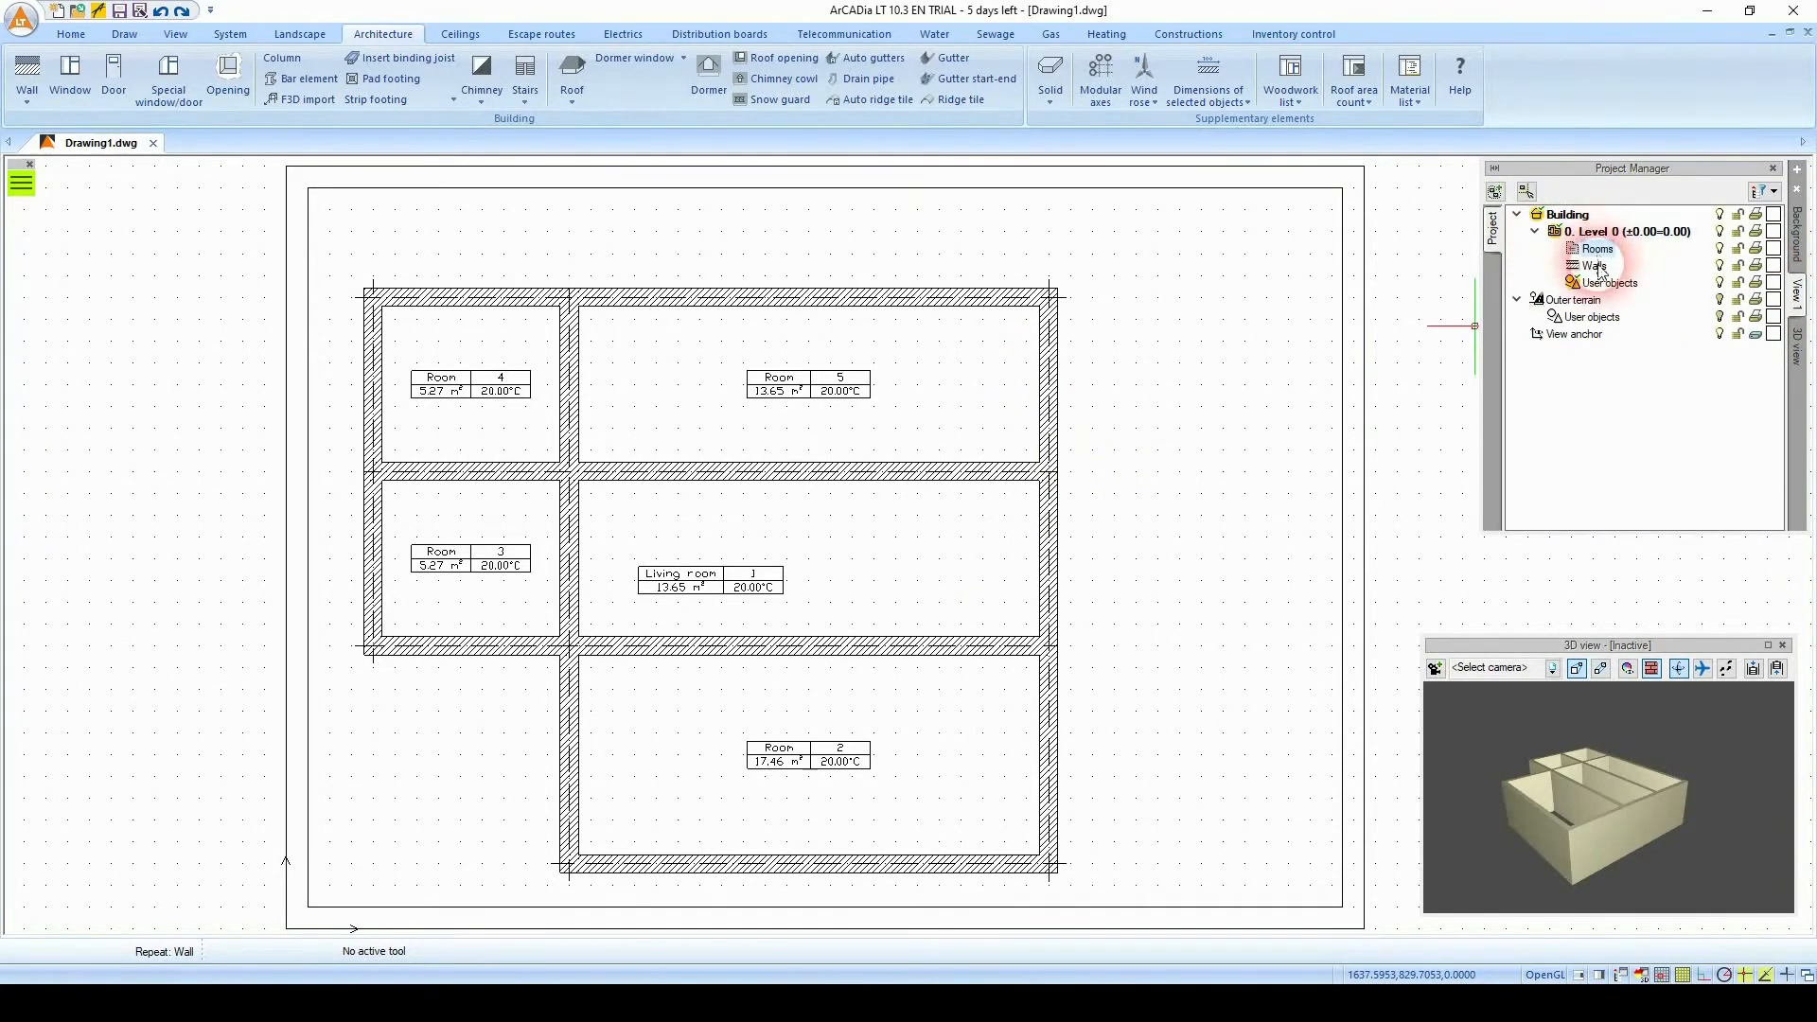
right_click(1599, 269)
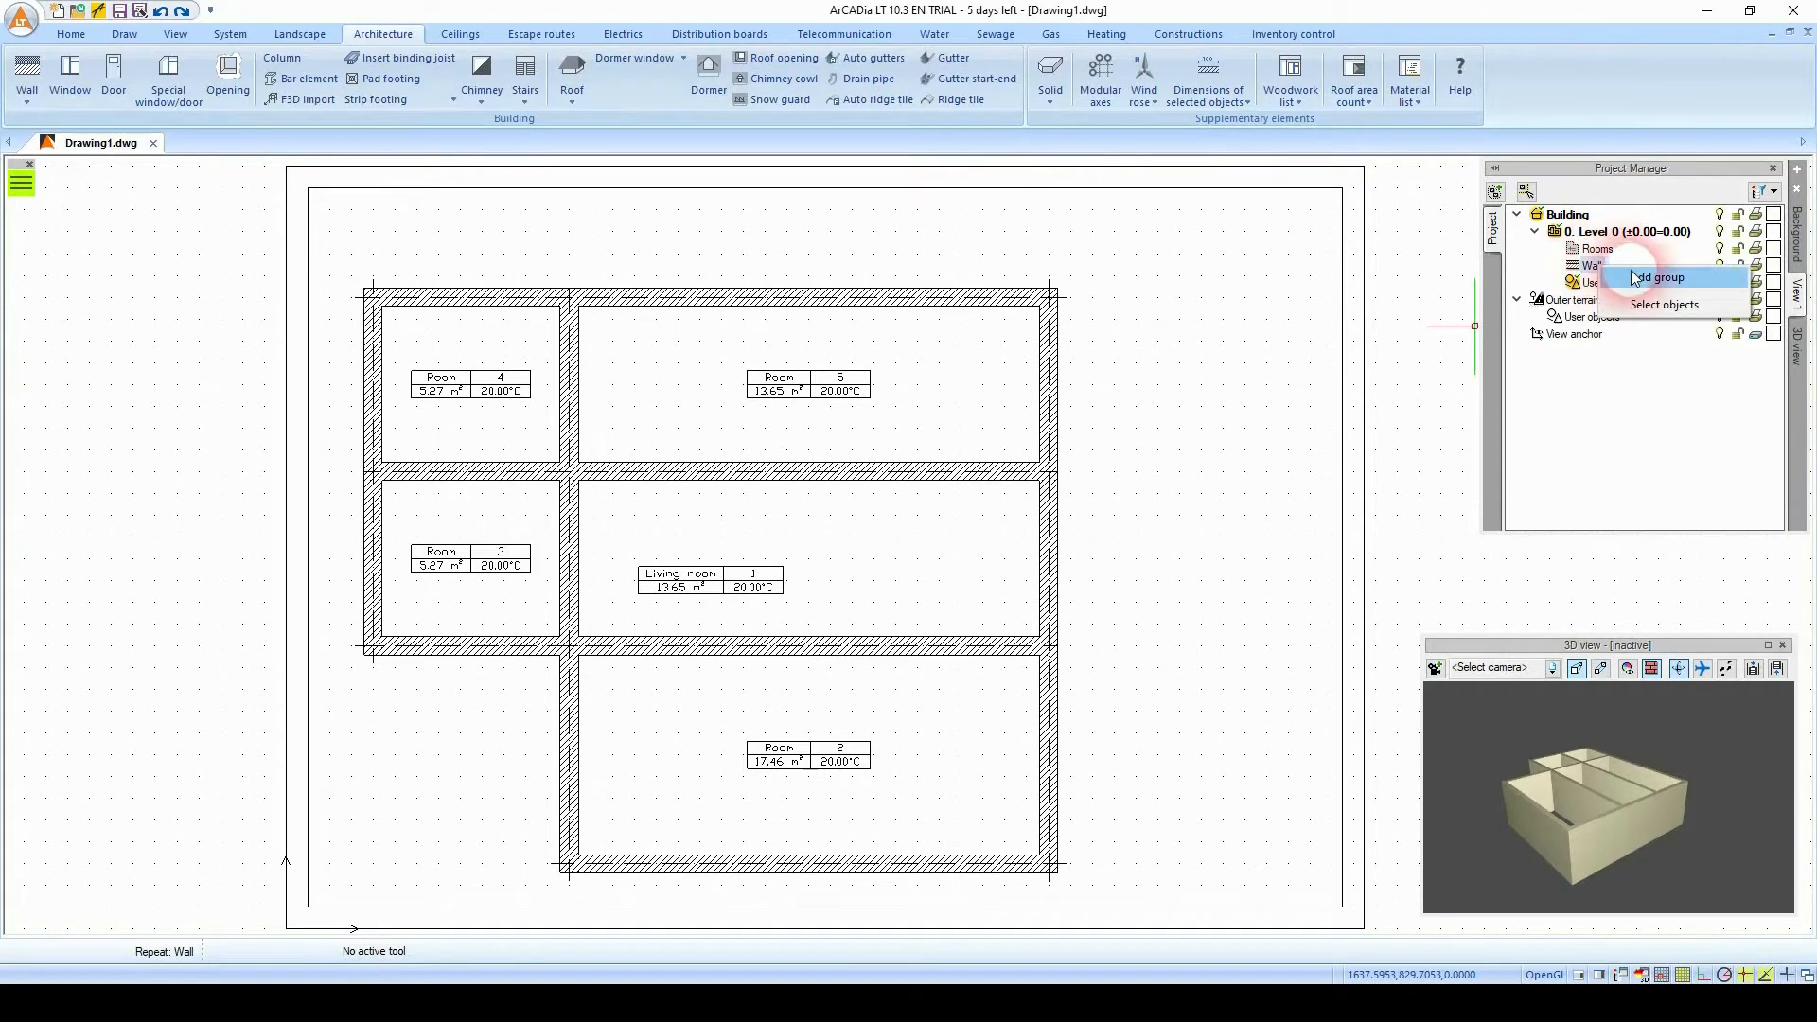
click(1639, 278)
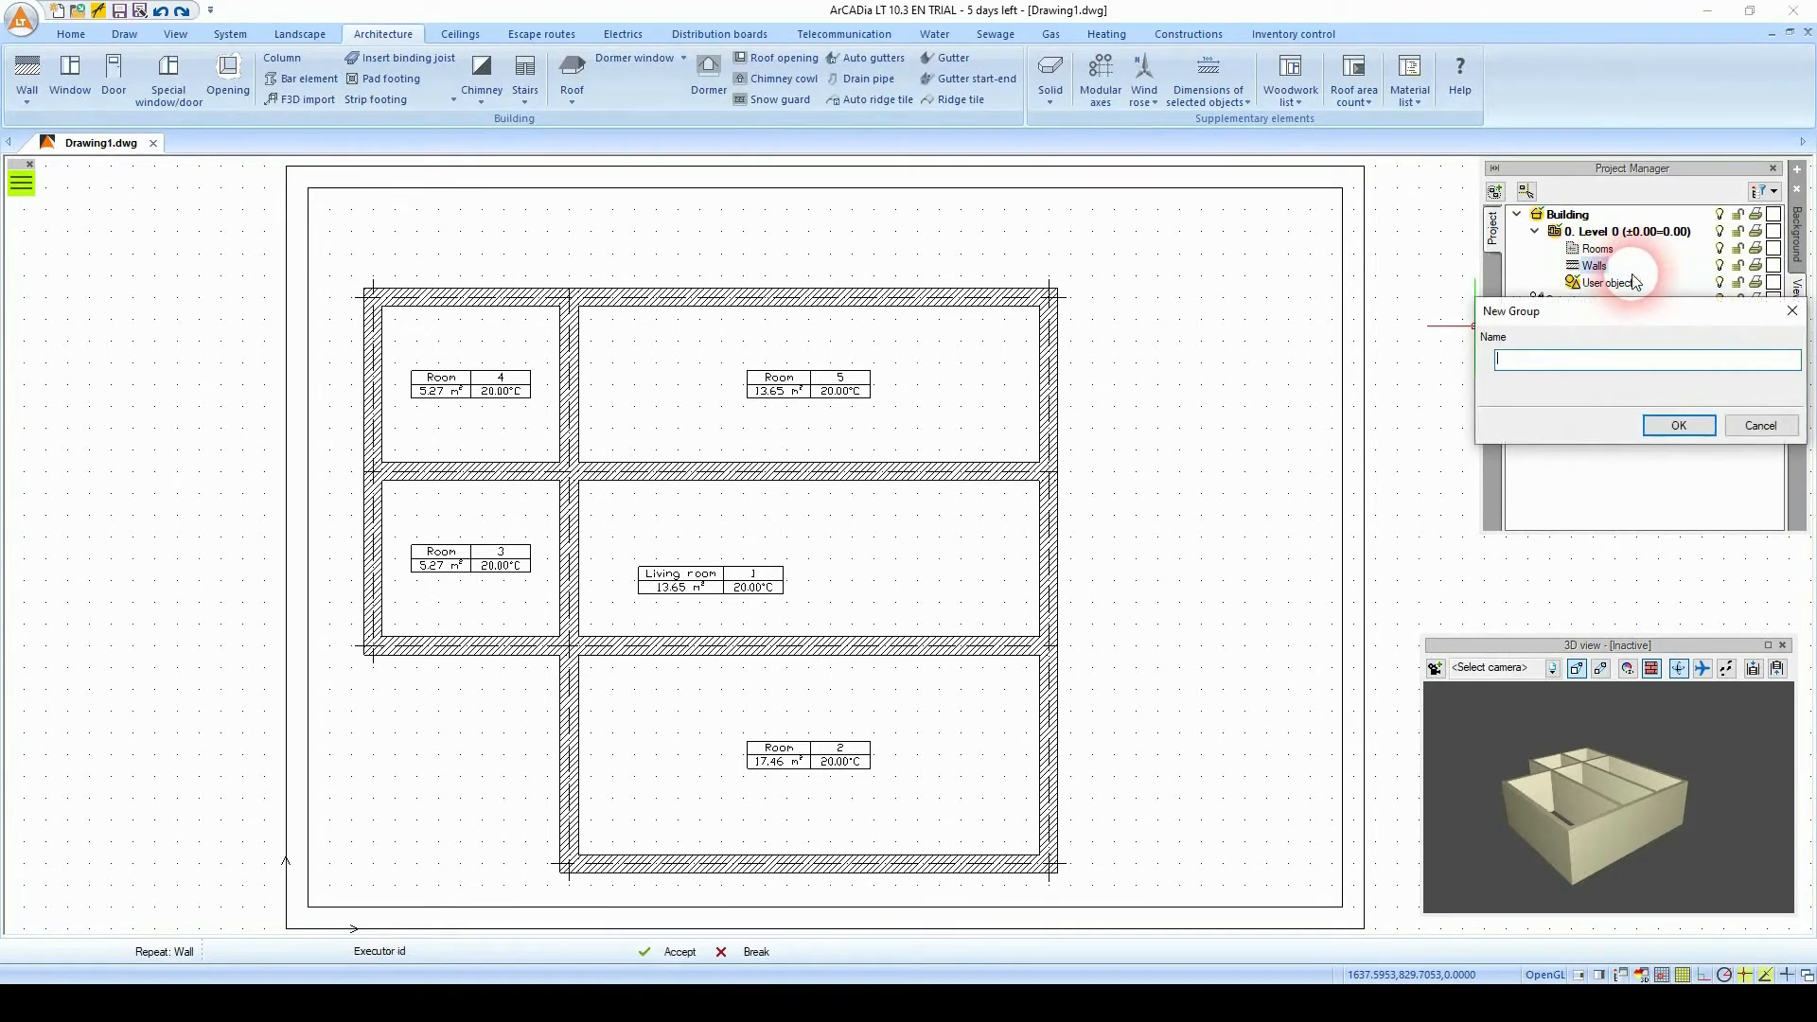
text(Outer)
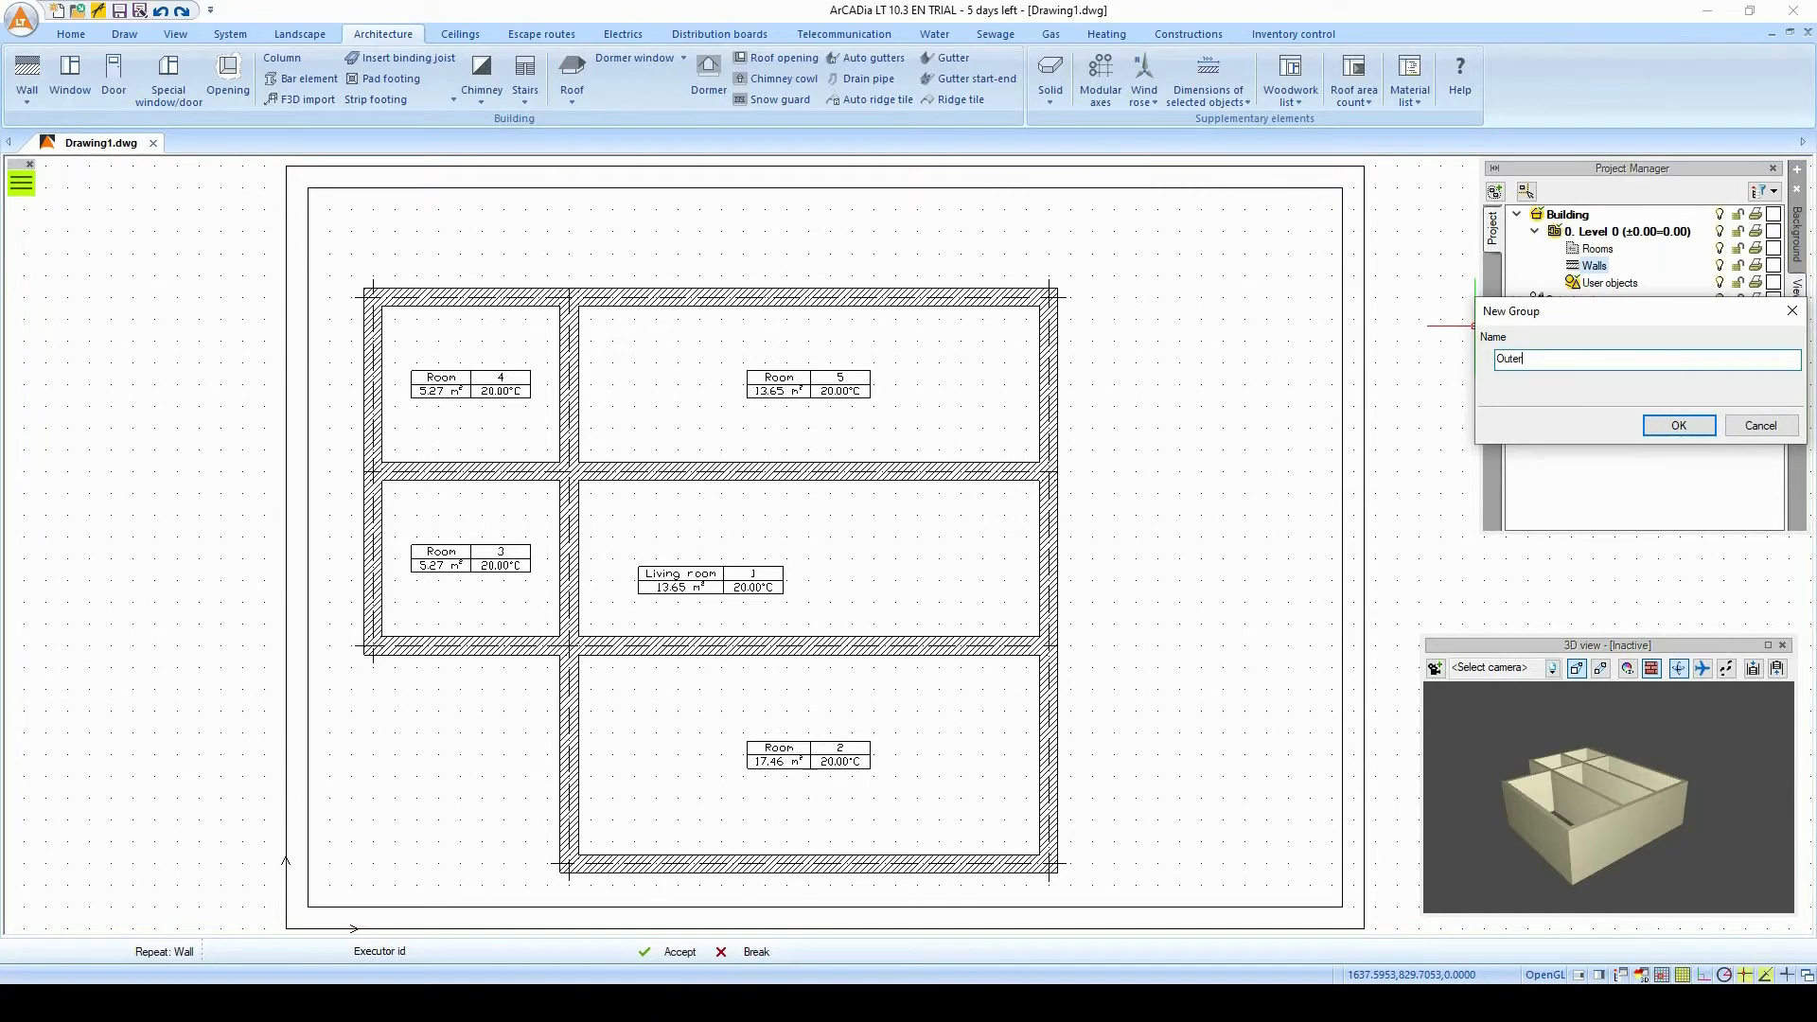
key(Return)
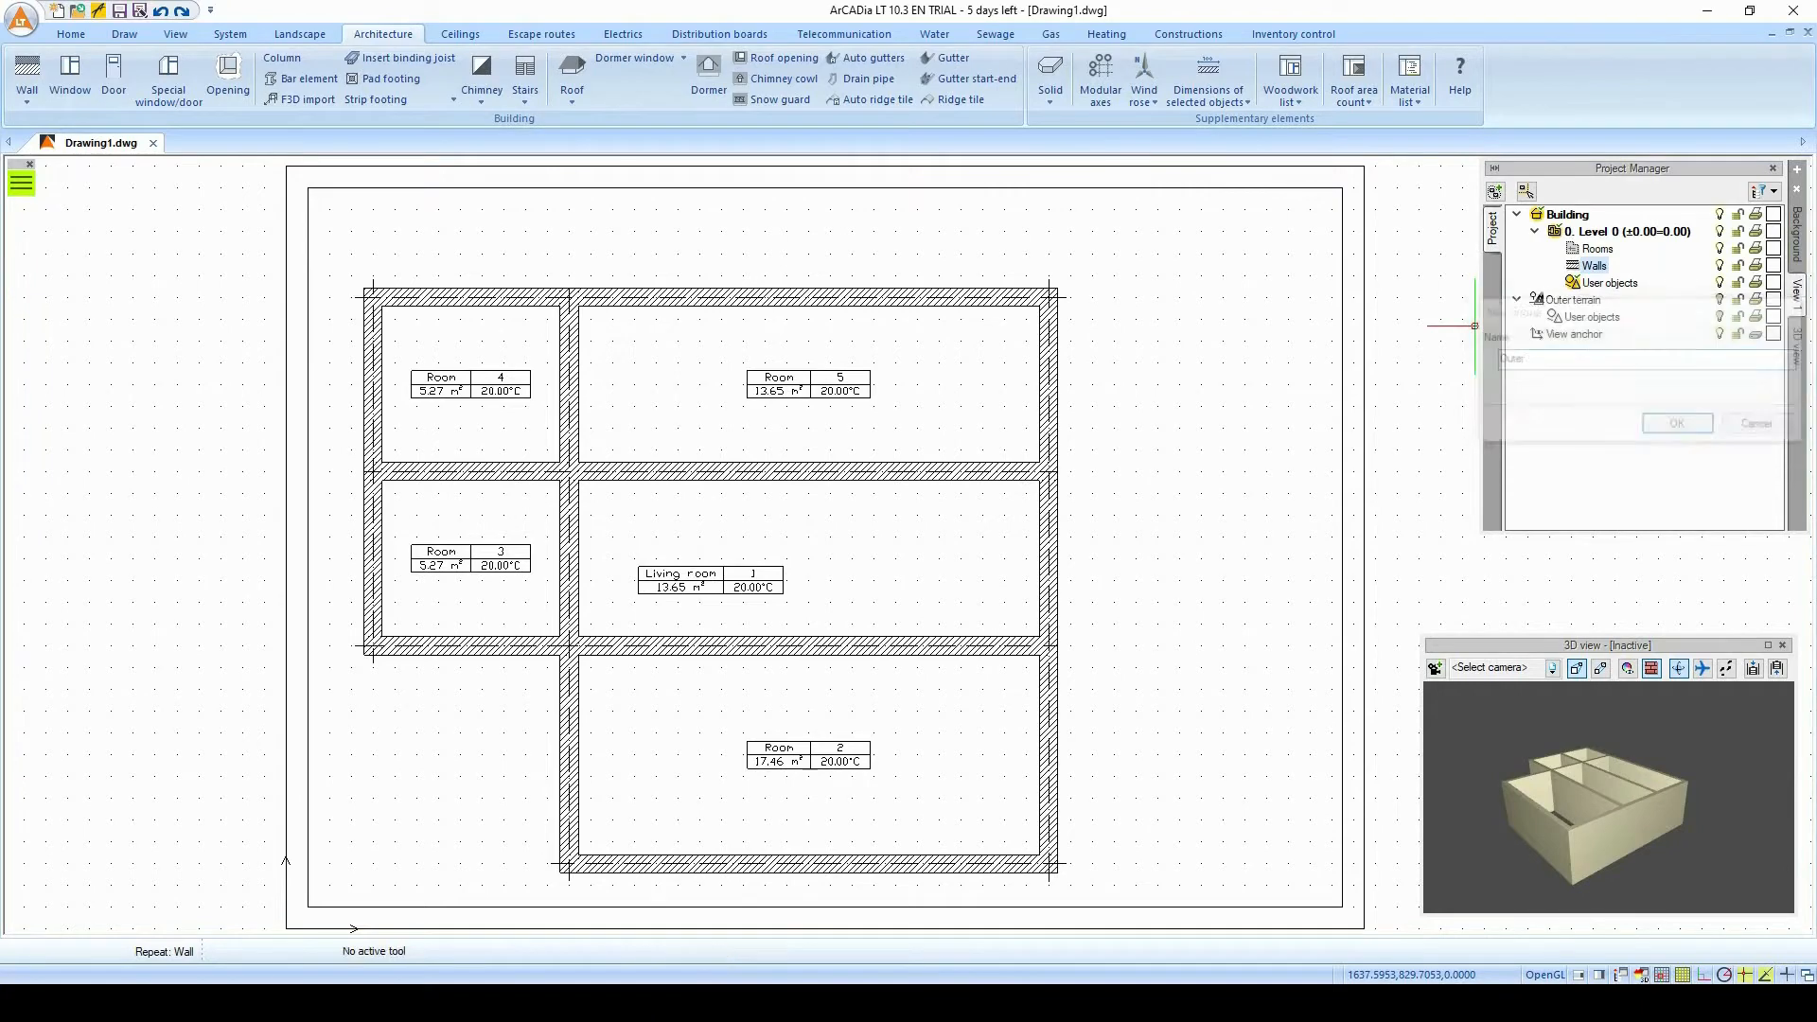
Expand the Walls branch of Level 0 and add a second wall group named Inner.
click(1561, 271)
click(1553, 266)
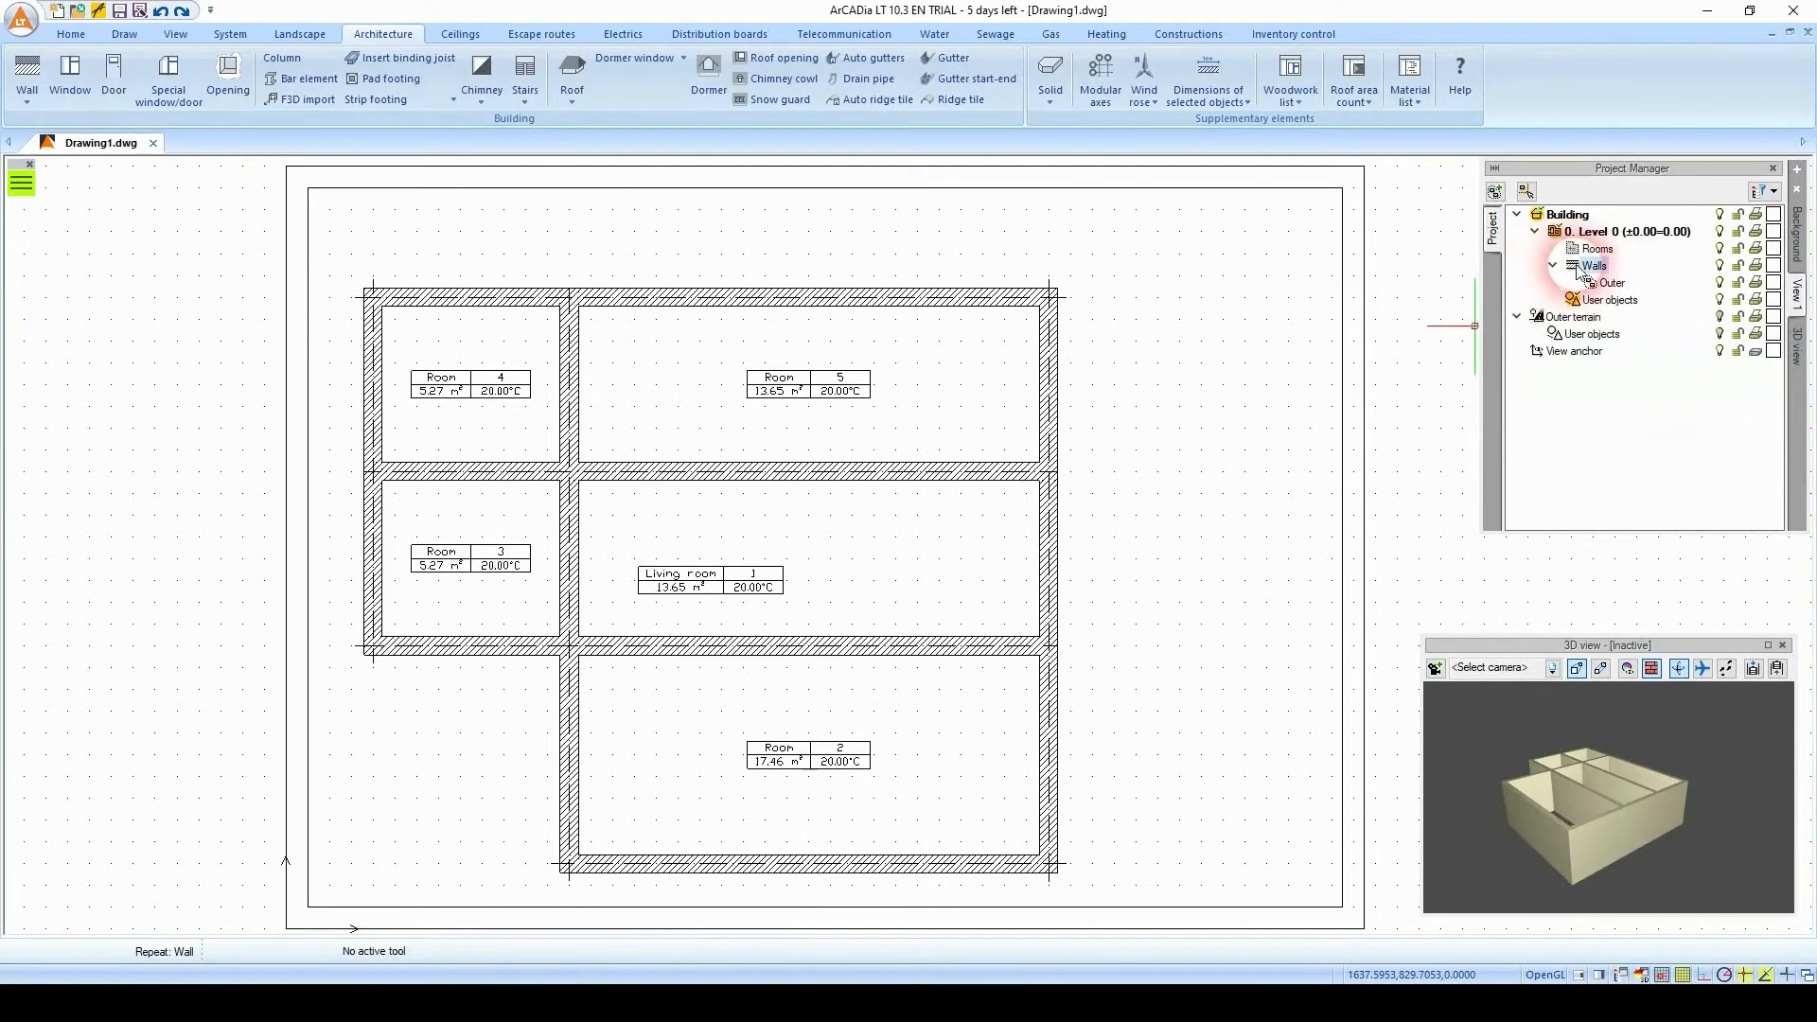
right_click(1584, 267)
click(1600, 279)
text(Inner)
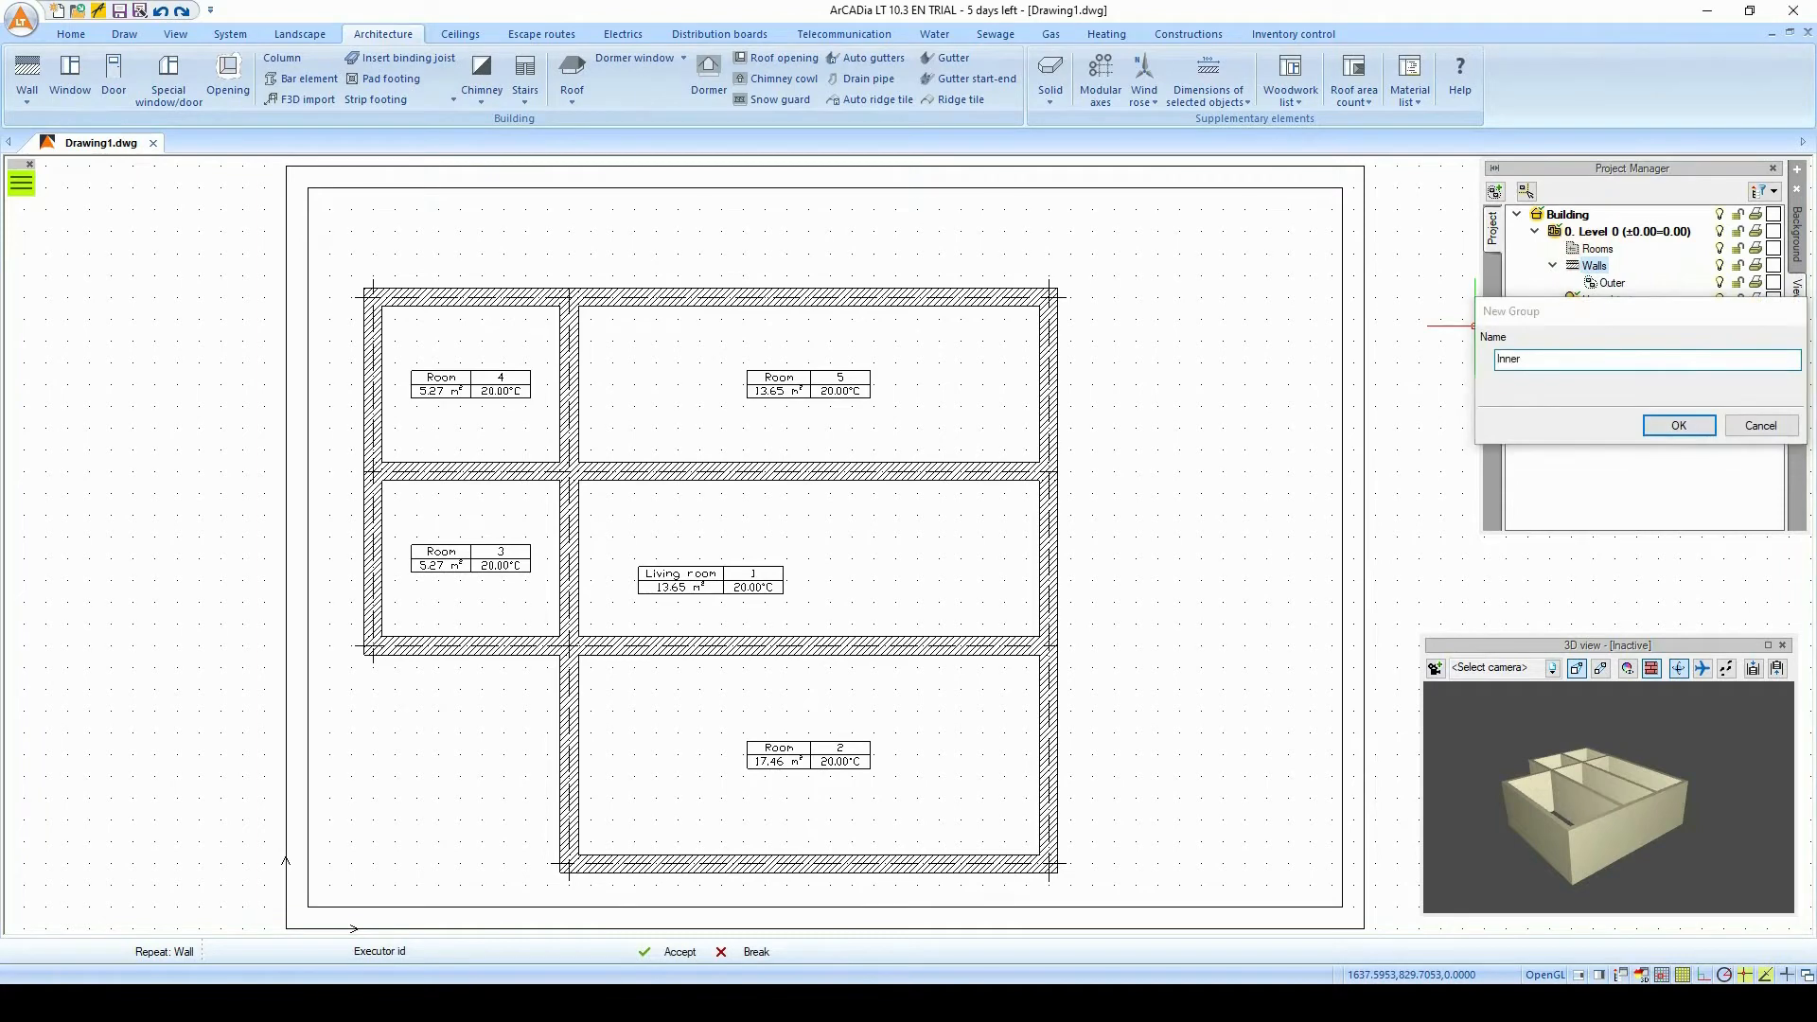
key(Return)
Add a third wall group named Supporting to the Walls branch and highlight it in the tree.
right_click(1596, 280)
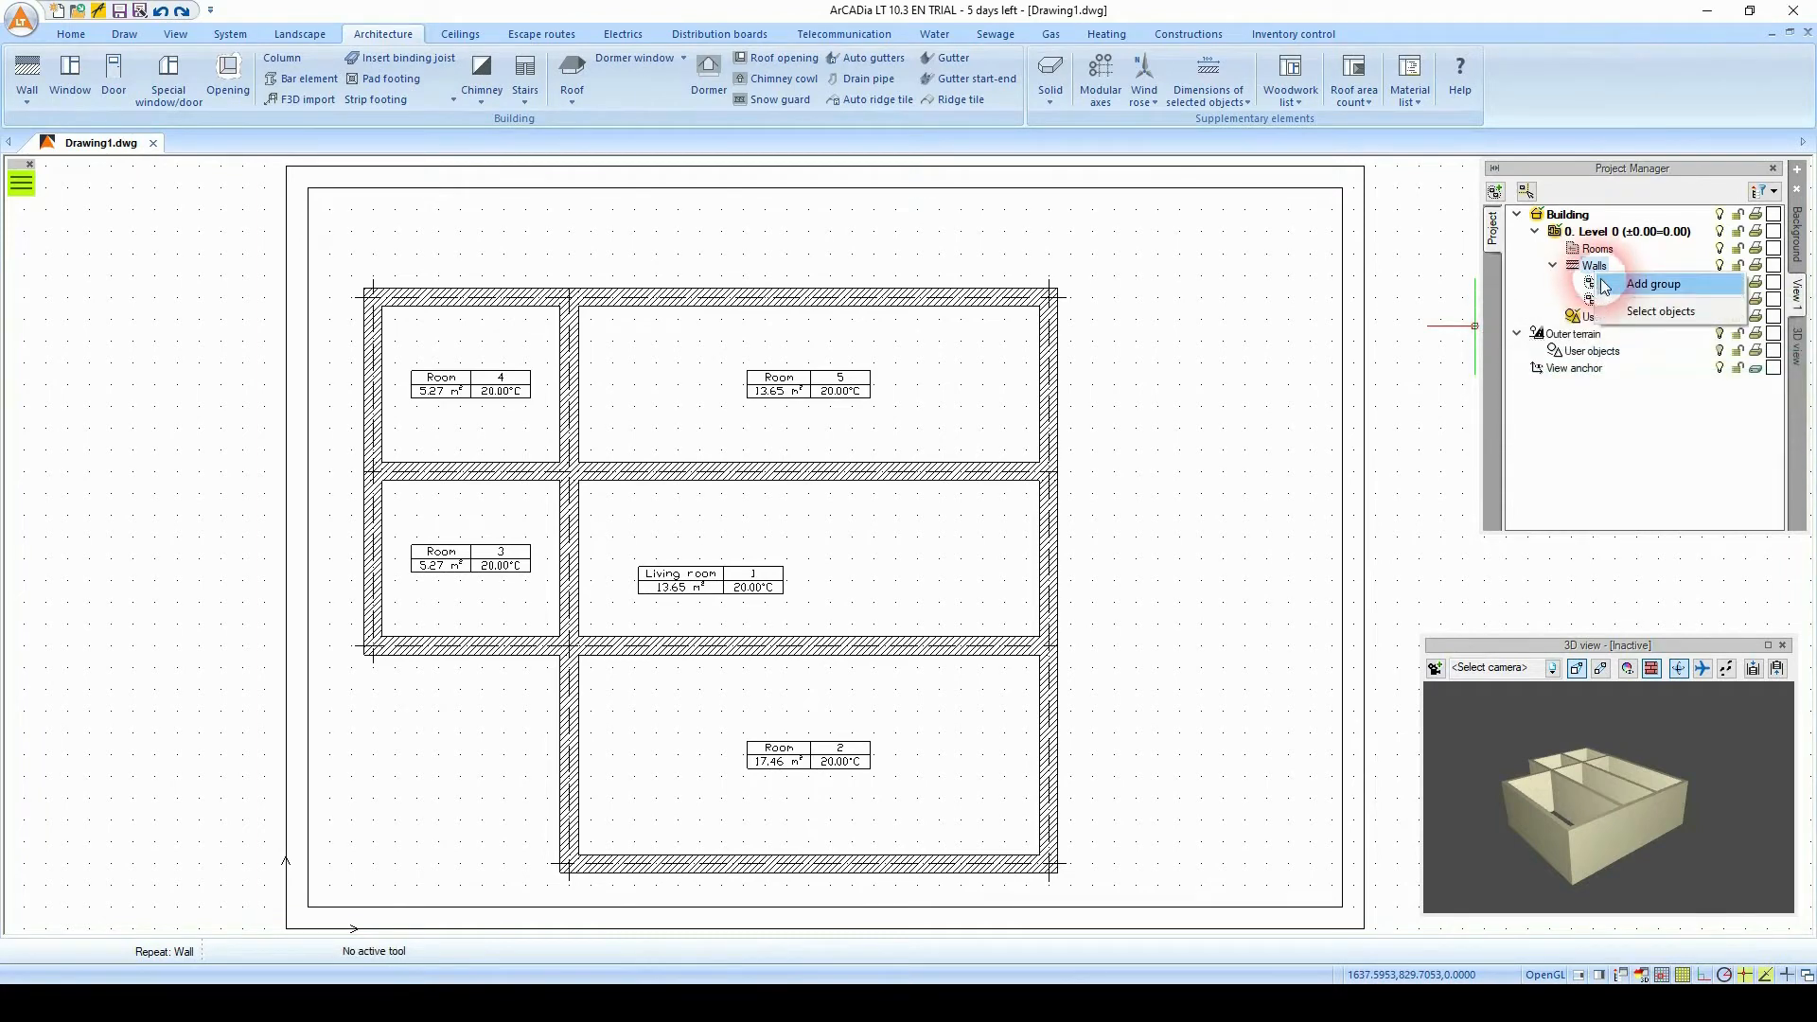
click(1613, 288)
text(Supporting)
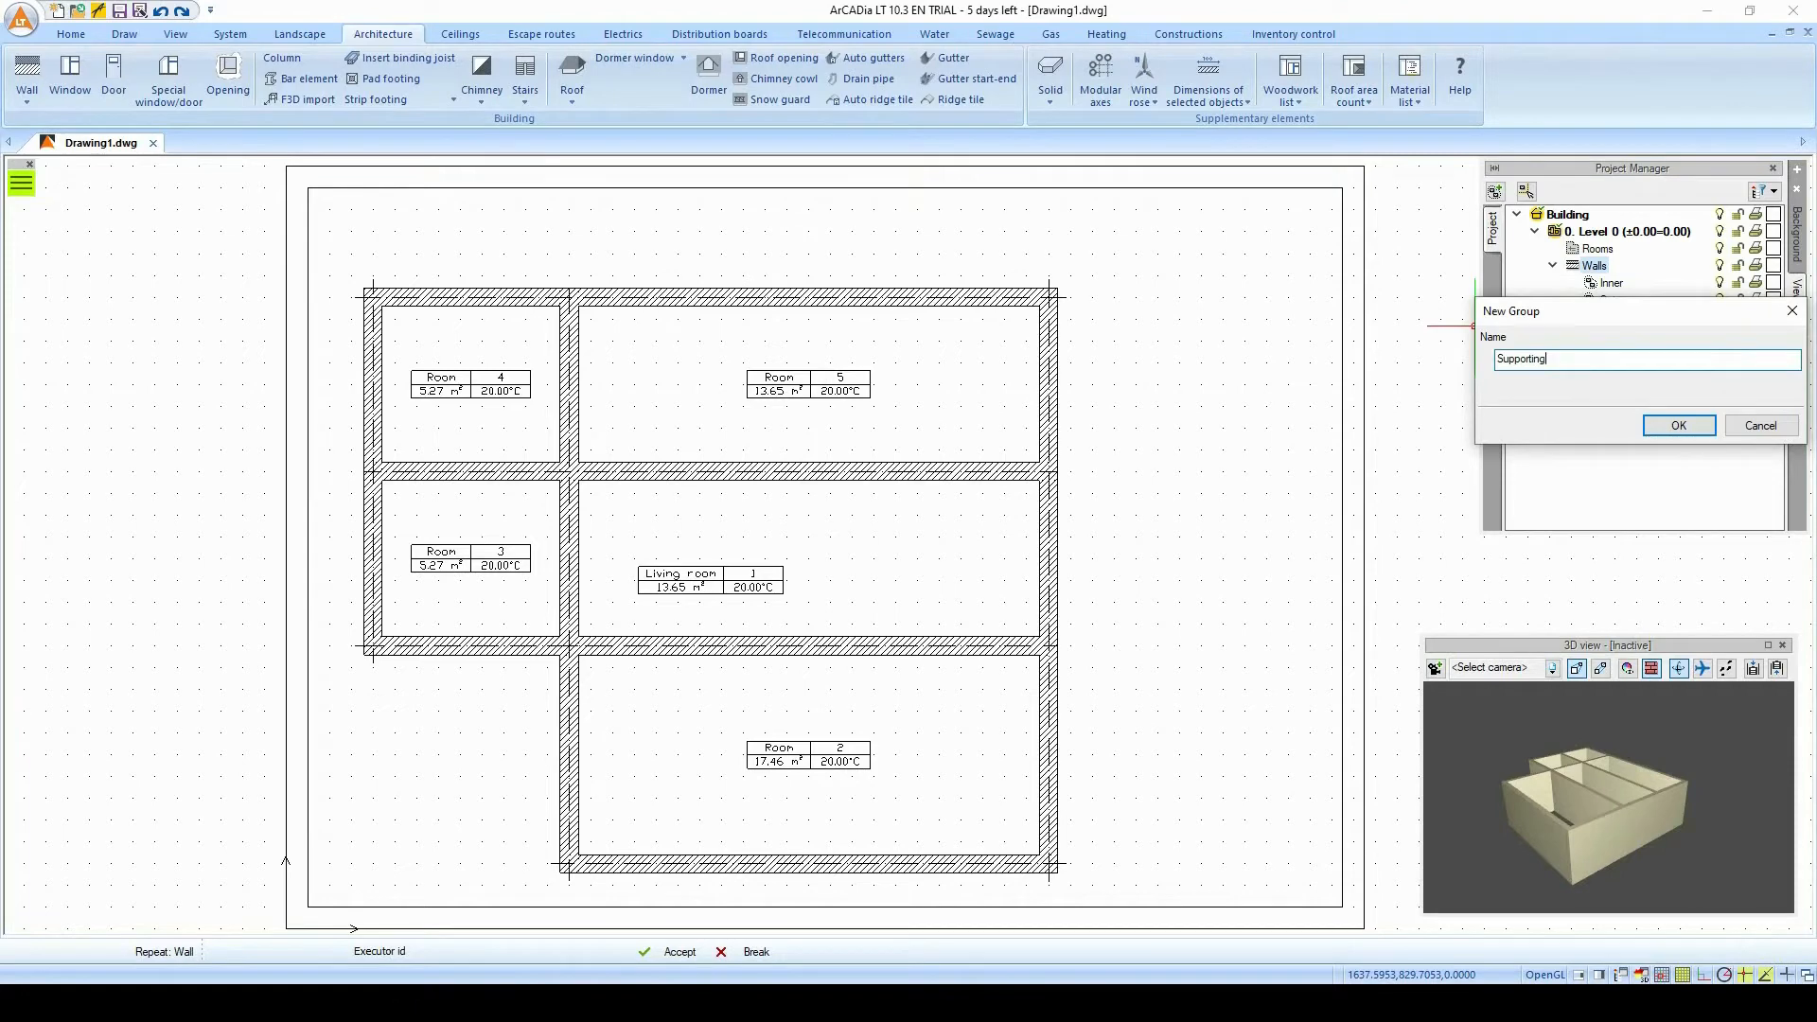
key(Return)
click(1620, 317)
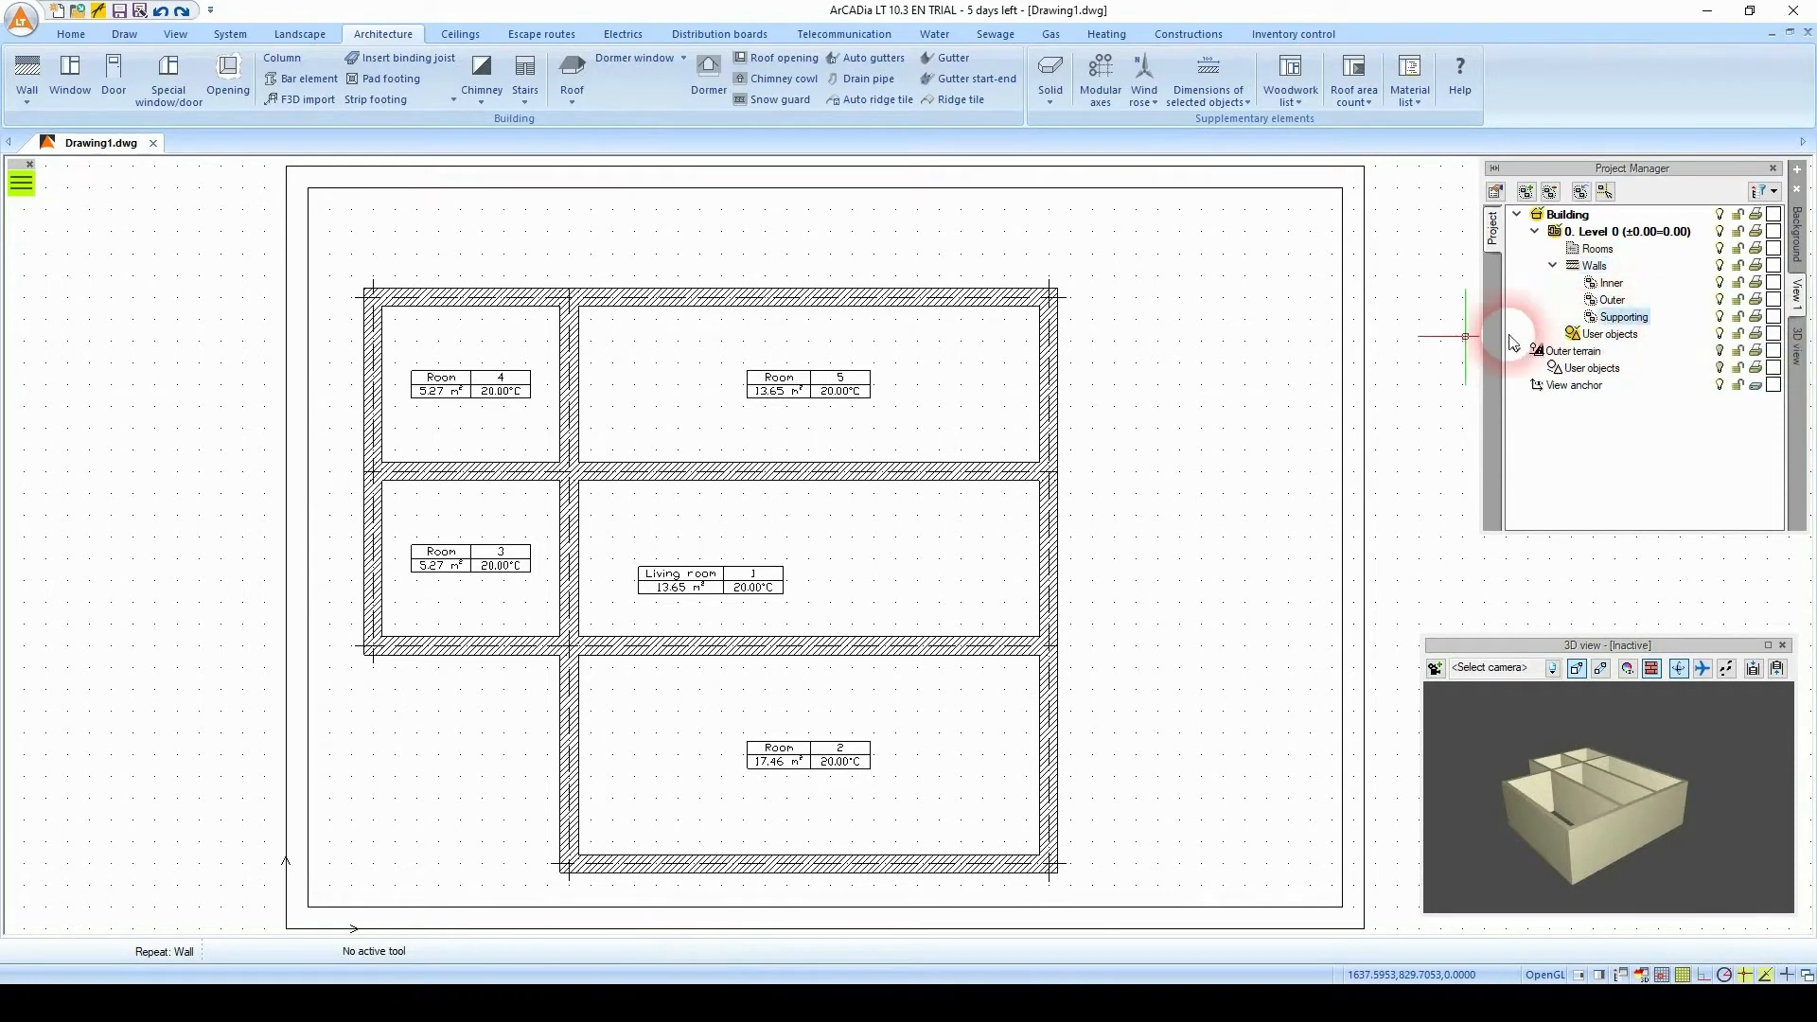
Add the six perimeter walls of the building to the Outer group, and reselect them through the group.
click(1612, 300)
click(416, 301)
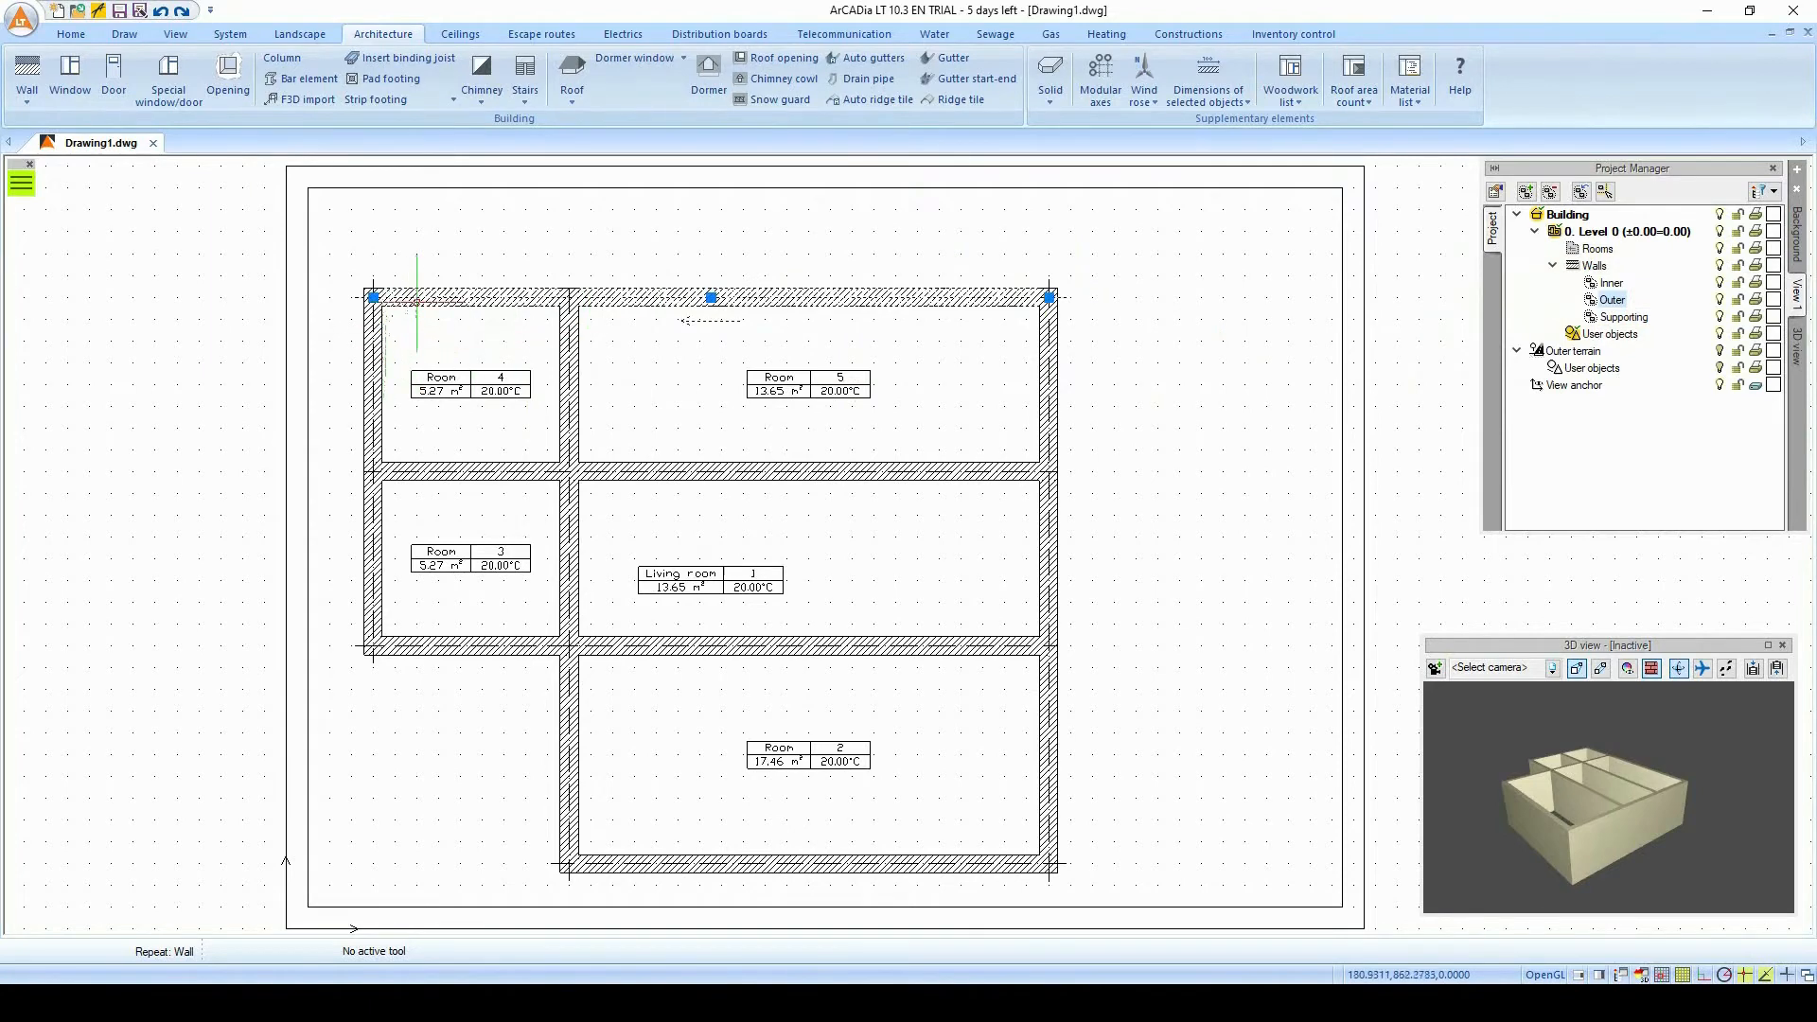
click(375, 397)
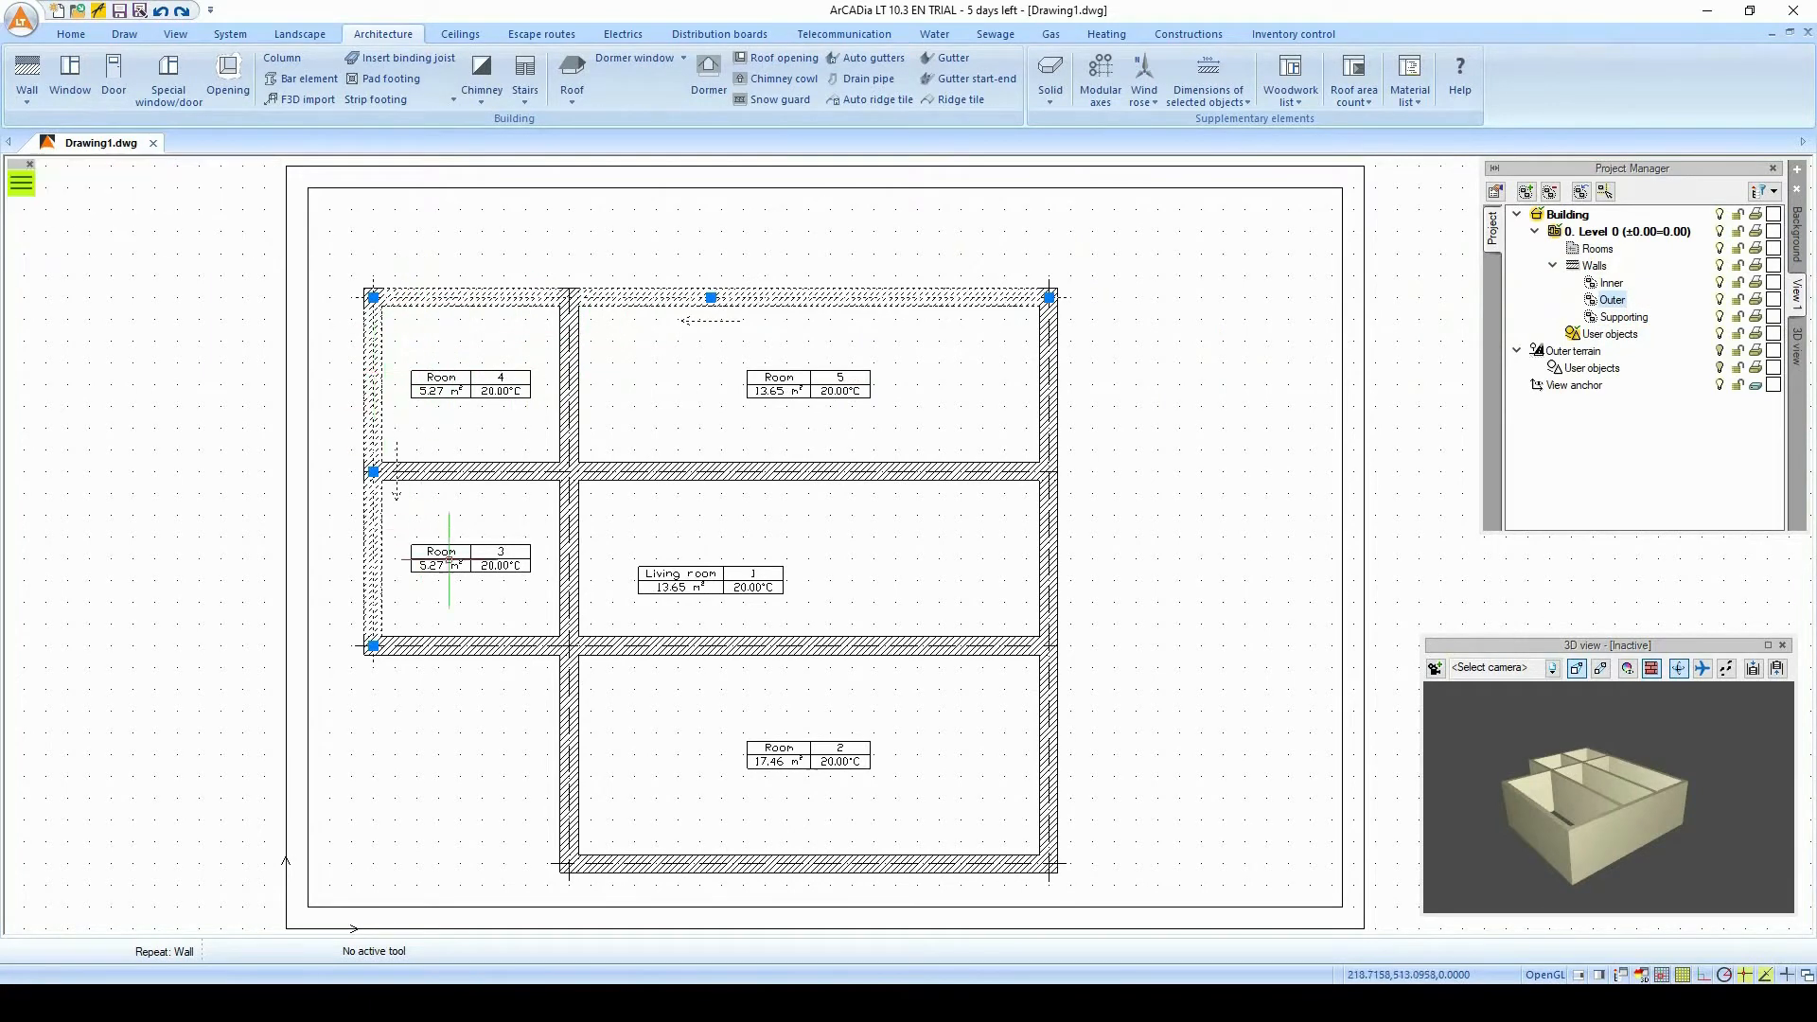
click(472, 649)
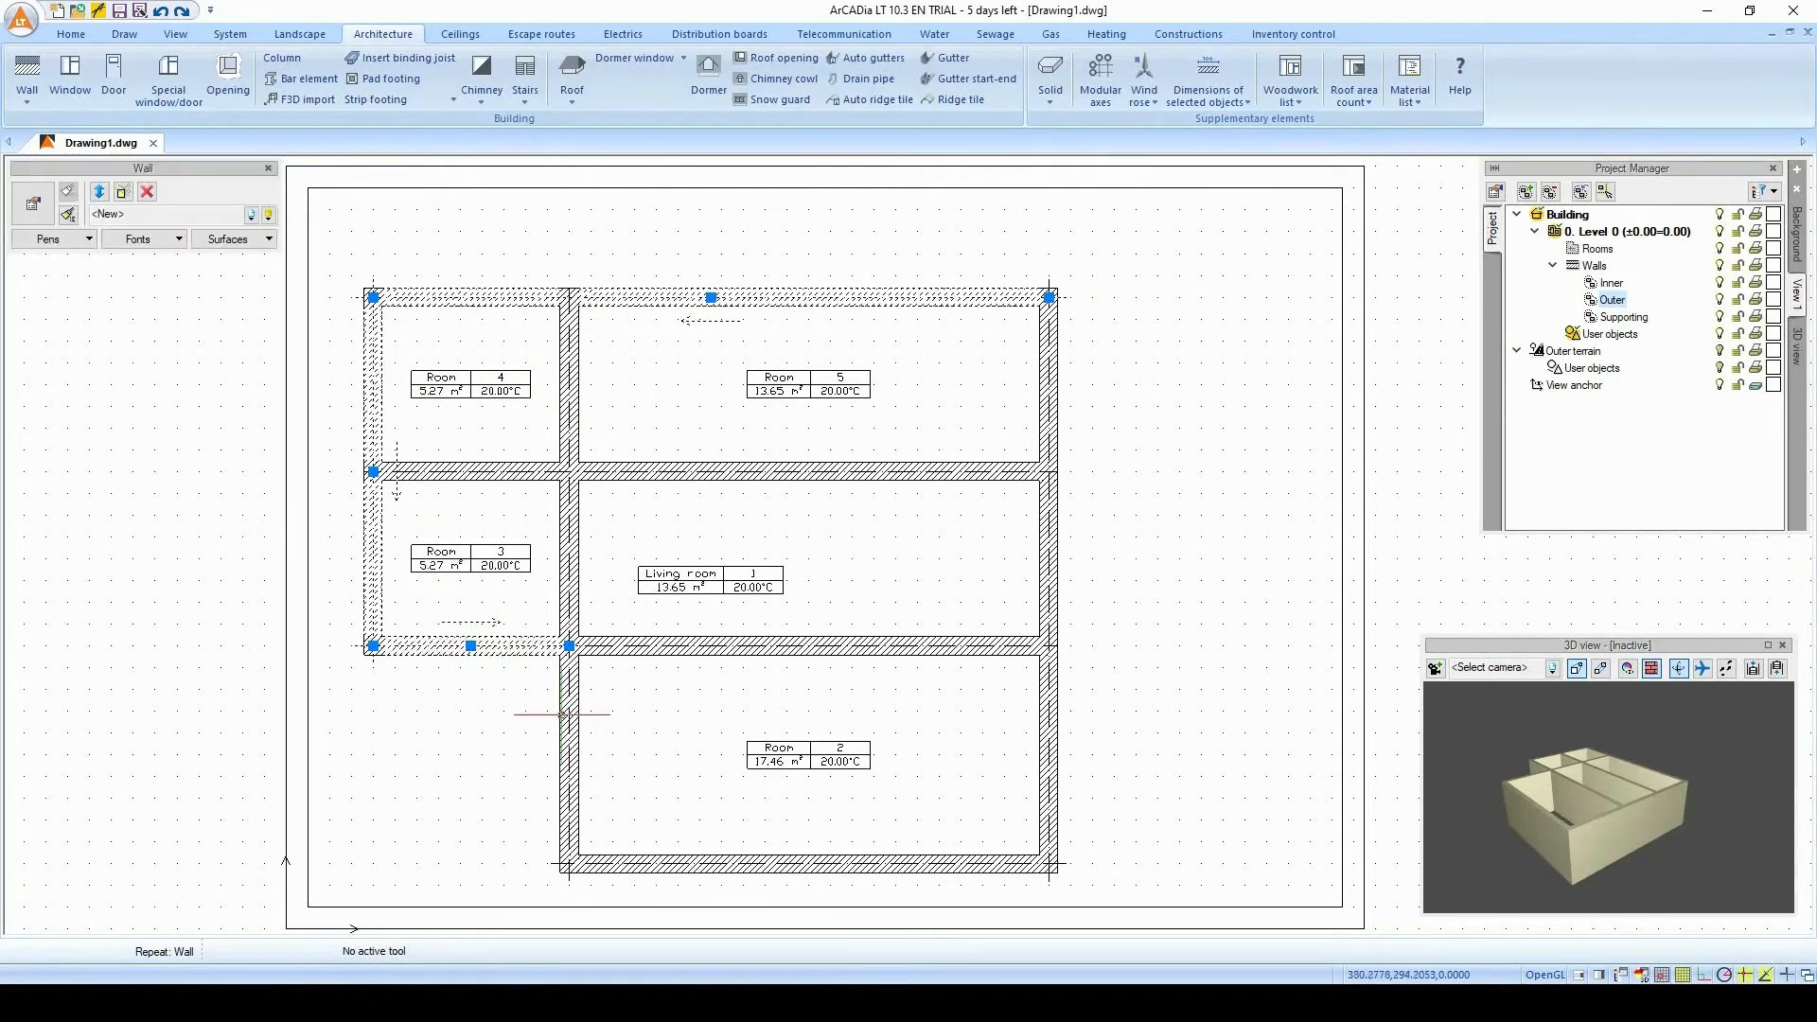
click(571, 748)
click(798, 866)
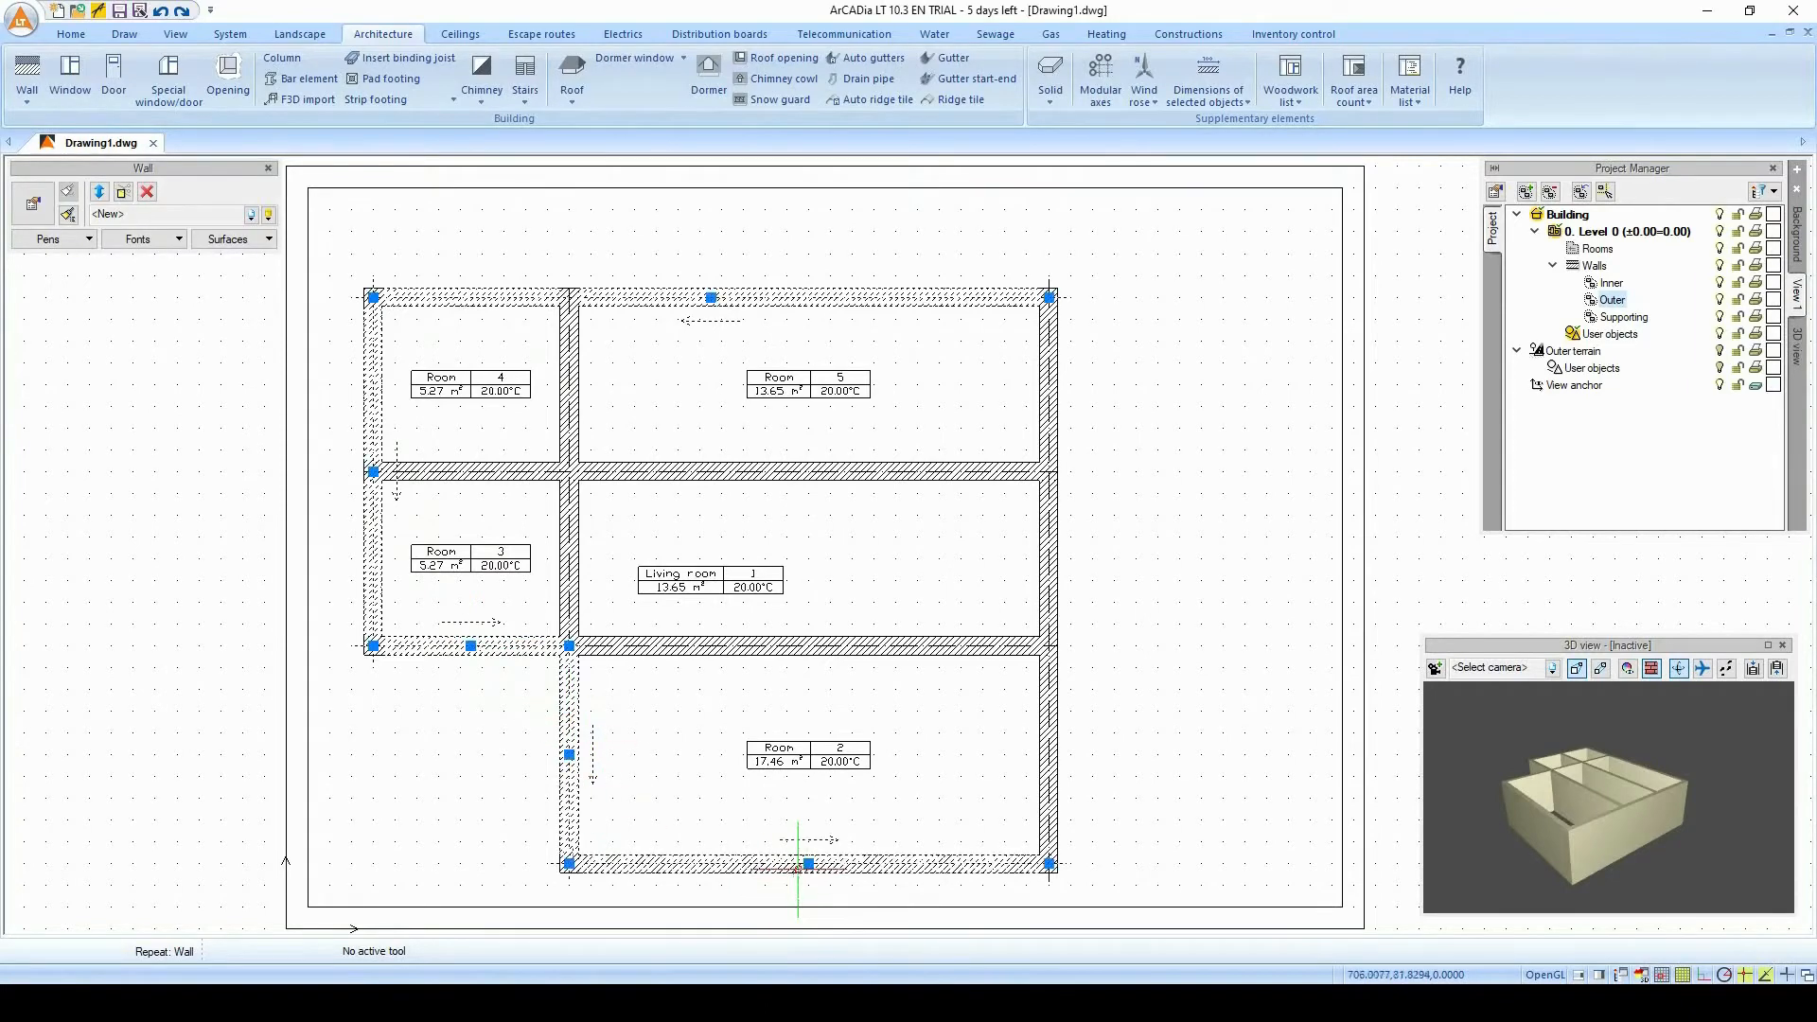
click(1052, 728)
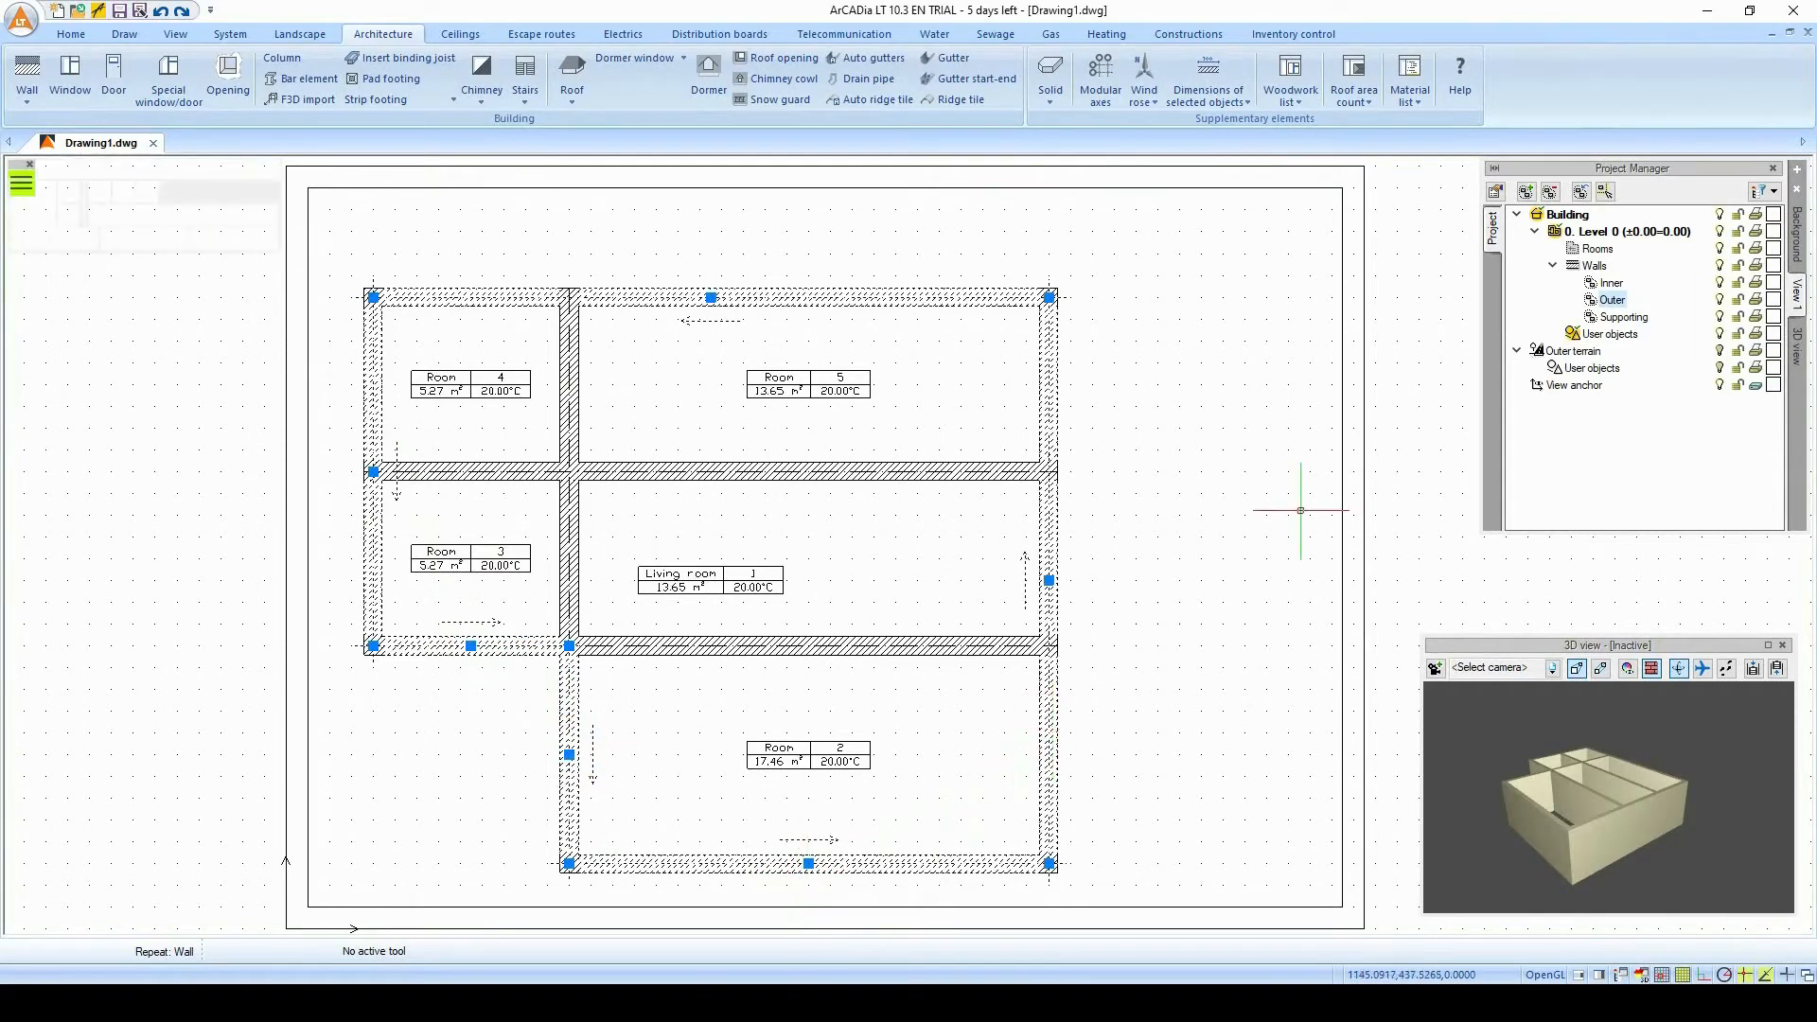
right_click(1611, 301)
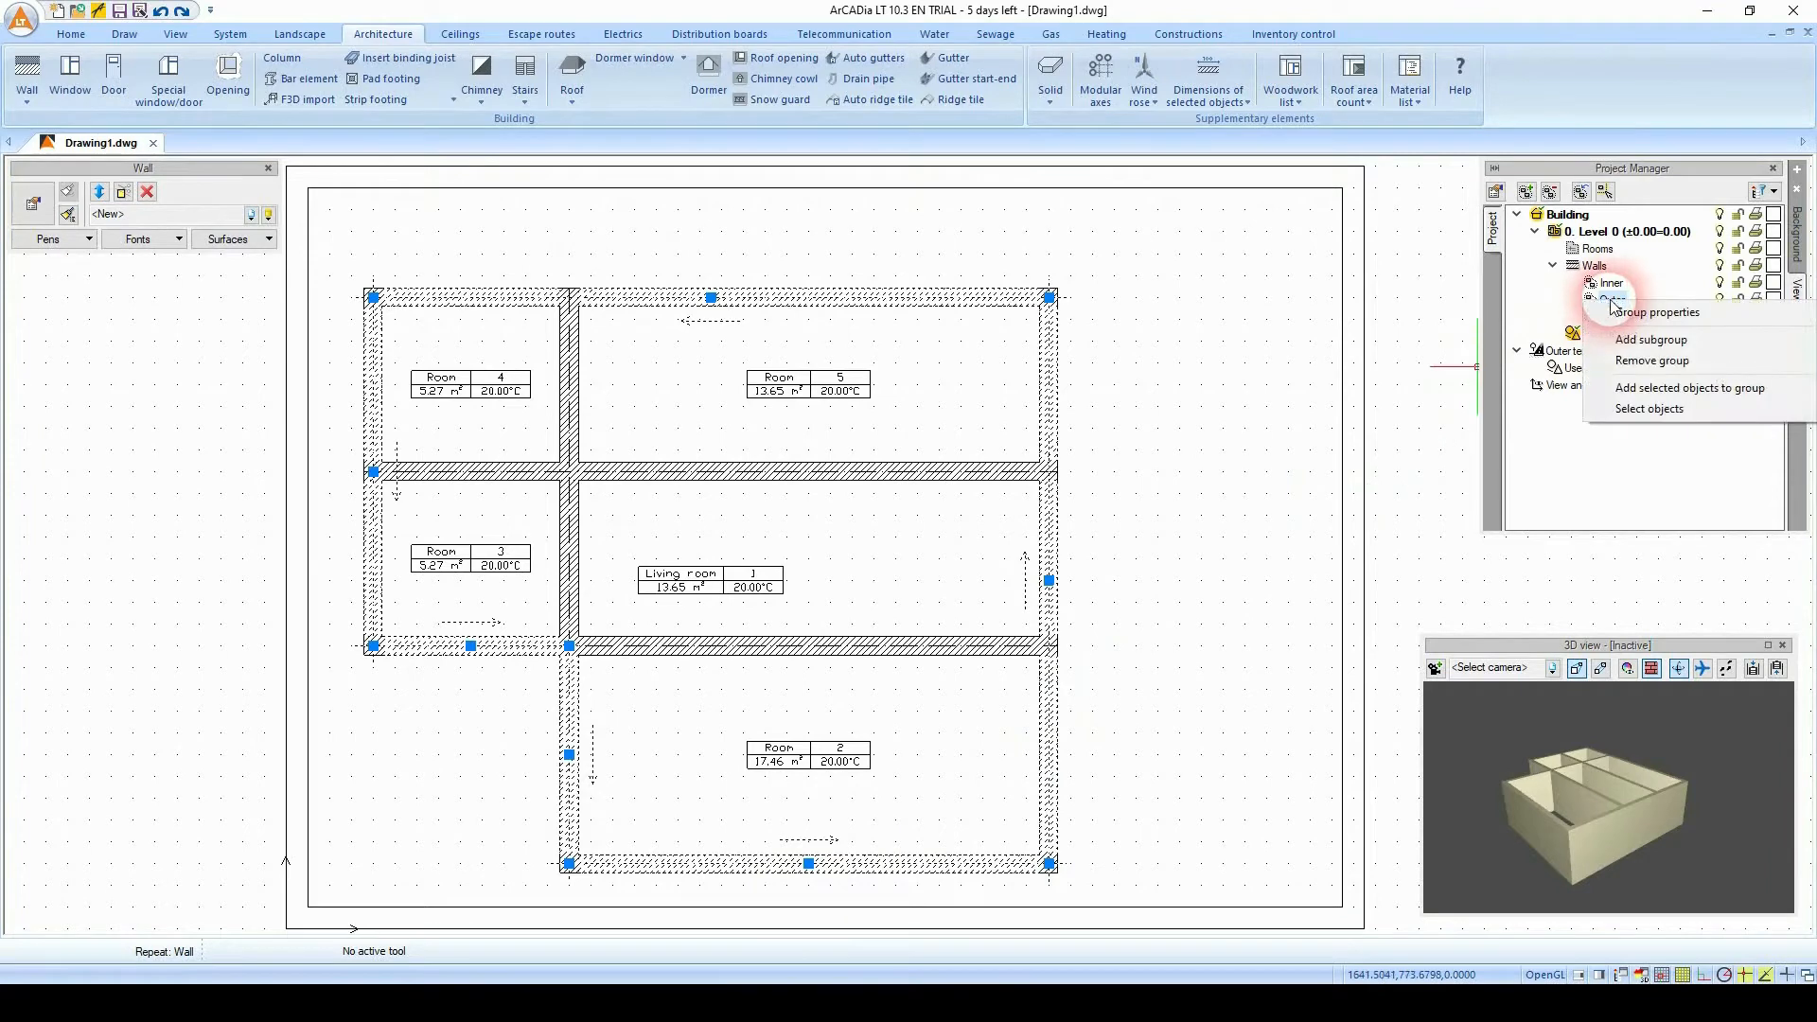
click(1647, 390)
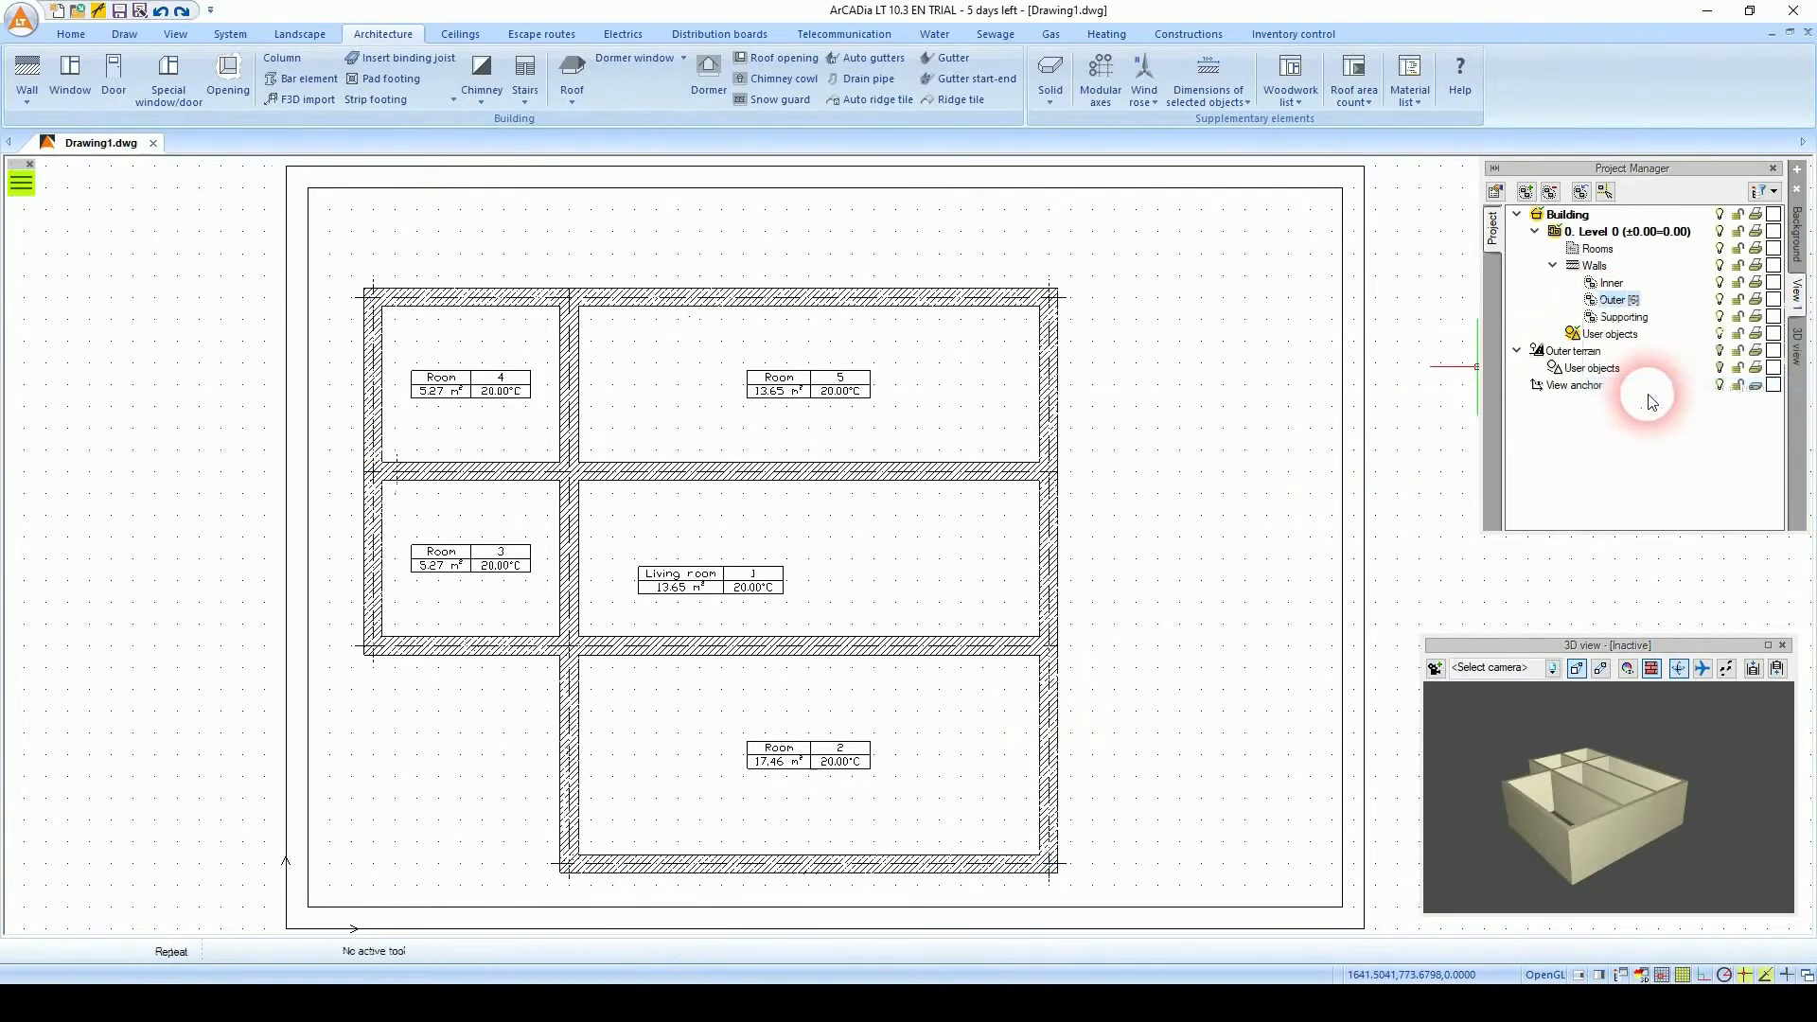
right_click(1590, 299)
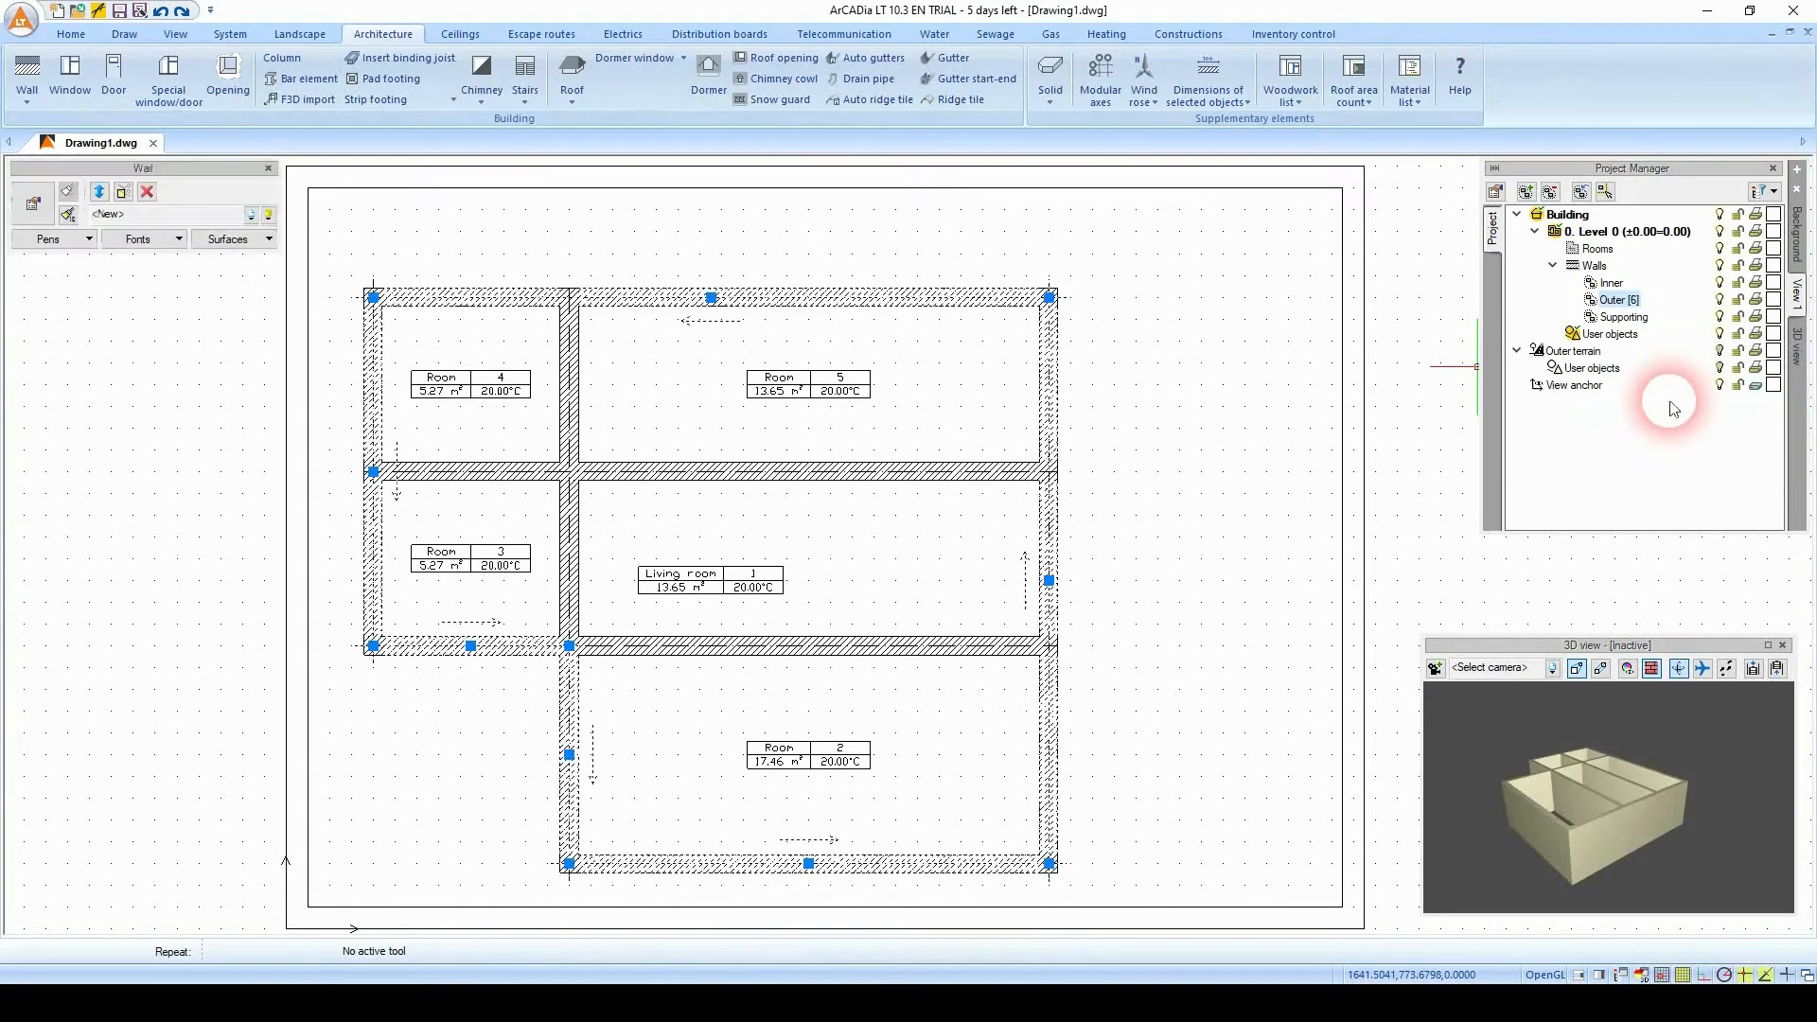
Add the vertical dividing wall and the wall between the Living room and Room 2 to the Supporting group, and reselect them through the group.
click(1620, 424)
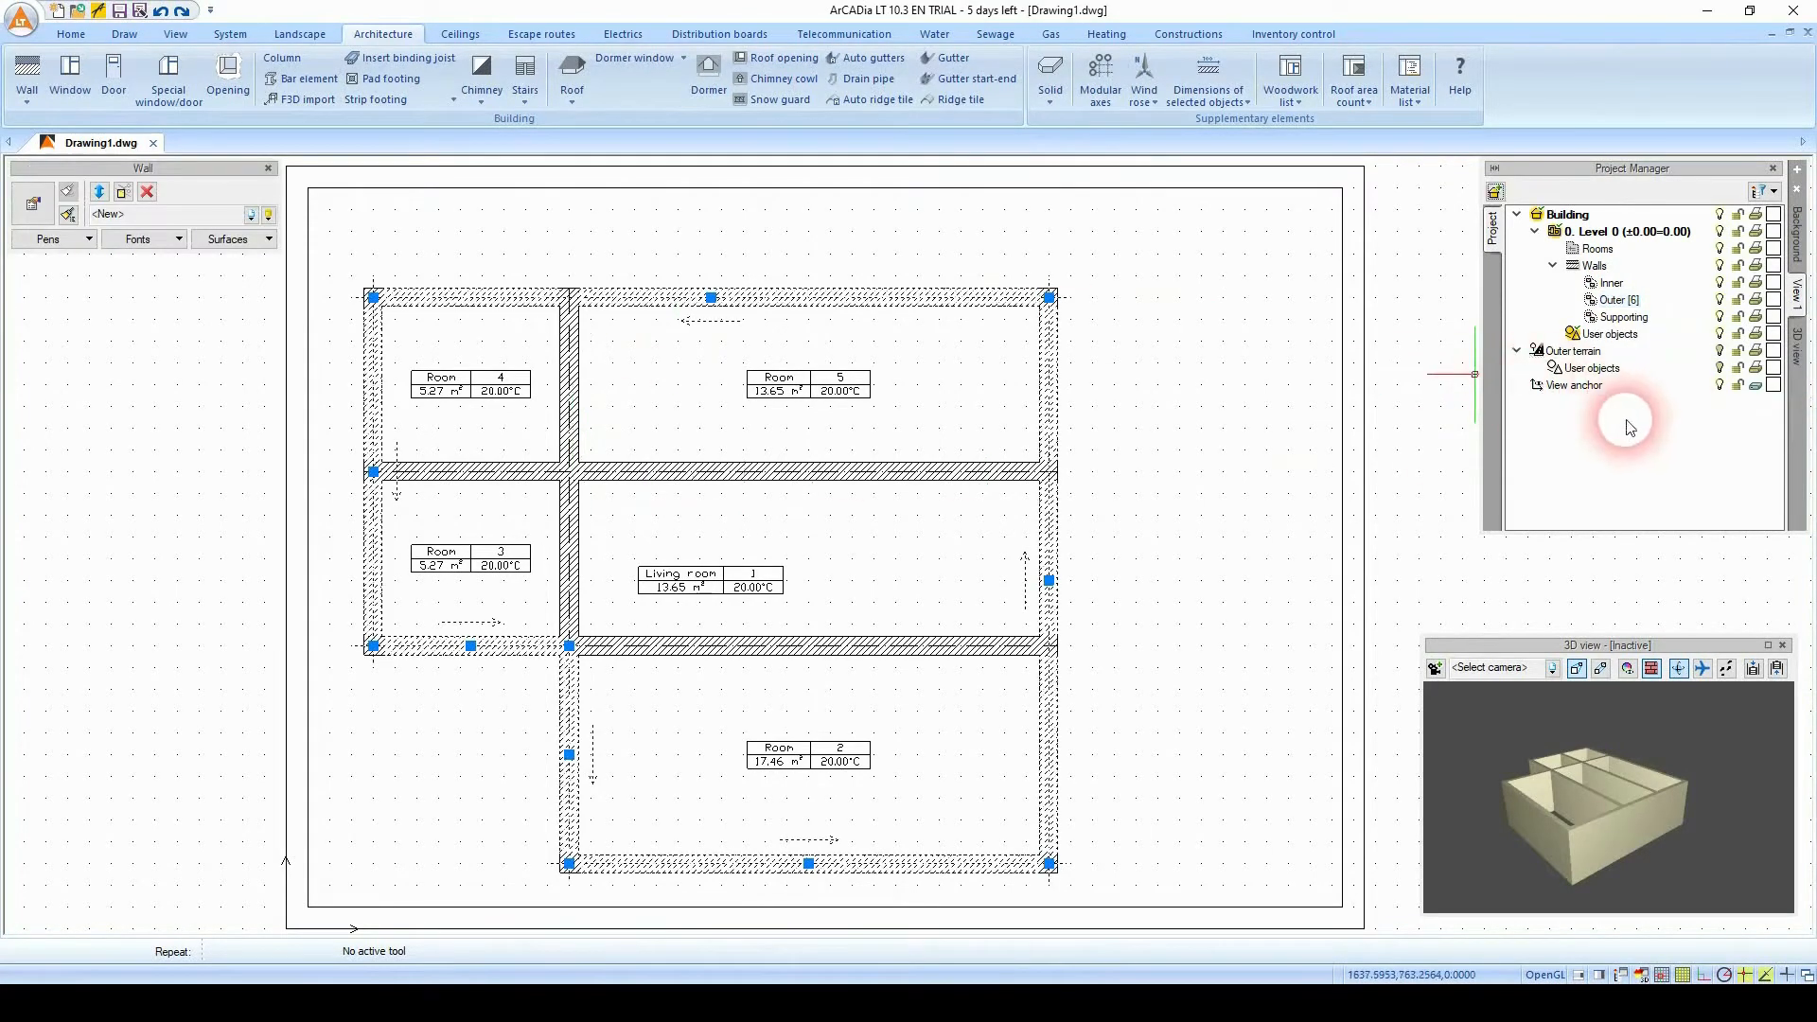
click(1256, 430)
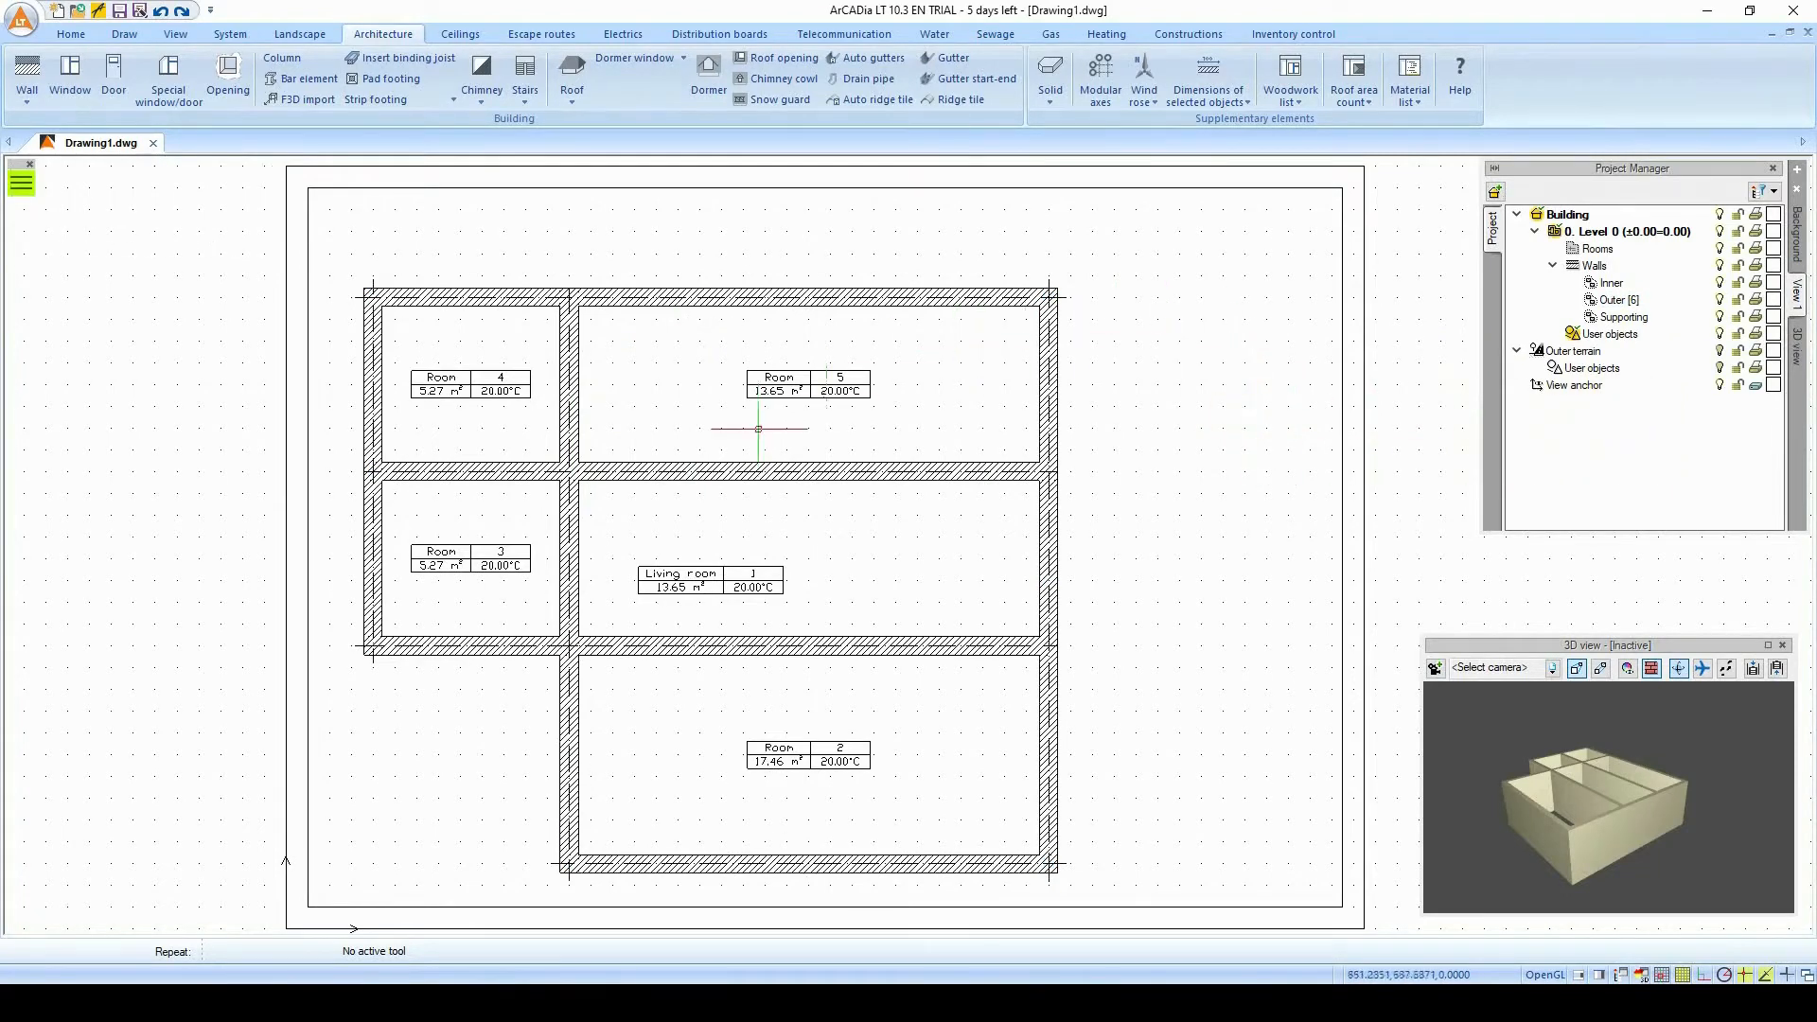
click(570, 407)
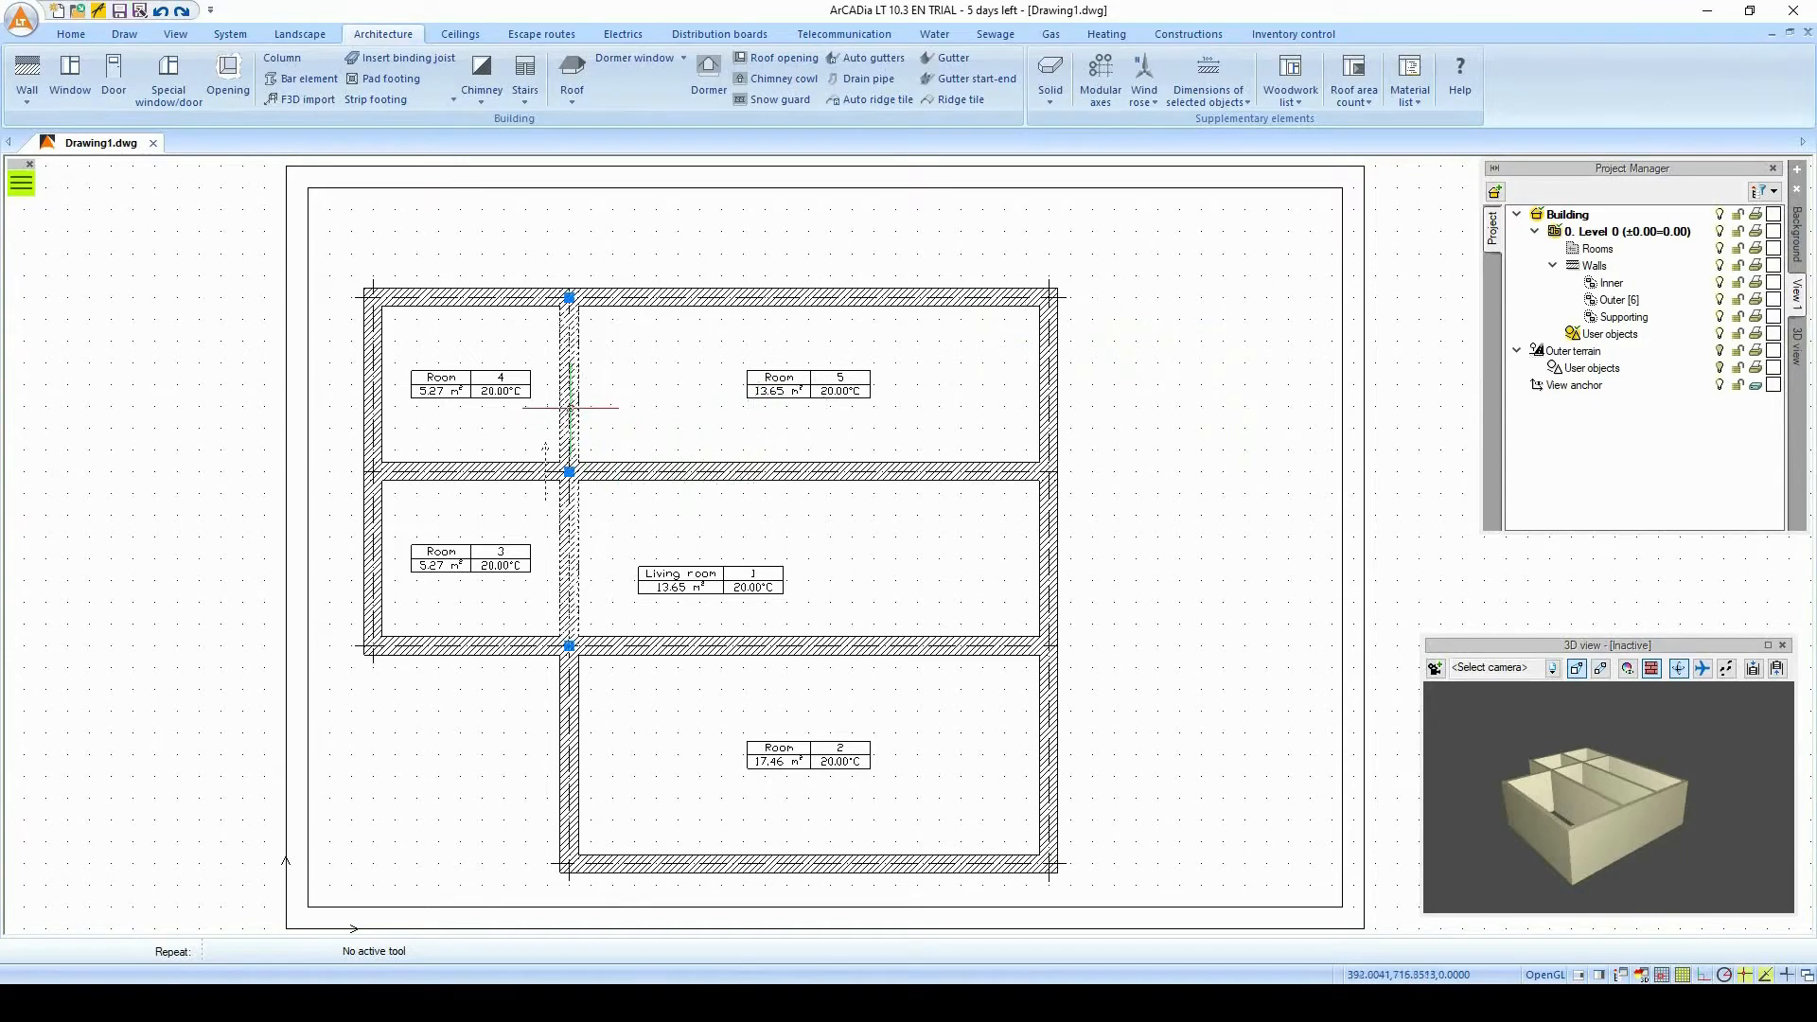
click(780, 638)
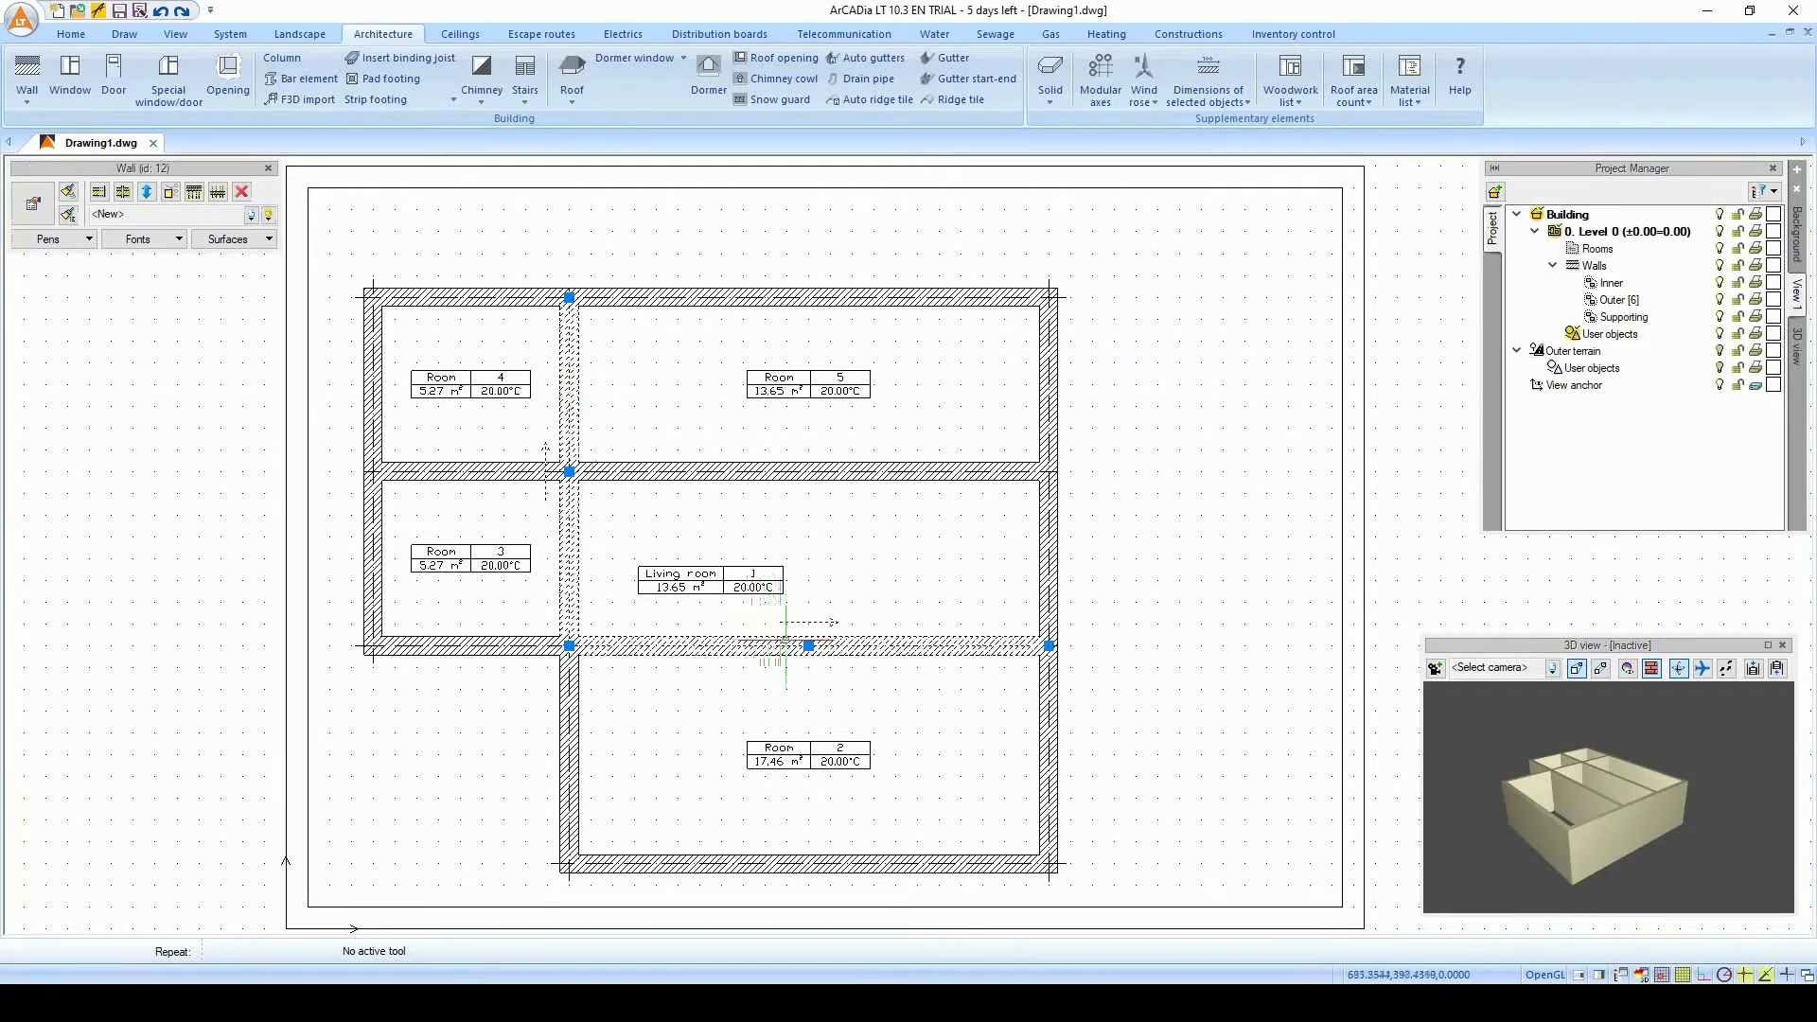
right_click(1625, 317)
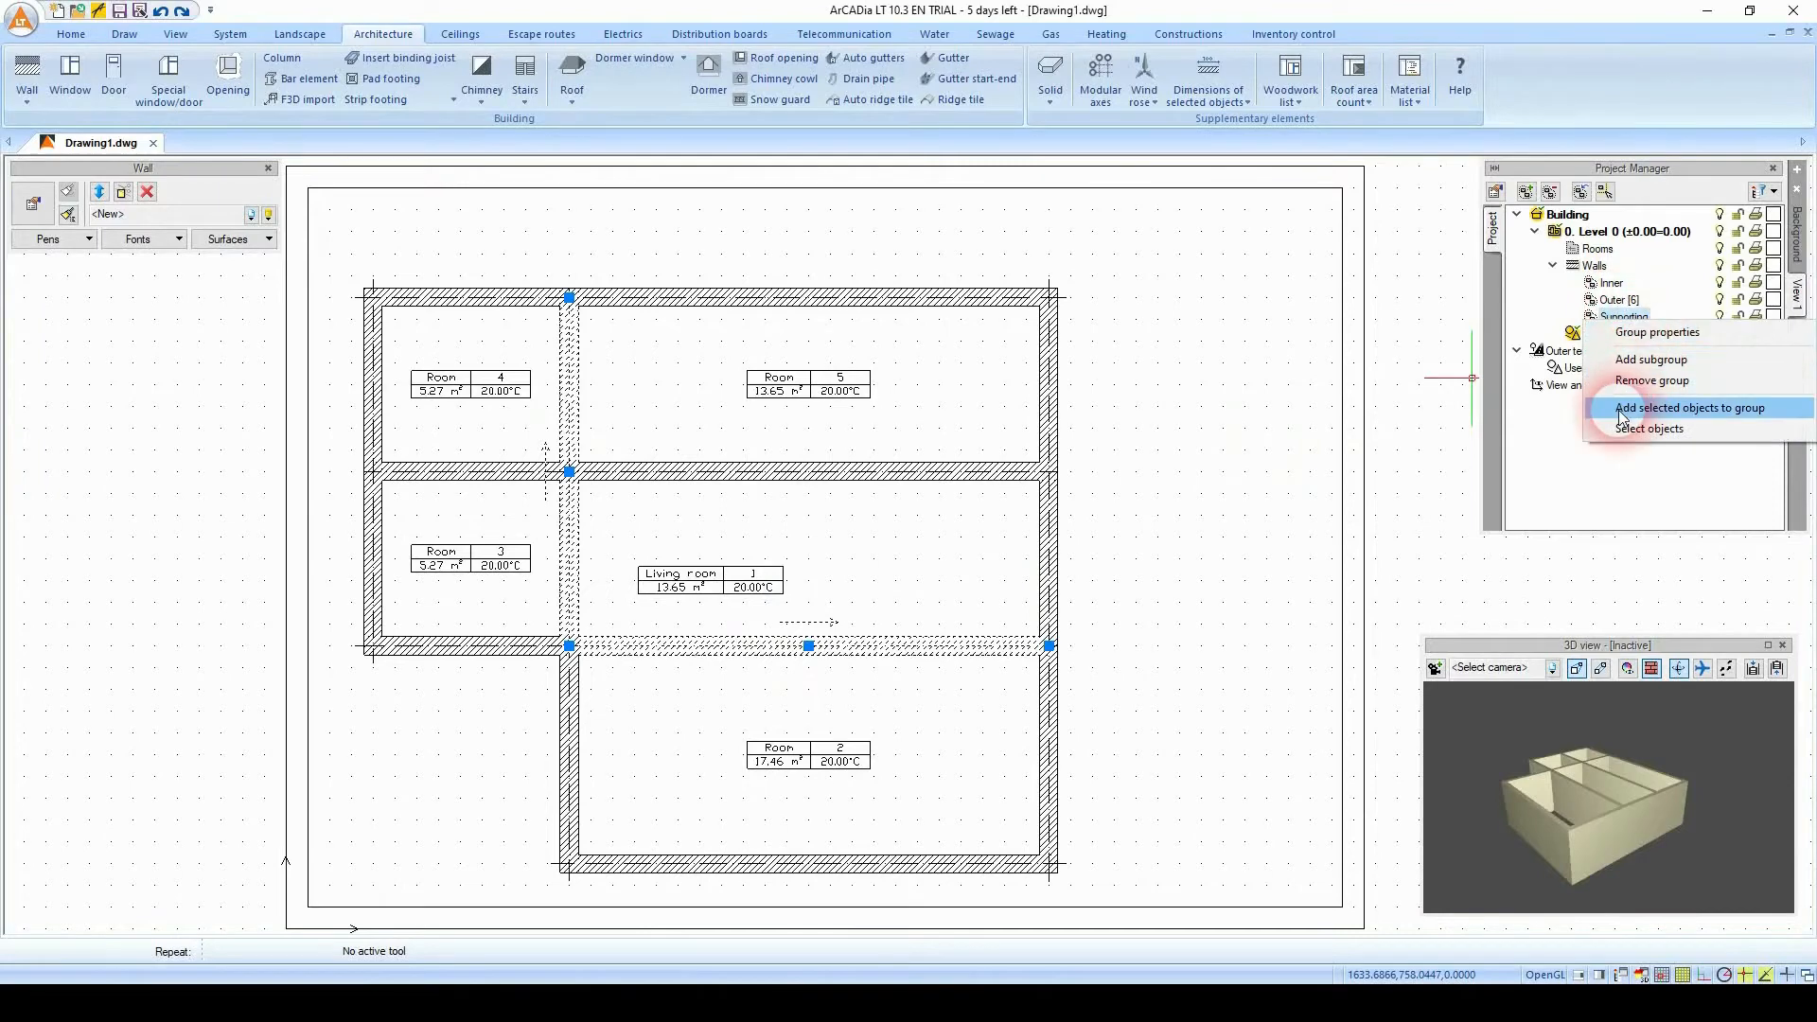
click(1646, 408)
right_click(1630, 318)
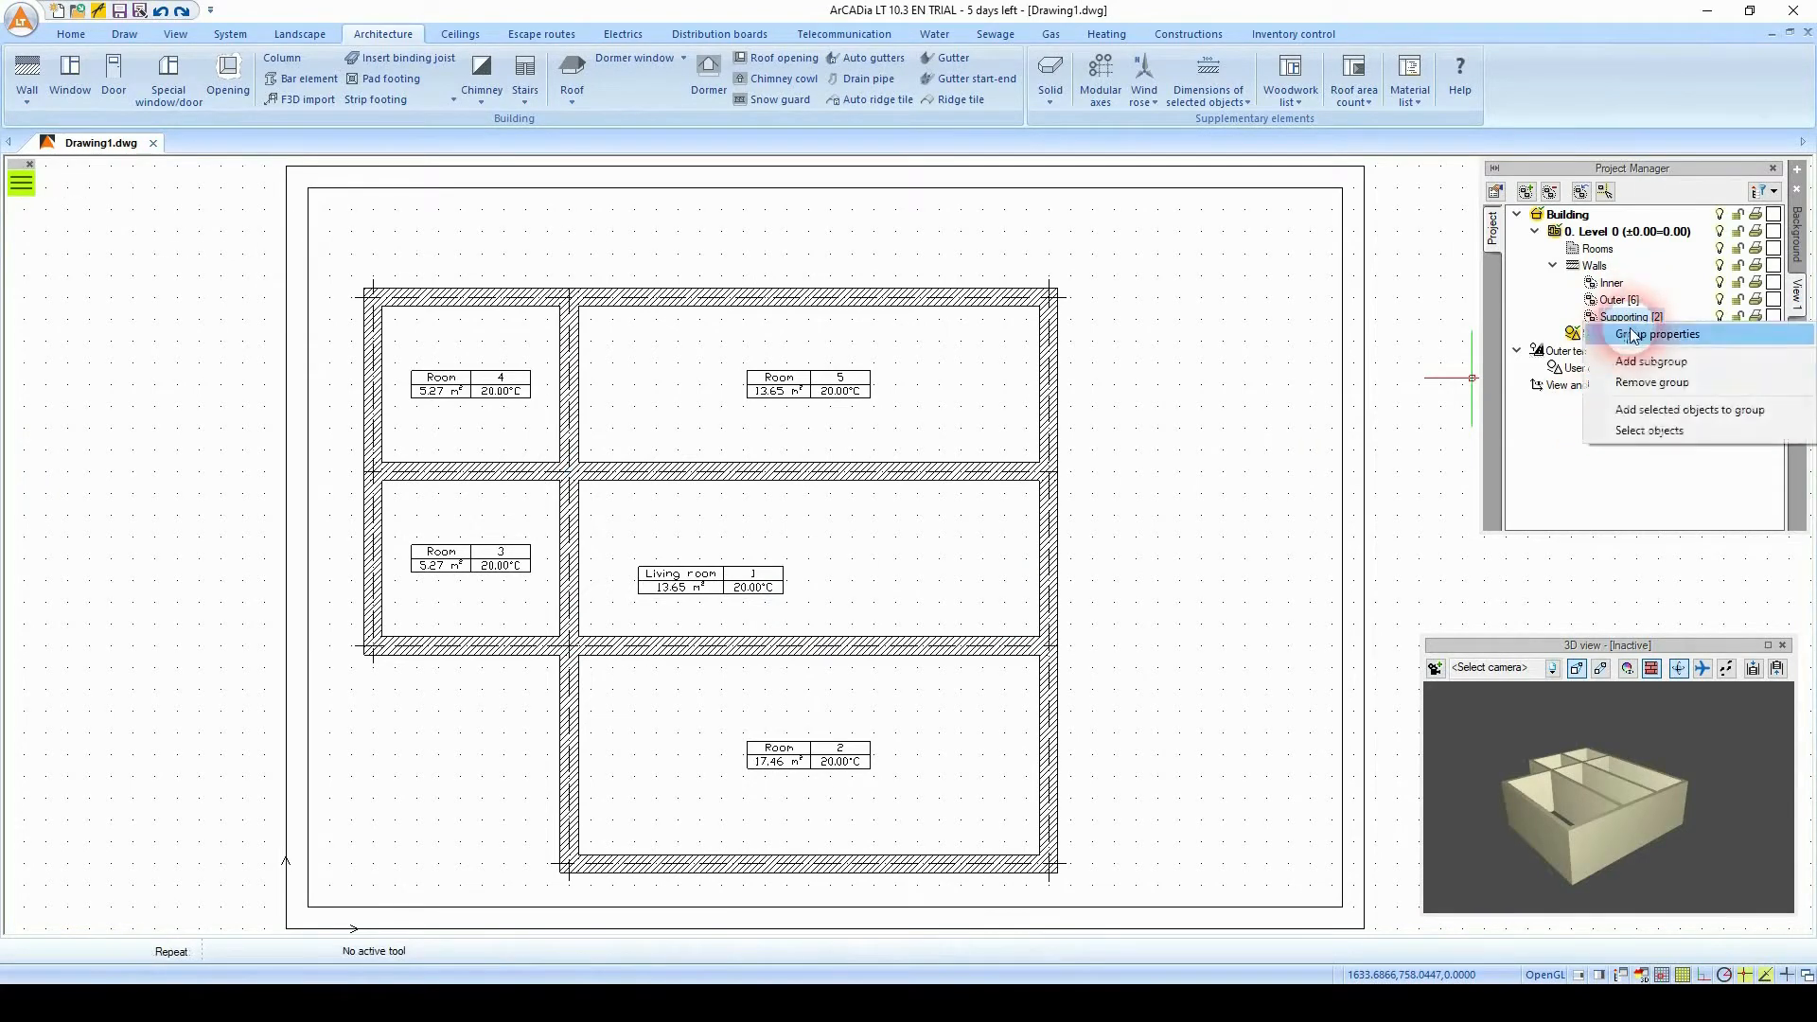
click(1630, 432)
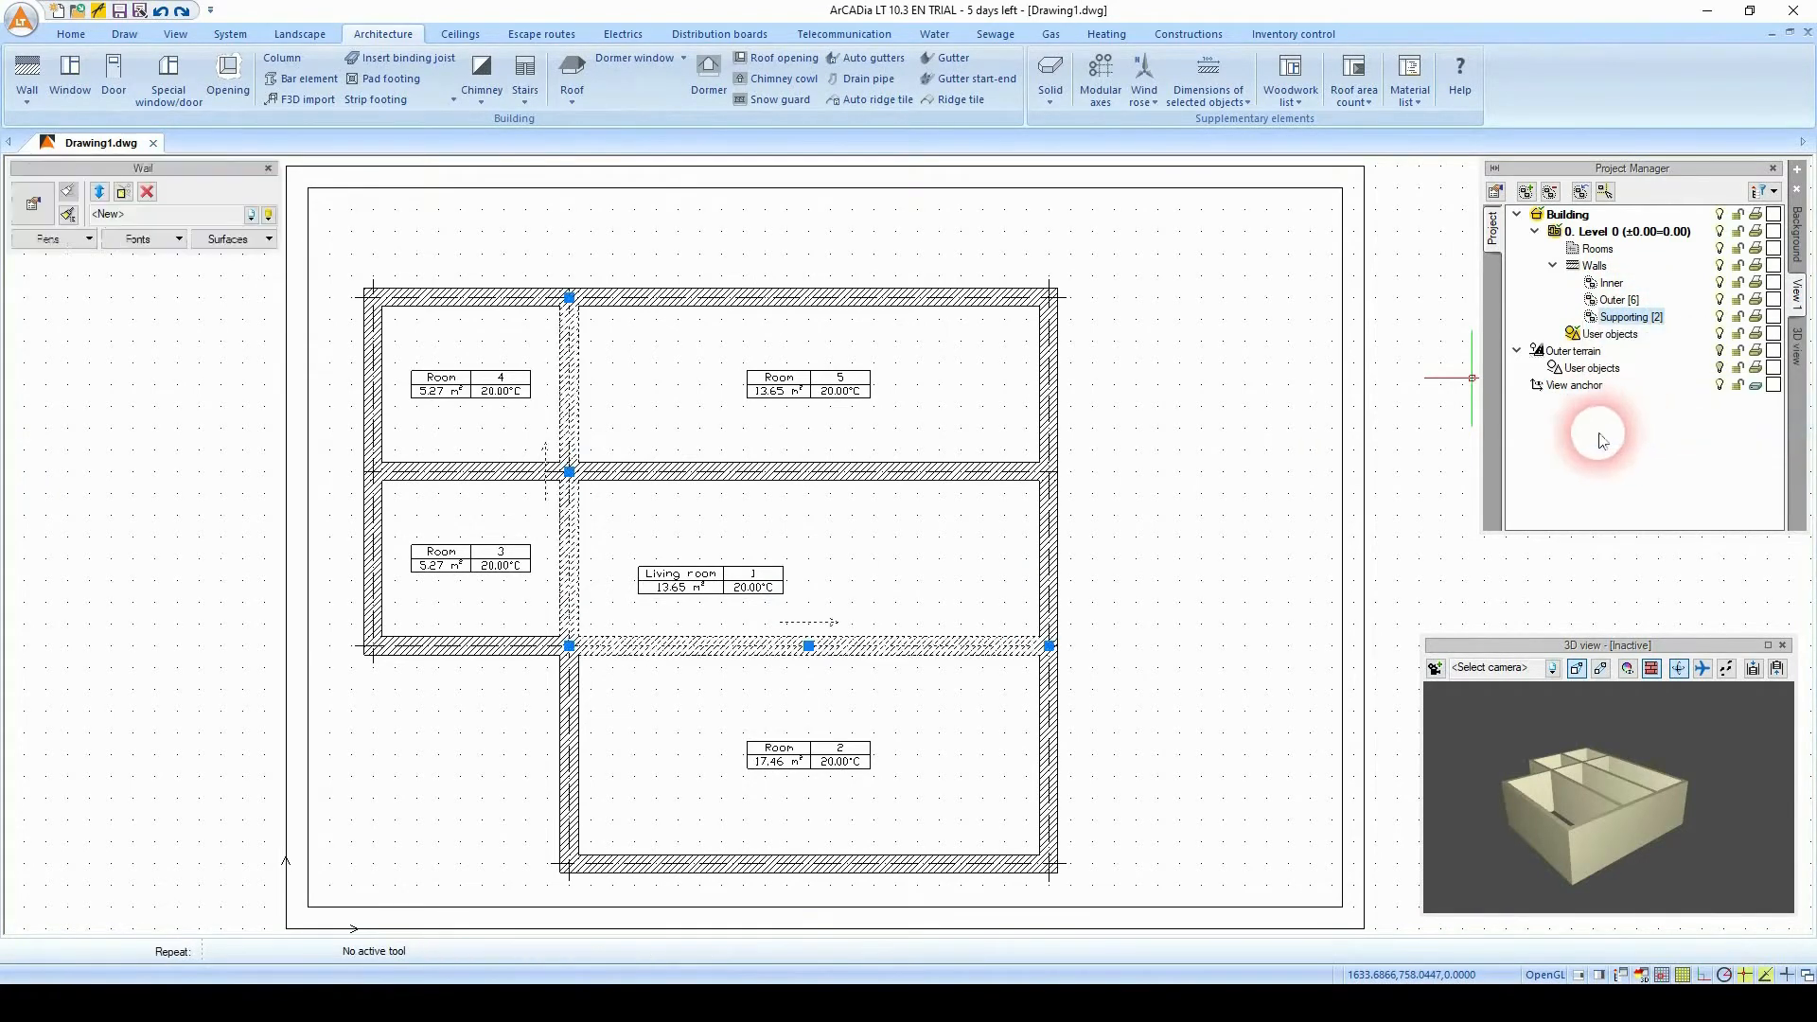
key(Escape)
Add the horizontal dividing wall between Room 5 and the Living room to the Inner group.
click(883, 473)
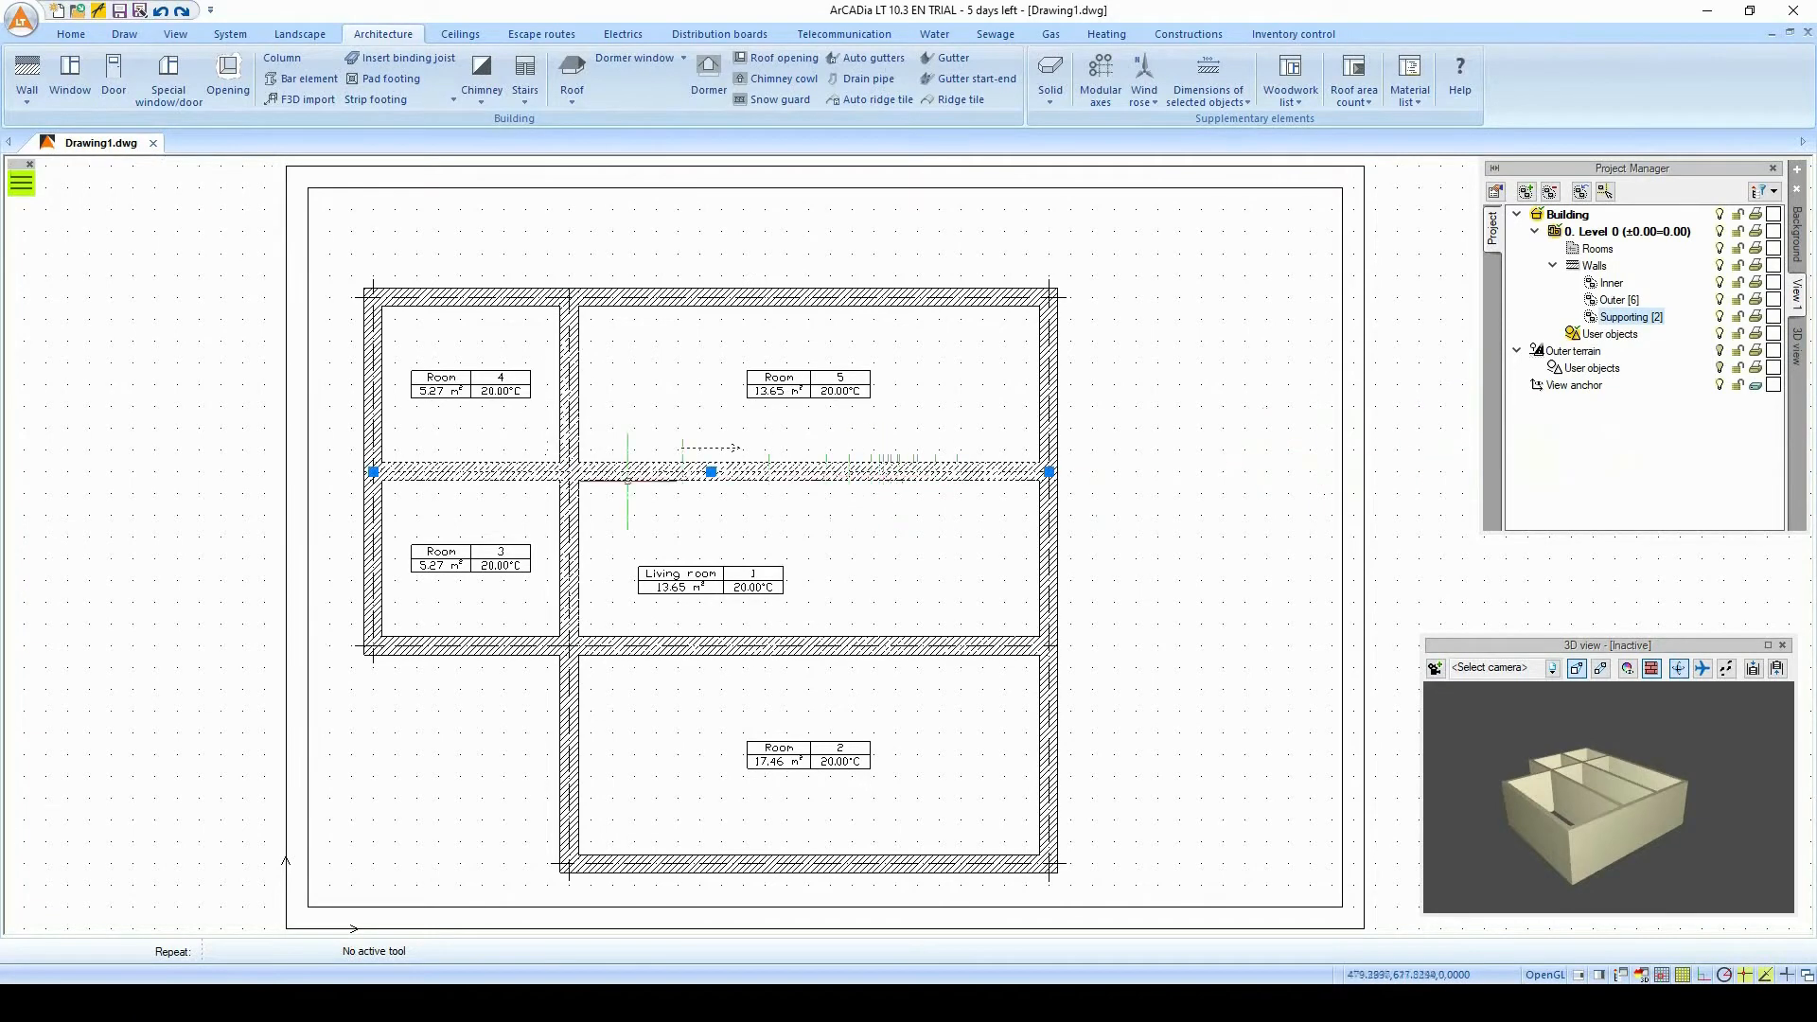
right_click(1612, 285)
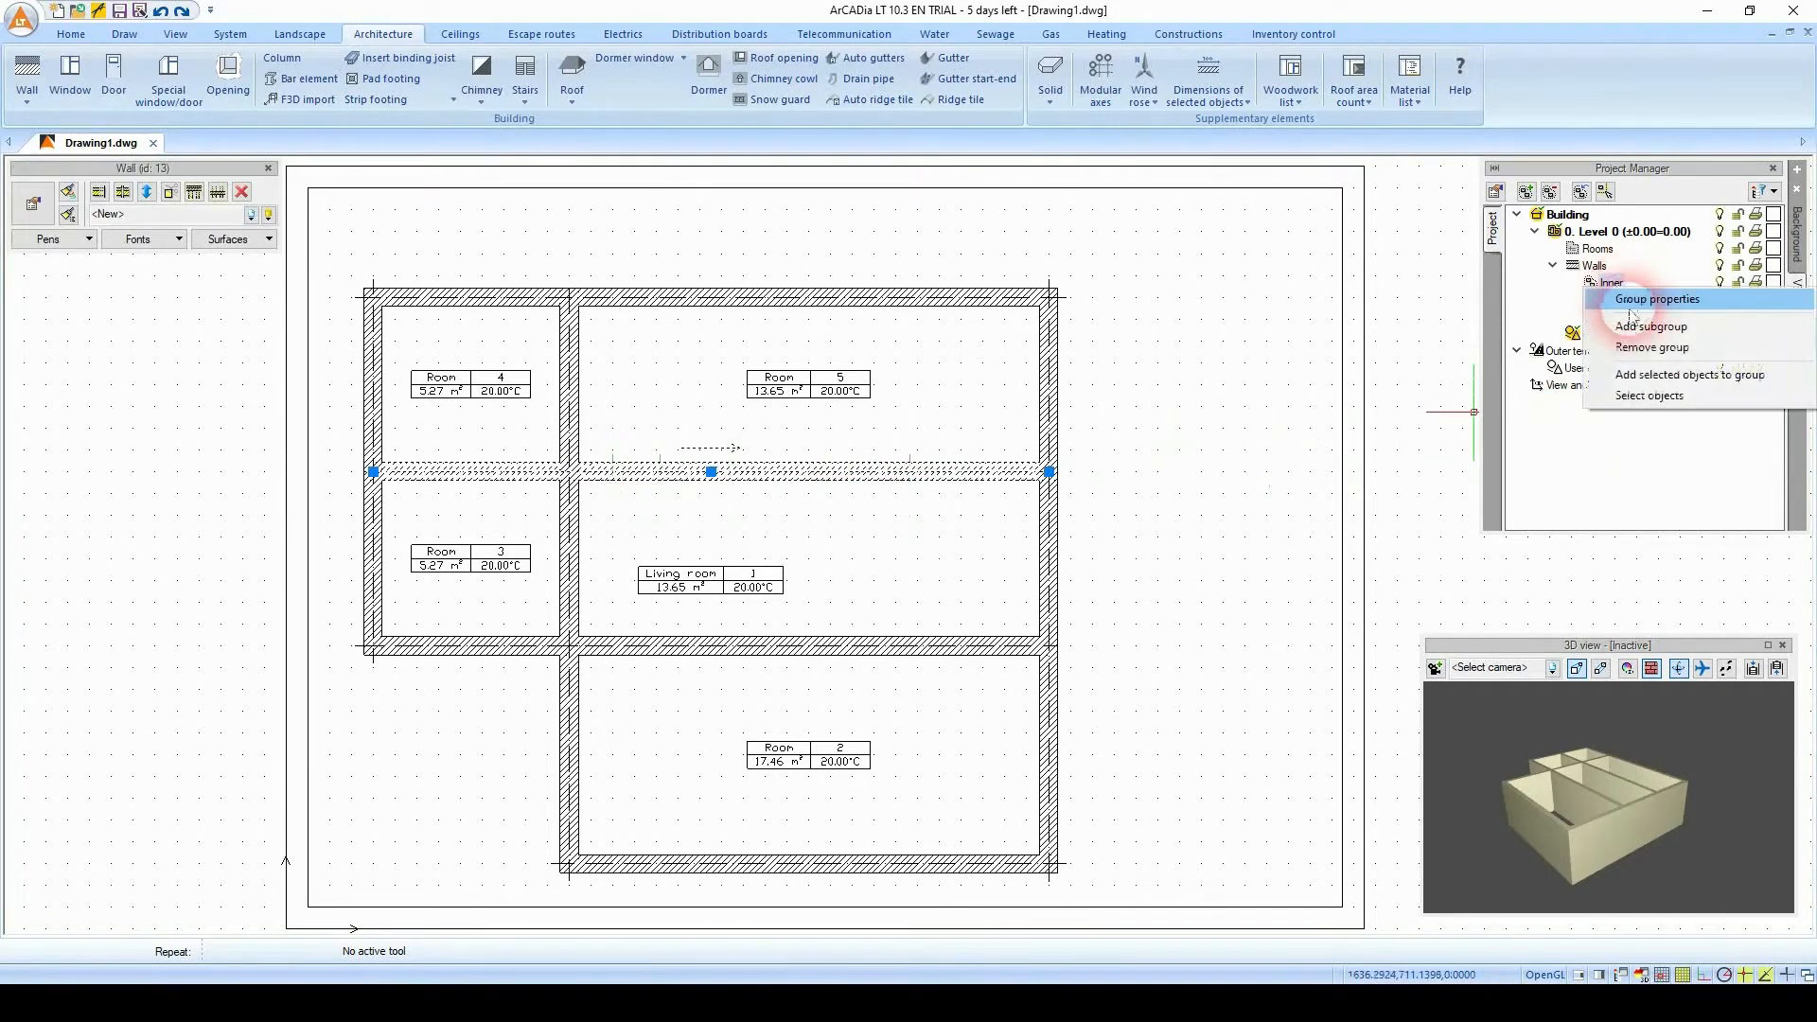
click(1642, 376)
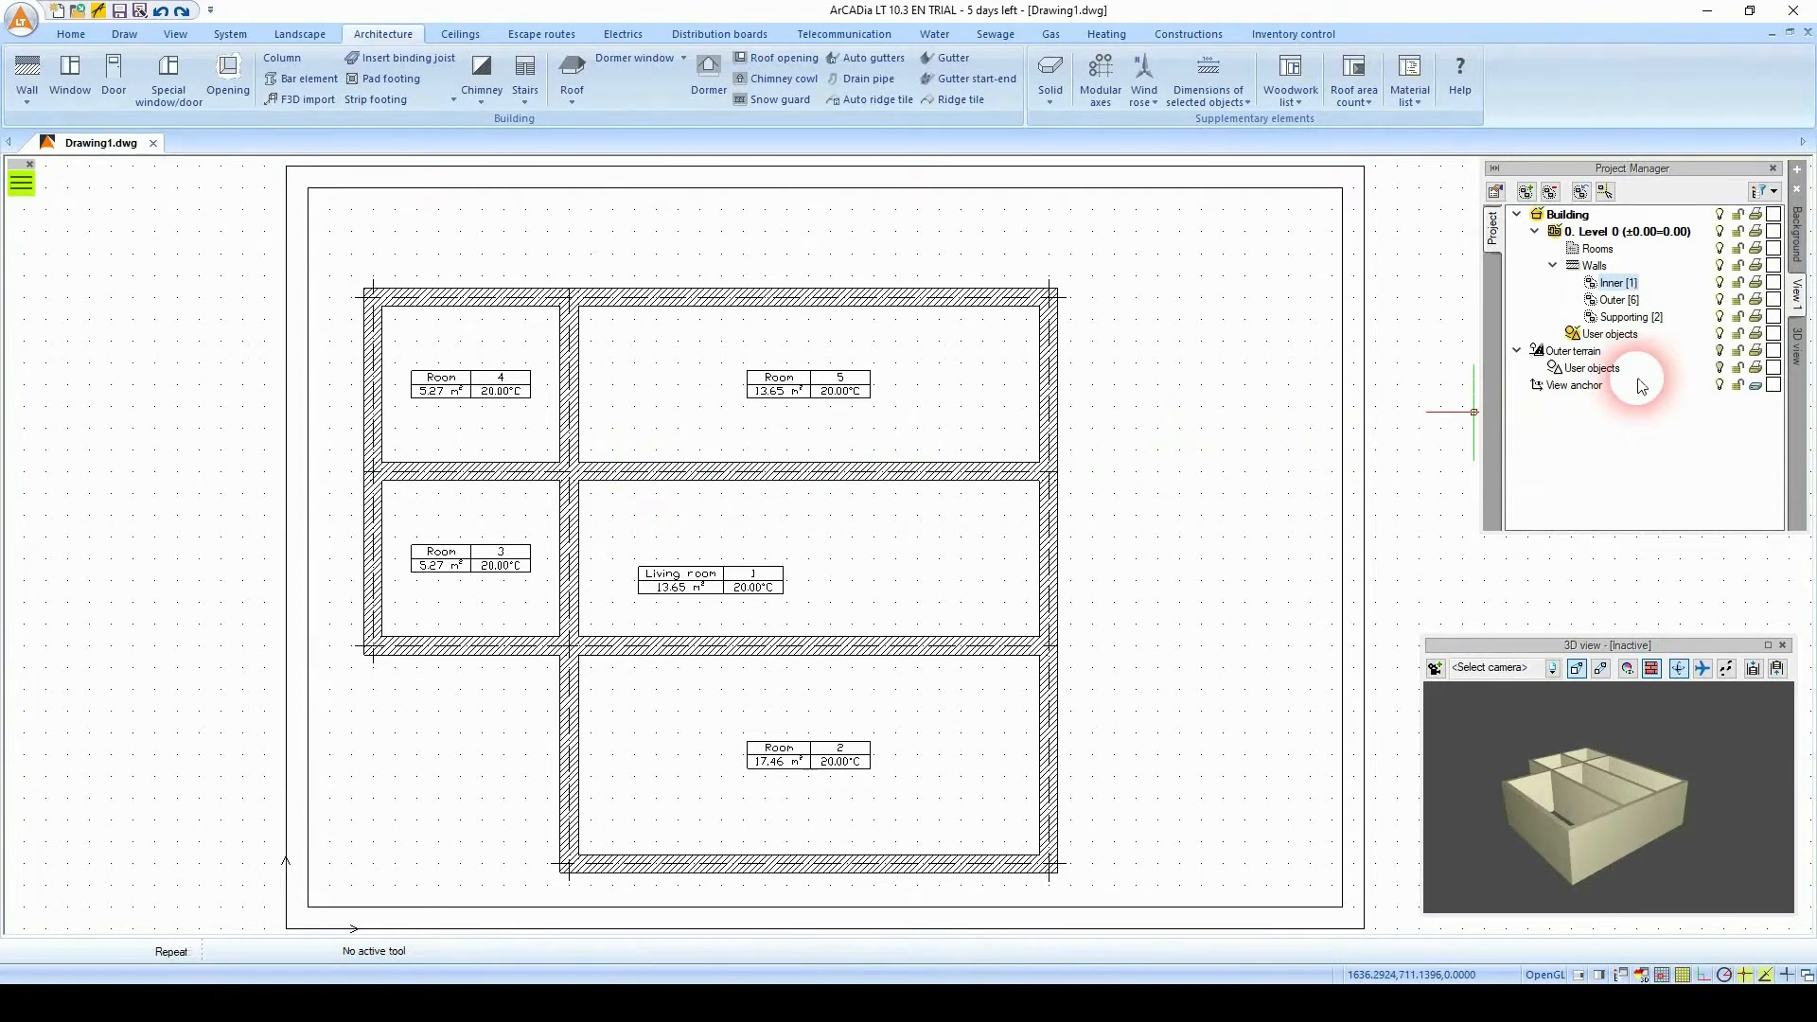
Add a 25 cm Warm layer of Foamed polystyrene 10 to all walls of the Outer group.
right_click(1612, 301)
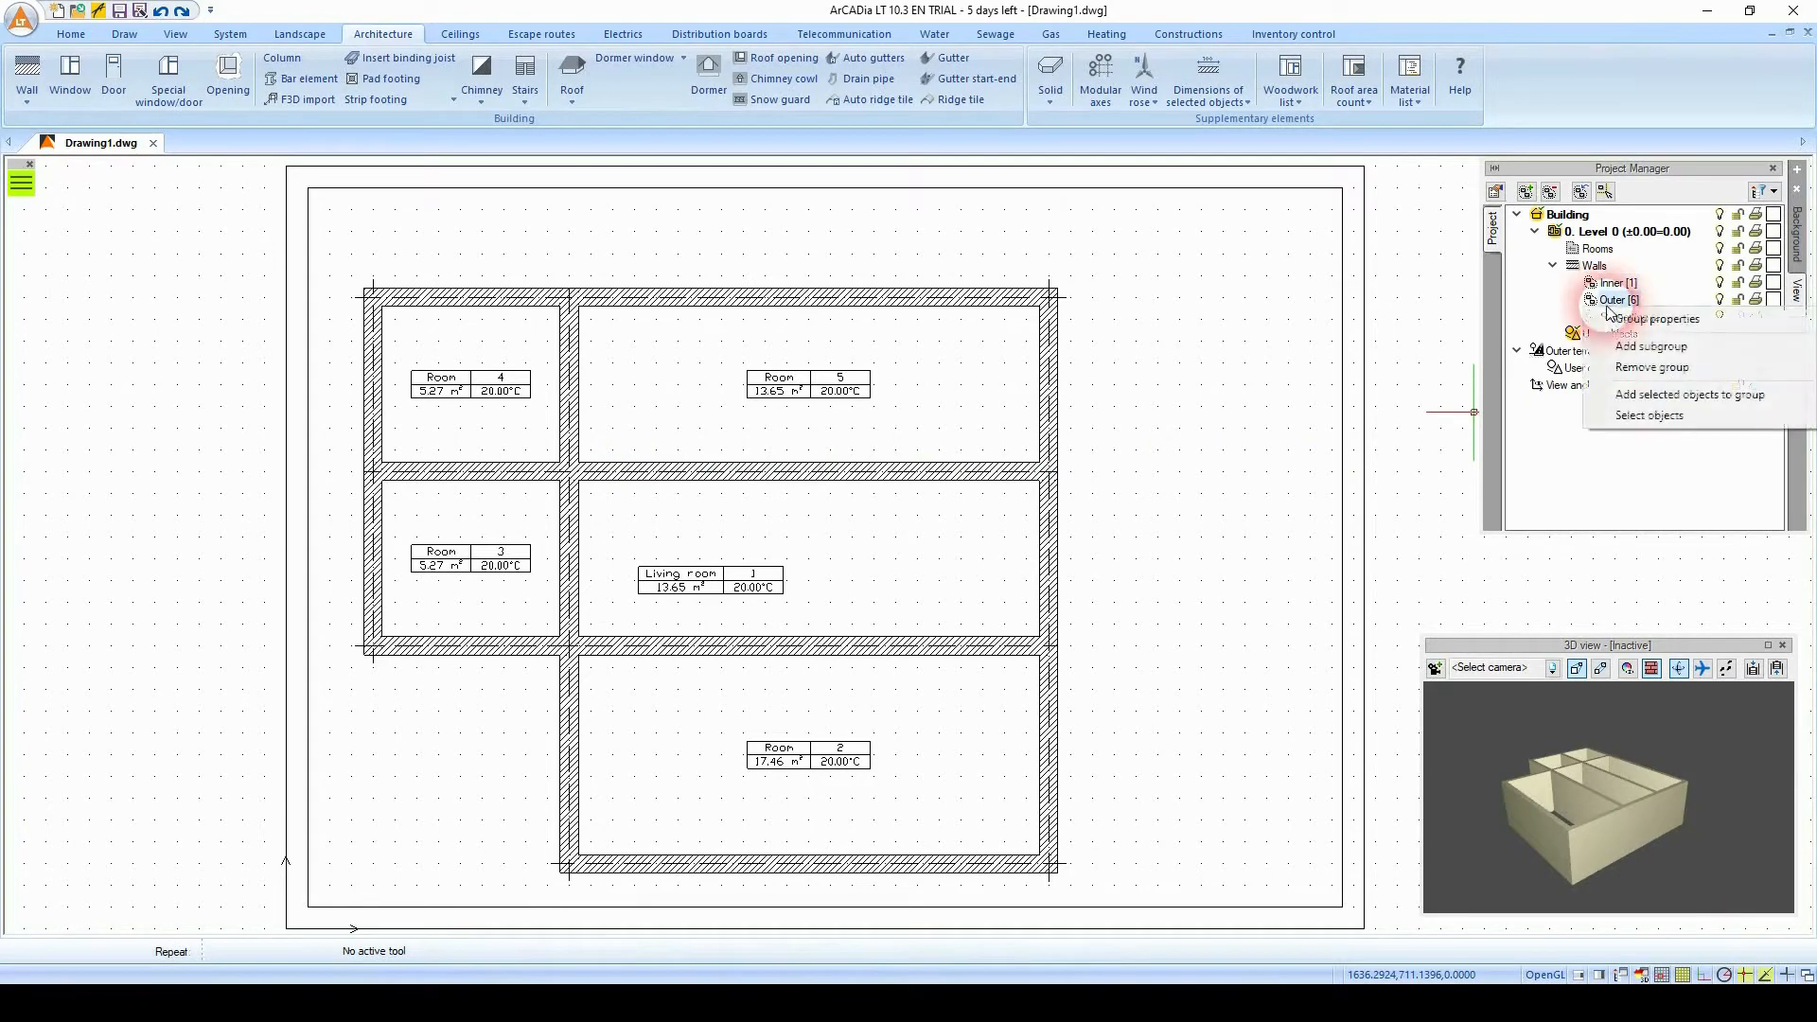
click(1640, 416)
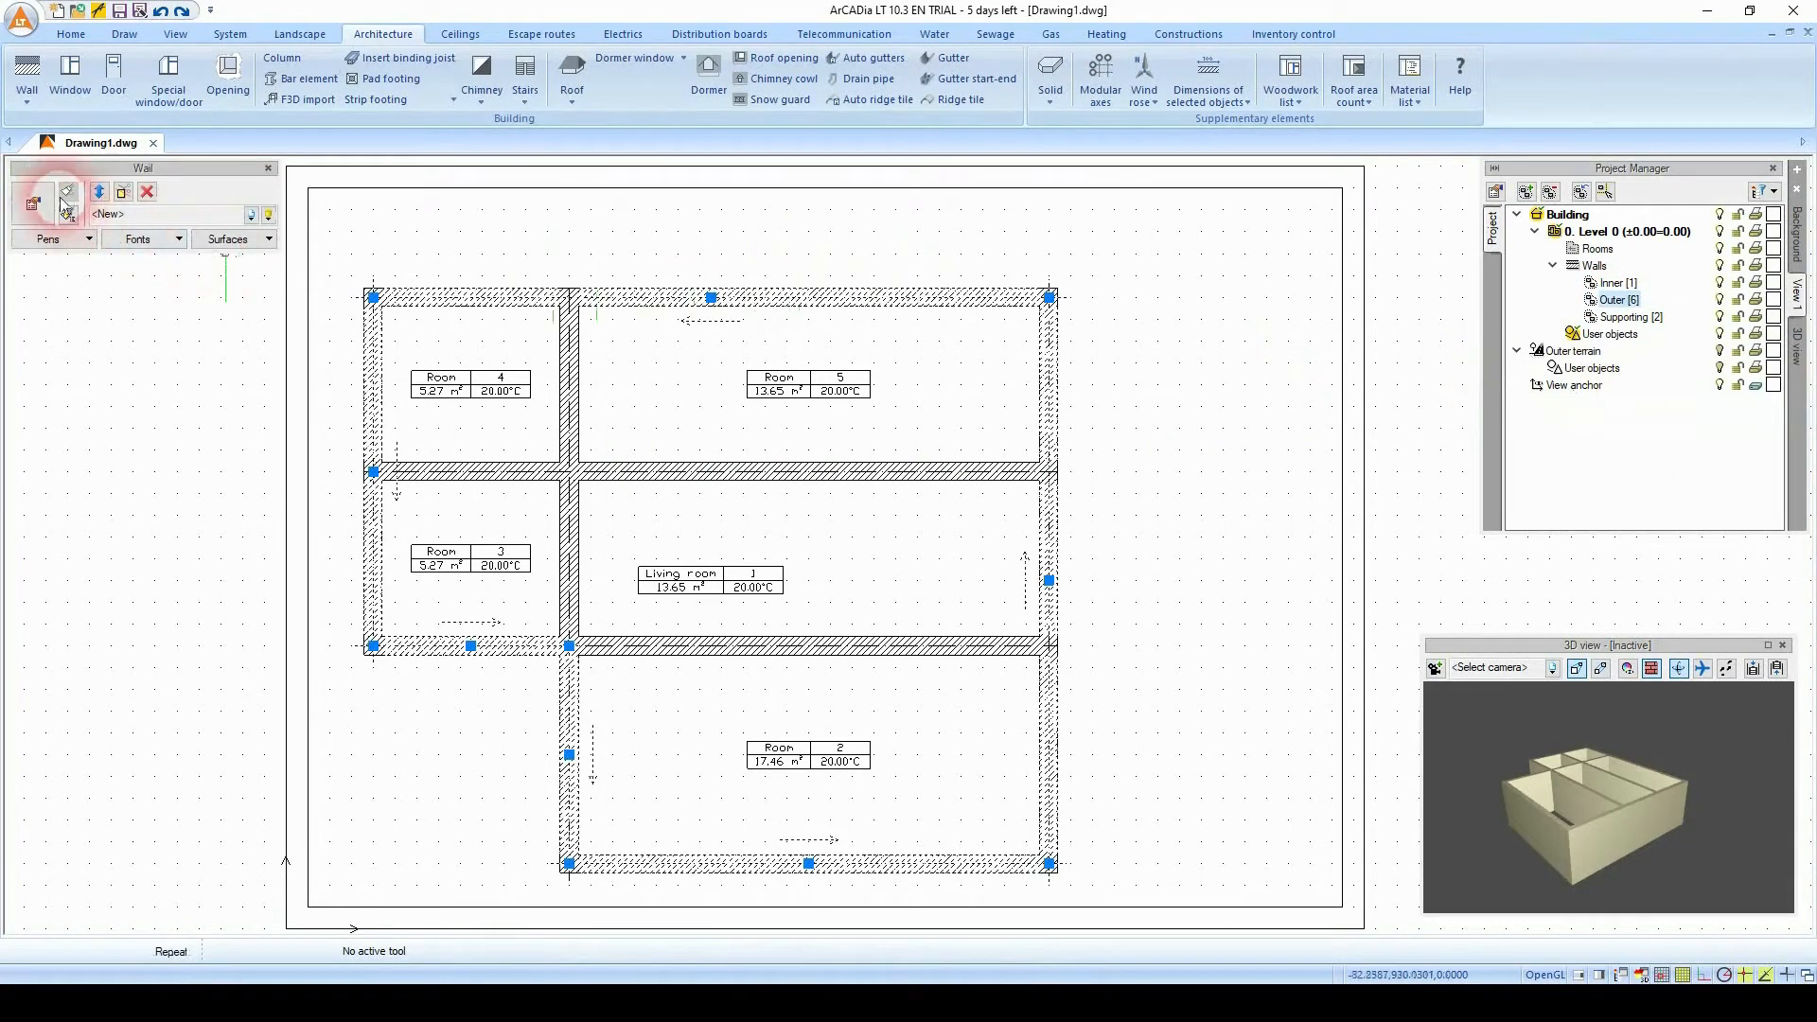
click(41, 193)
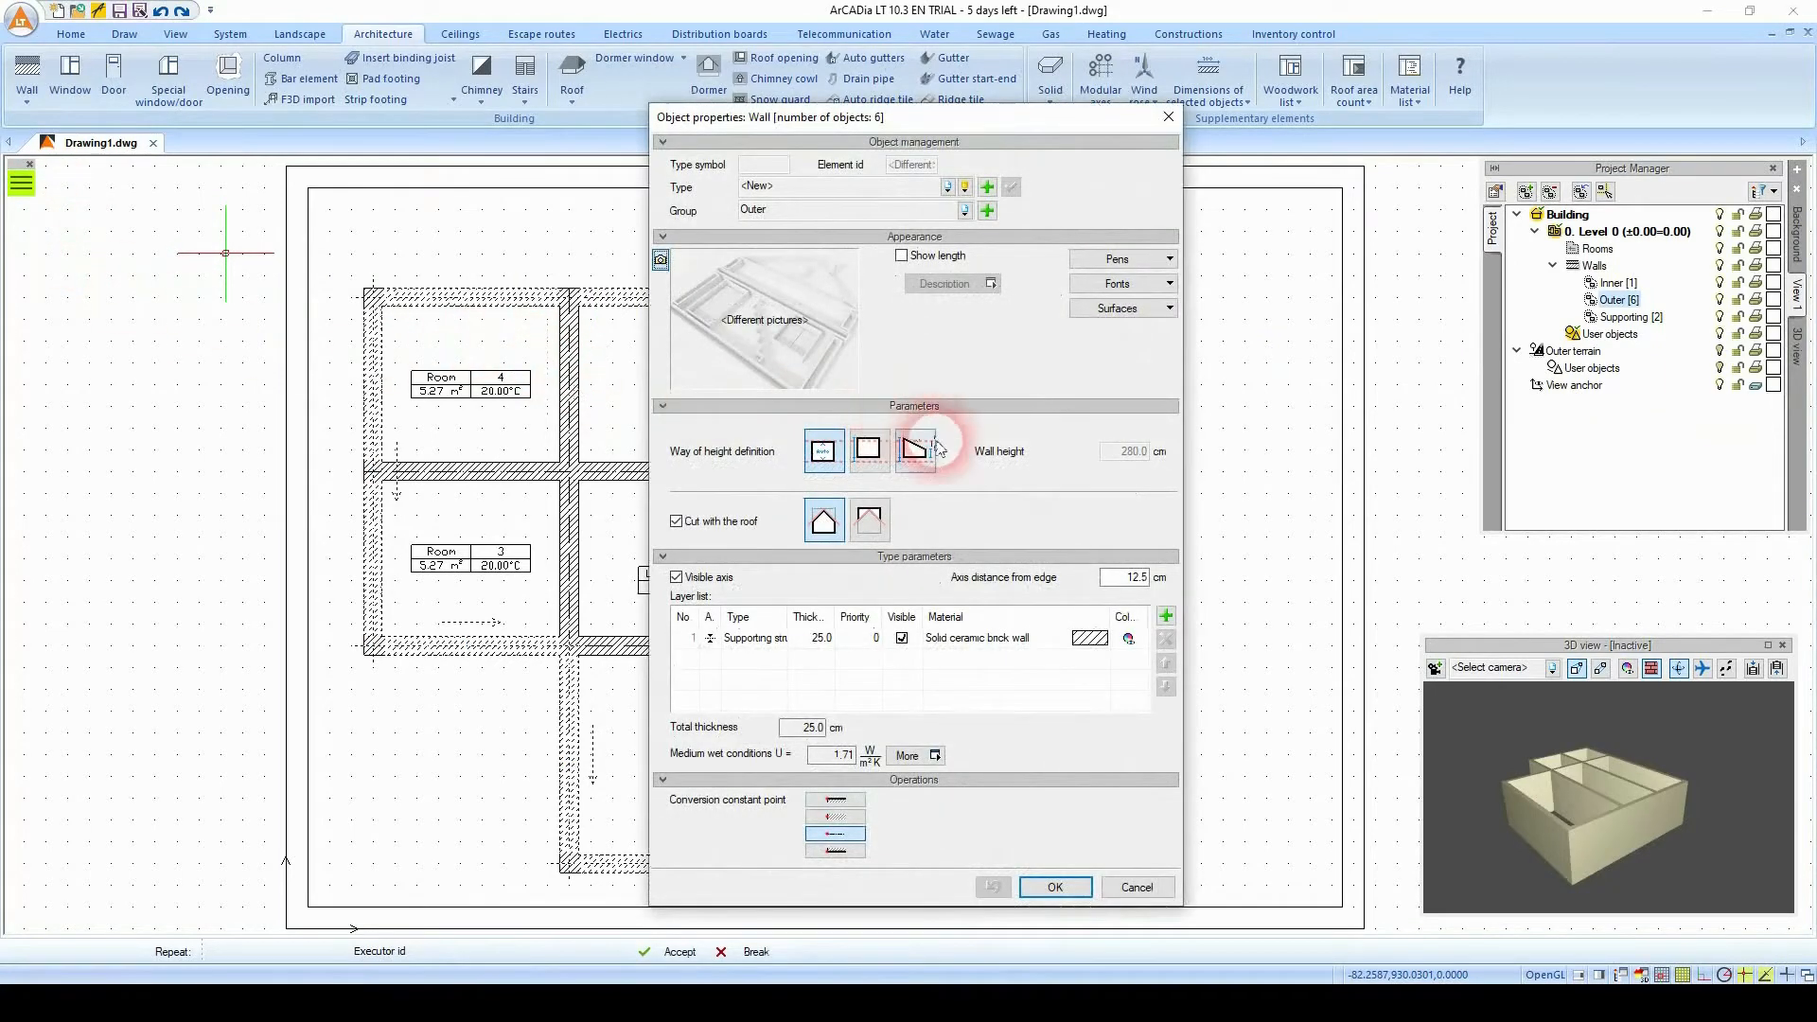
click(1166, 617)
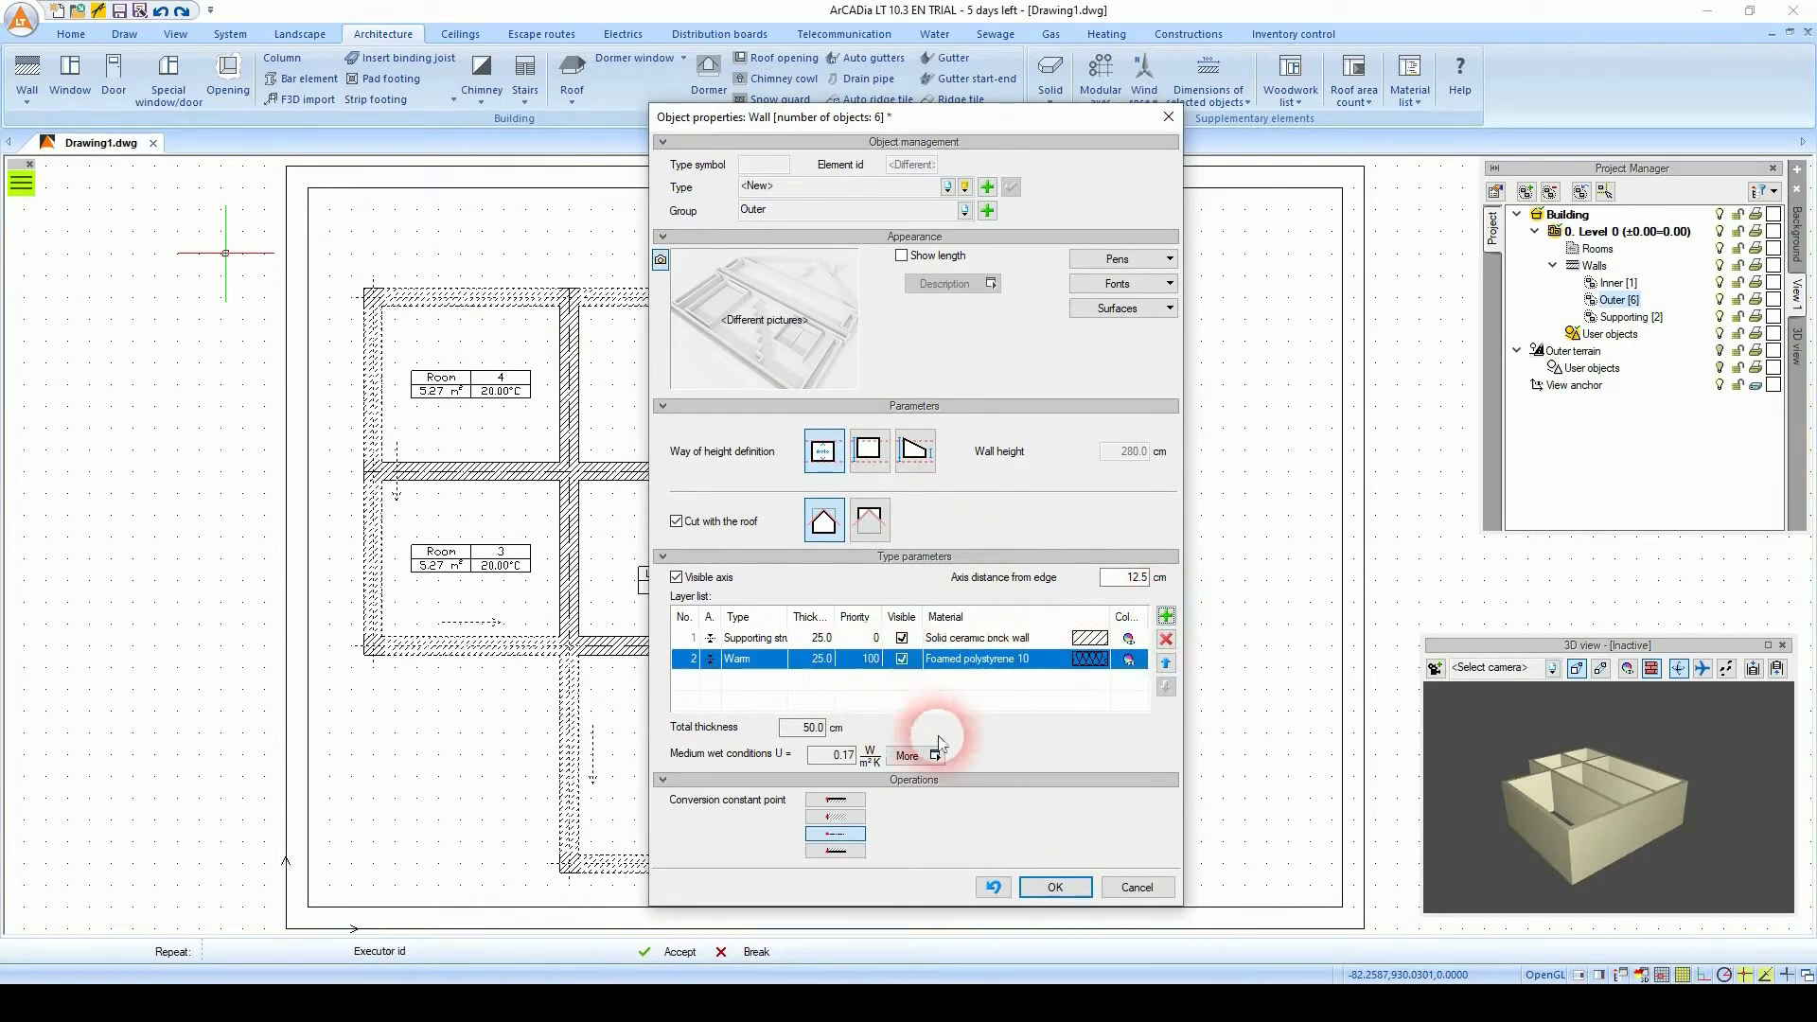
click(1038, 884)
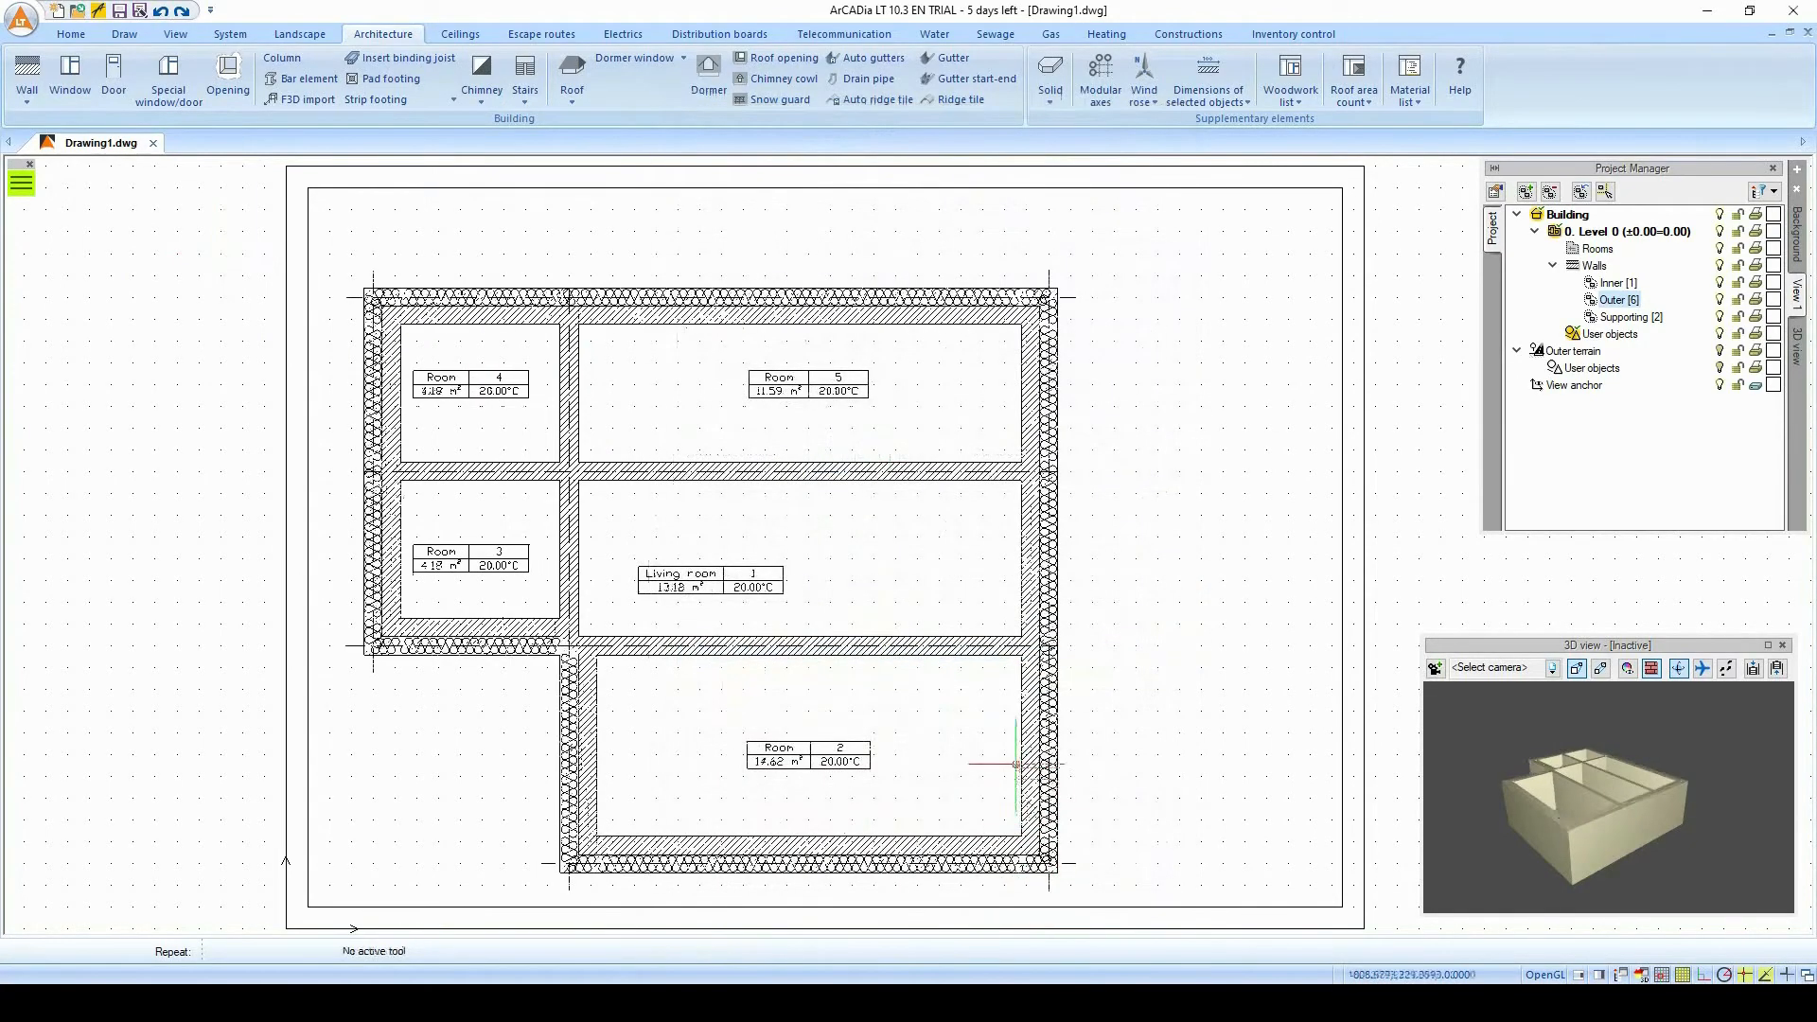
Set the brick layer thickness of the walls in the Supporting group to 35 cm.
right_click(1608, 324)
click(1616, 430)
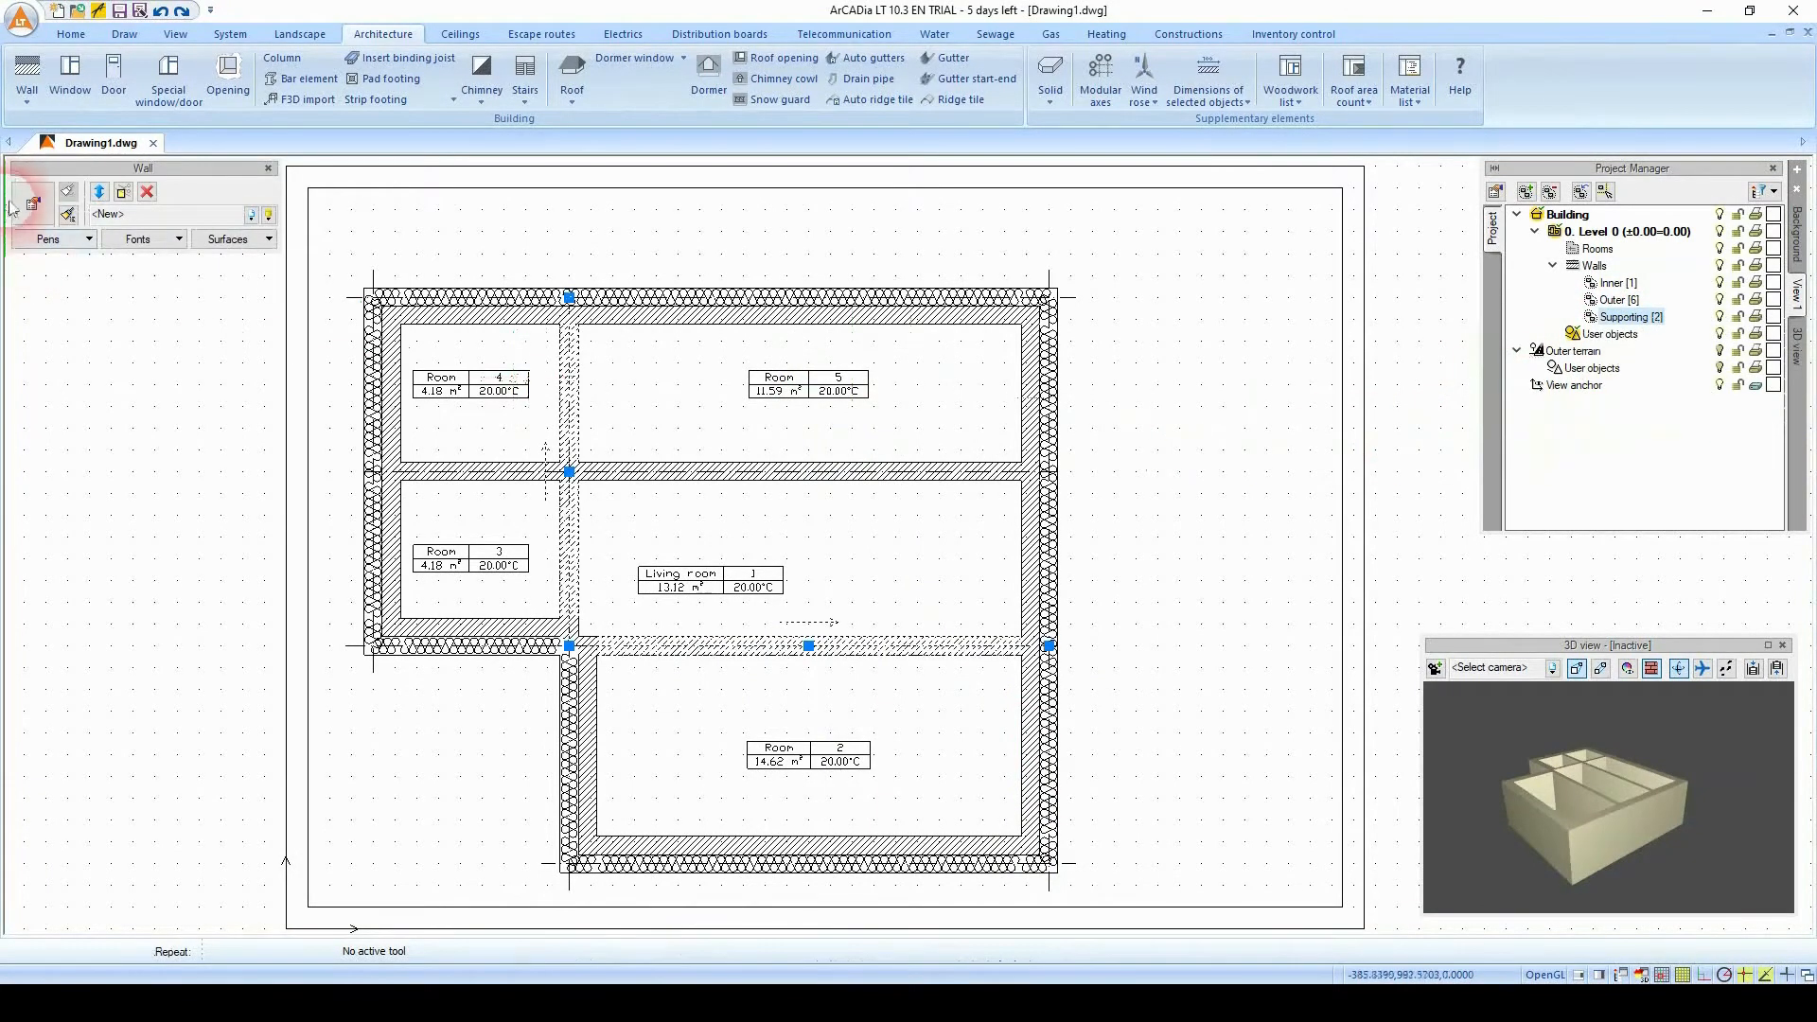
click(32, 205)
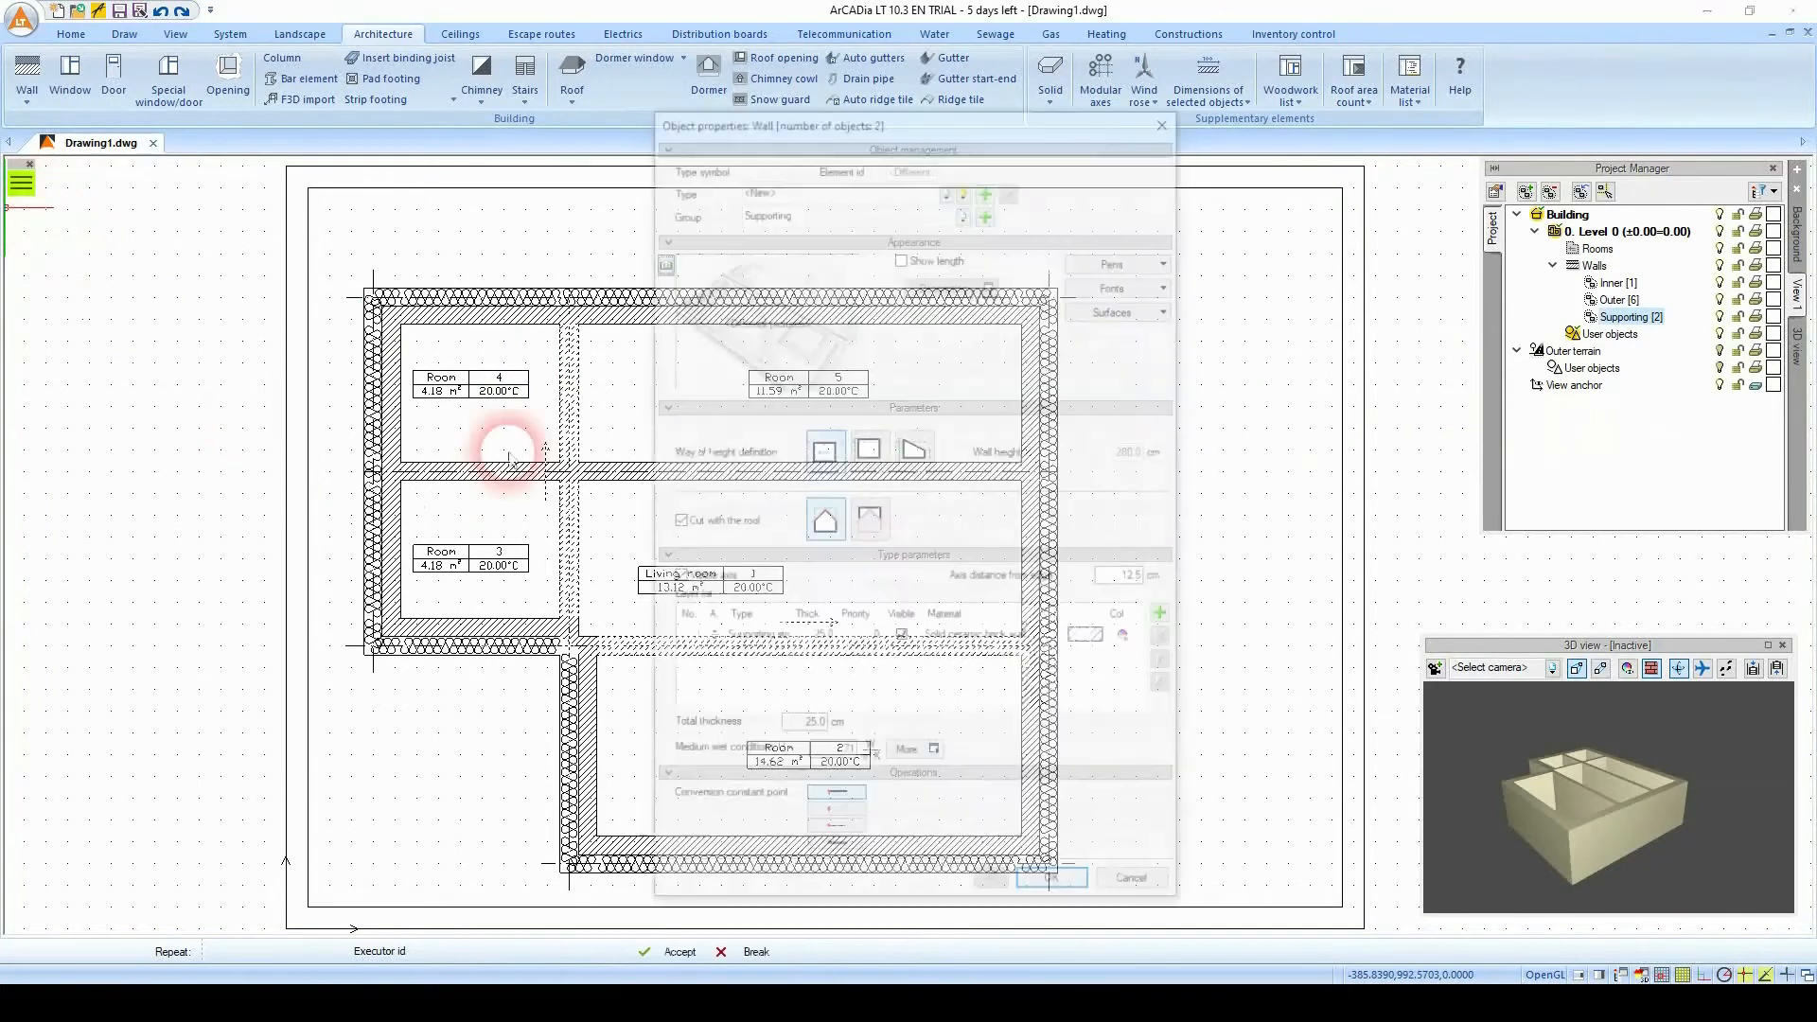
click(815, 638)
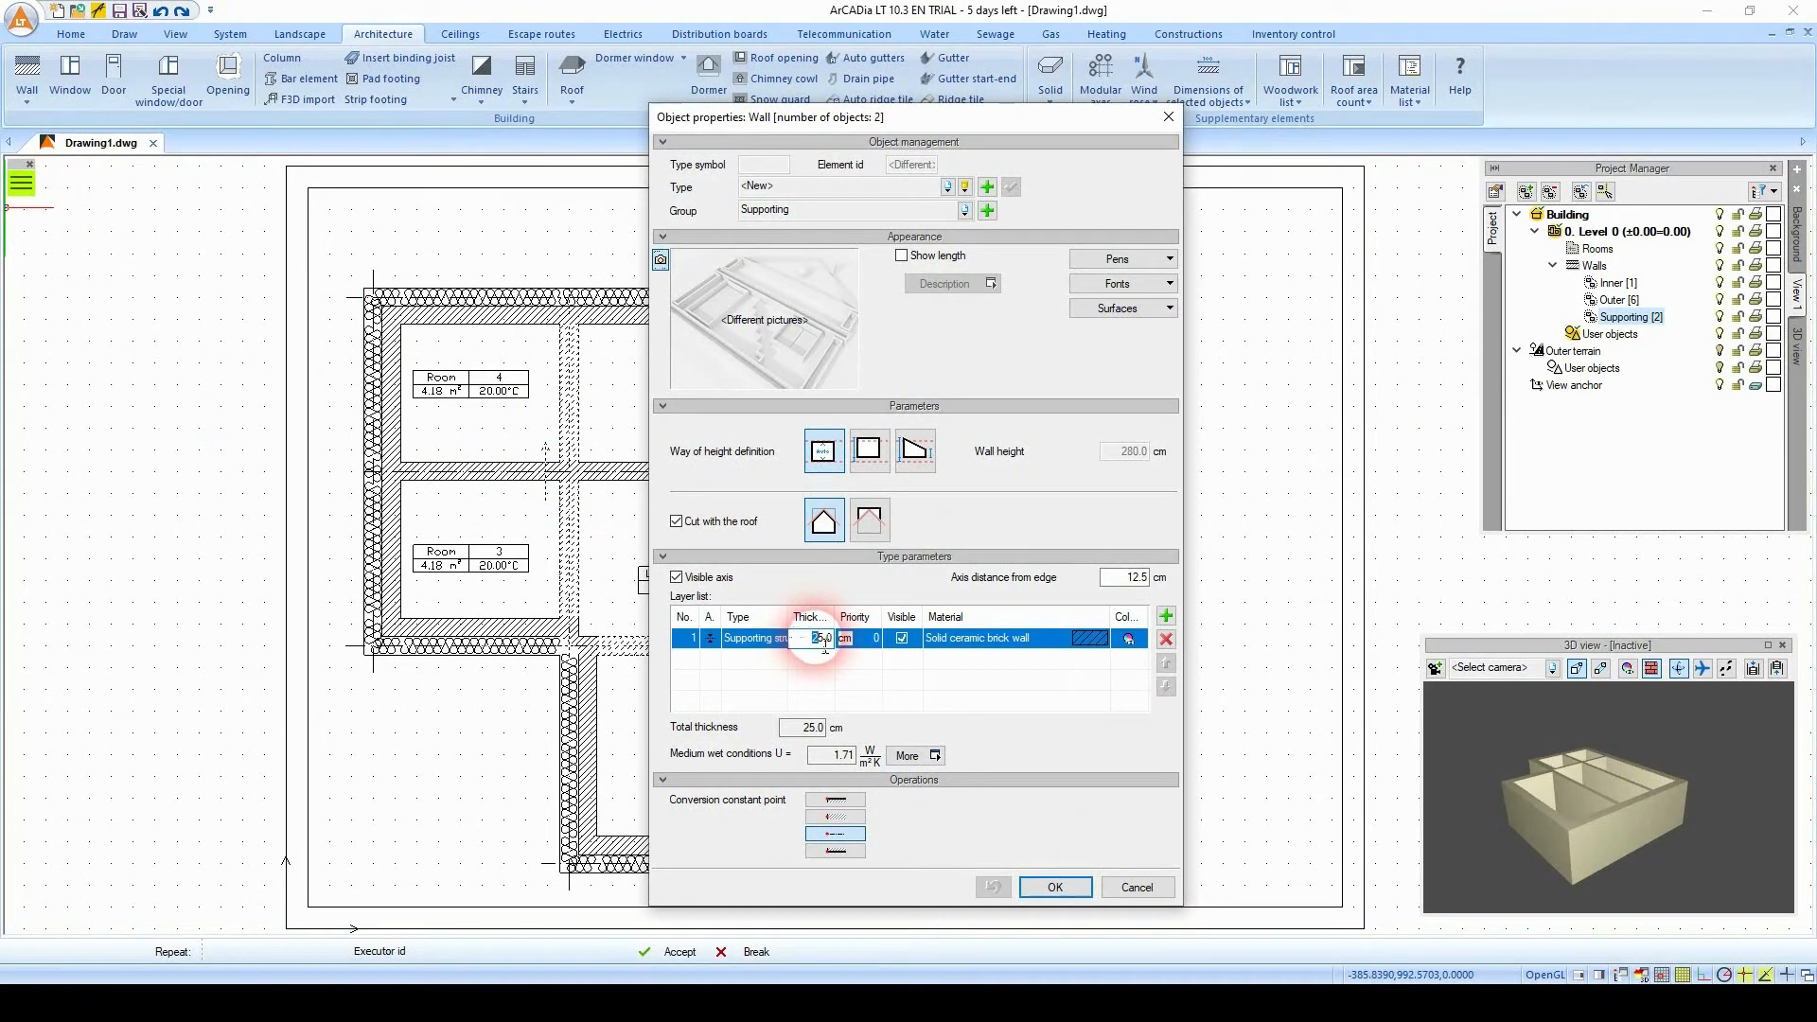
text(3)
key(Return)
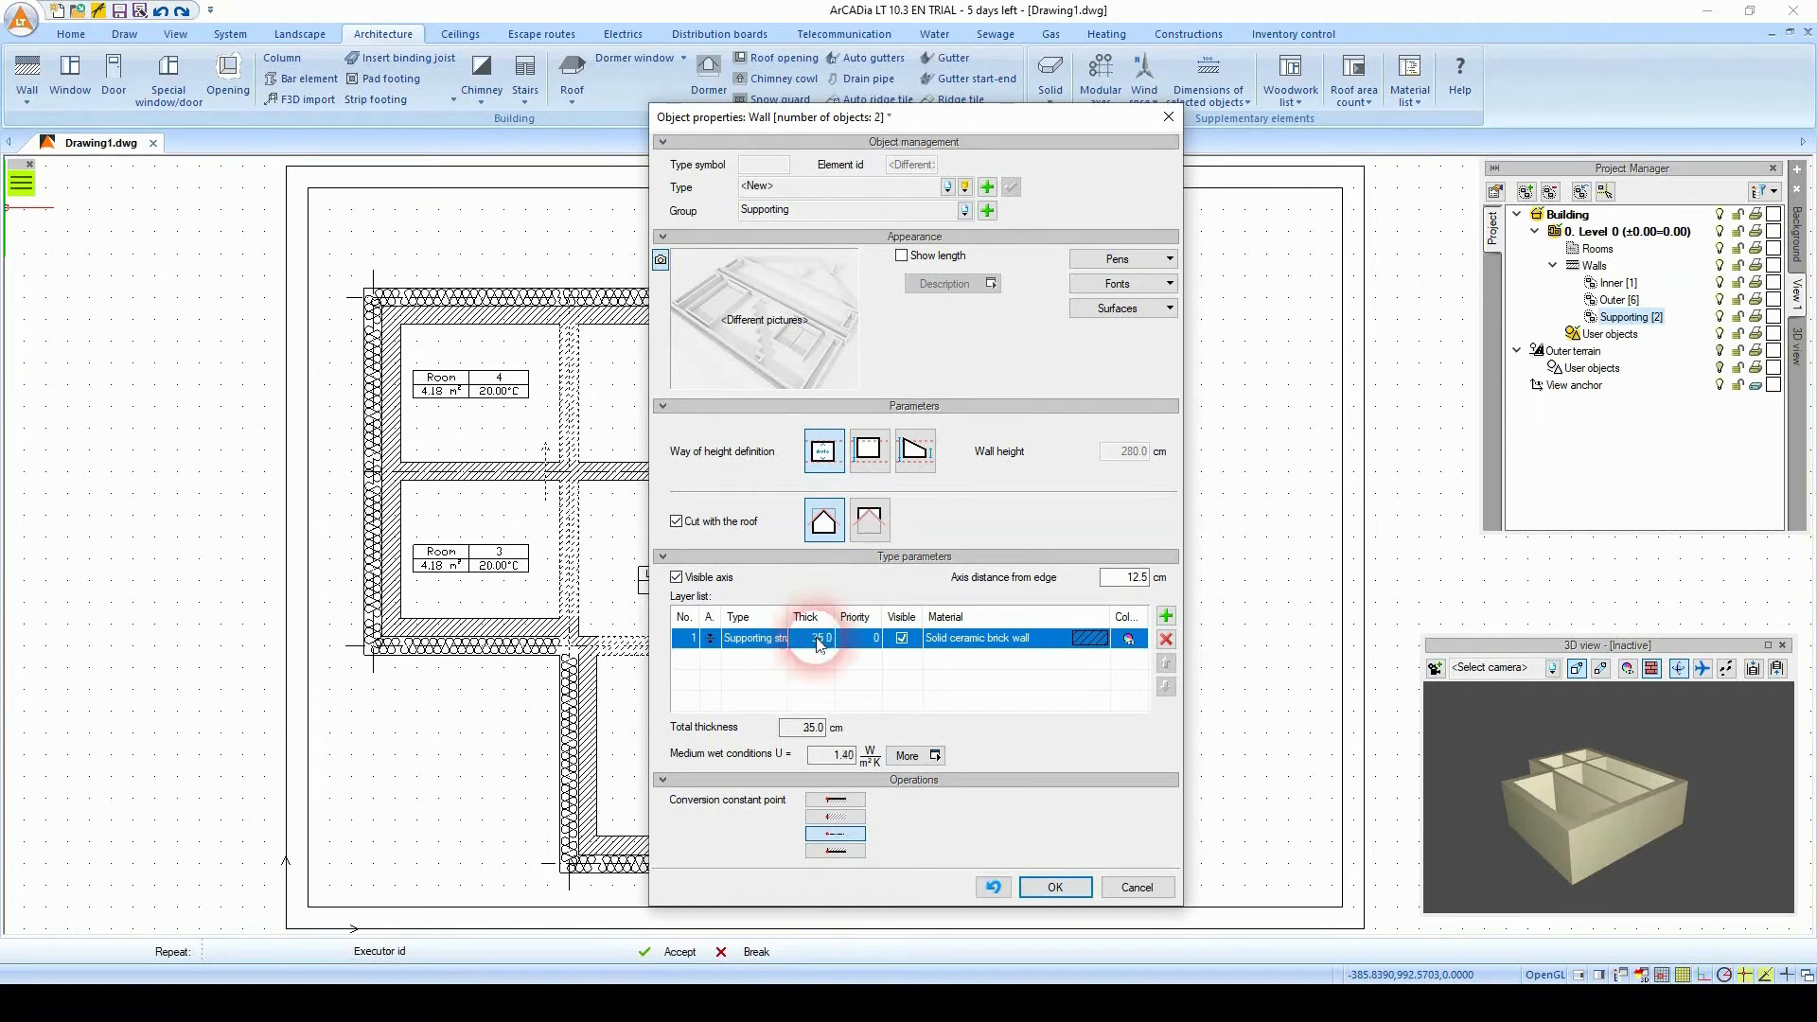
click(1055, 887)
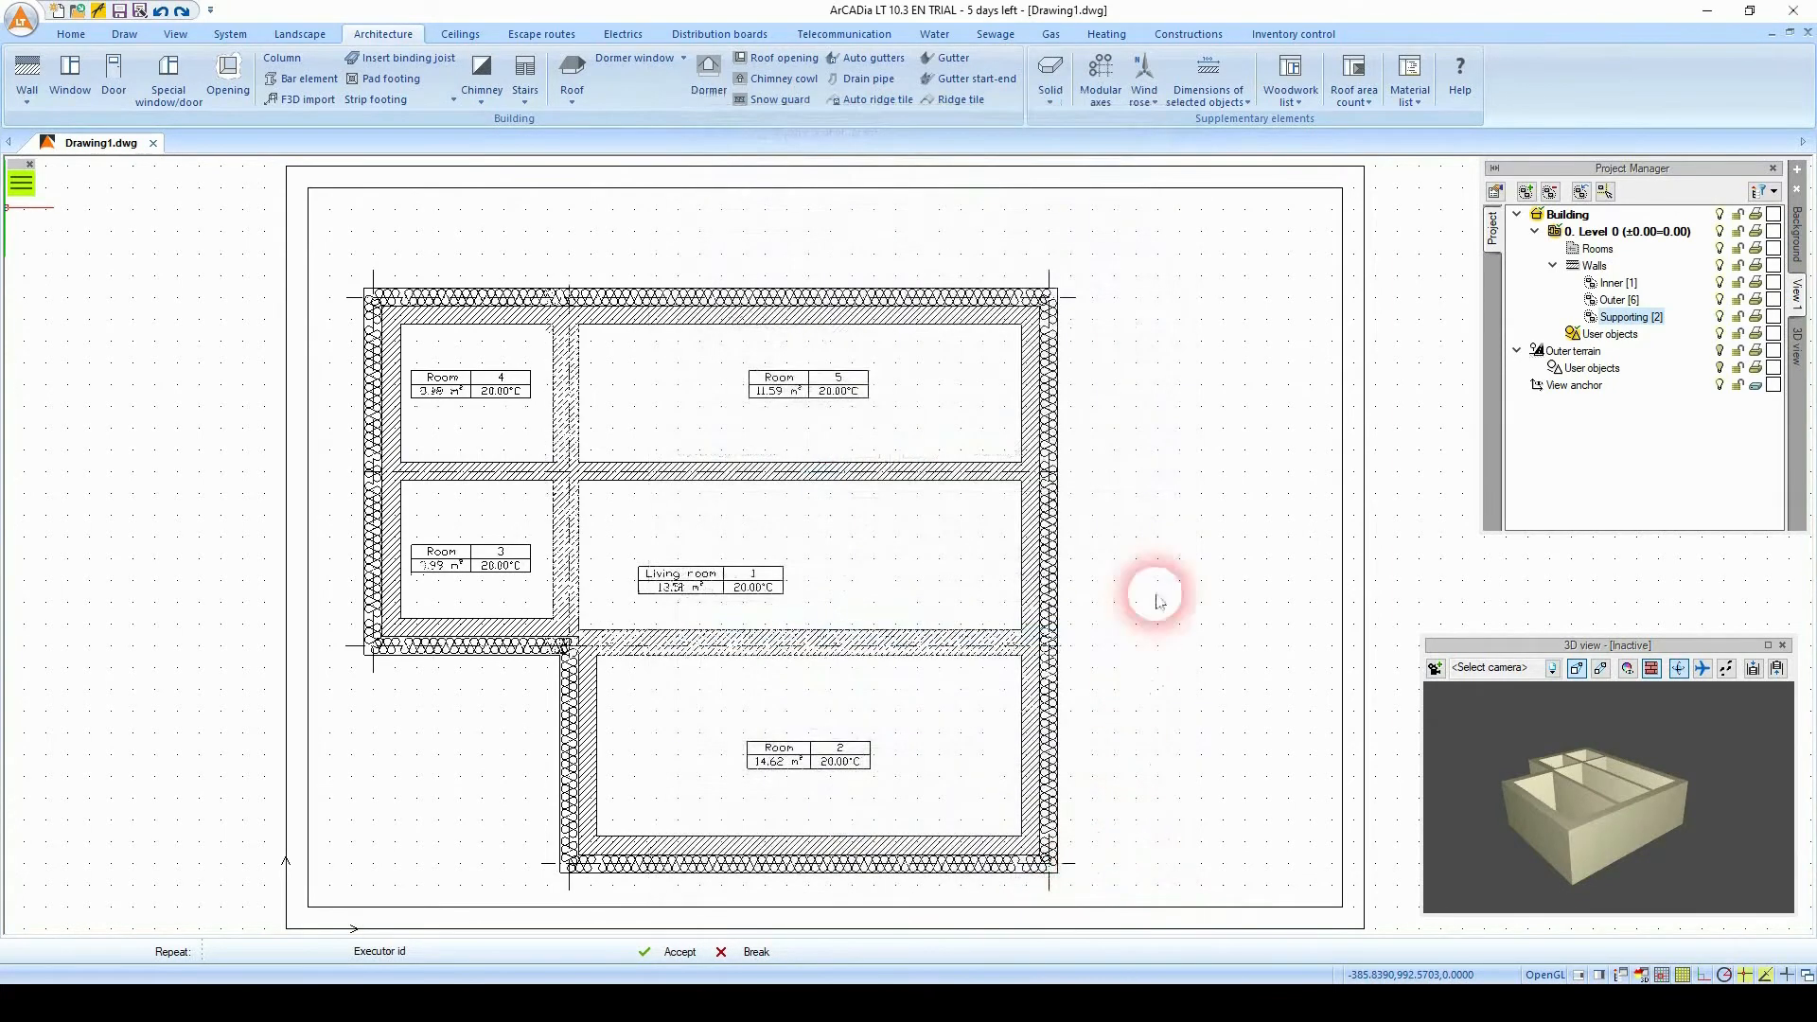
Set the brick layer thickness of the wall in the Inner group to 15 cm.
right_click(1613, 283)
click(1642, 395)
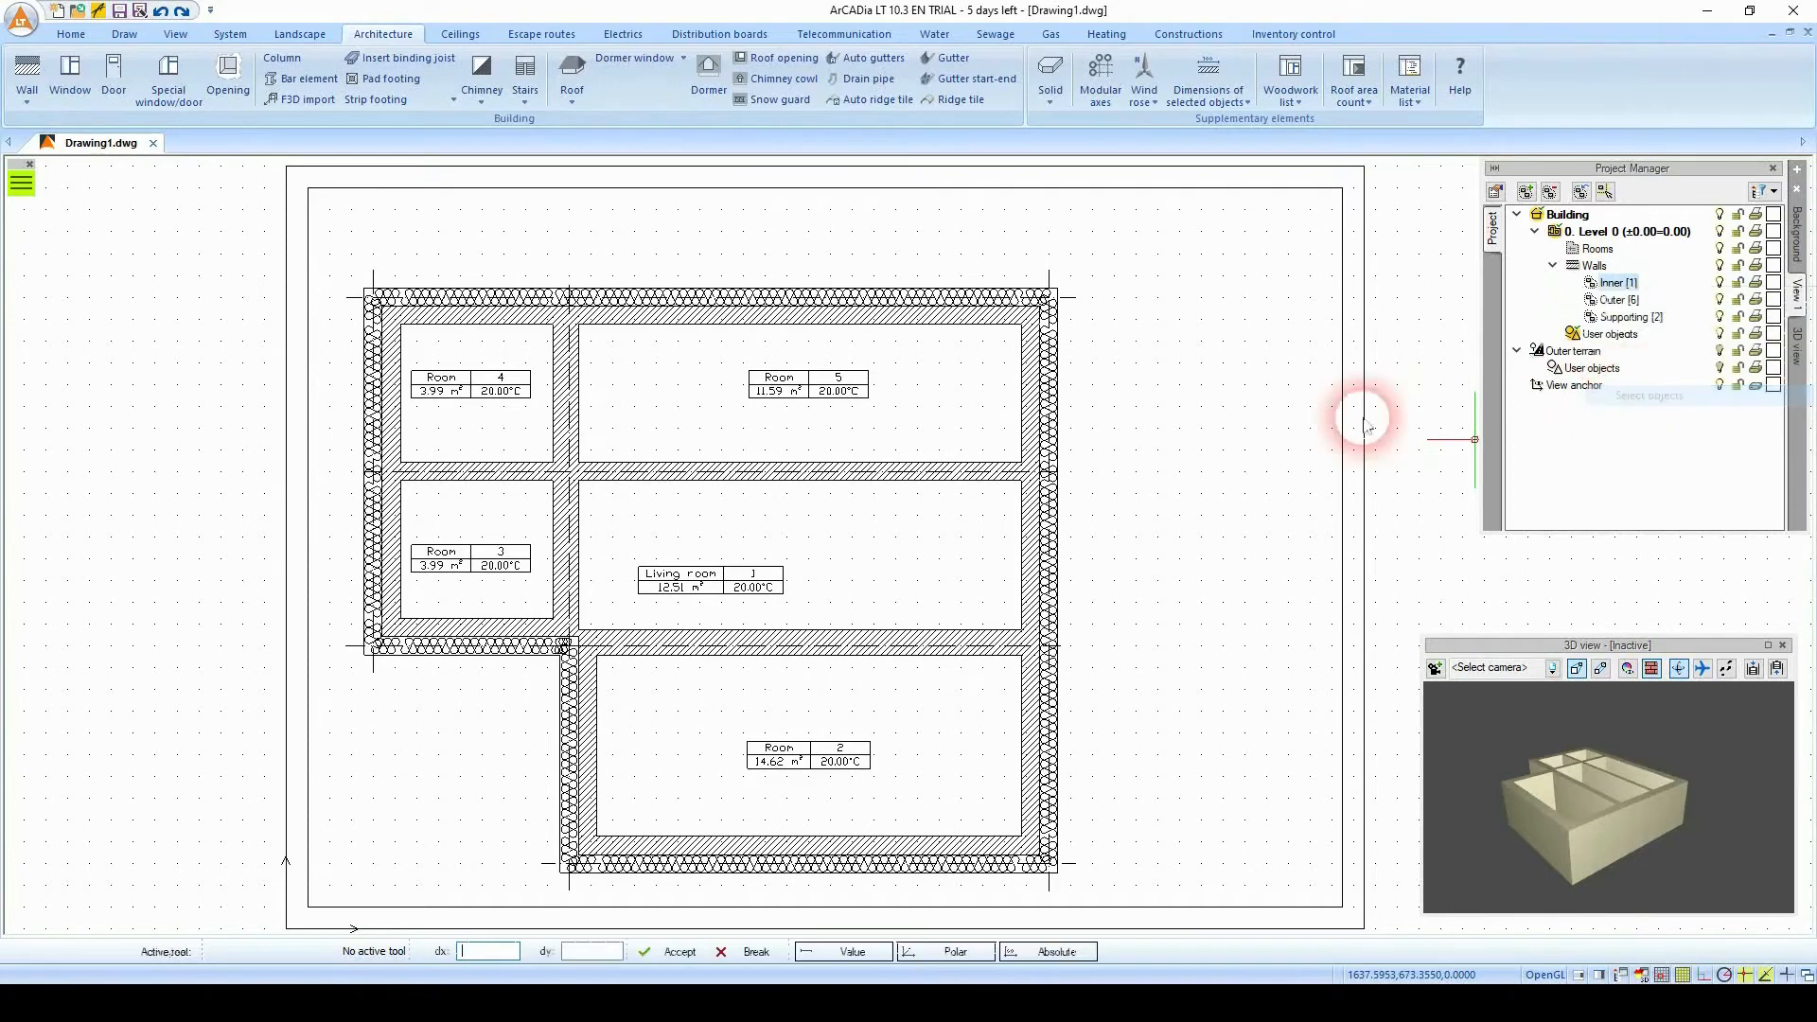
click(34, 203)
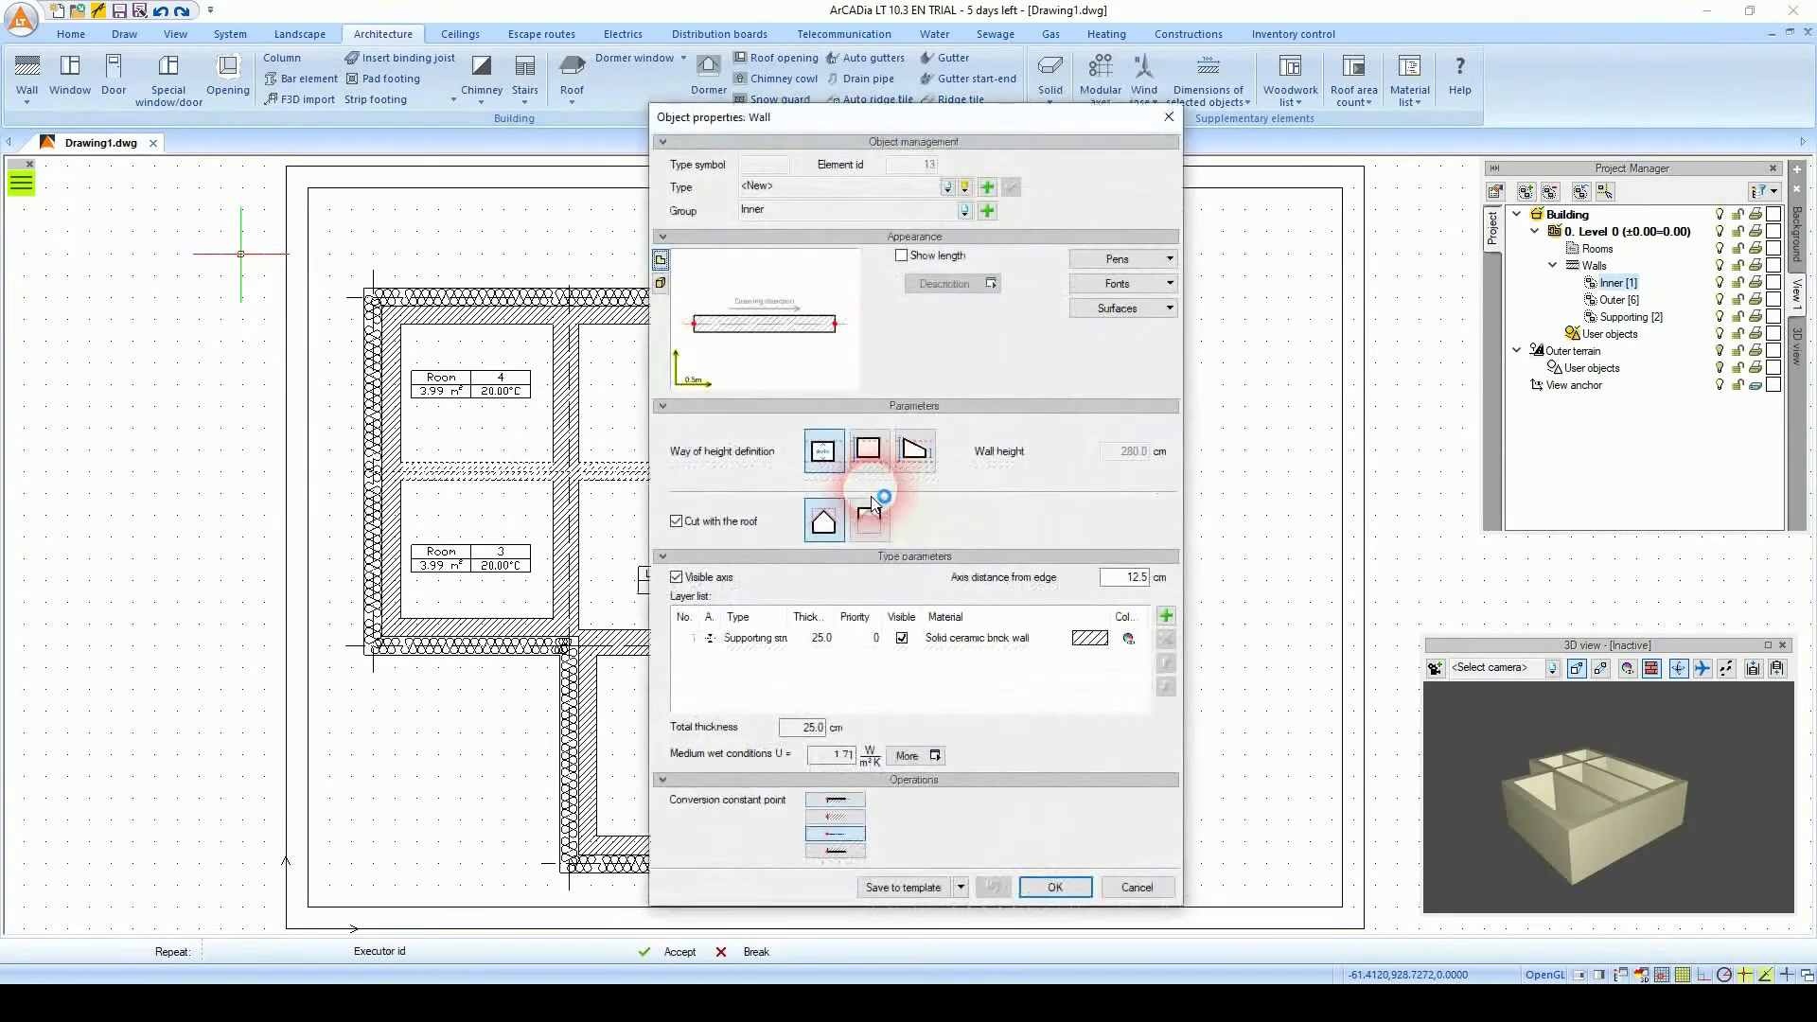
click(821, 638)
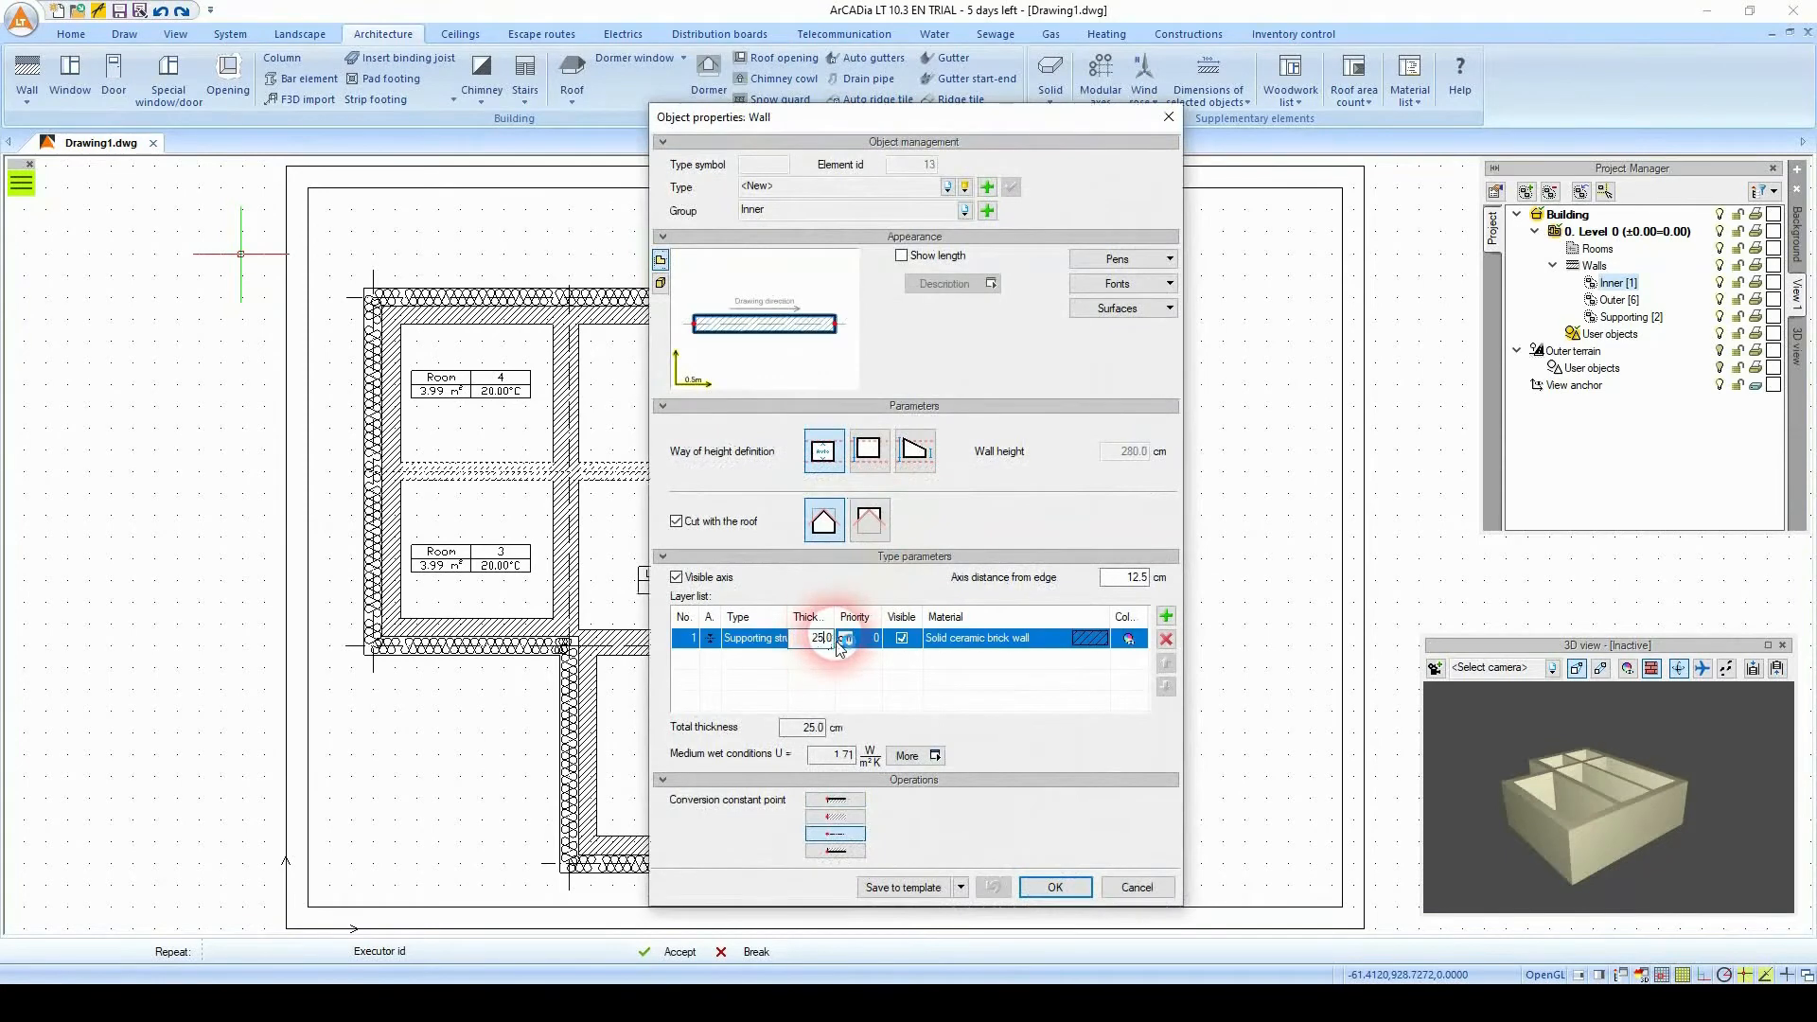
text(15)
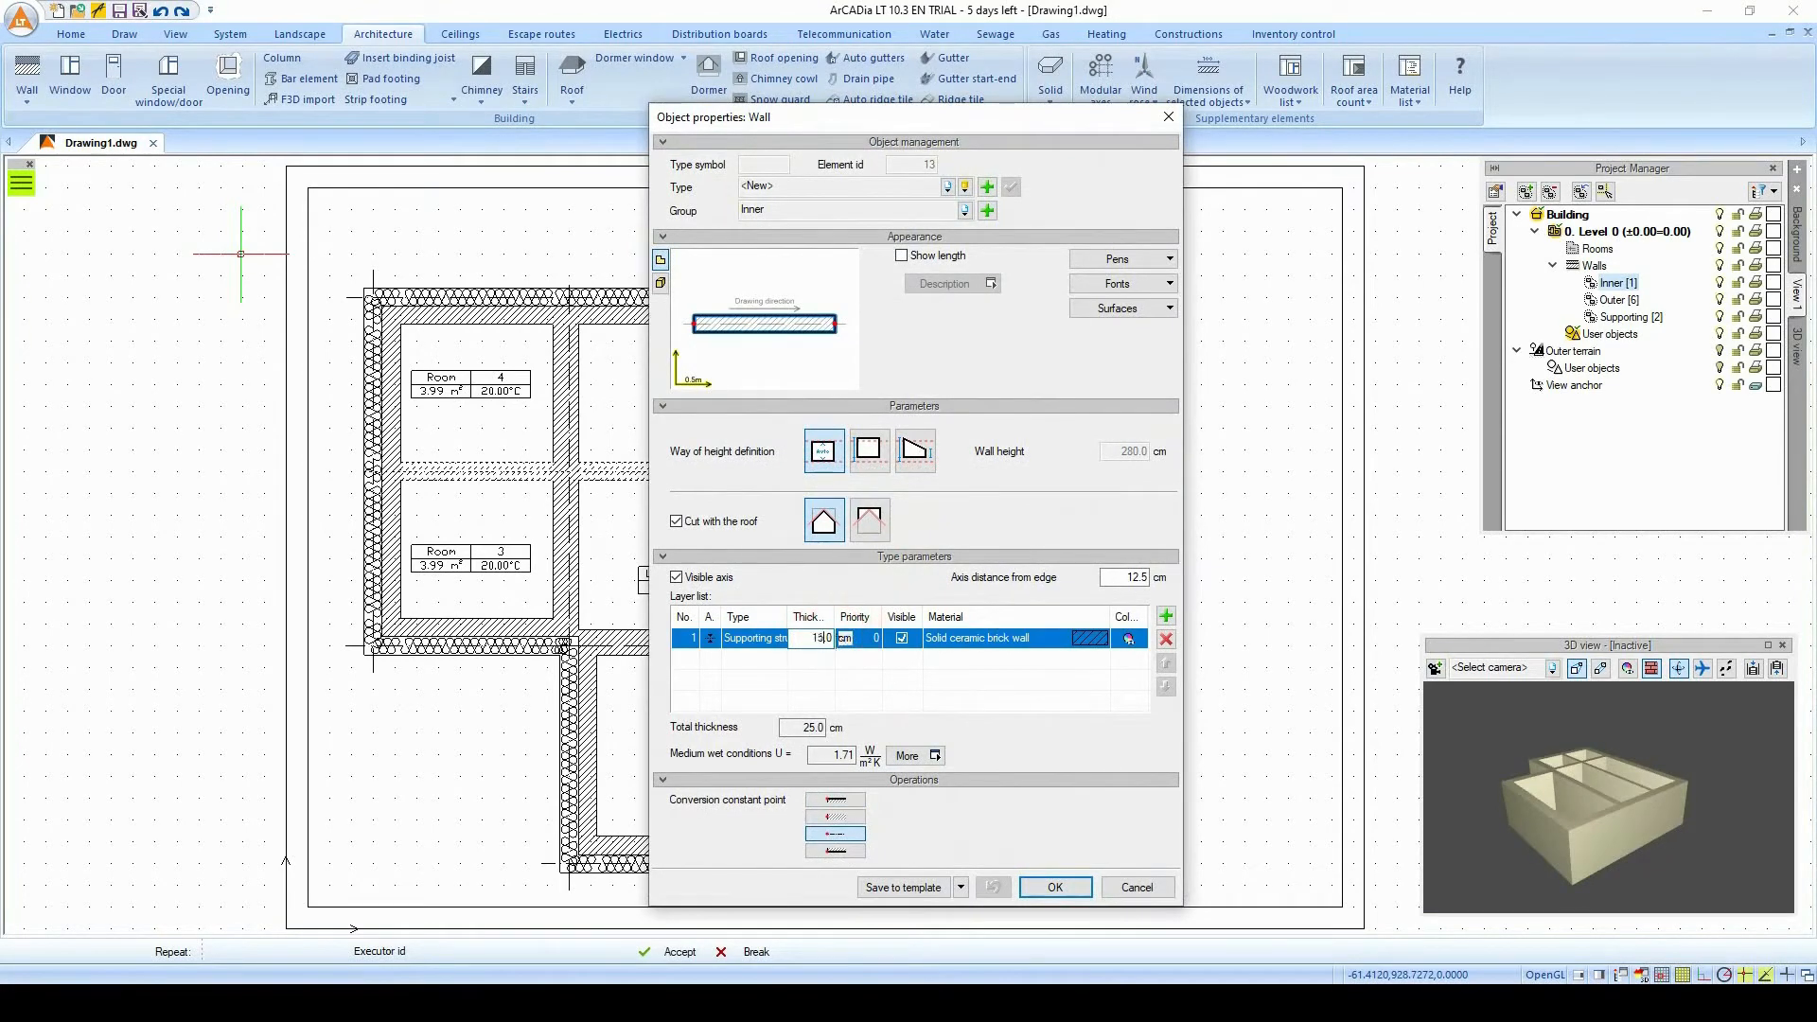
key(Return)
click(1032, 871)
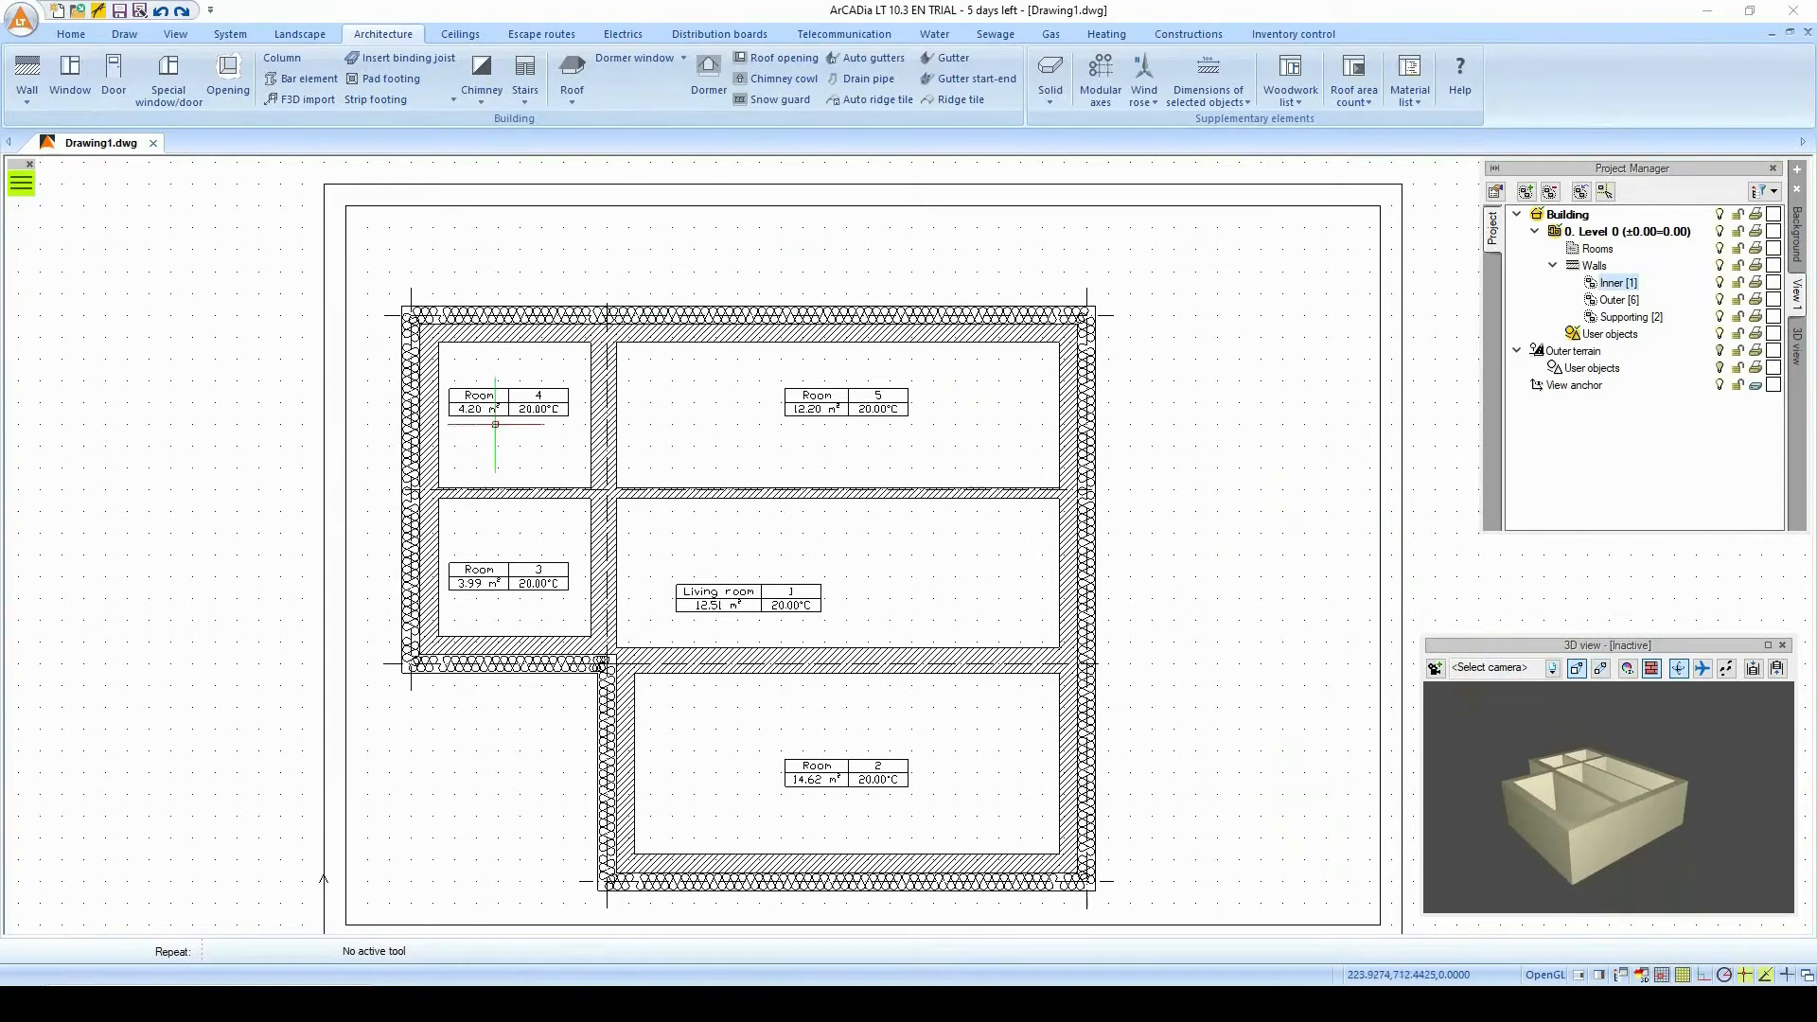
Using the outer wall's settings, draw three walls about 240 cm long each to enclose a new room outside the west wall of Room 3.
click(416, 442)
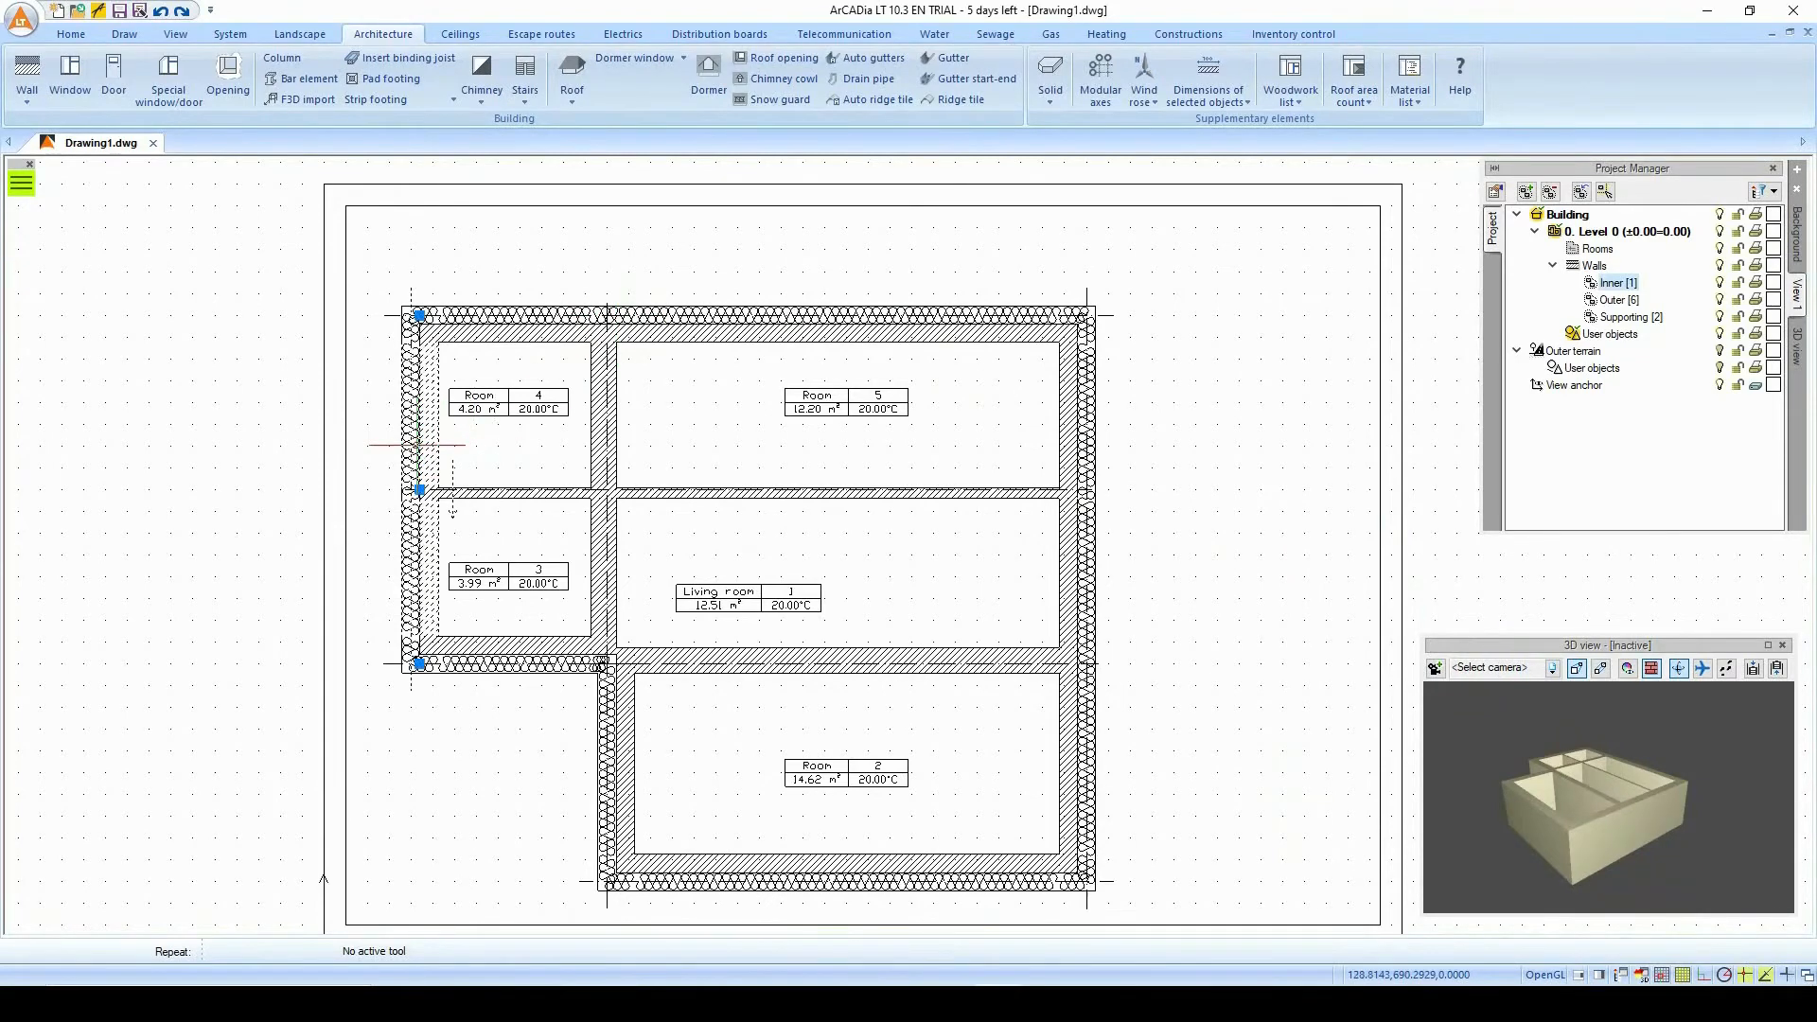
click(27, 75)
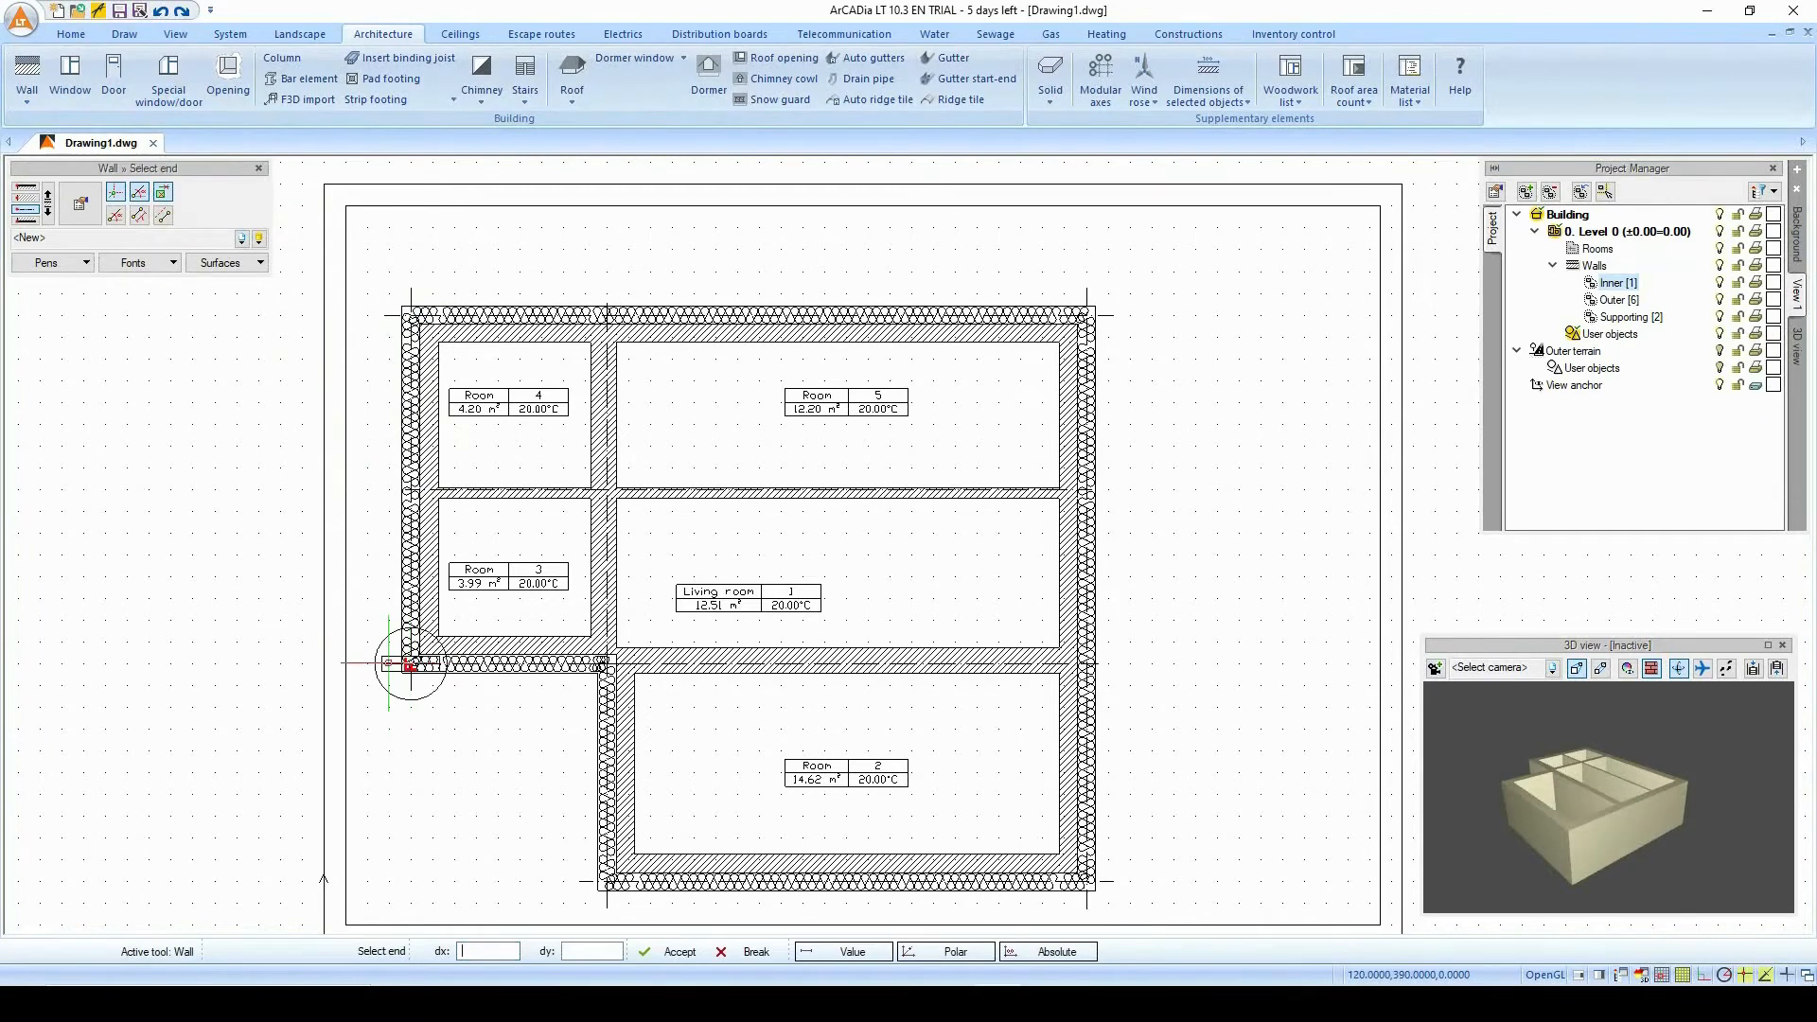
click(236, 662)
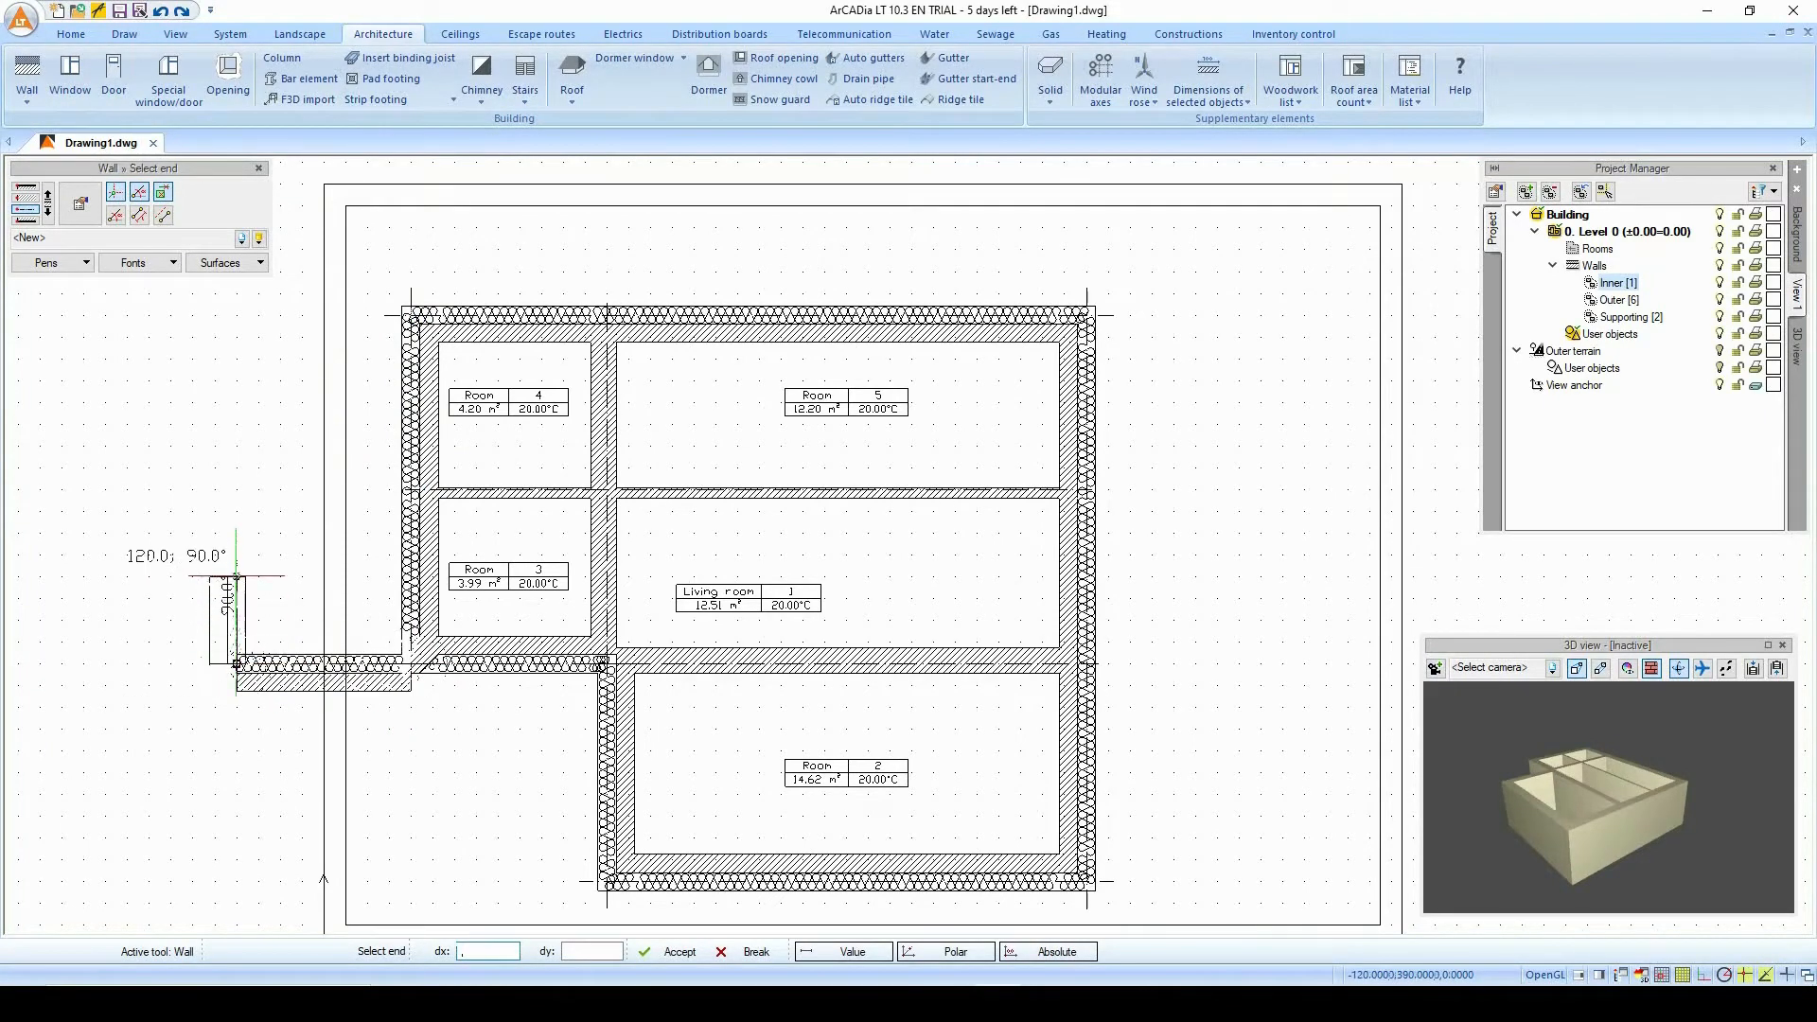
click(236, 488)
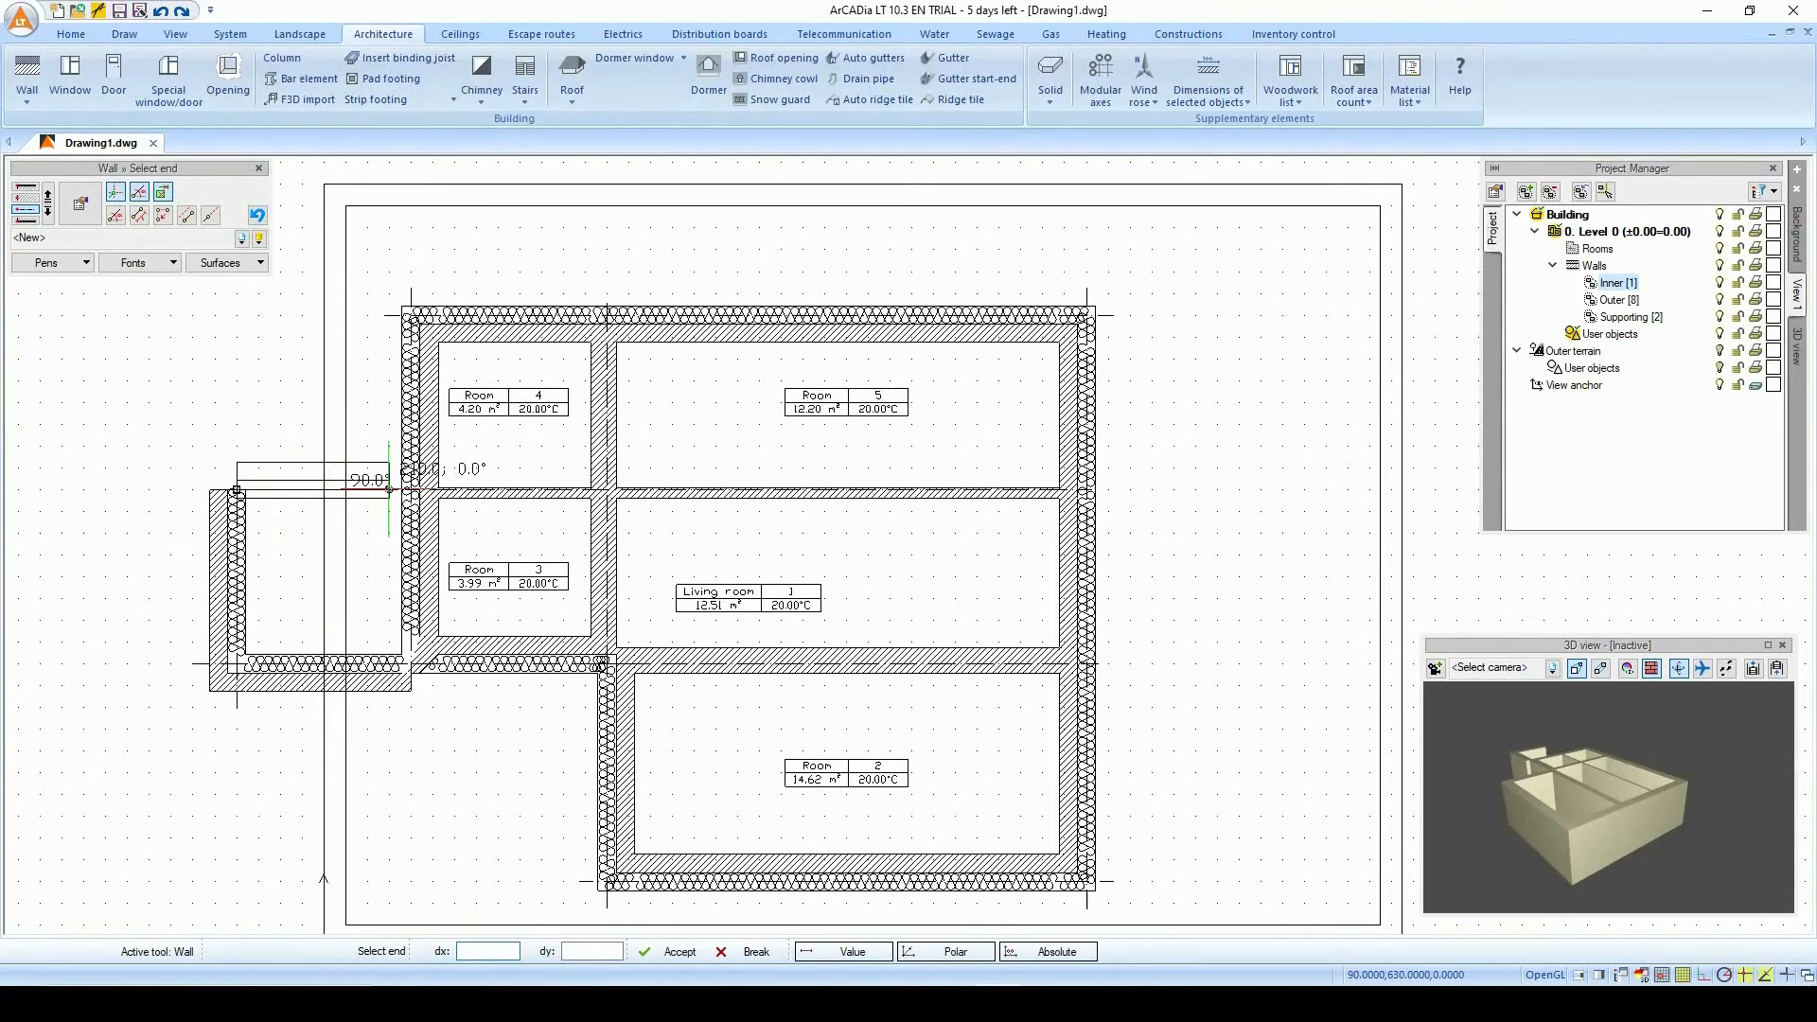
click(411, 489)
key(Escape)
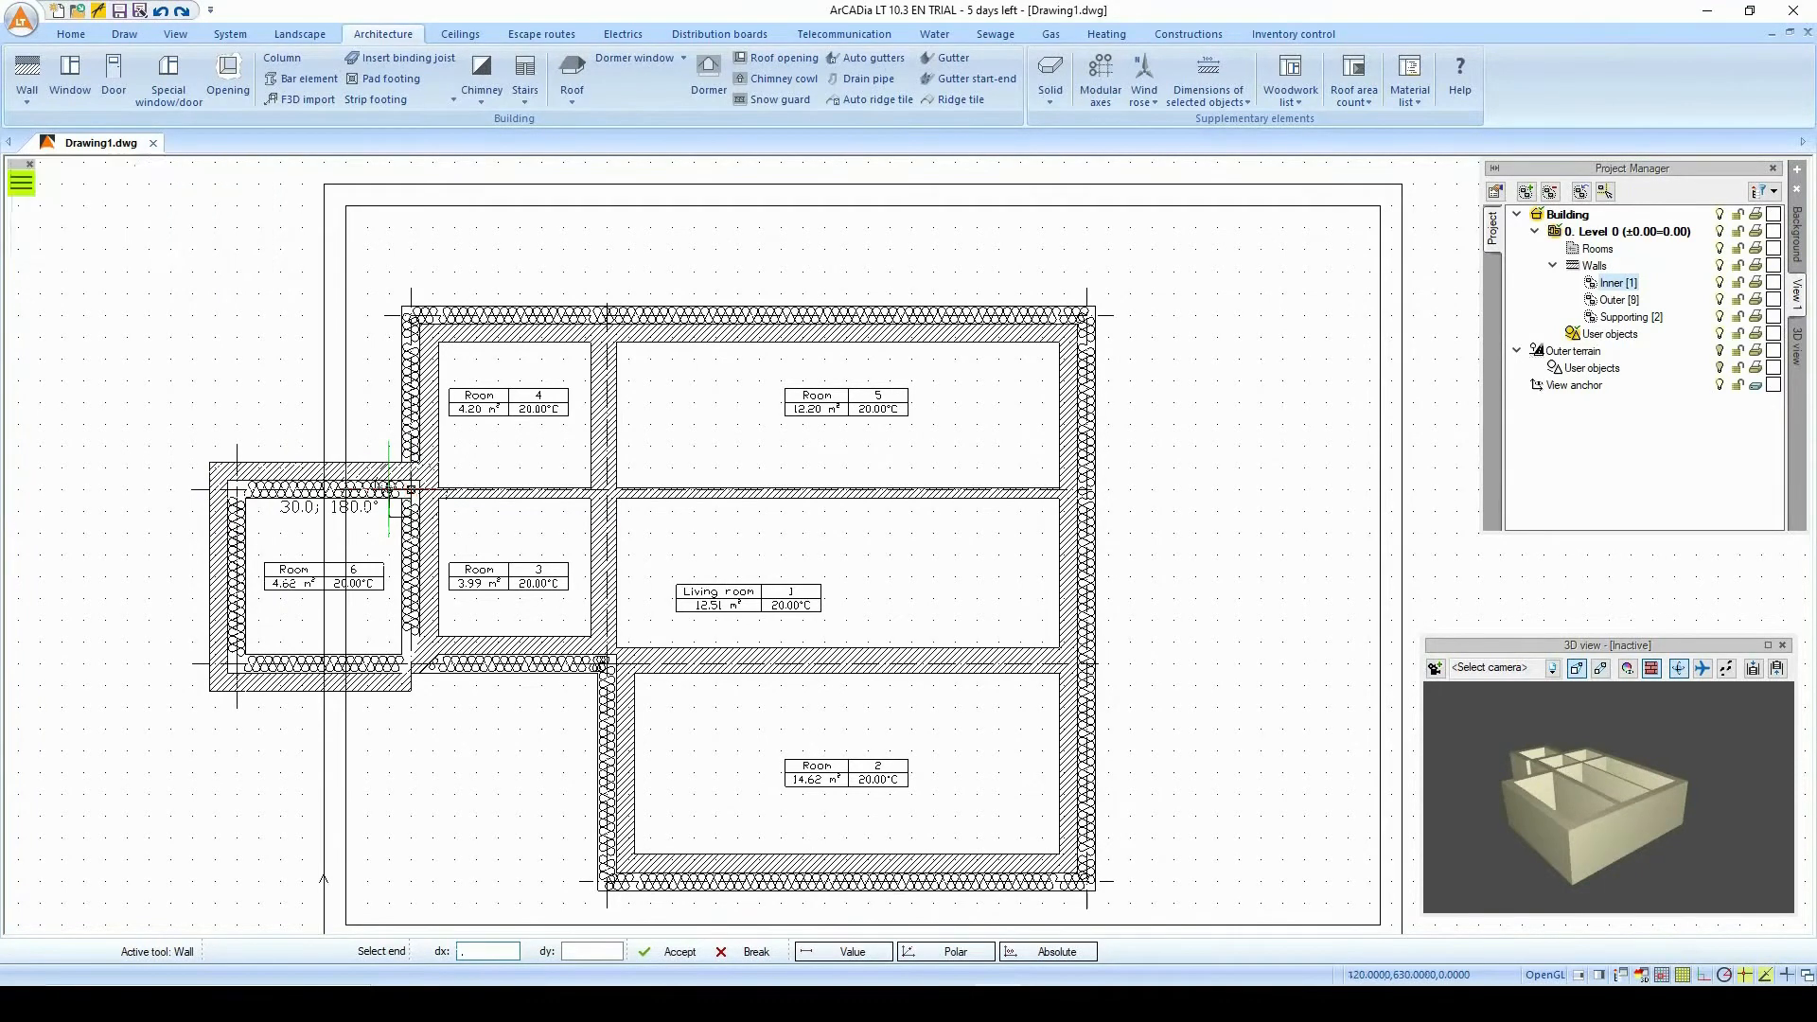
Using the inner wall's settings, draw a vertical wall dividing the Living room from the inner wall to the supporting wall, and select it.
click(669, 492)
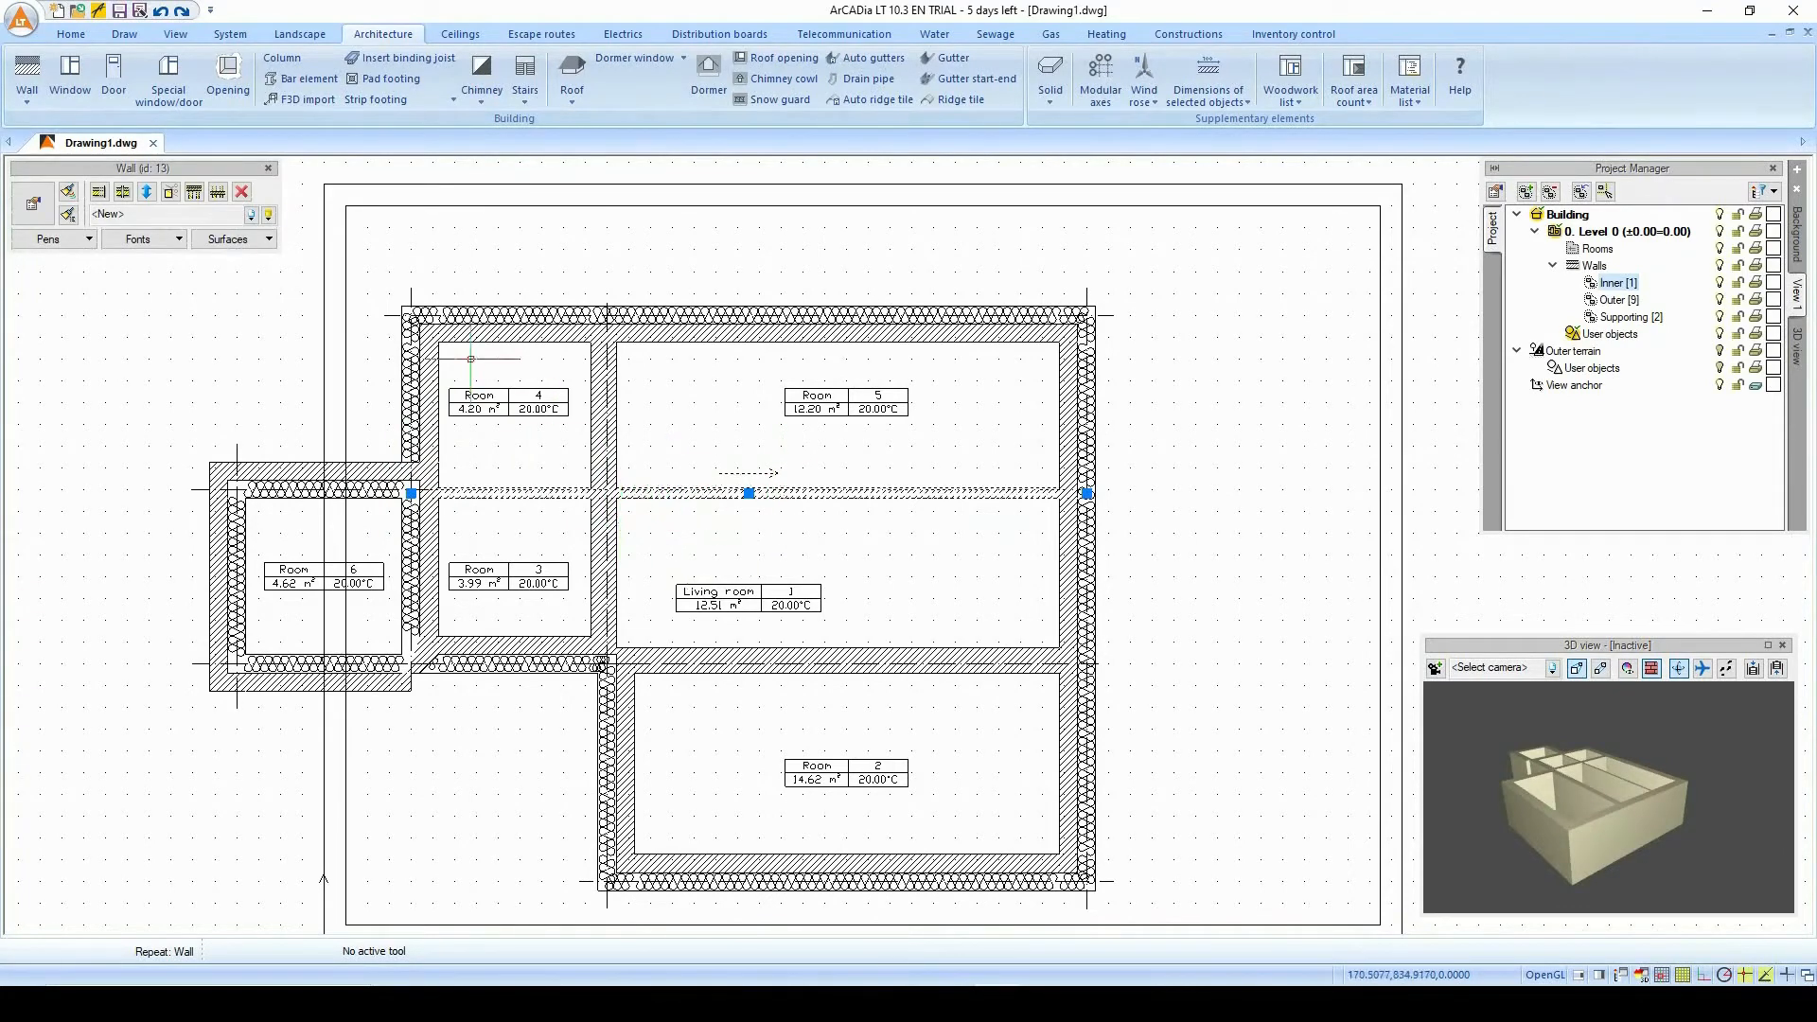
click(27, 71)
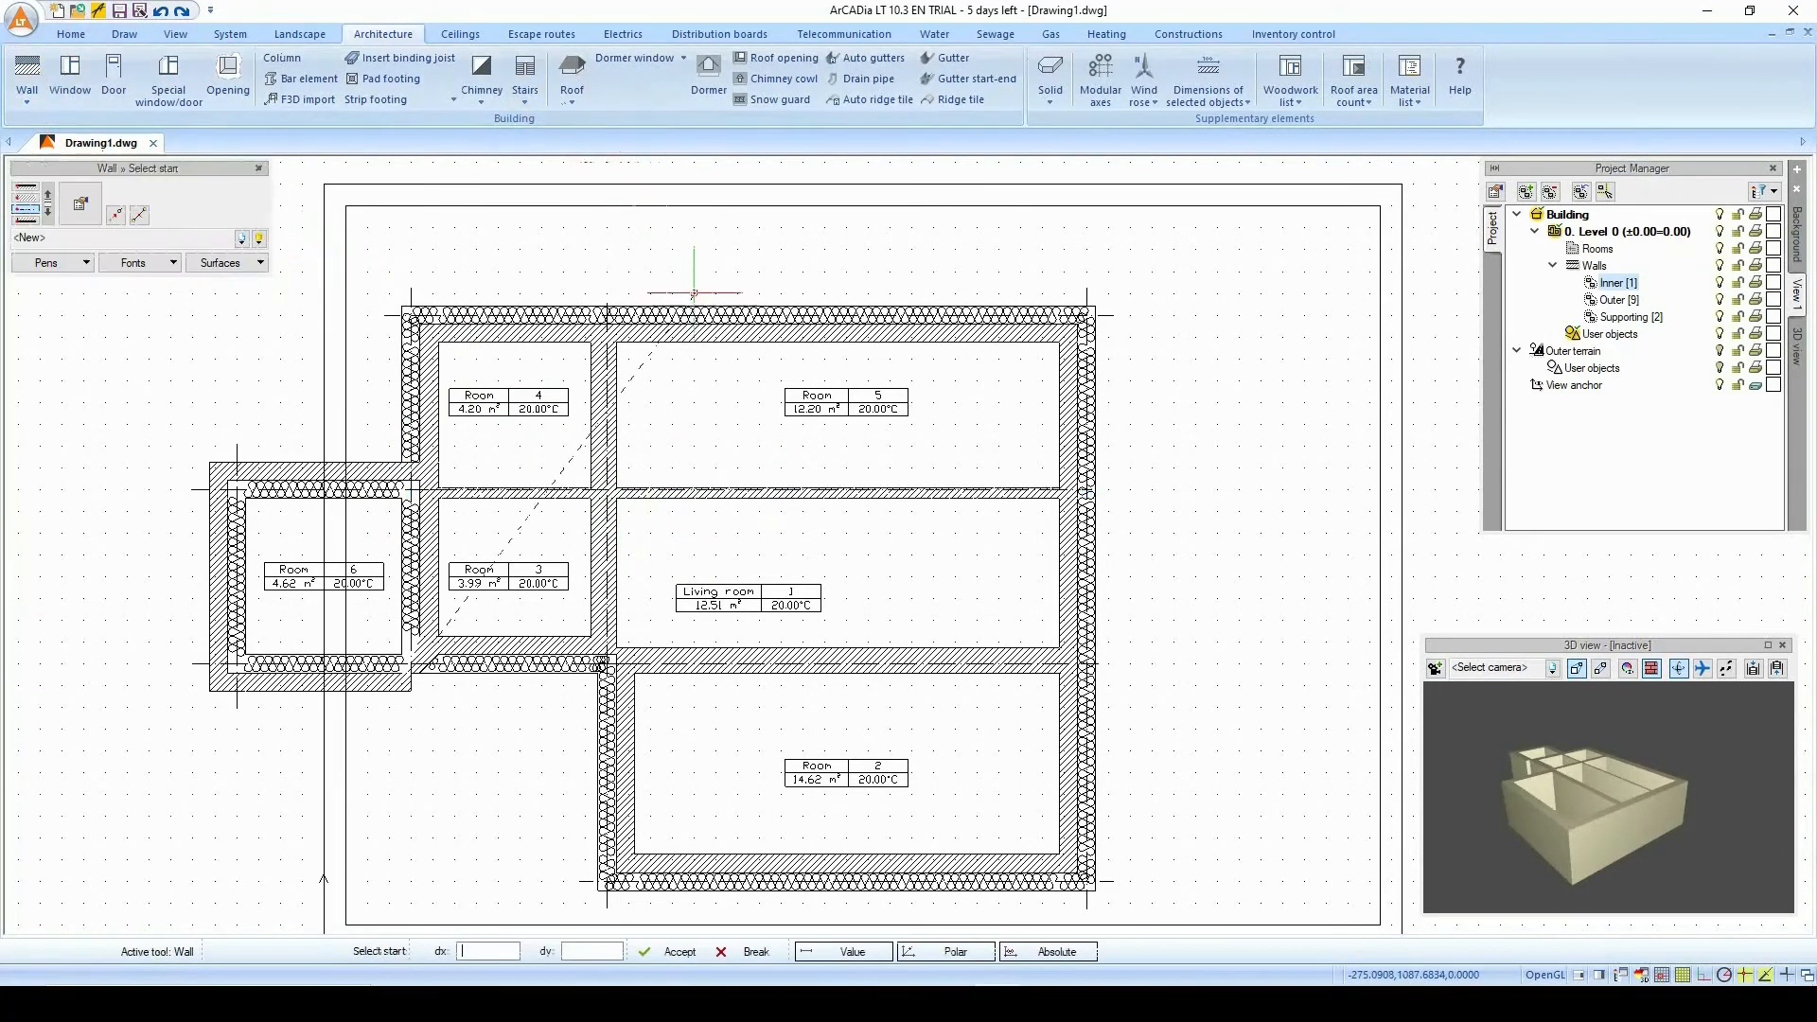
click(824, 491)
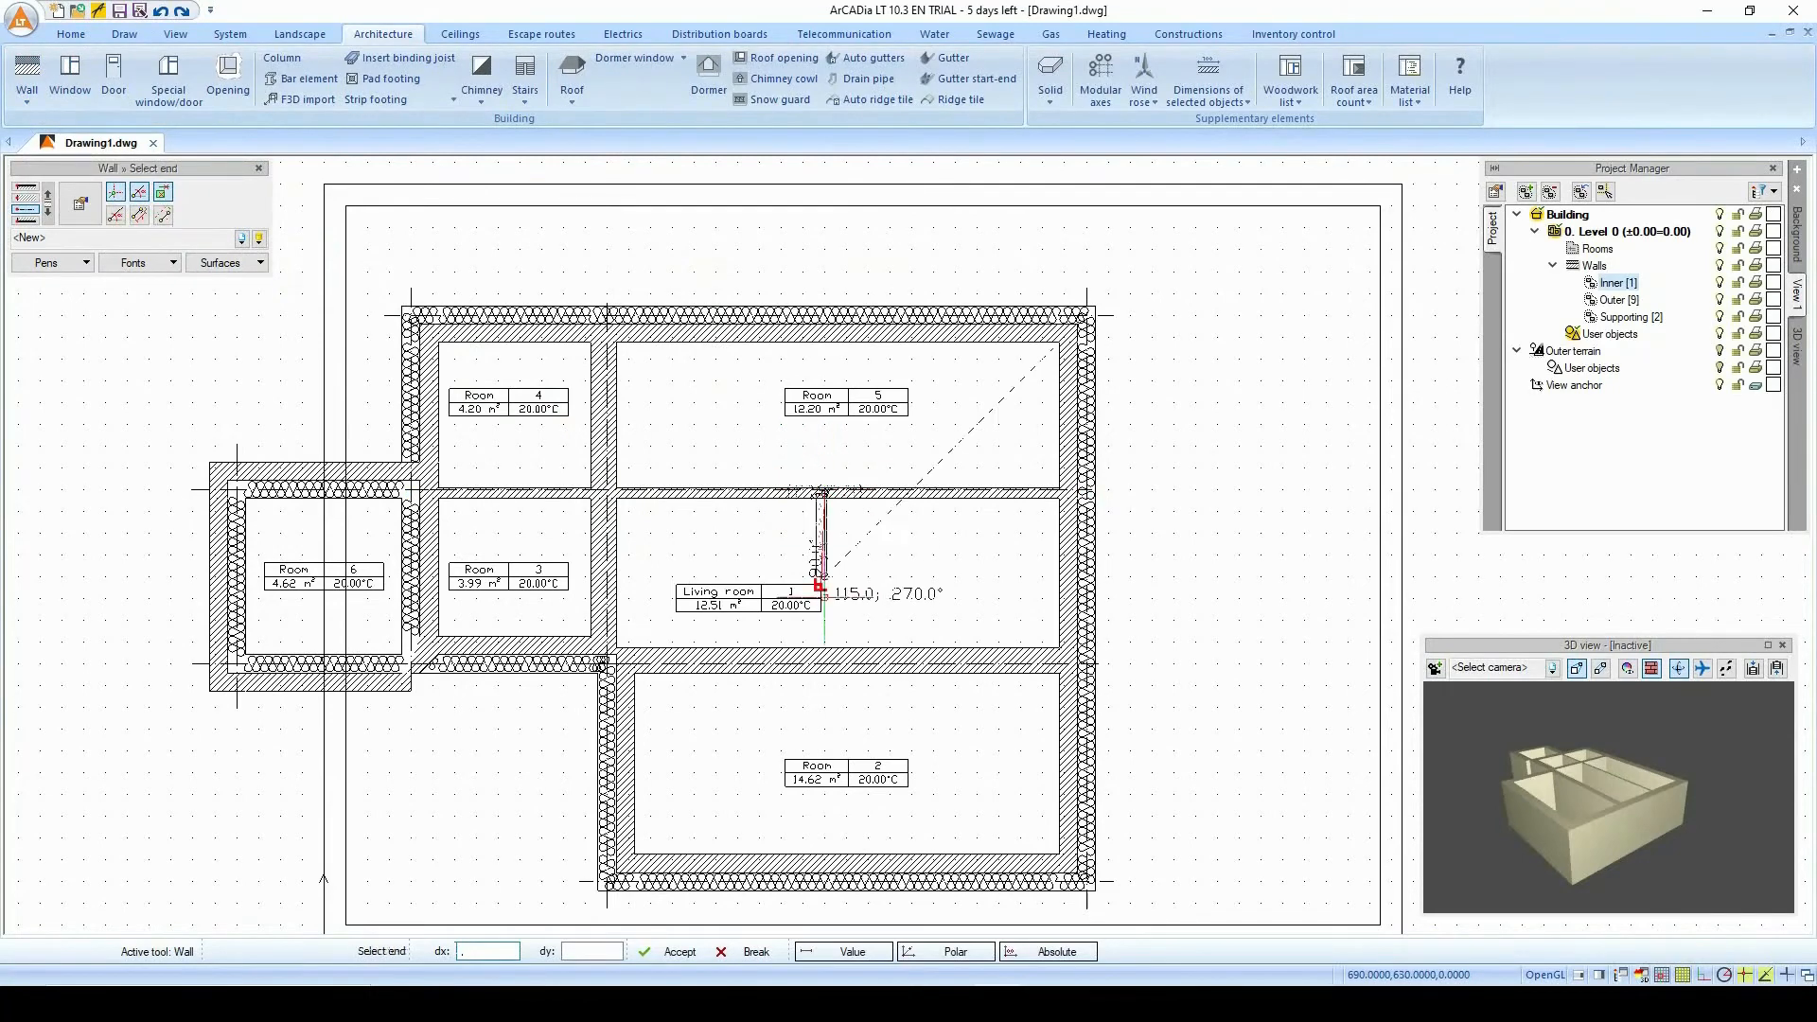
click(823, 642)
key(Escape)
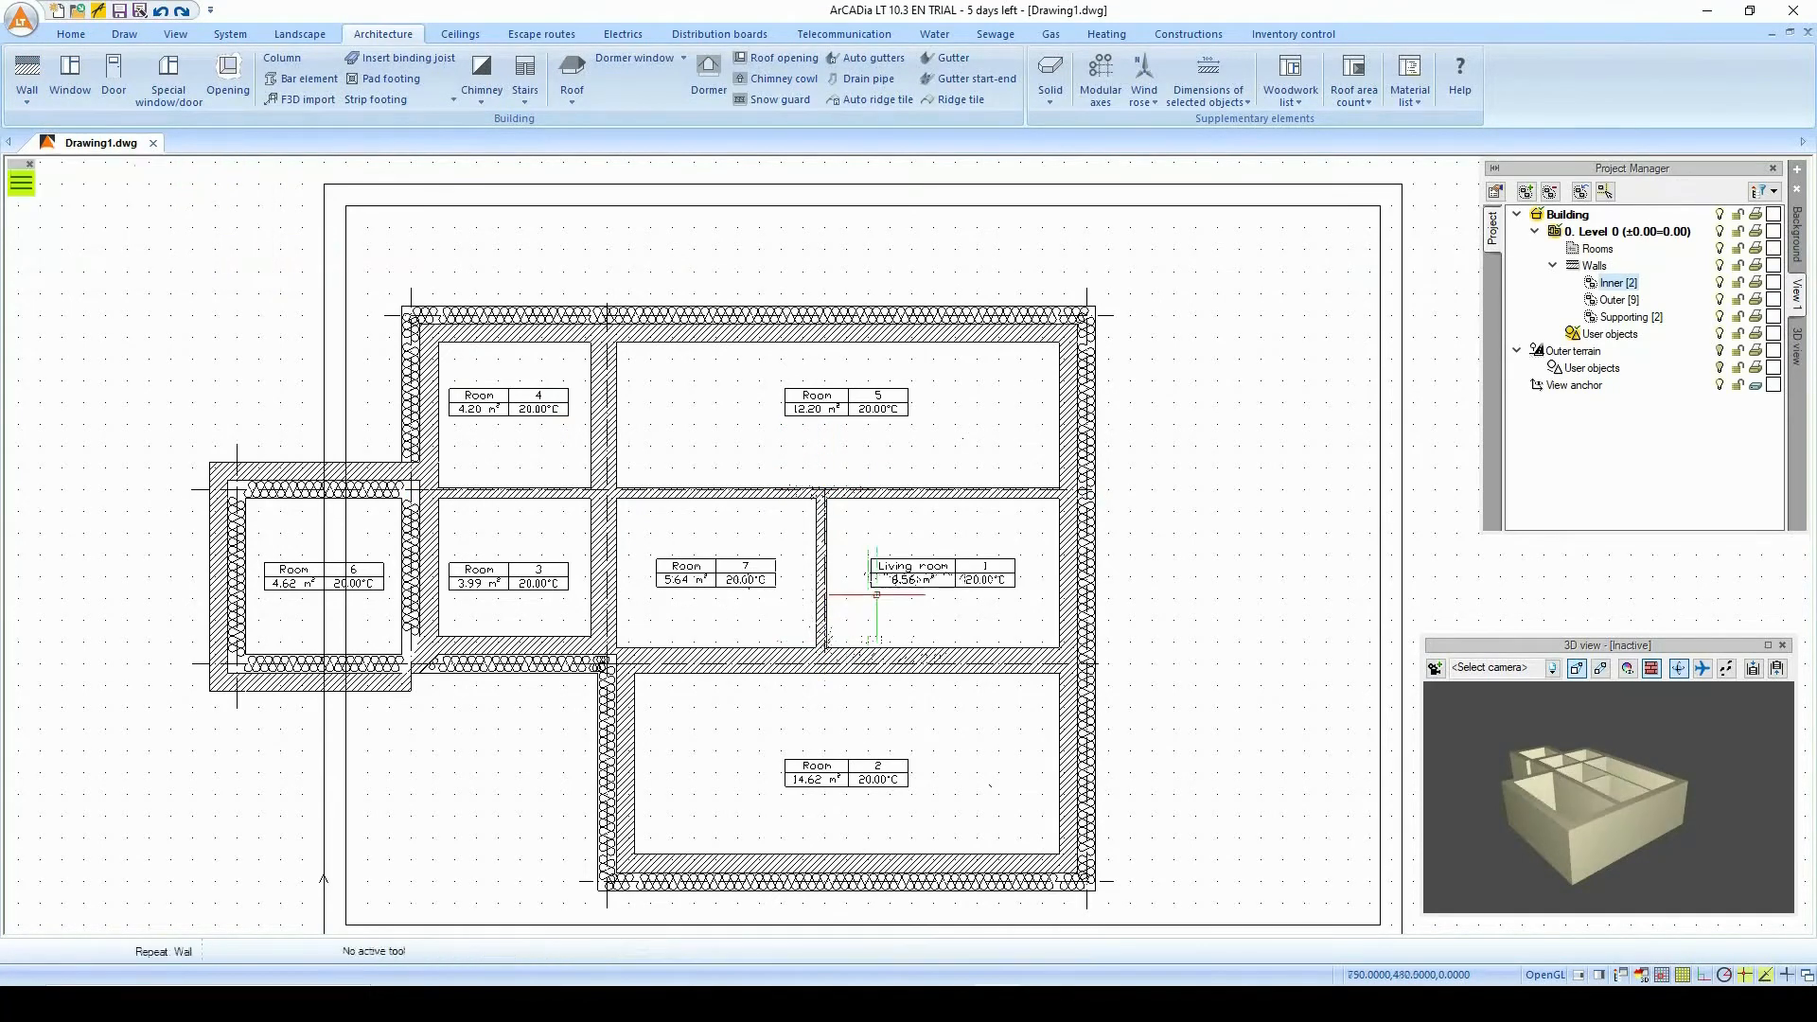
click(821, 545)
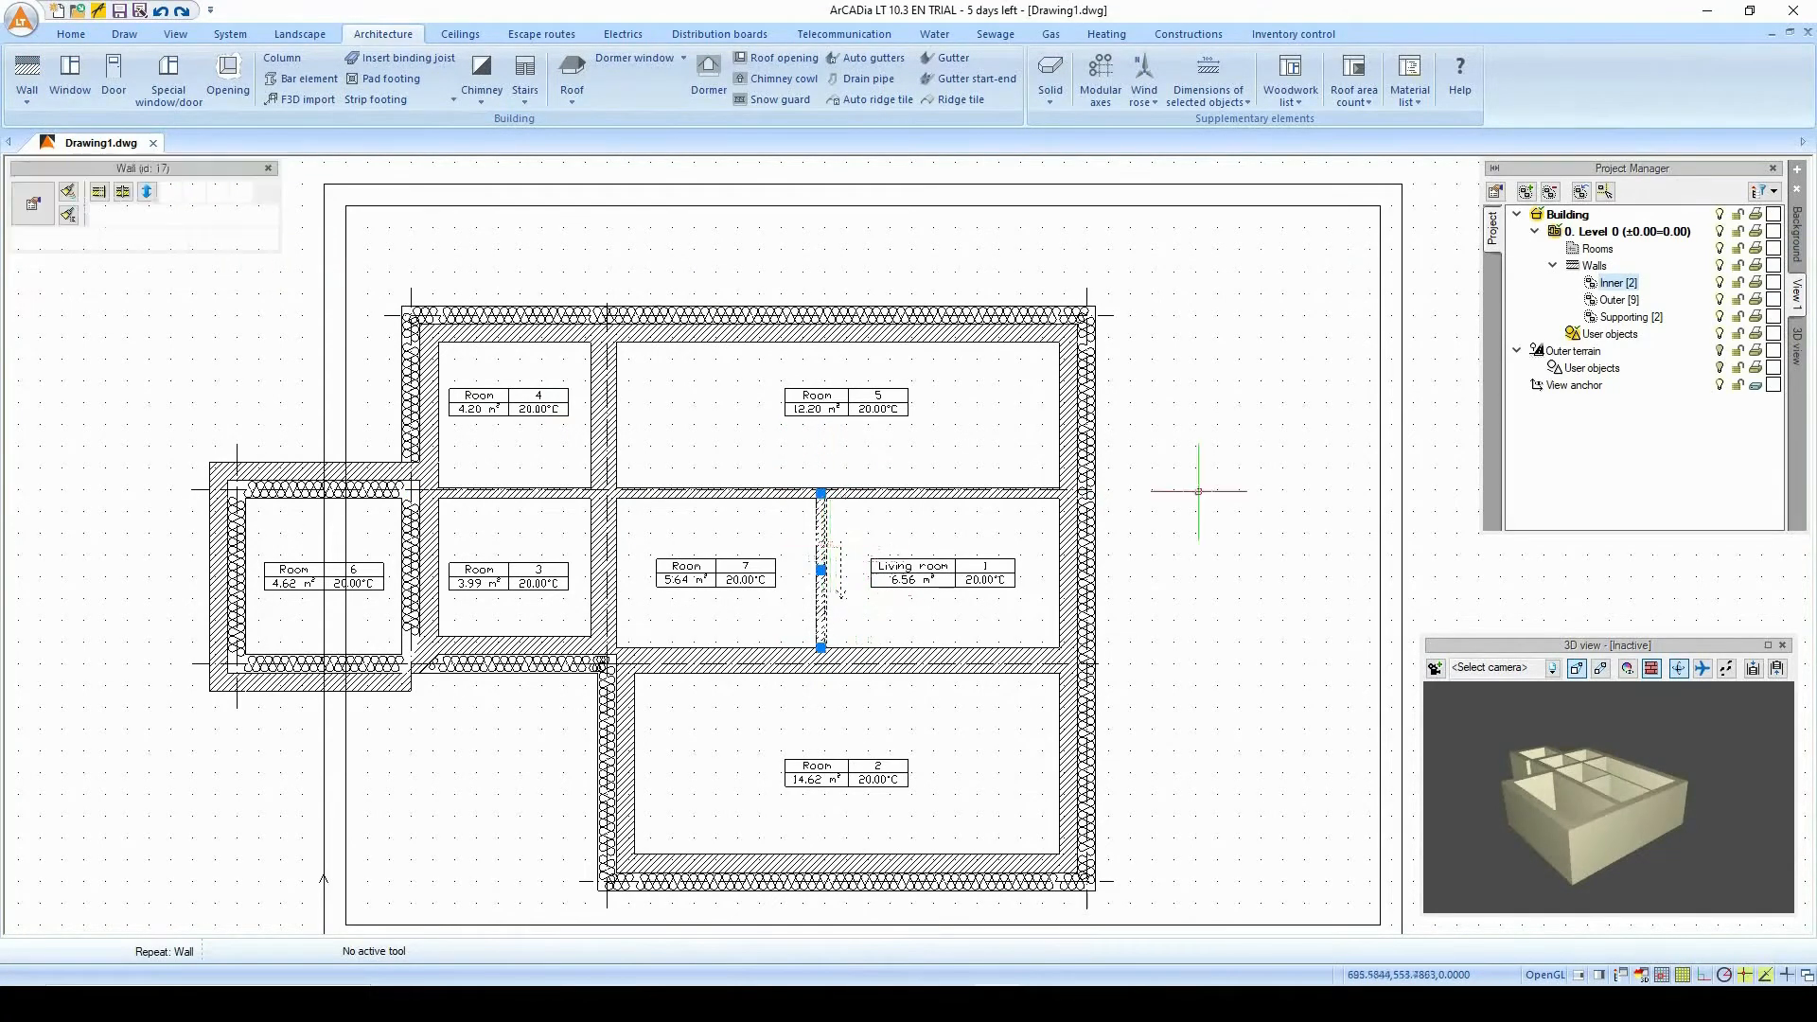
Select all walls of the Inner group, followed by all walls of the Outer group, and clear the selection.
click(1626, 283)
right_click(1628, 287)
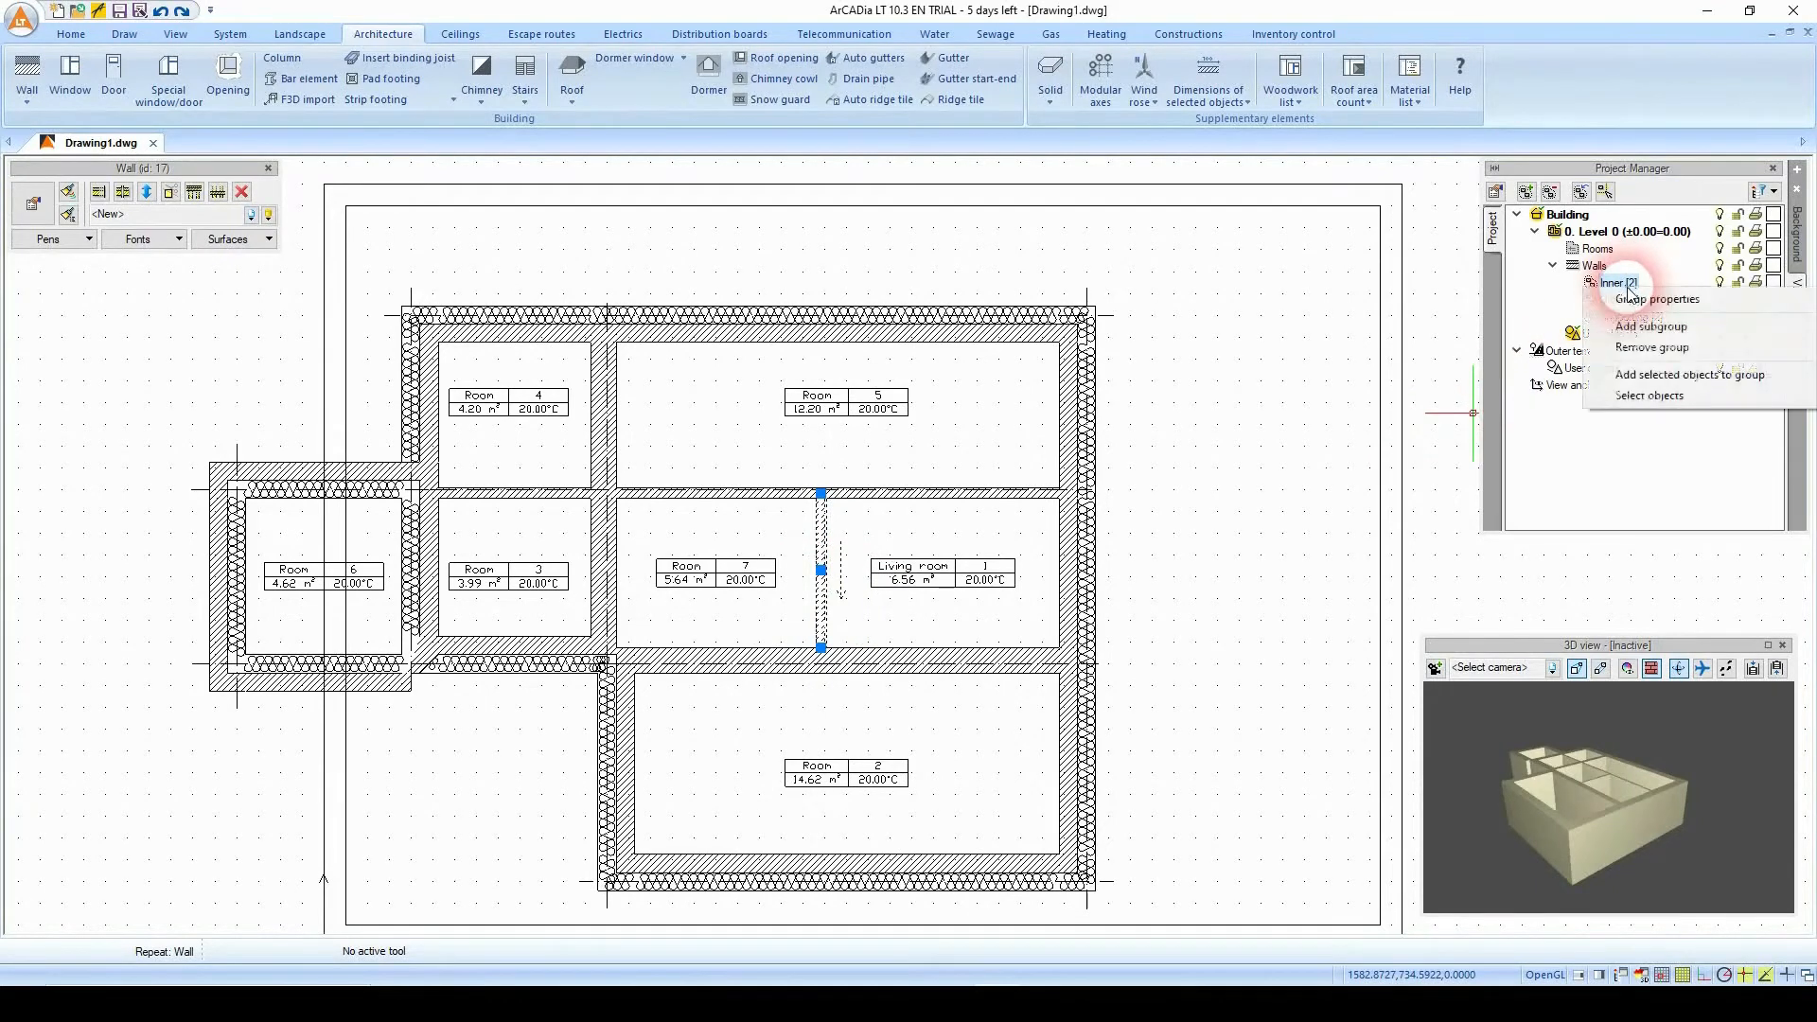
click(1643, 388)
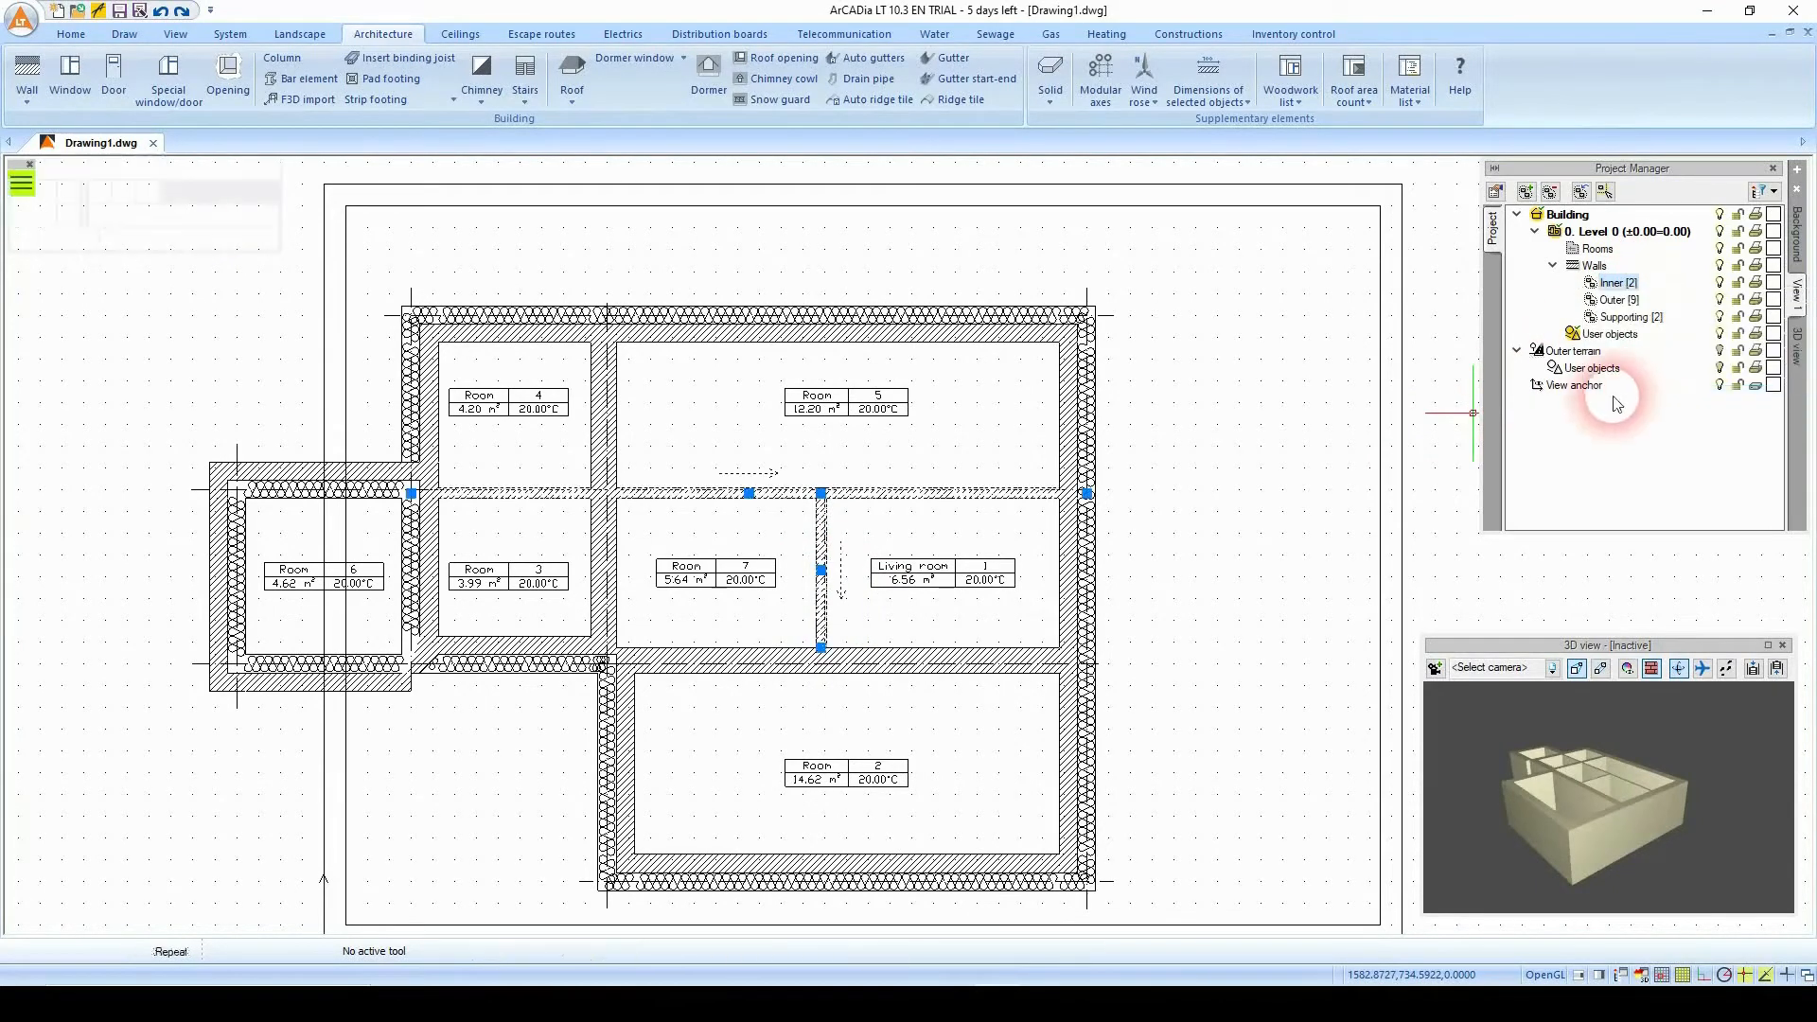
right_click(1620, 300)
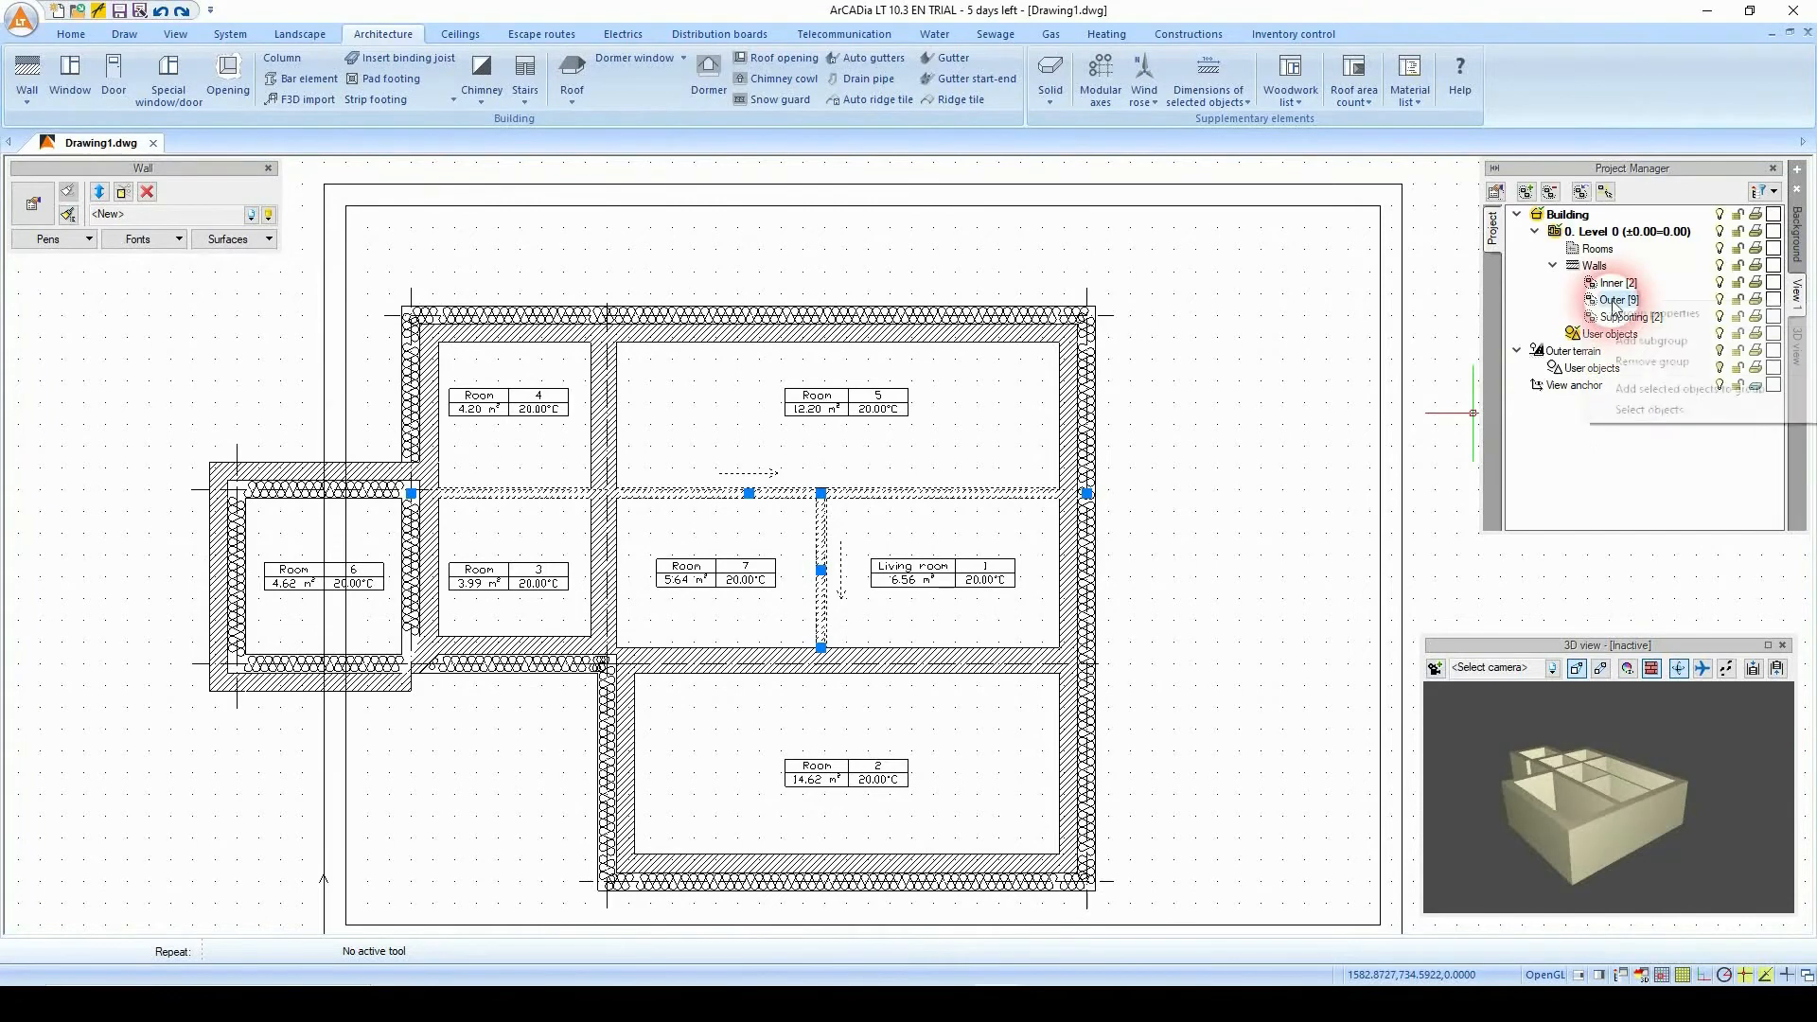
click(1651, 405)
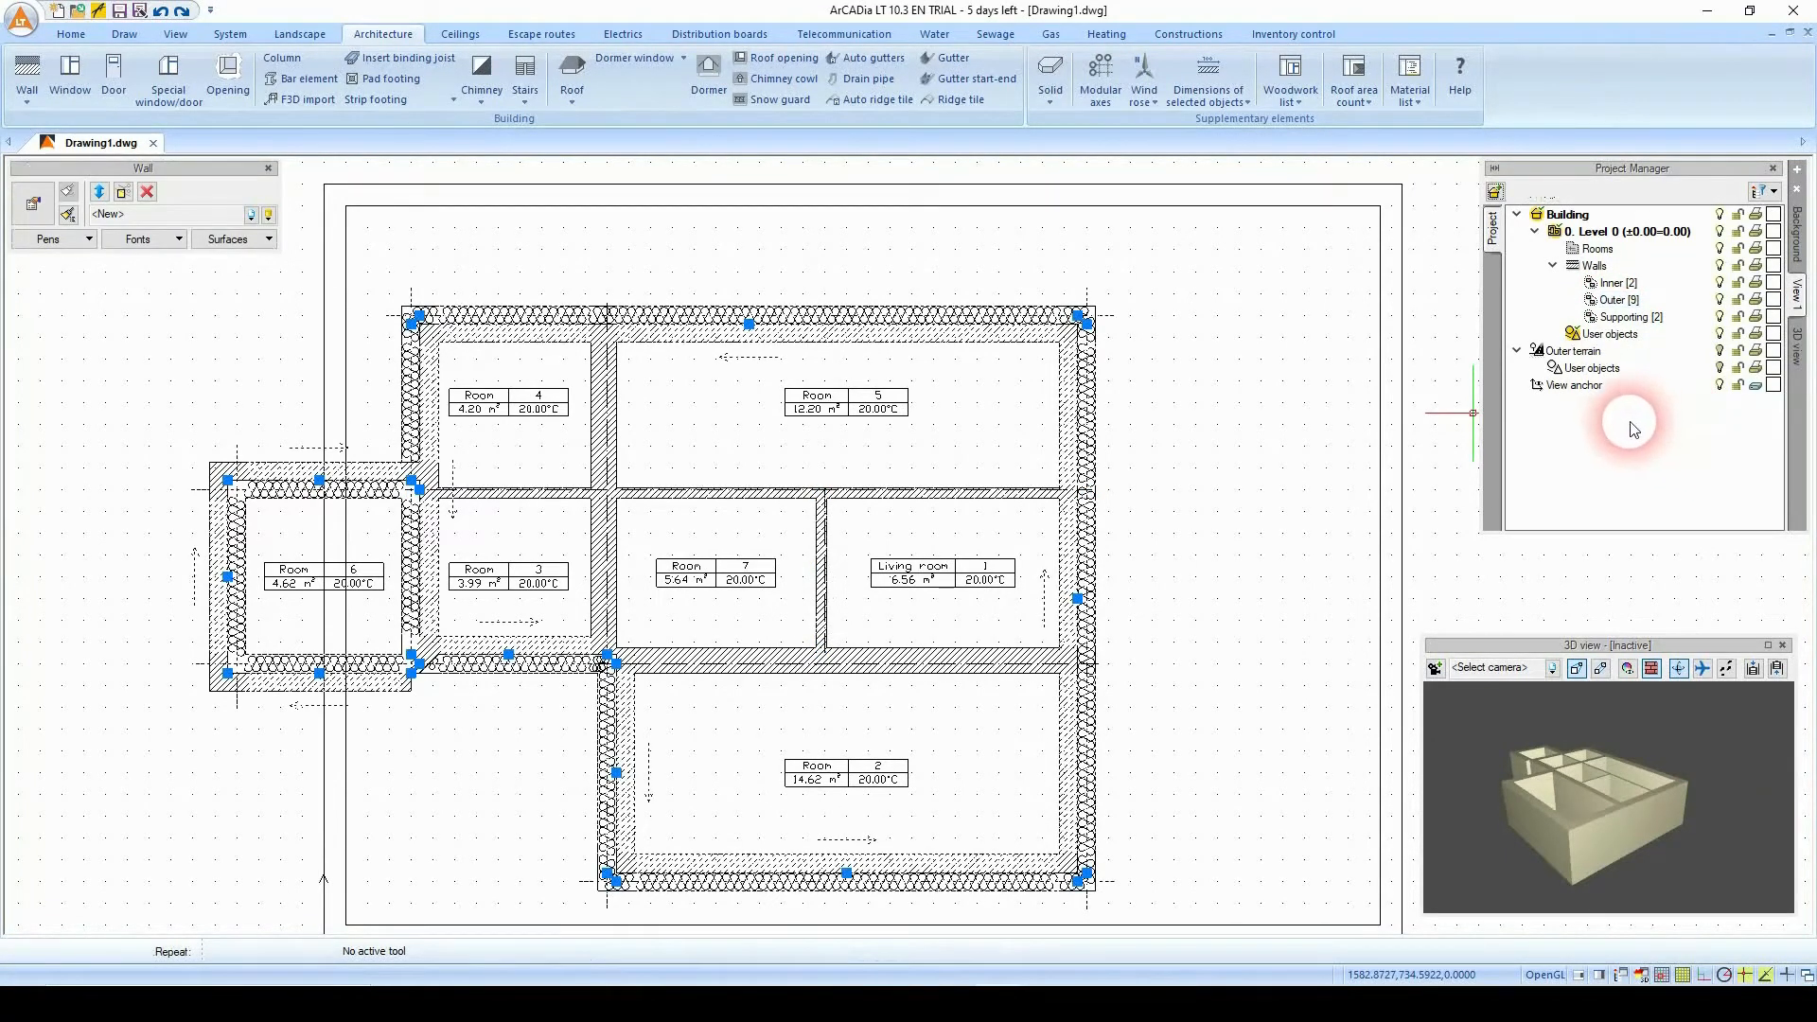
click(1235, 454)
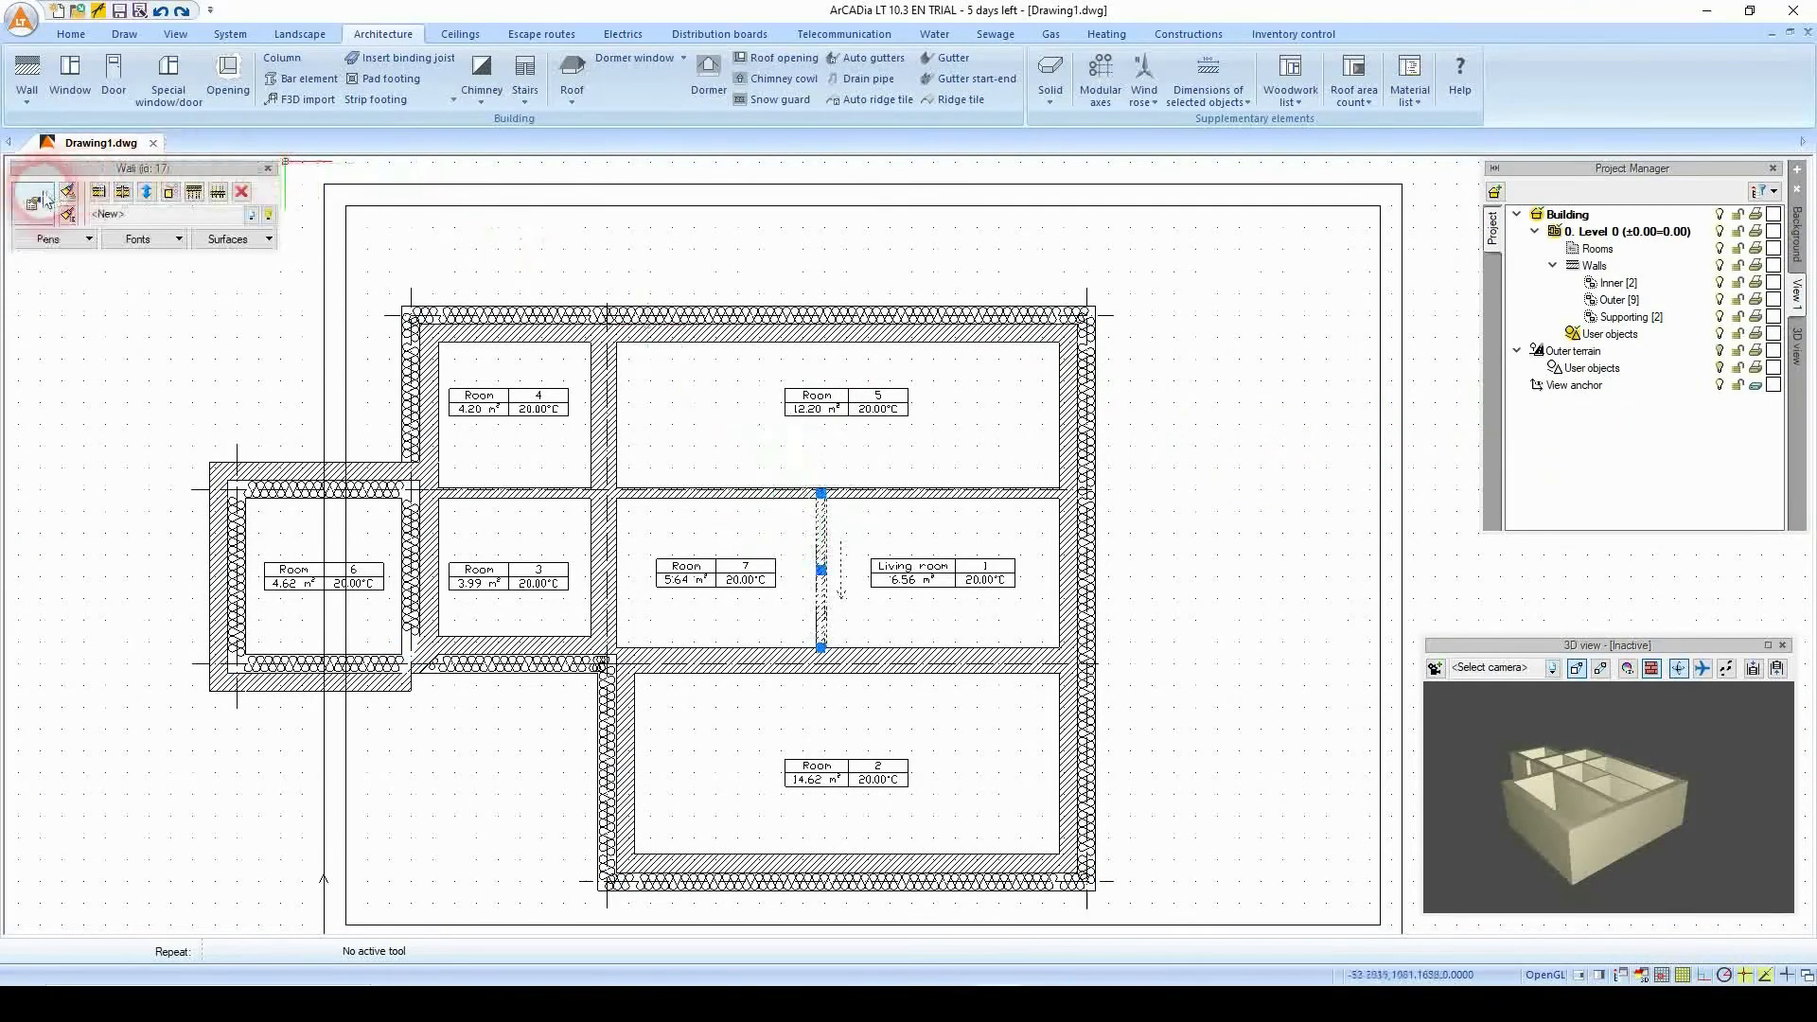
Save the inner dividing wall's build-up as a wall type named "Thin 15cm inner Wall" in the project and global libraries.
click(36, 204)
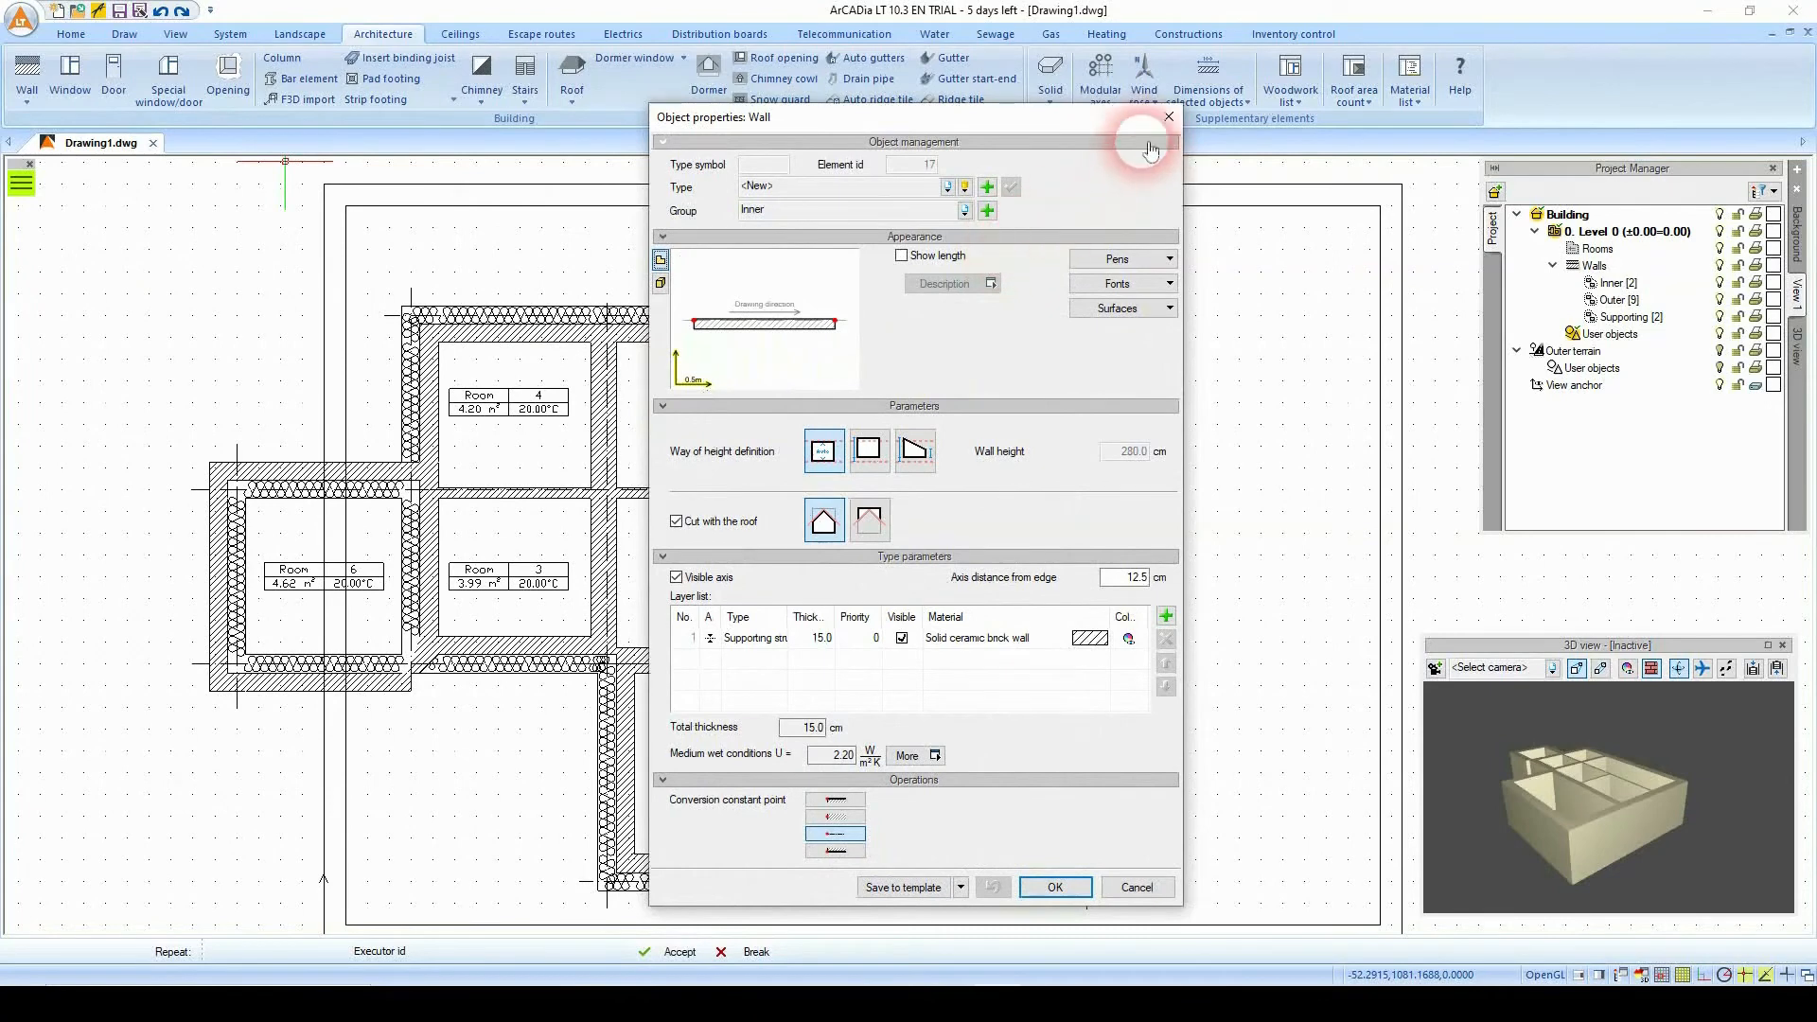
click(988, 188)
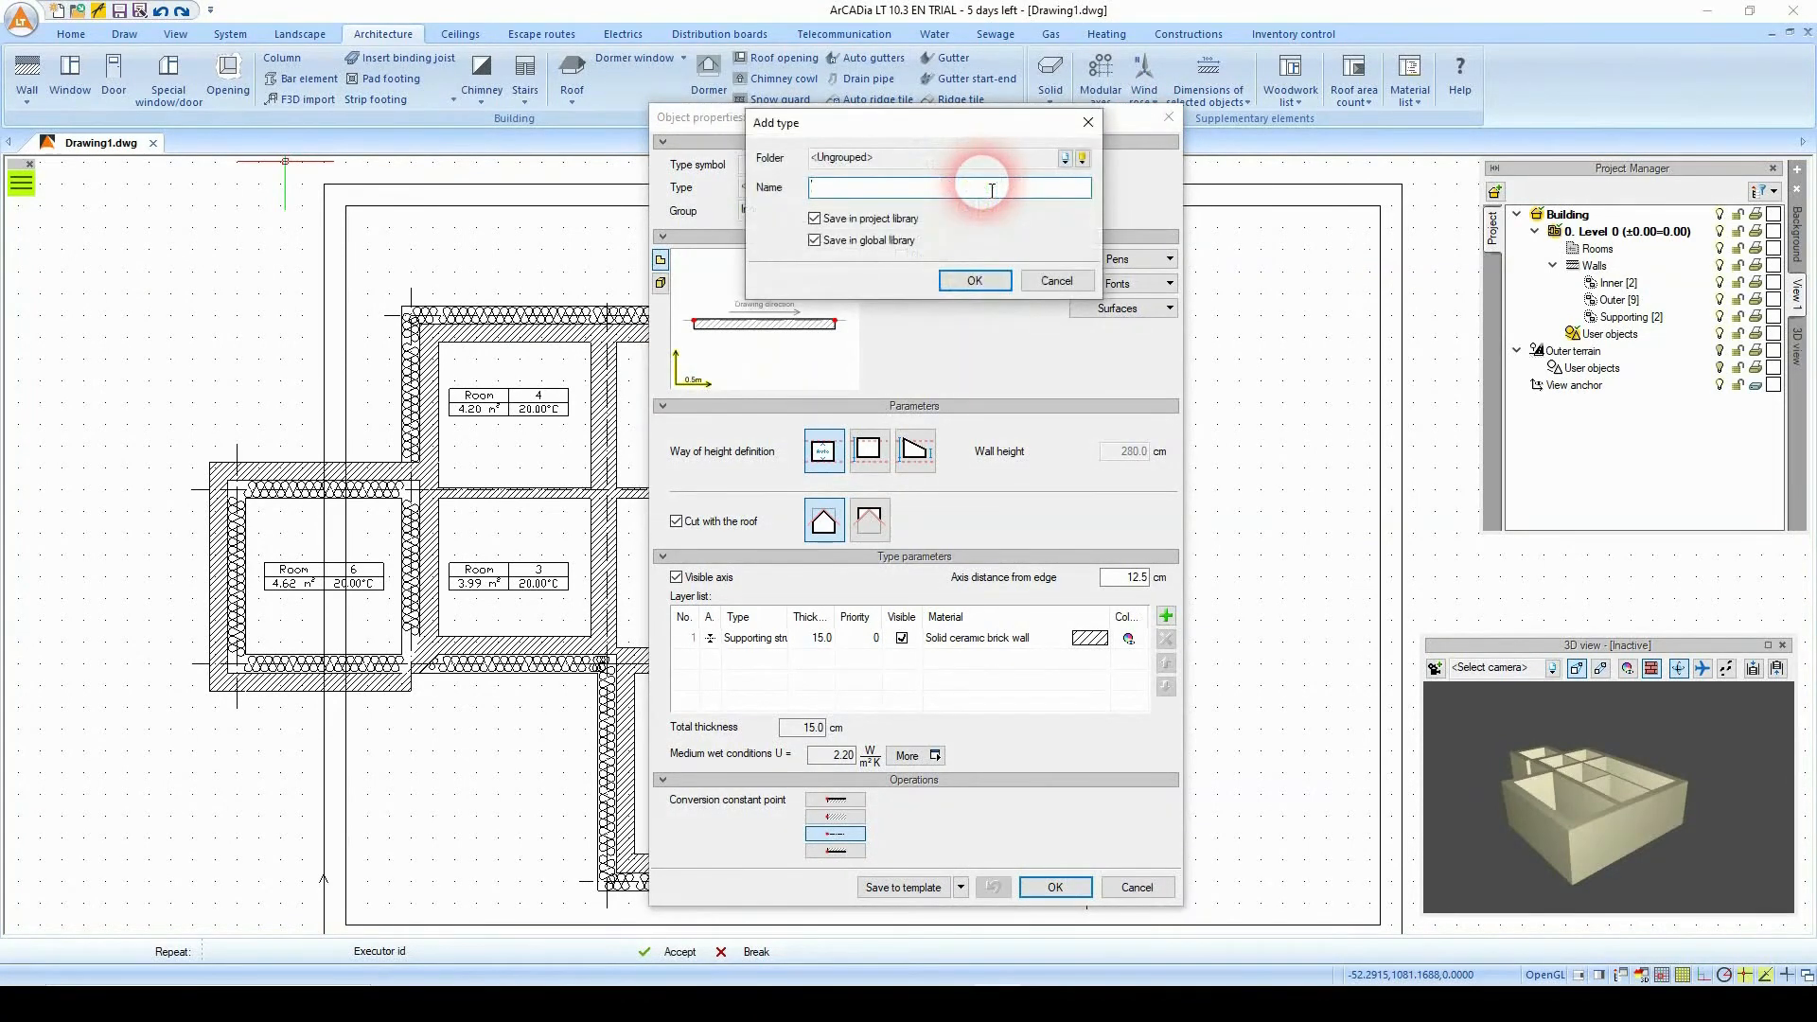
text(Thin 15cm inner Wall)
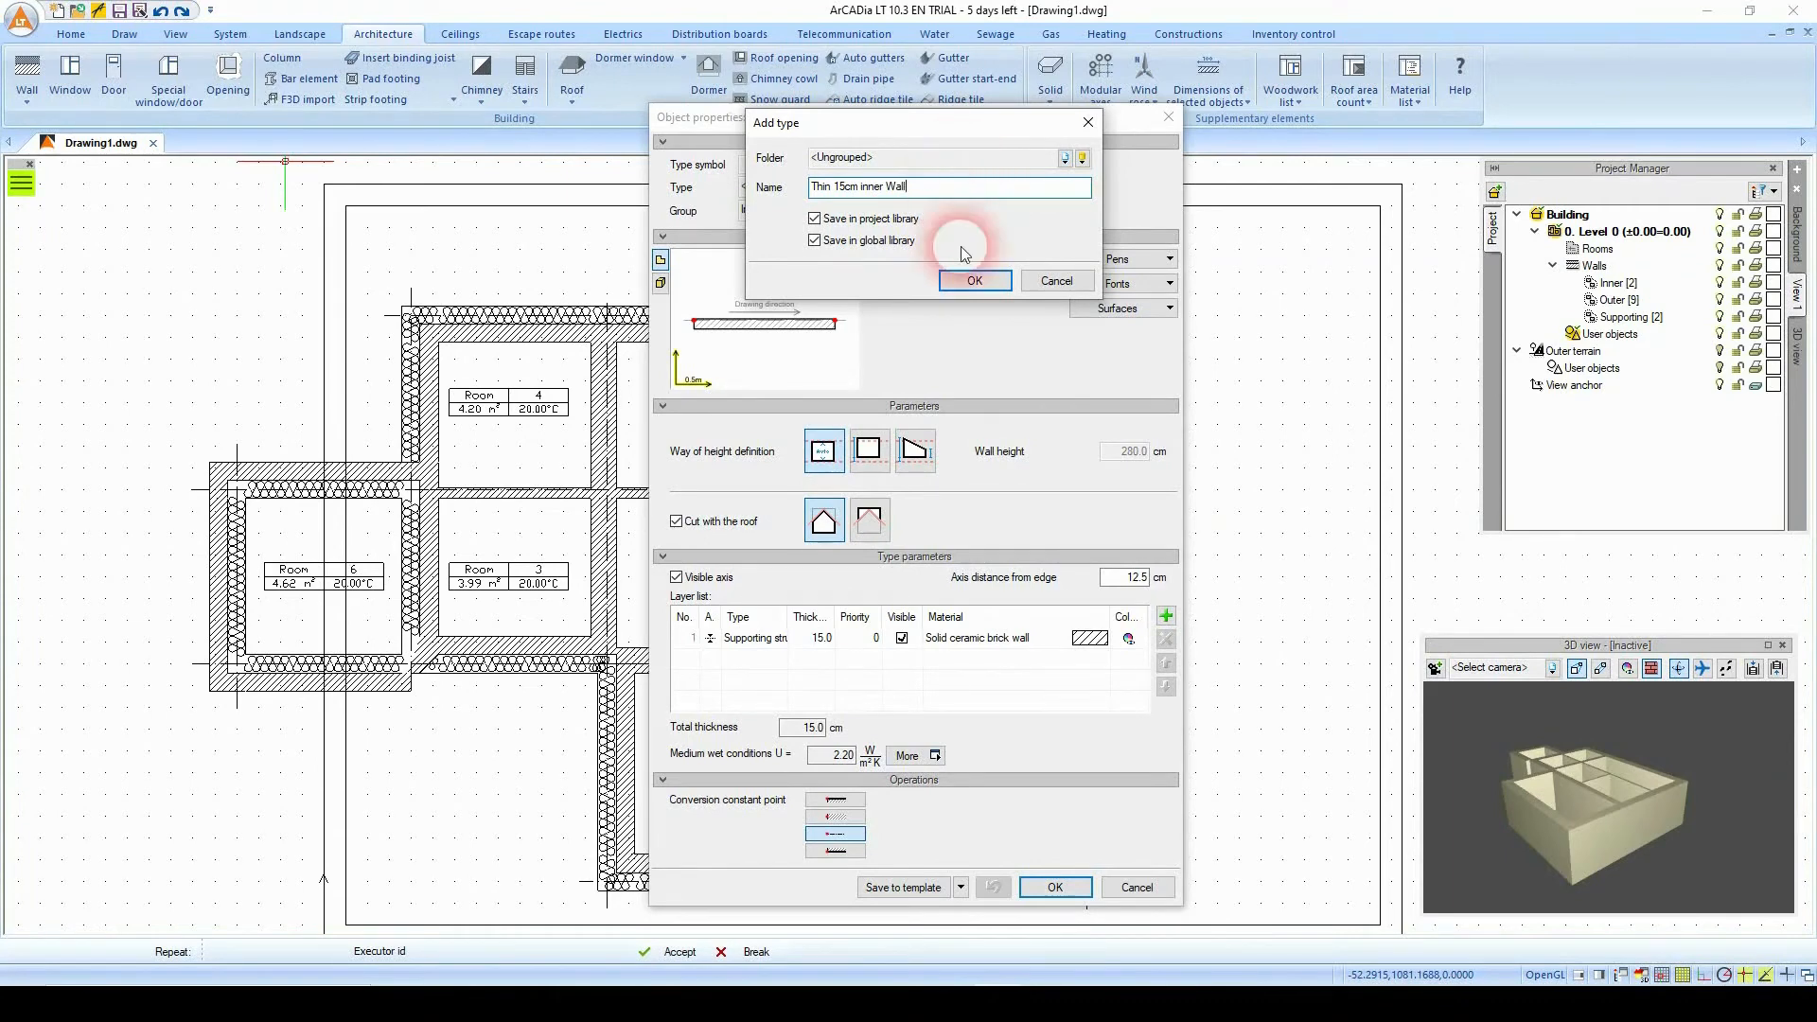
click(971, 281)
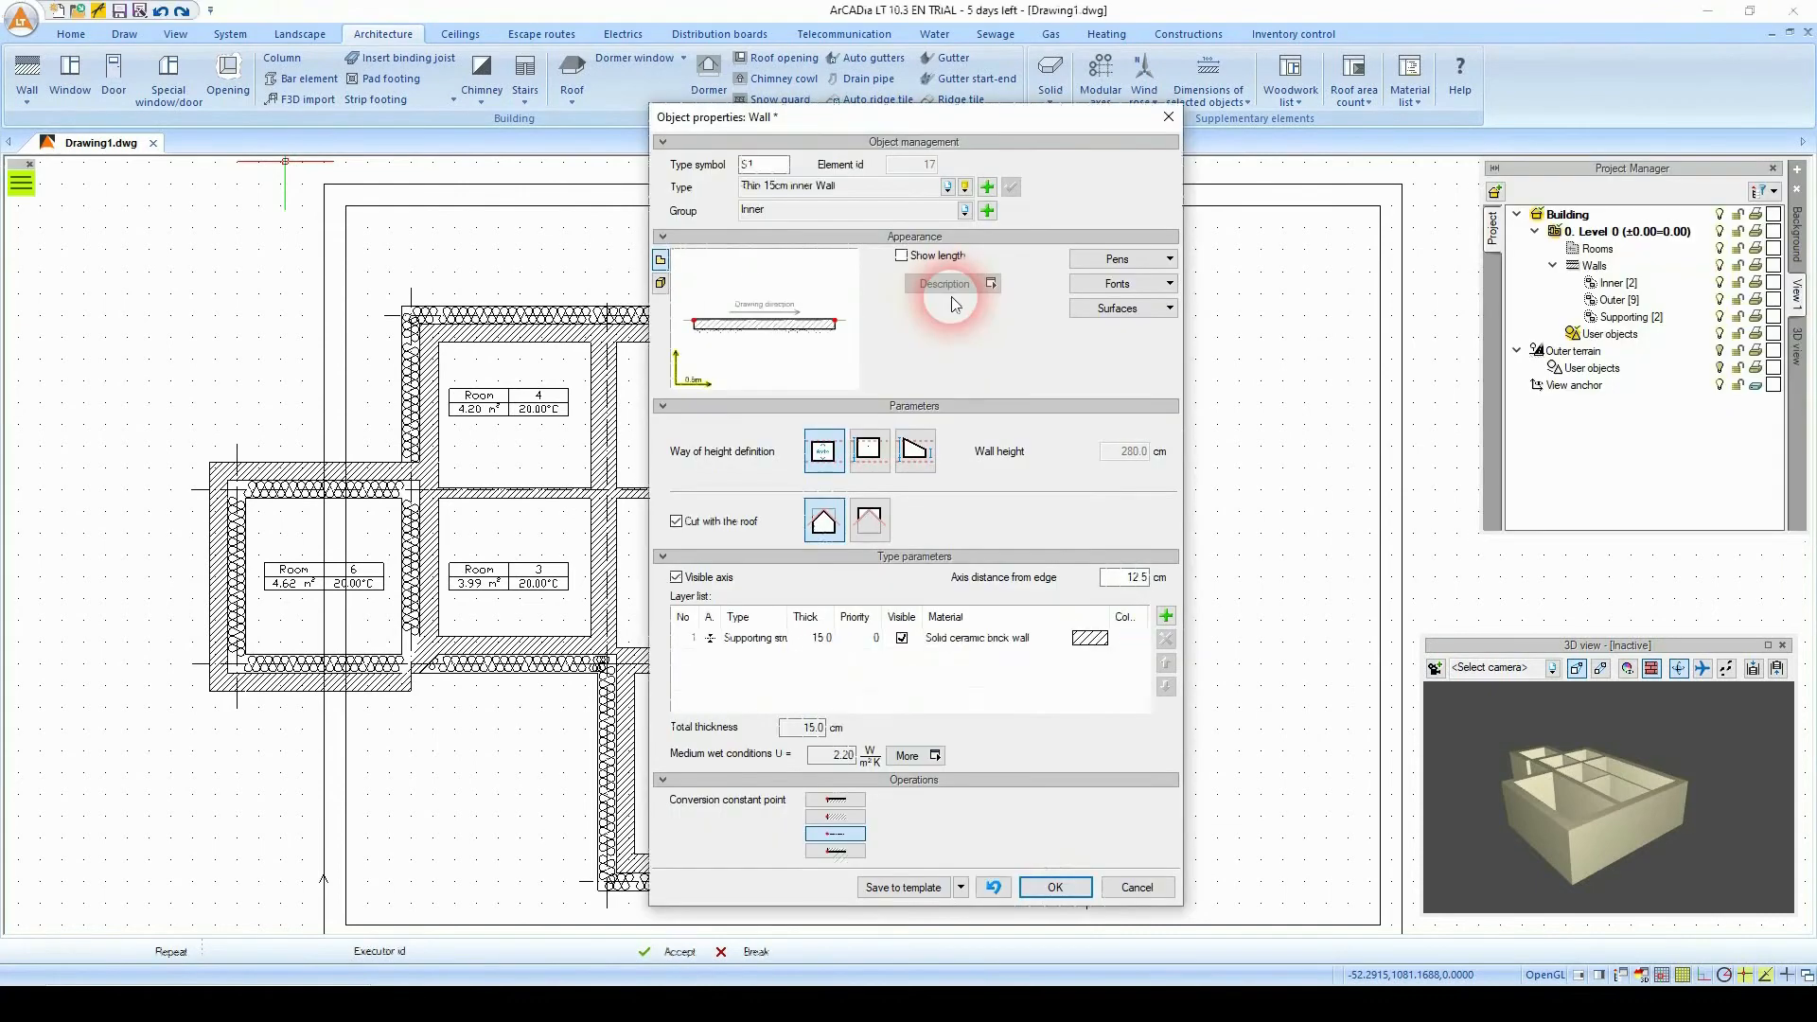
click(1055, 887)
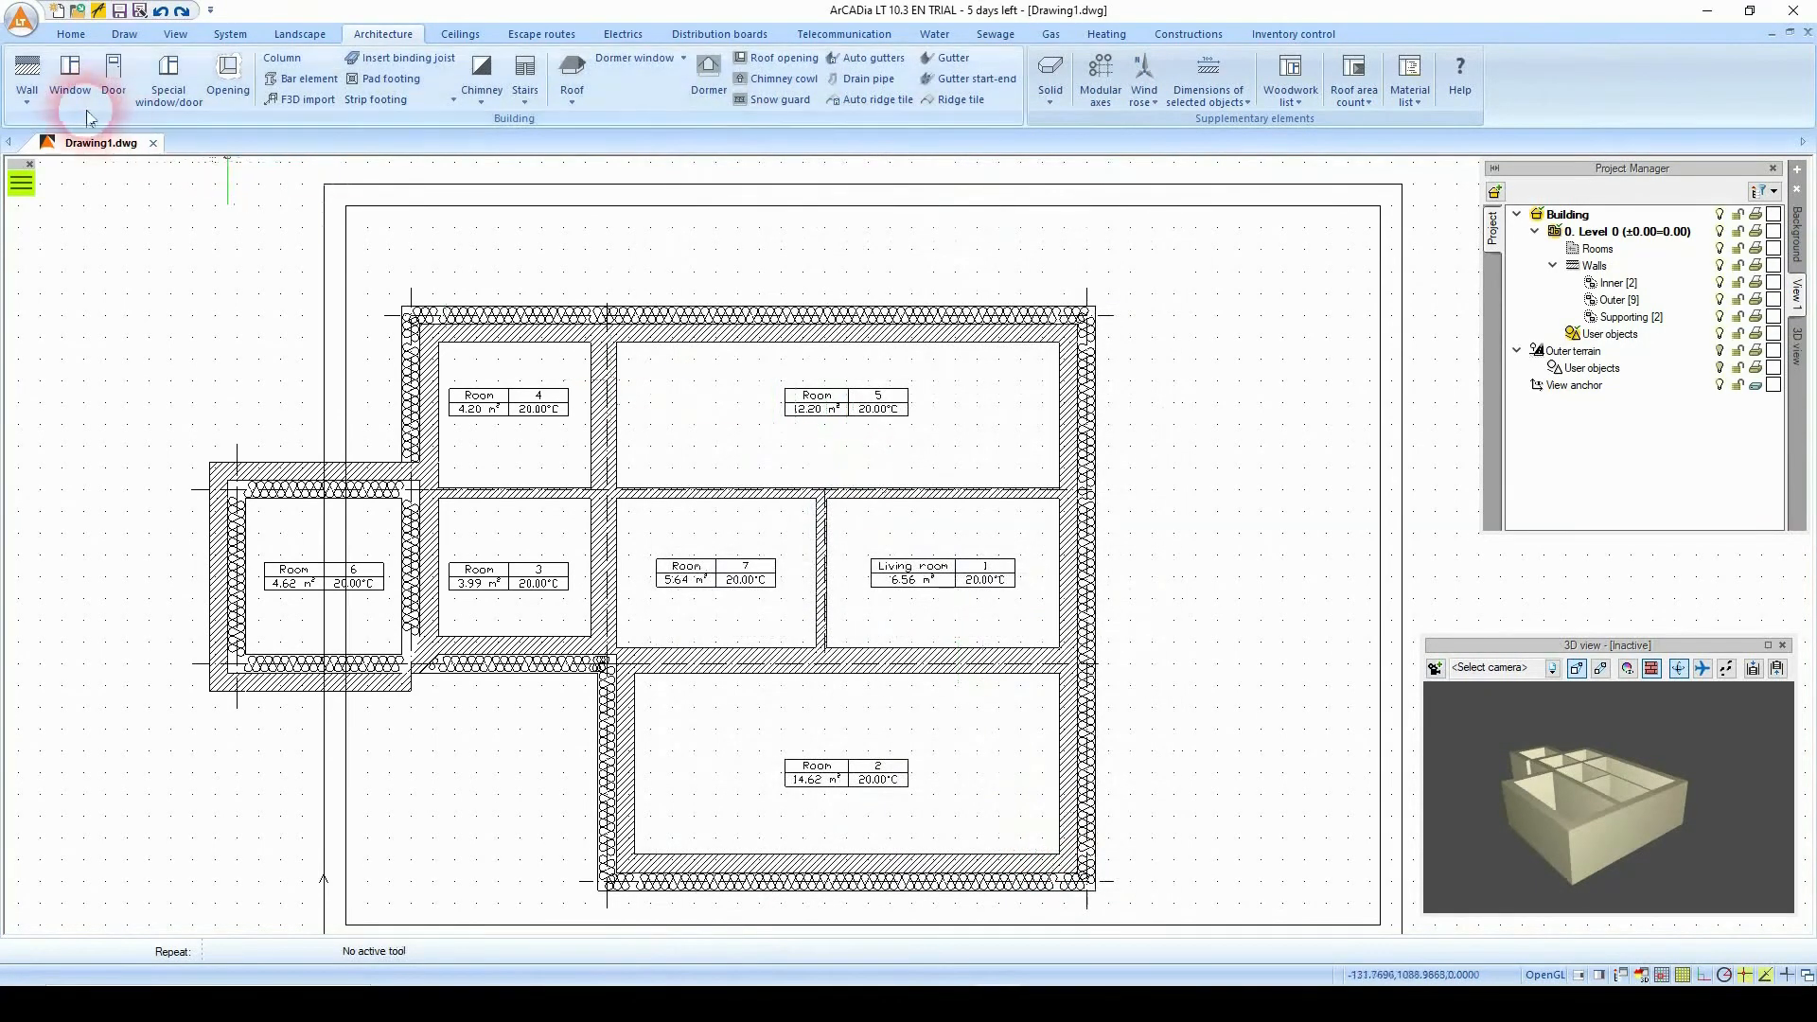
Start a new wall and give it the Thin 15cm inner Wall type from the project library.
click(42, 112)
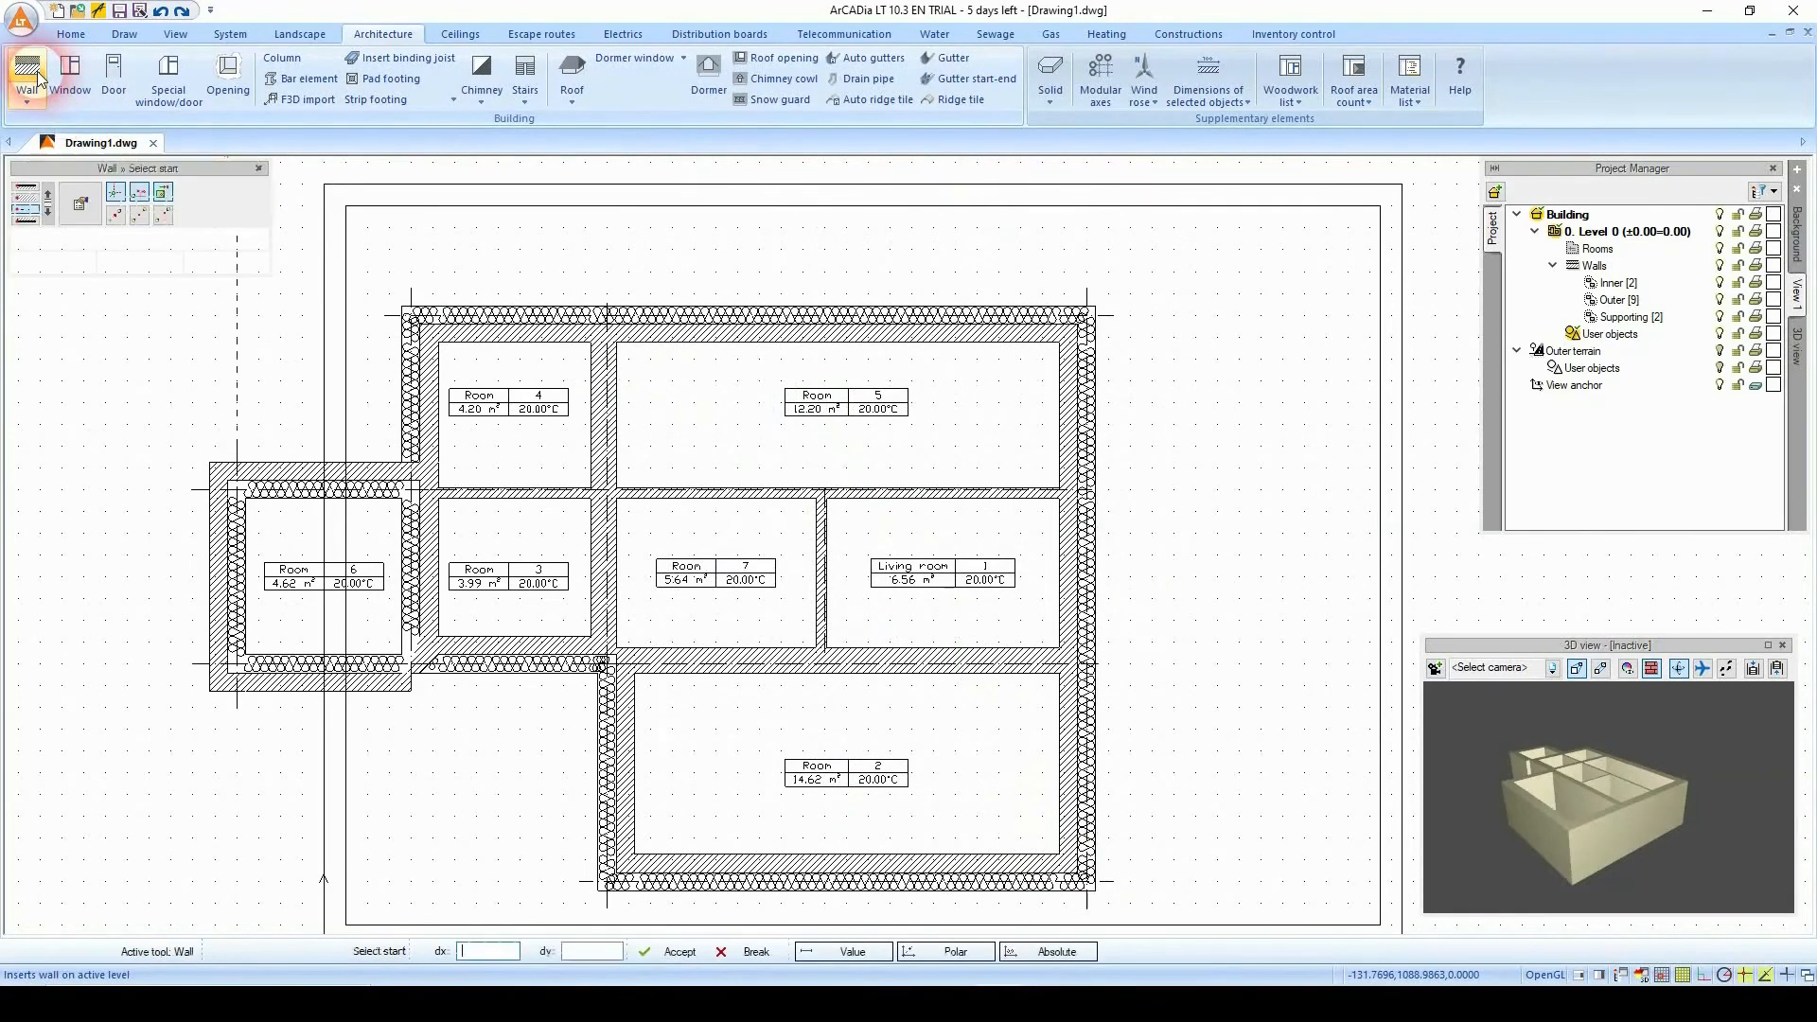
click(242, 238)
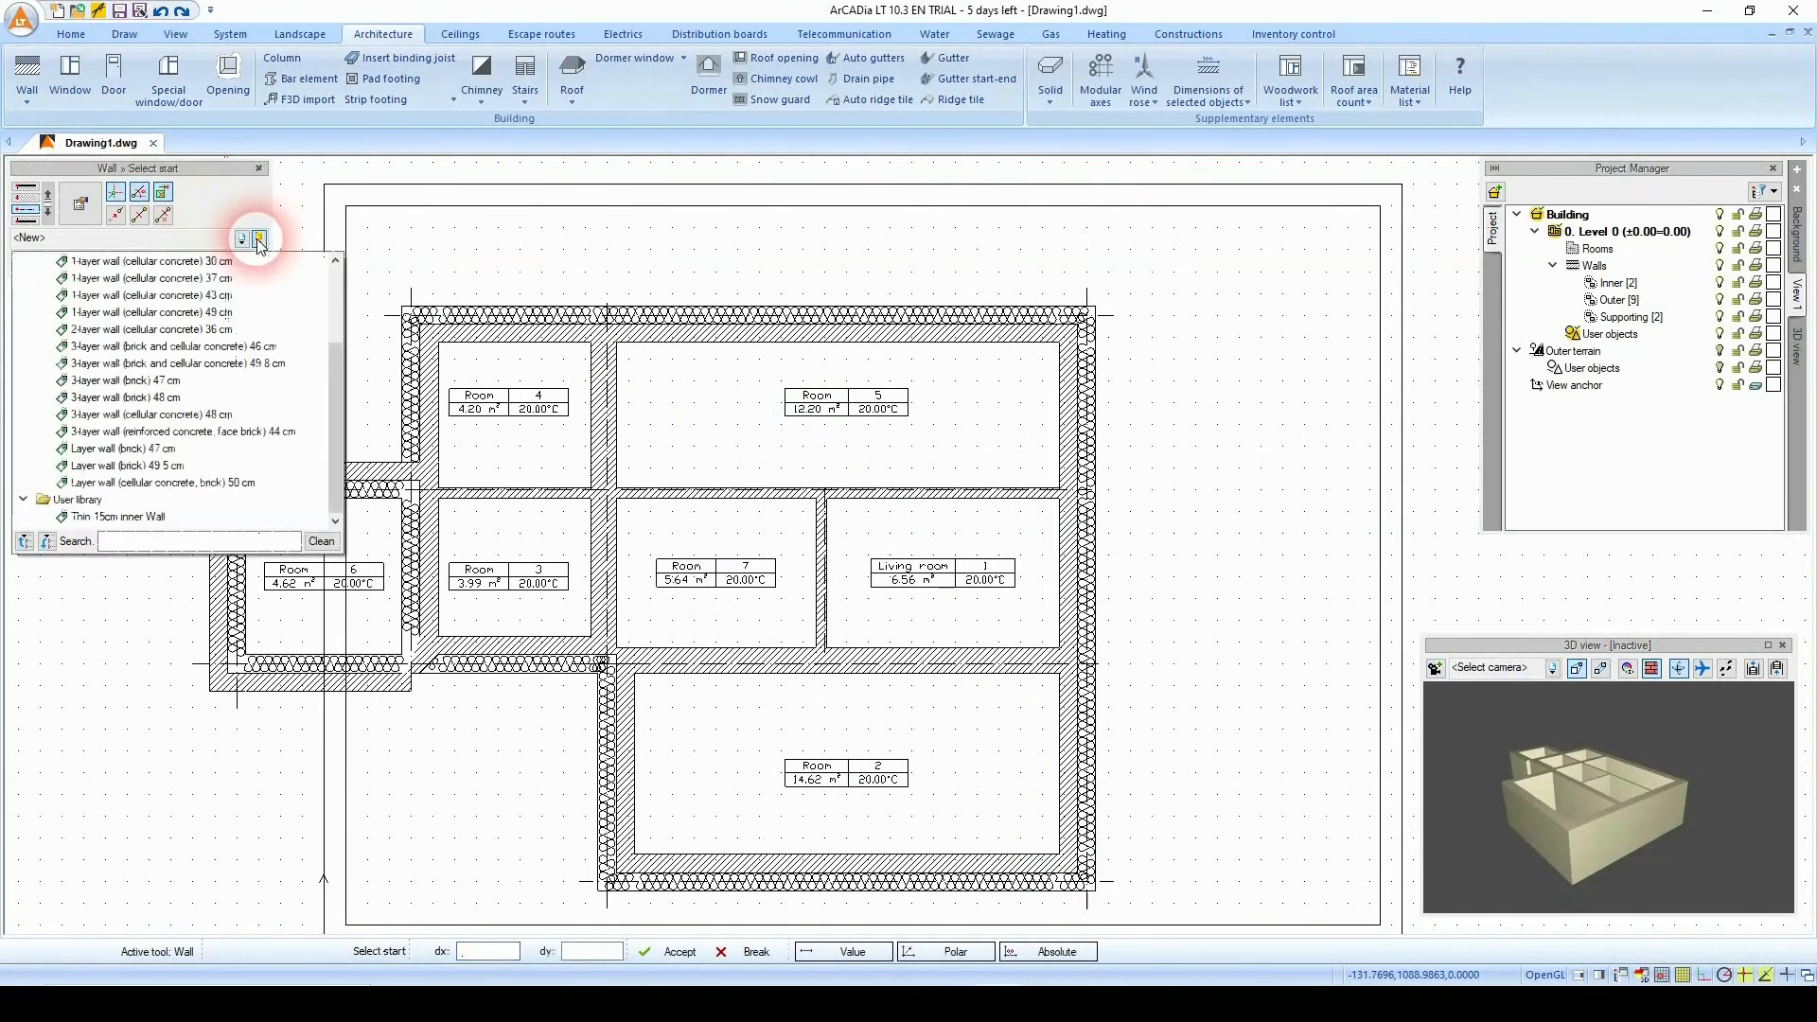
scroll(170, 397, up, 3)
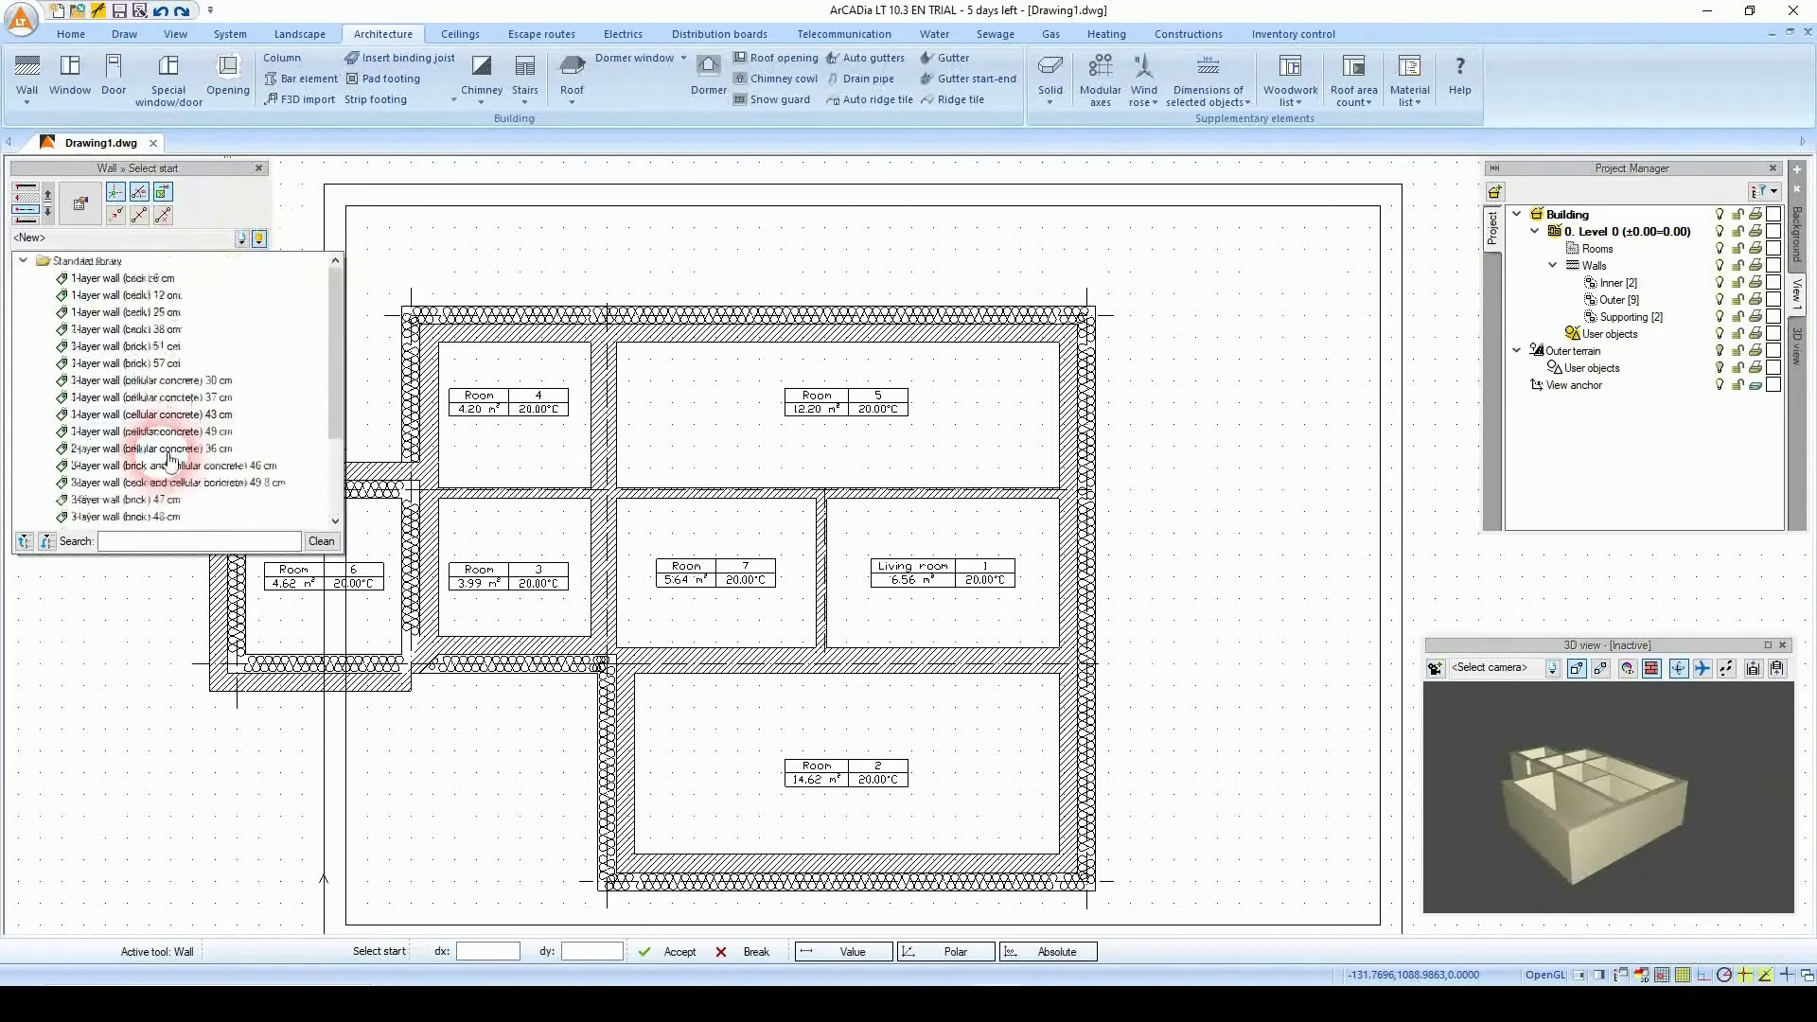
scroll(142, 342, down, 3)
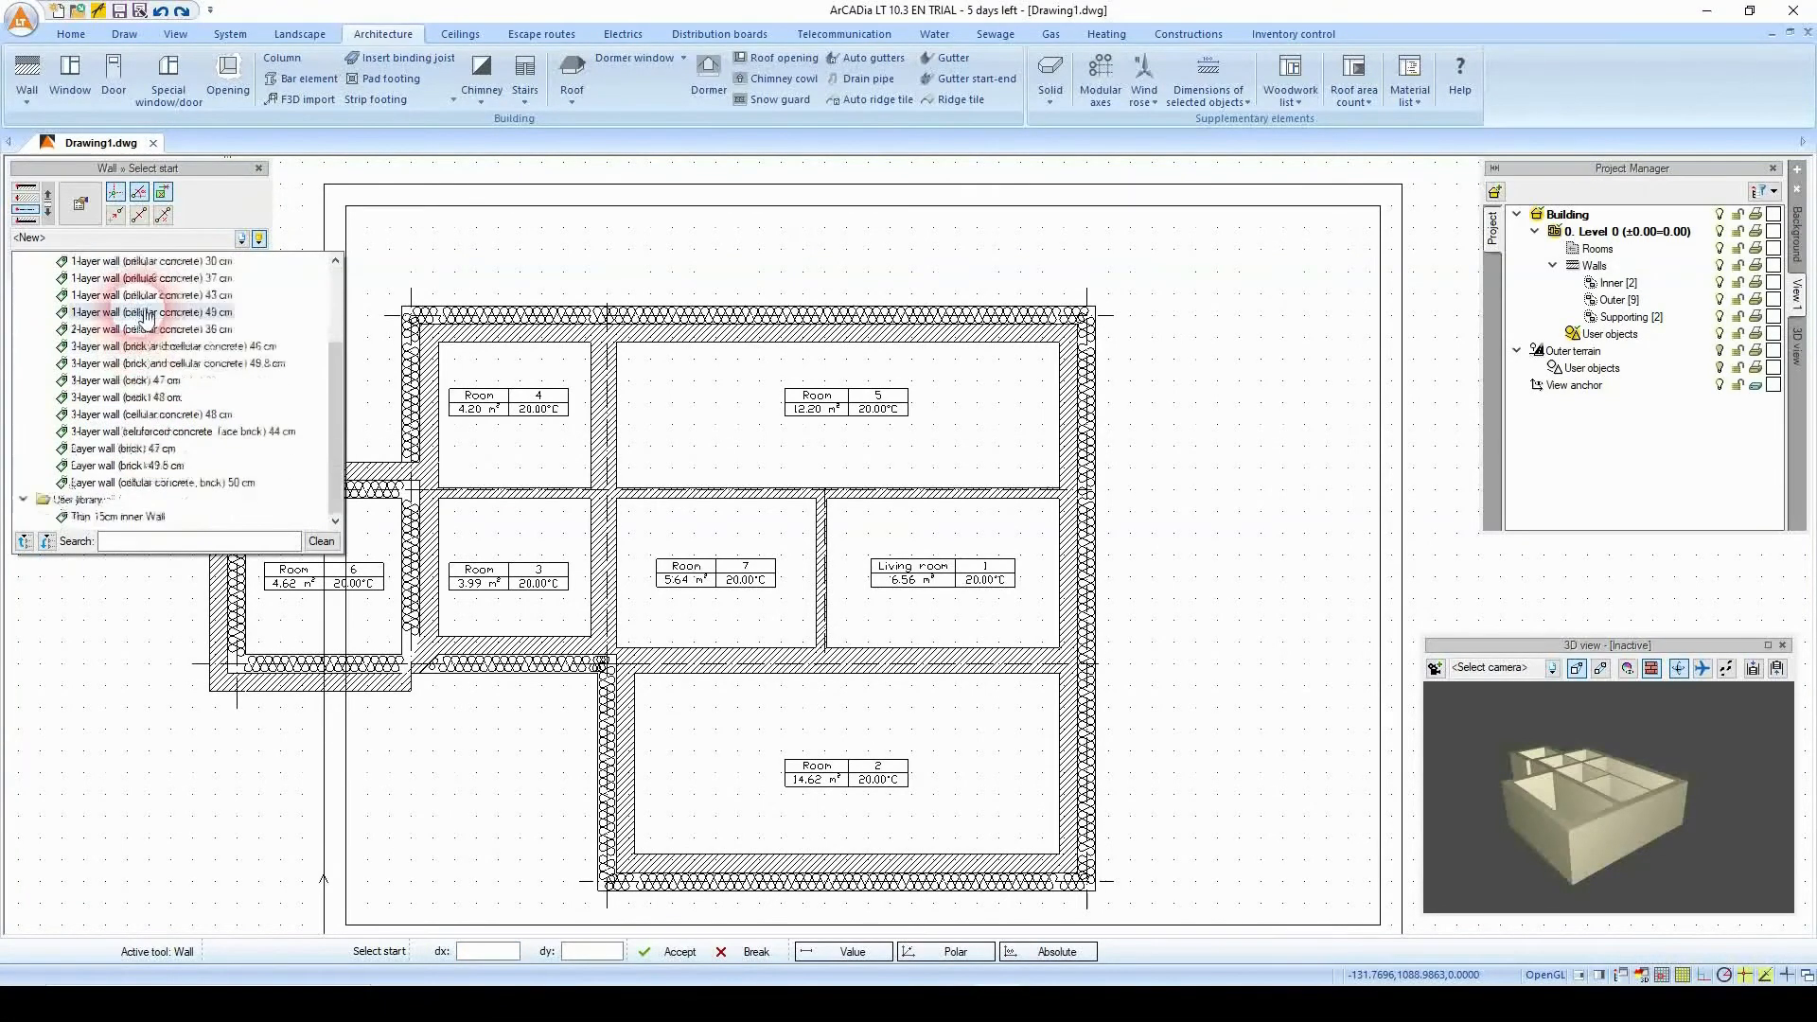
click(243, 240)
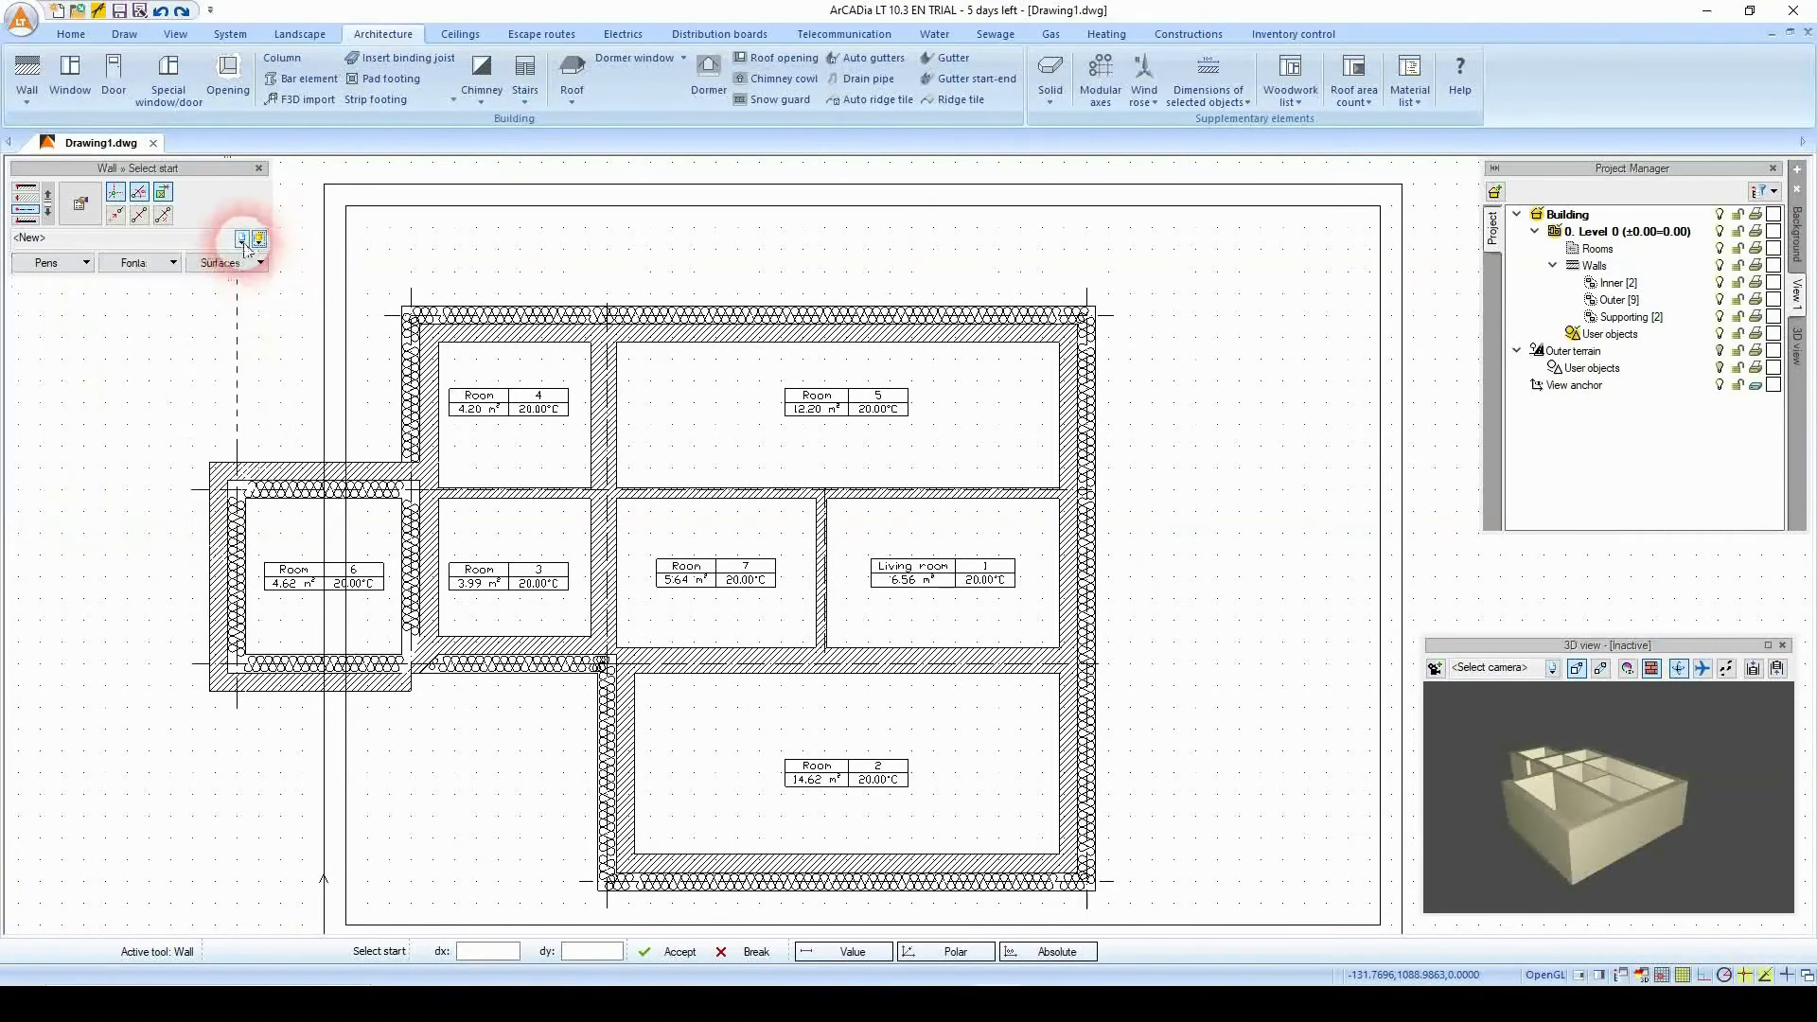
click(243, 239)
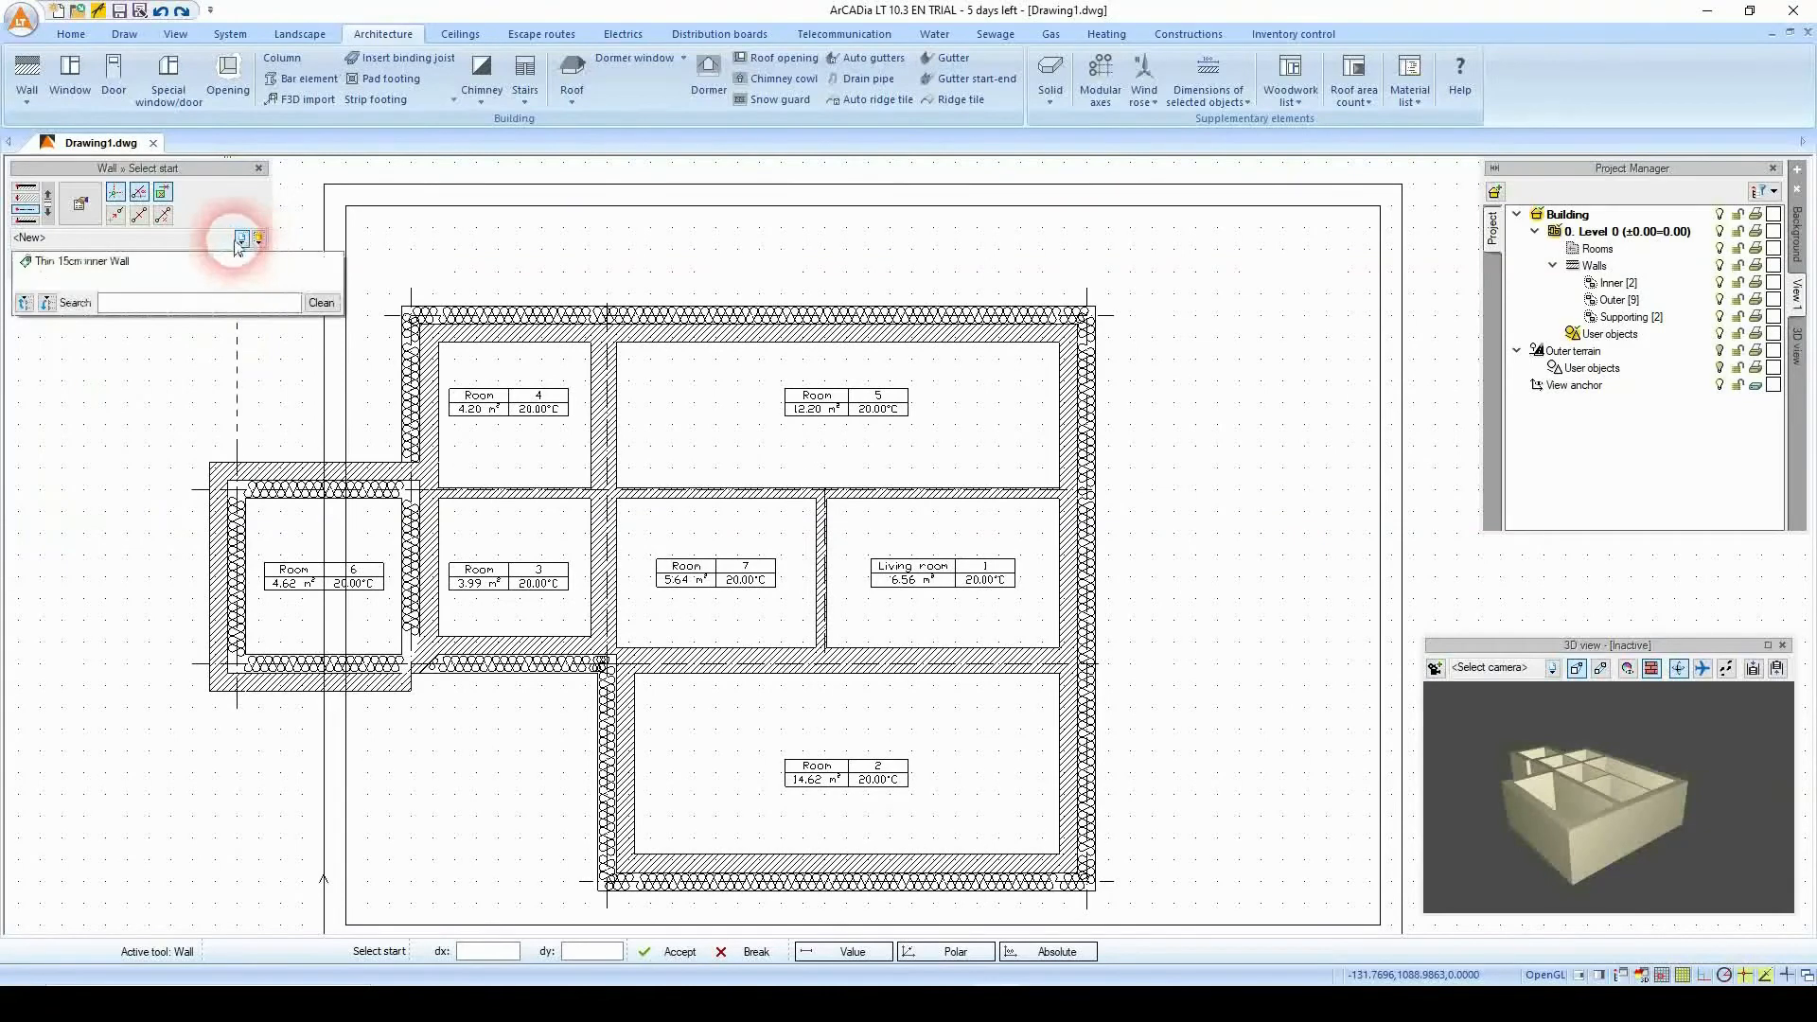
click(145, 263)
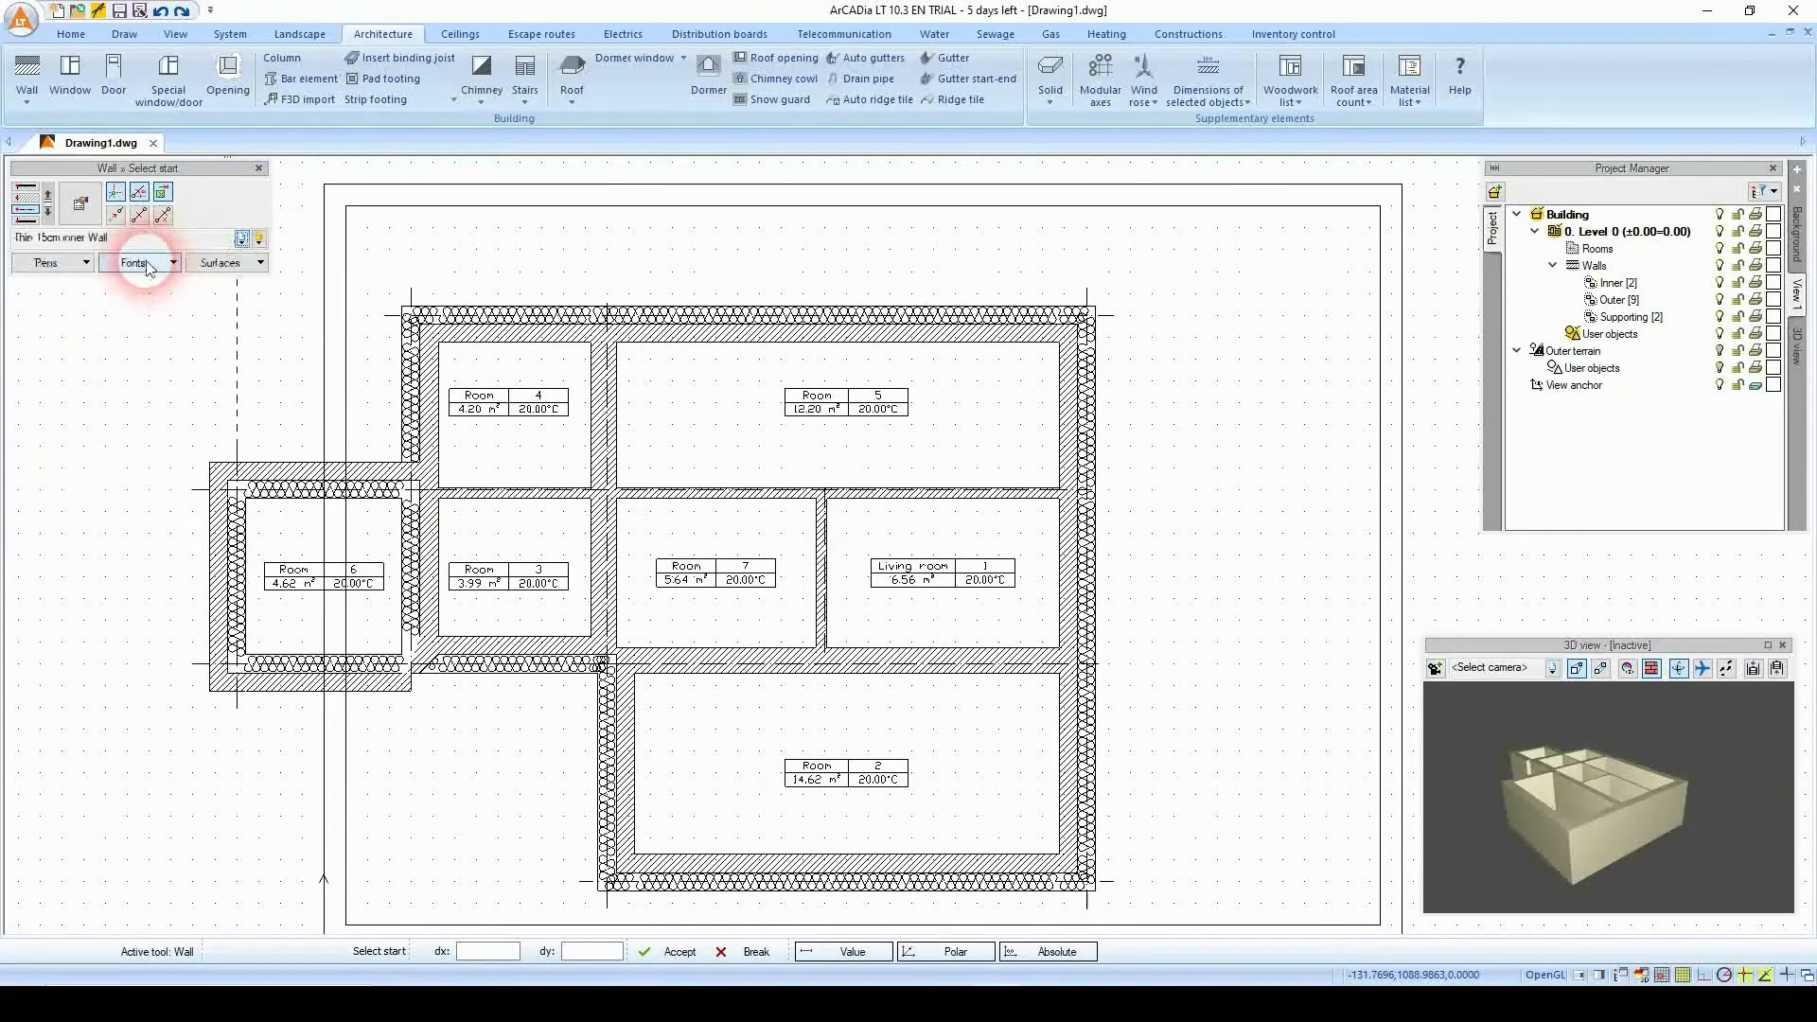
Switch the new wall to the user library's Thin 15cm inner Wall type and draw a short horizontal wall above Room 4.
click(259, 238)
click(33, 502)
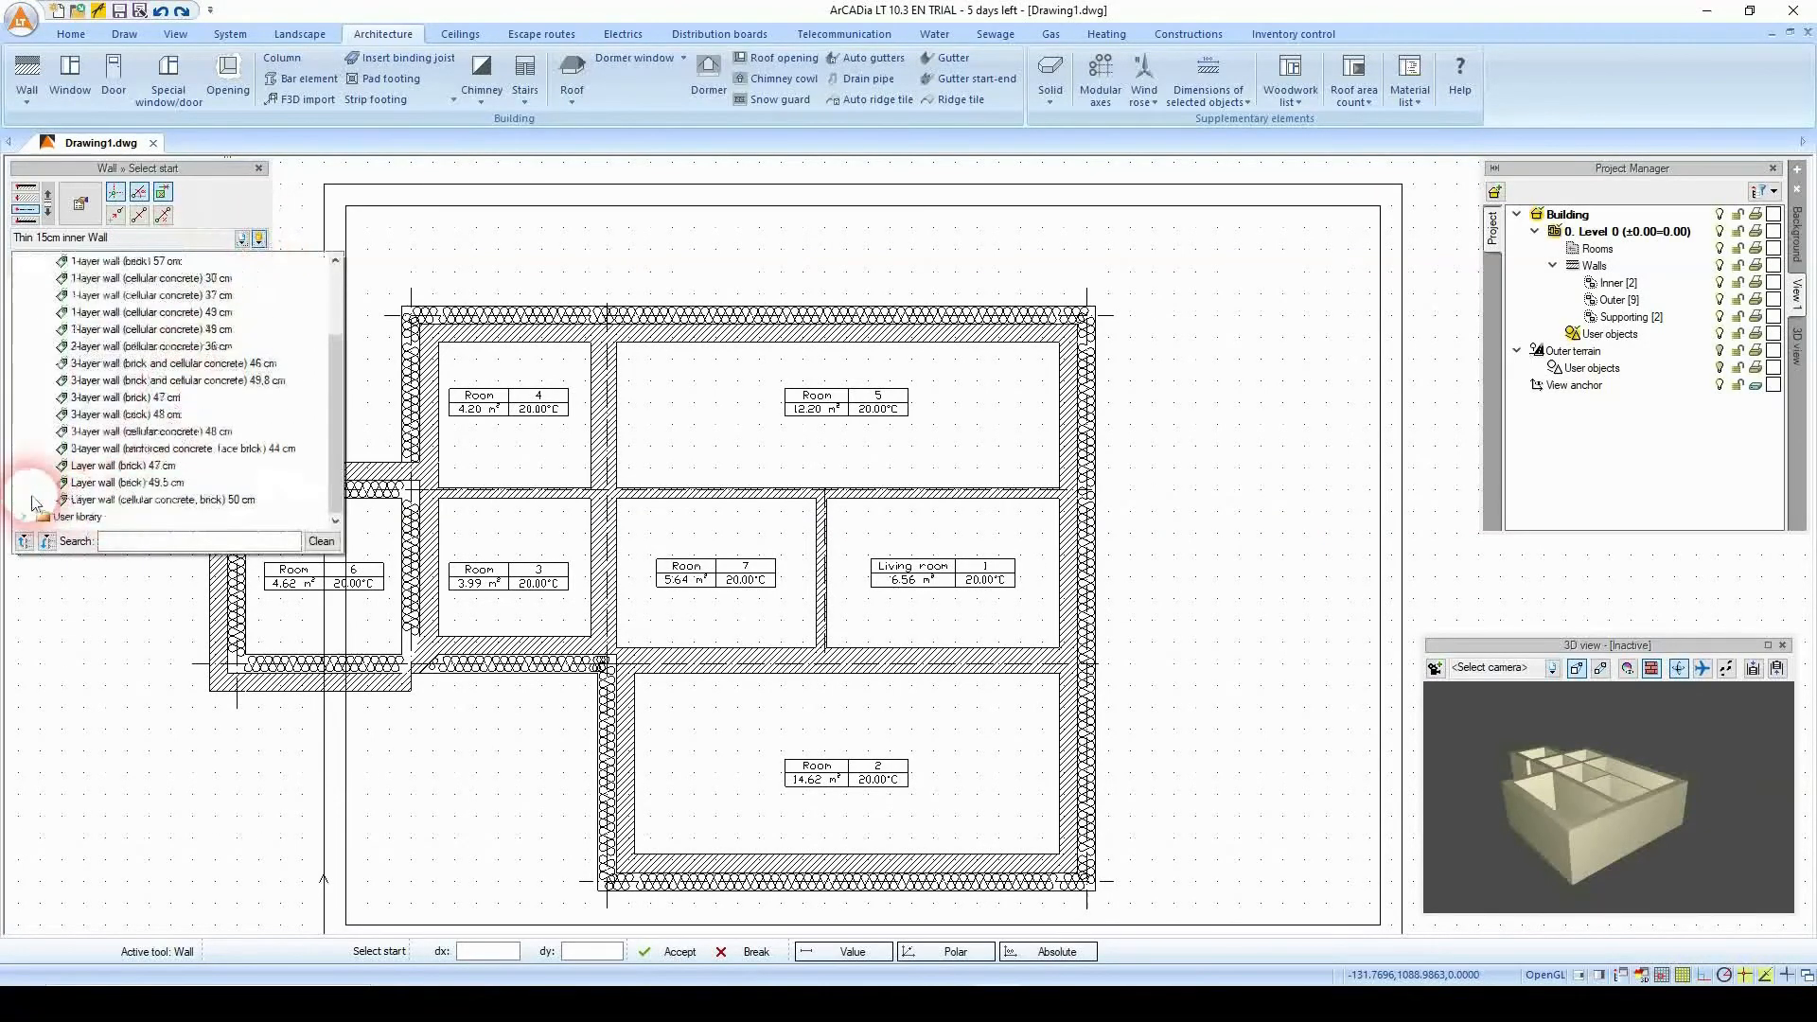
scroll(142, 466, up, 3)
scroll(129, 445, down, 3)
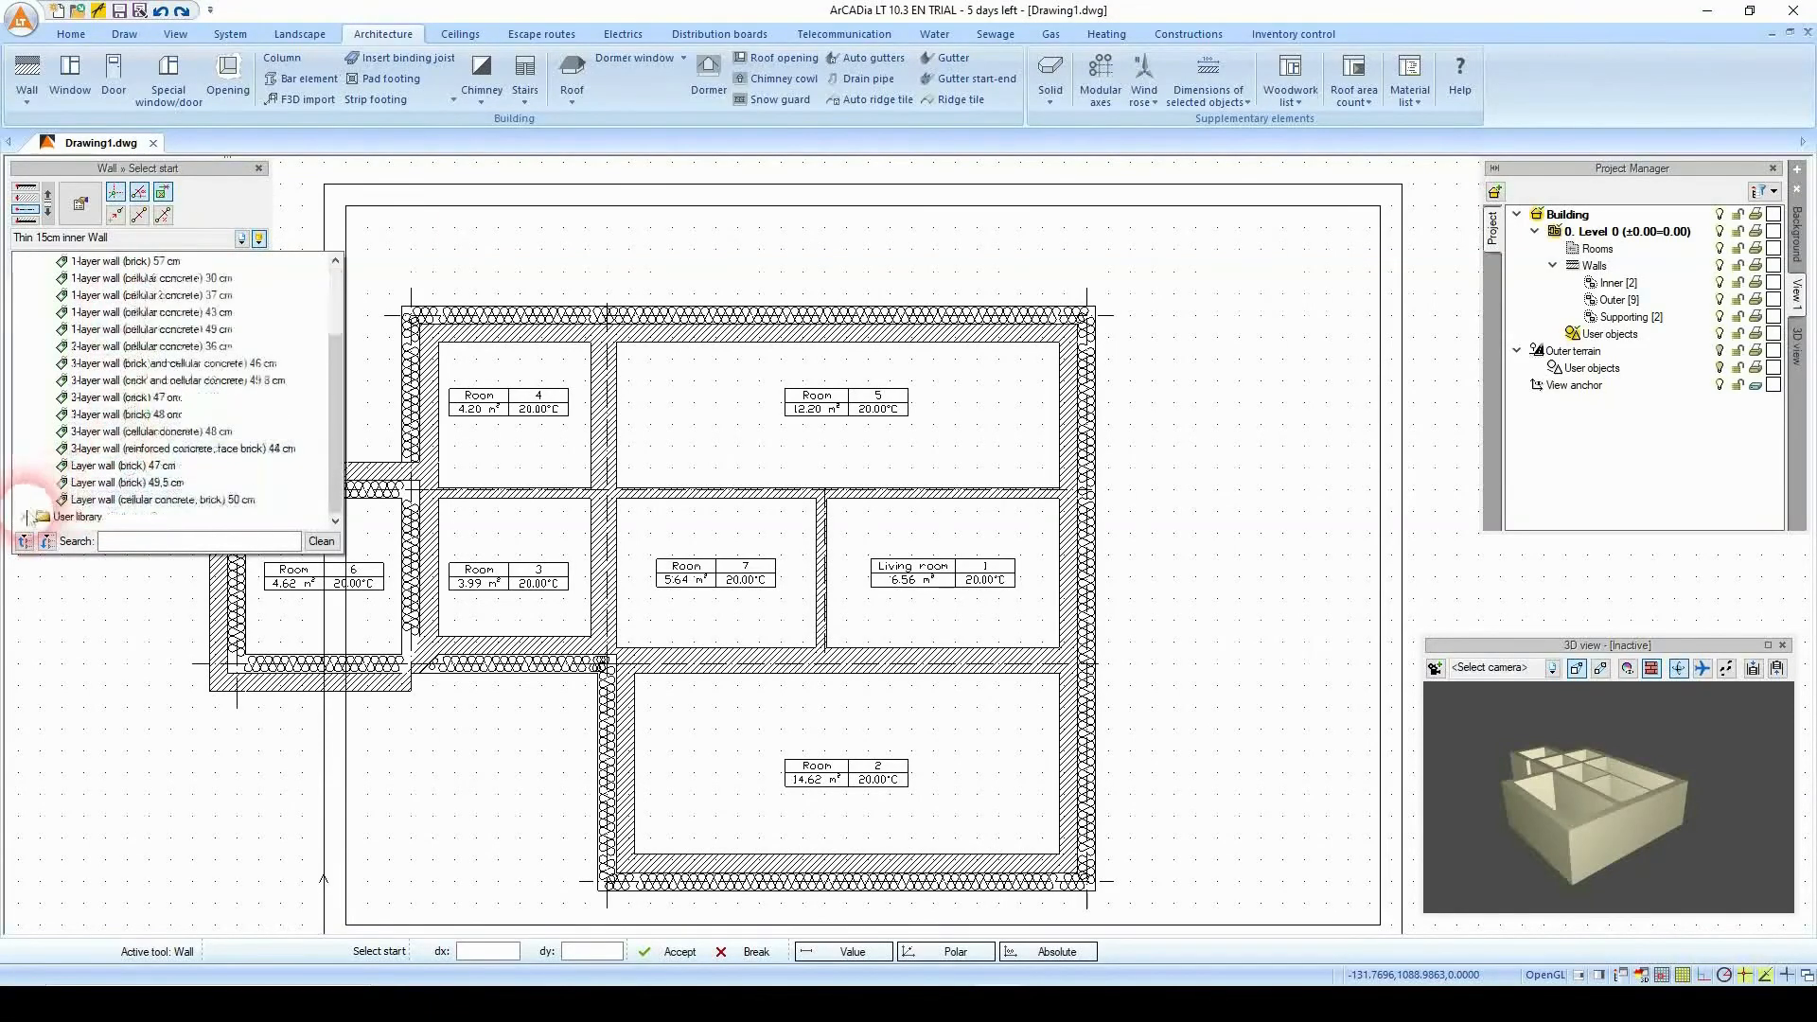
scroll(26, 500, down, 2)
click(90, 511)
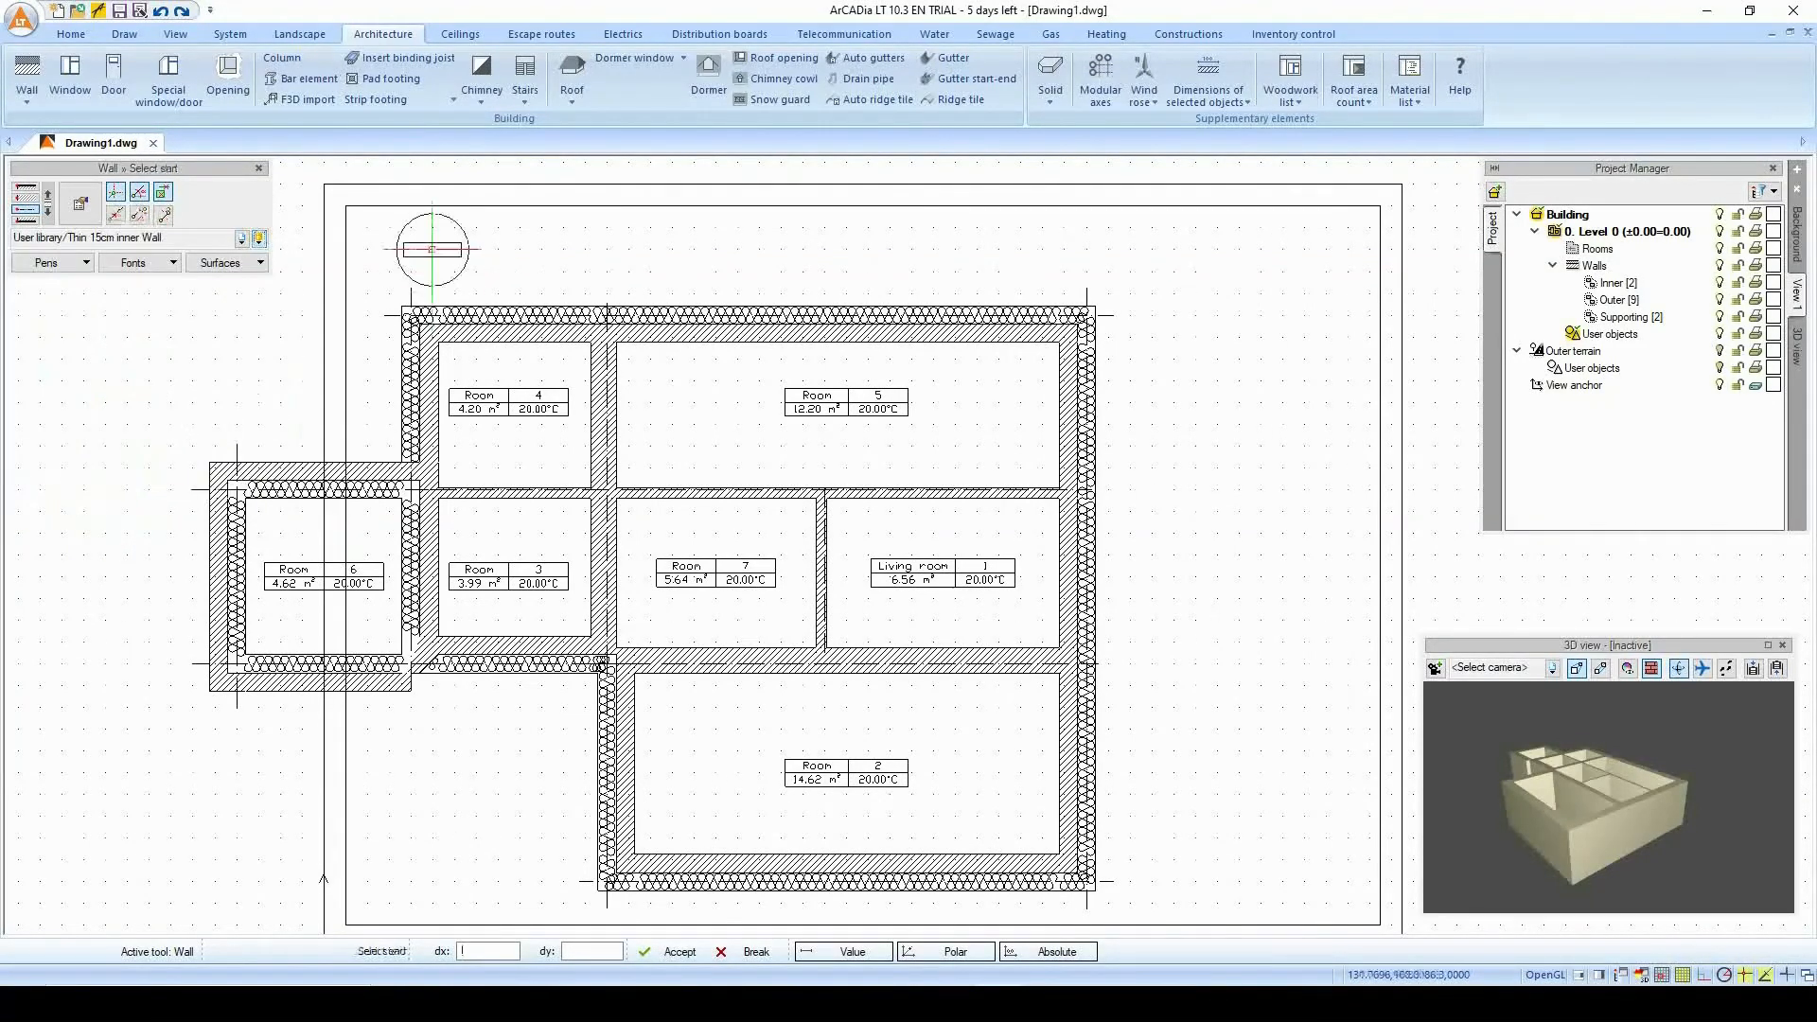
click(1662, 762)
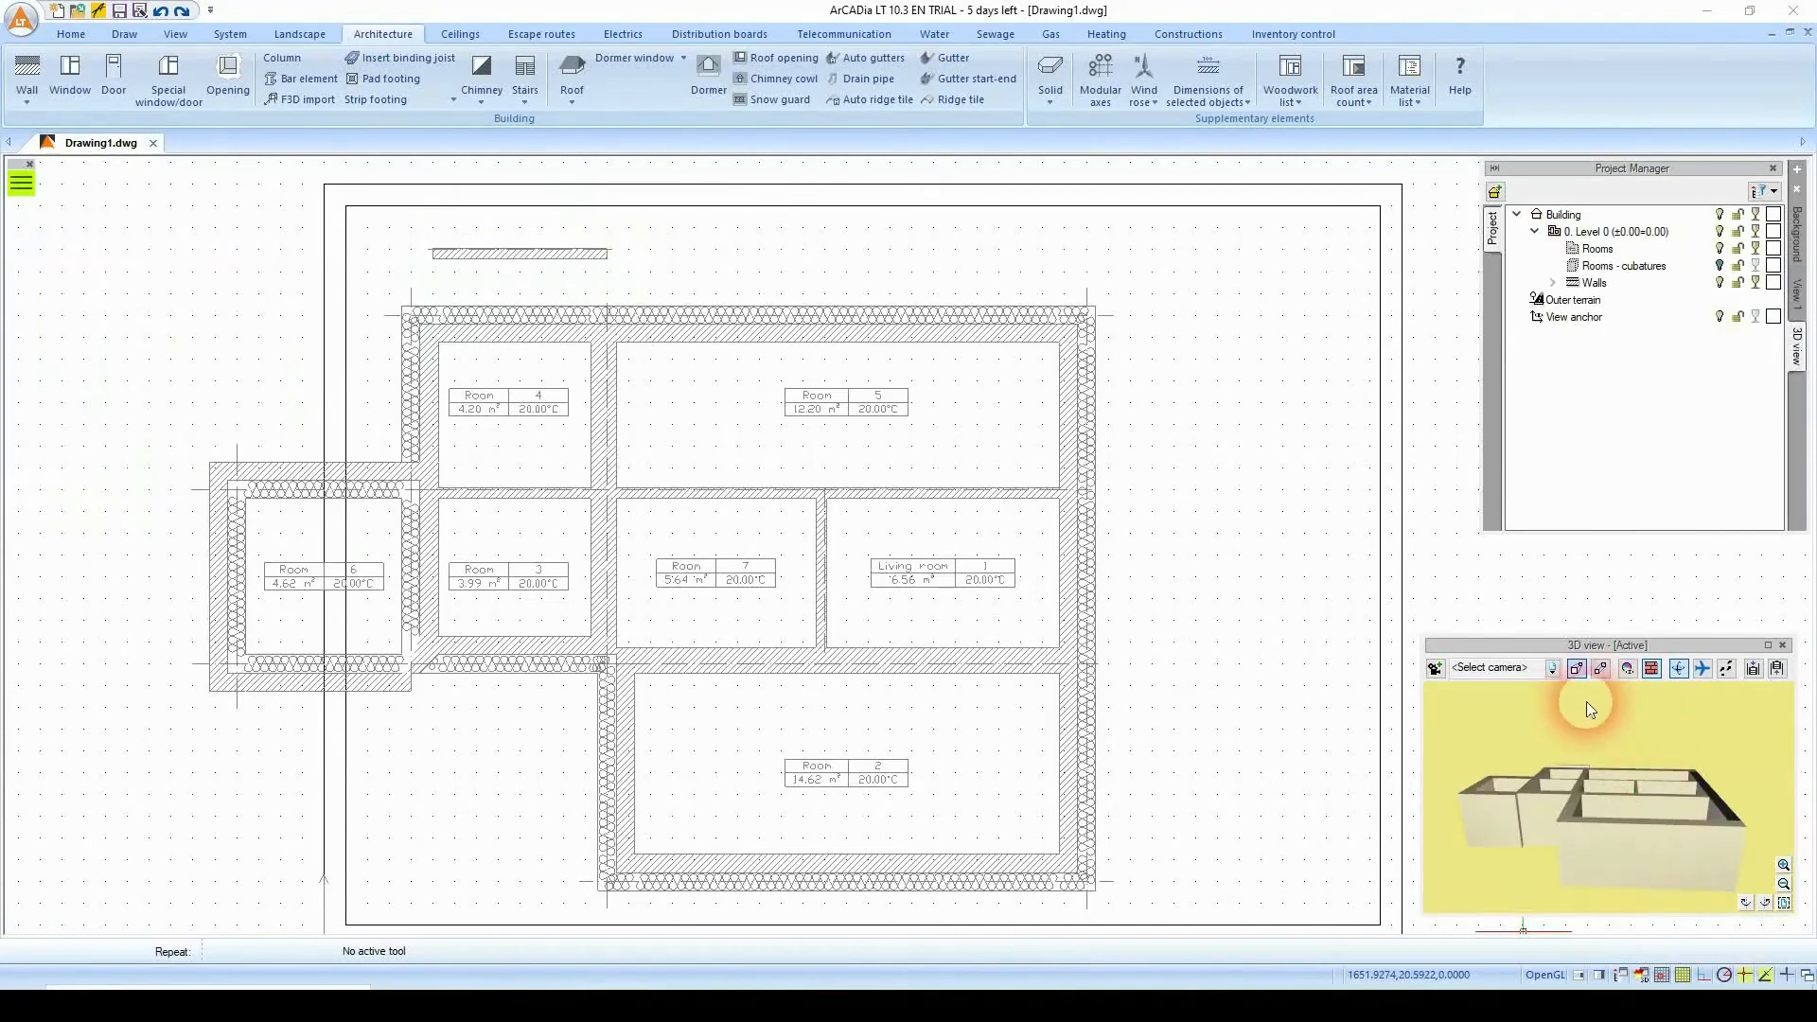
click(1800, 294)
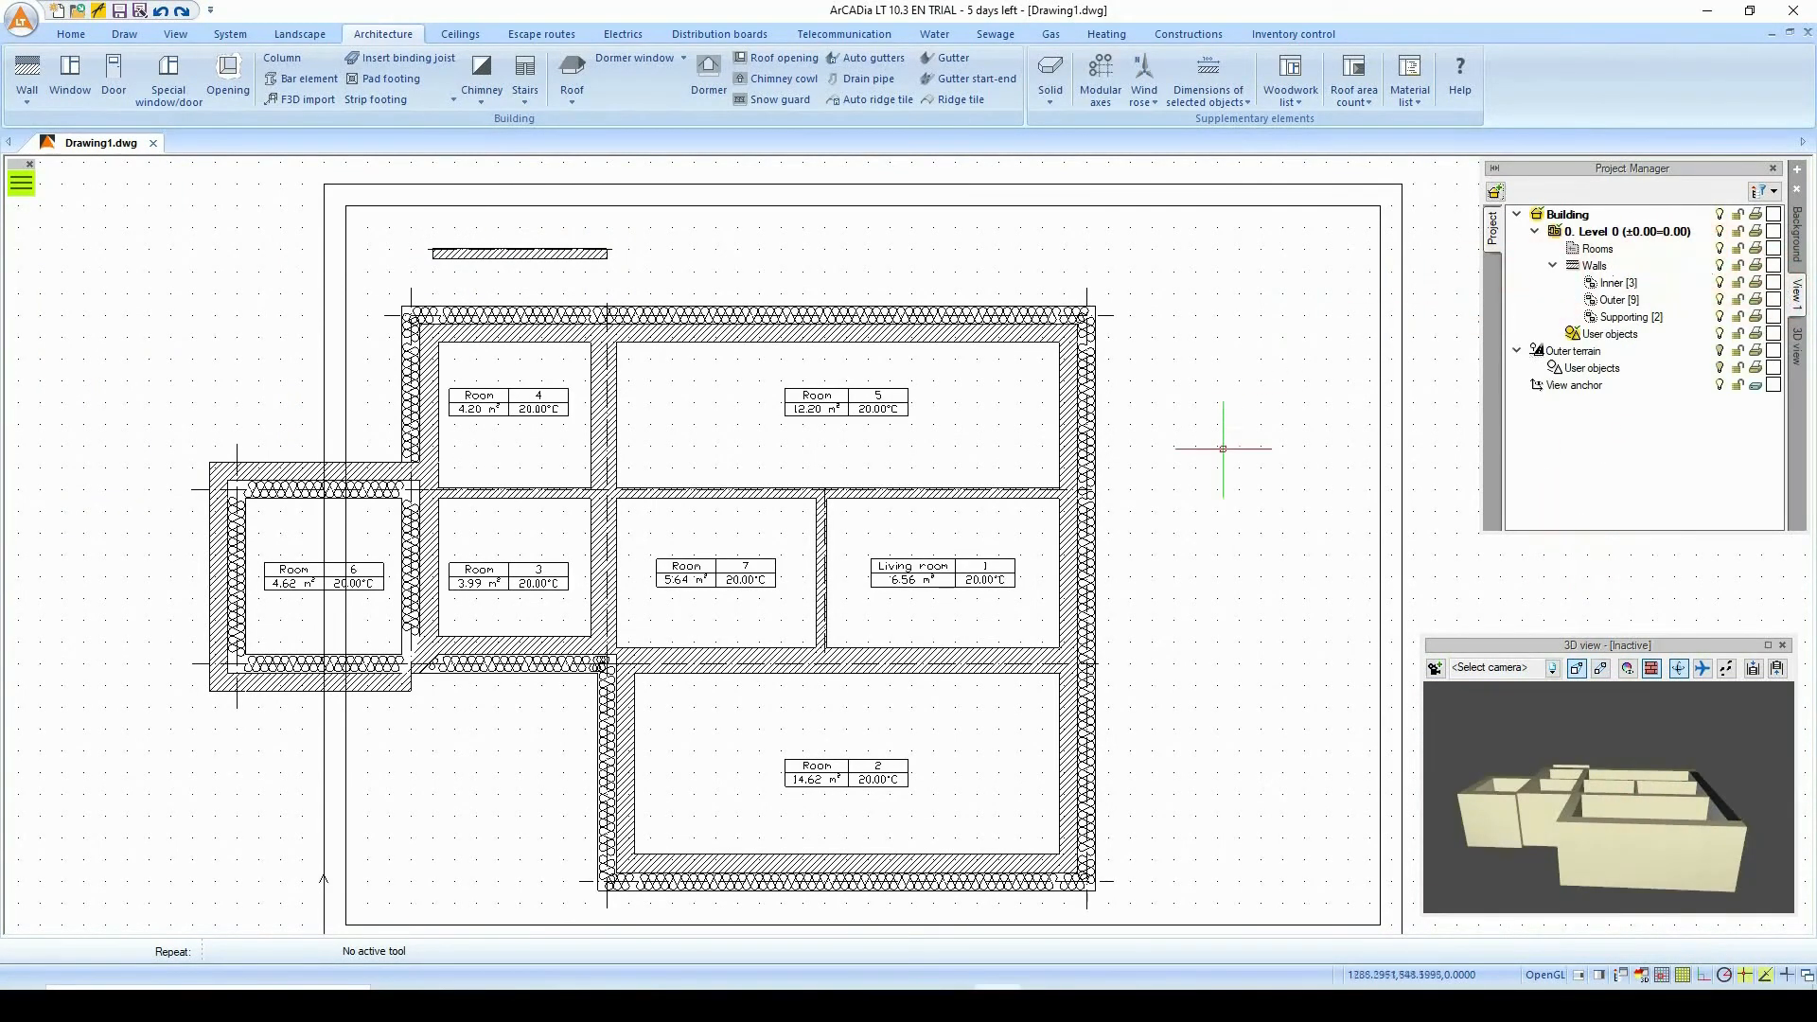
click(1543, 800)
mouse_move(1543, 794)
mouse_down()
mouse_move(1541, 762)
mouse_move(1549, 806)
mouse_move(1501, 791)
mouse_move(1533, 770)
mouse_up()
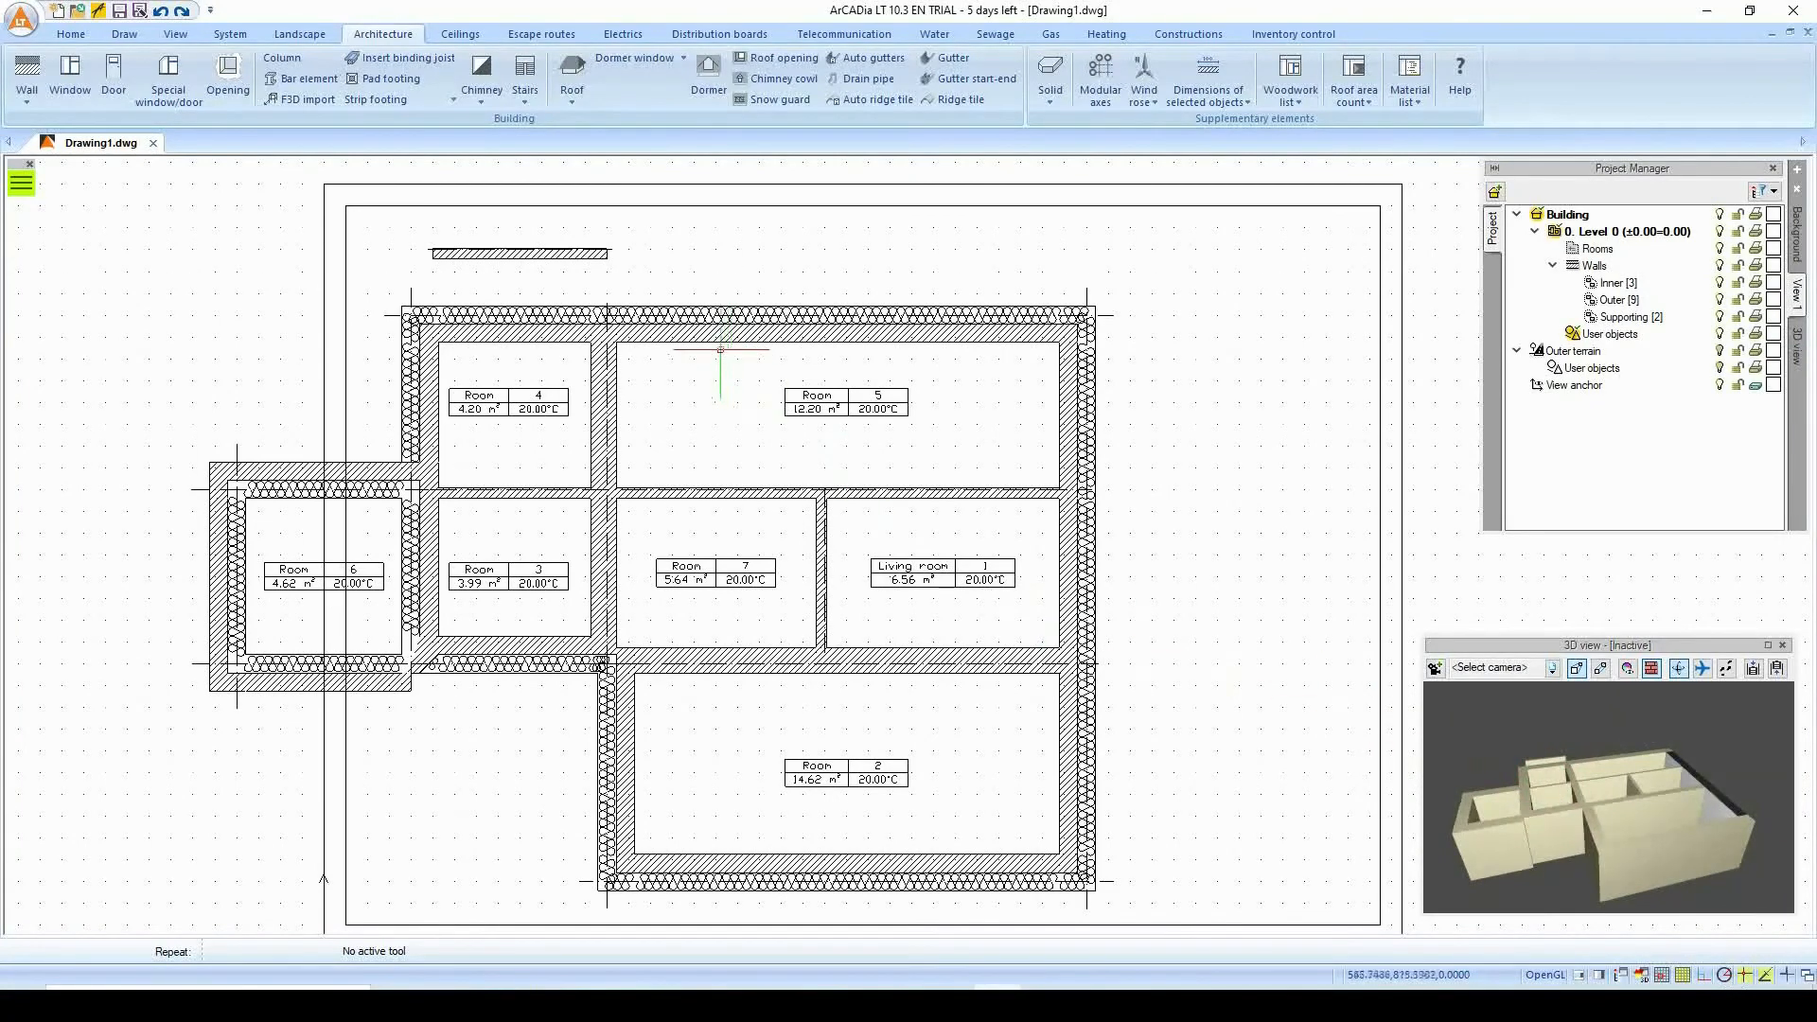
Insert a ground floor for the building and inspect it in the 3D view from inside a room.
click(573, 67)
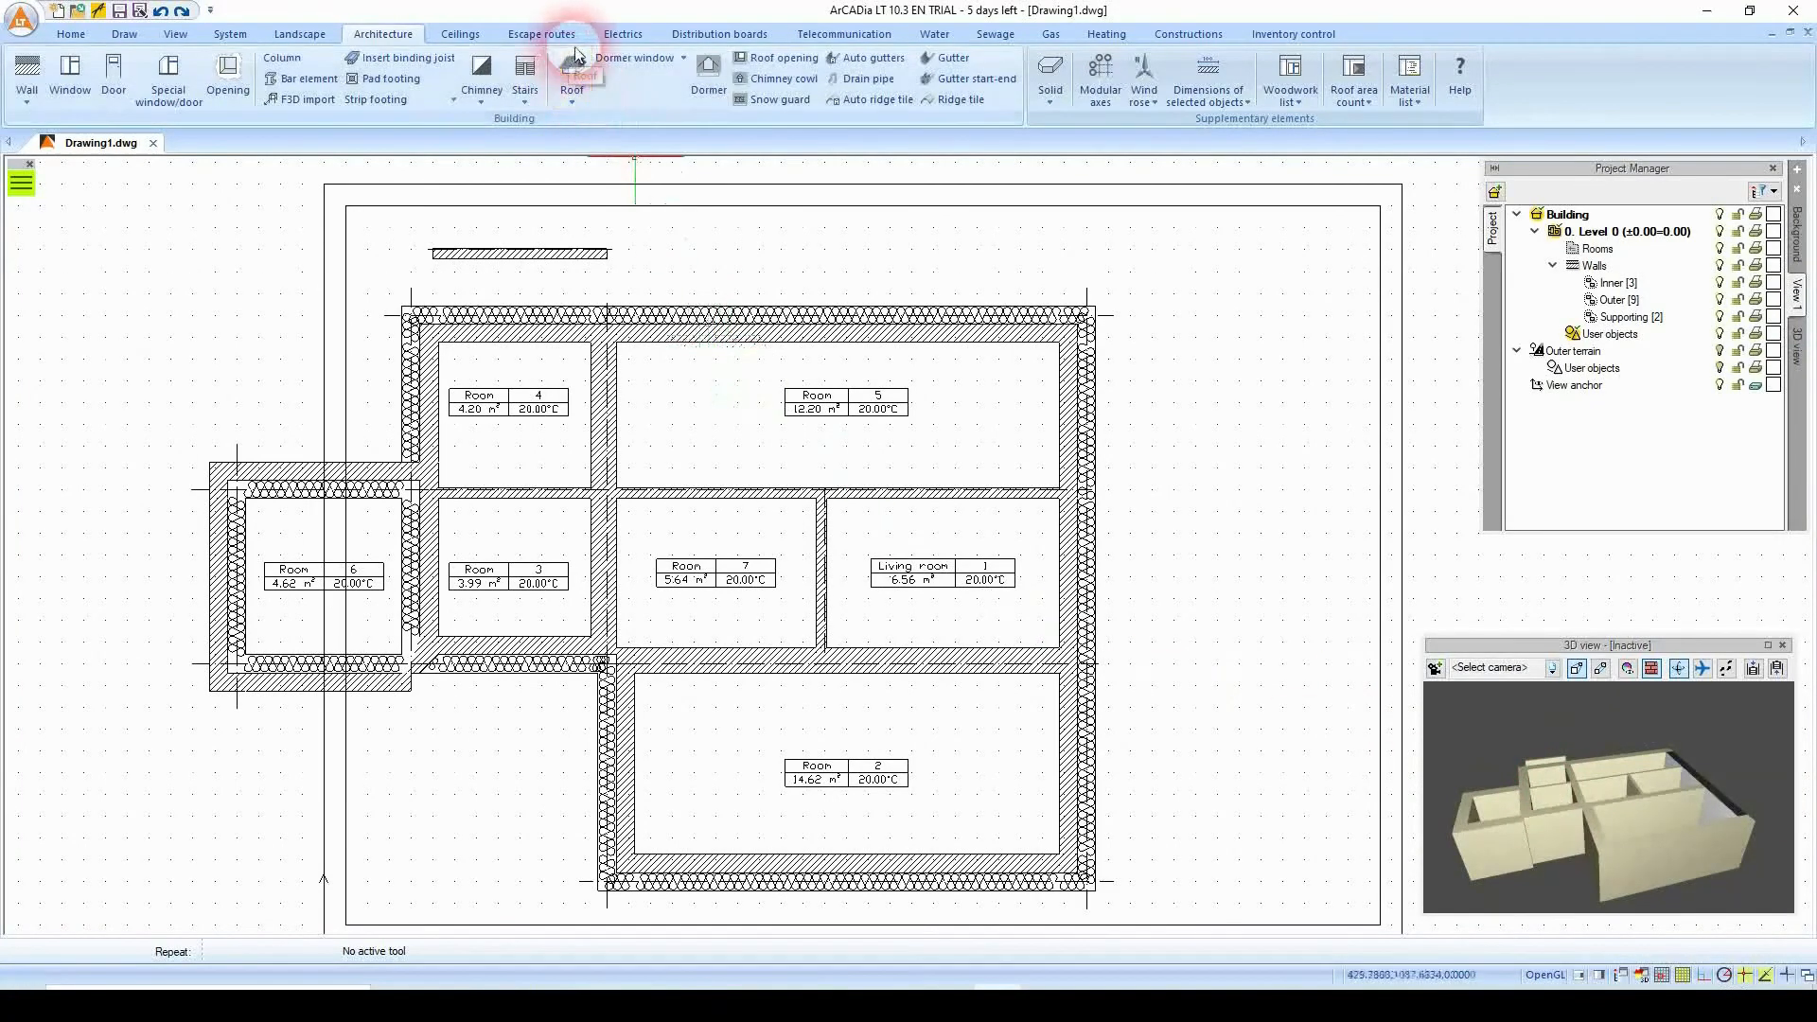
click(459, 35)
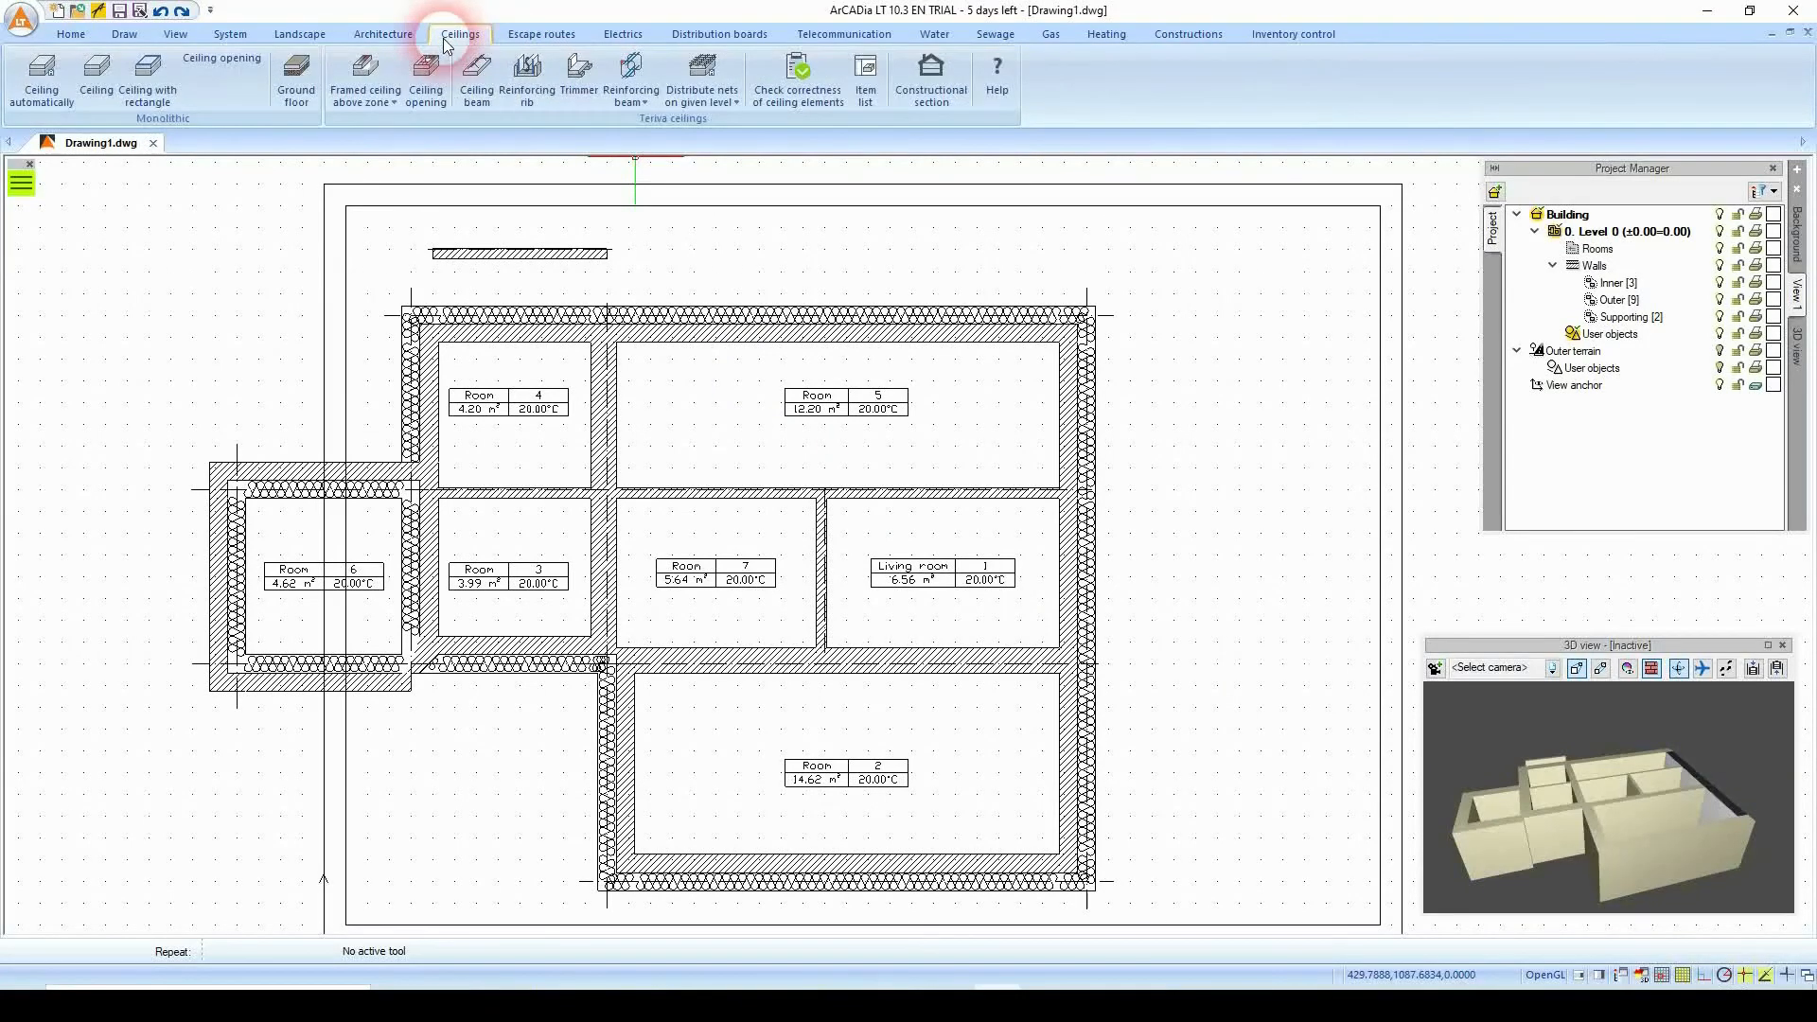
click(297, 71)
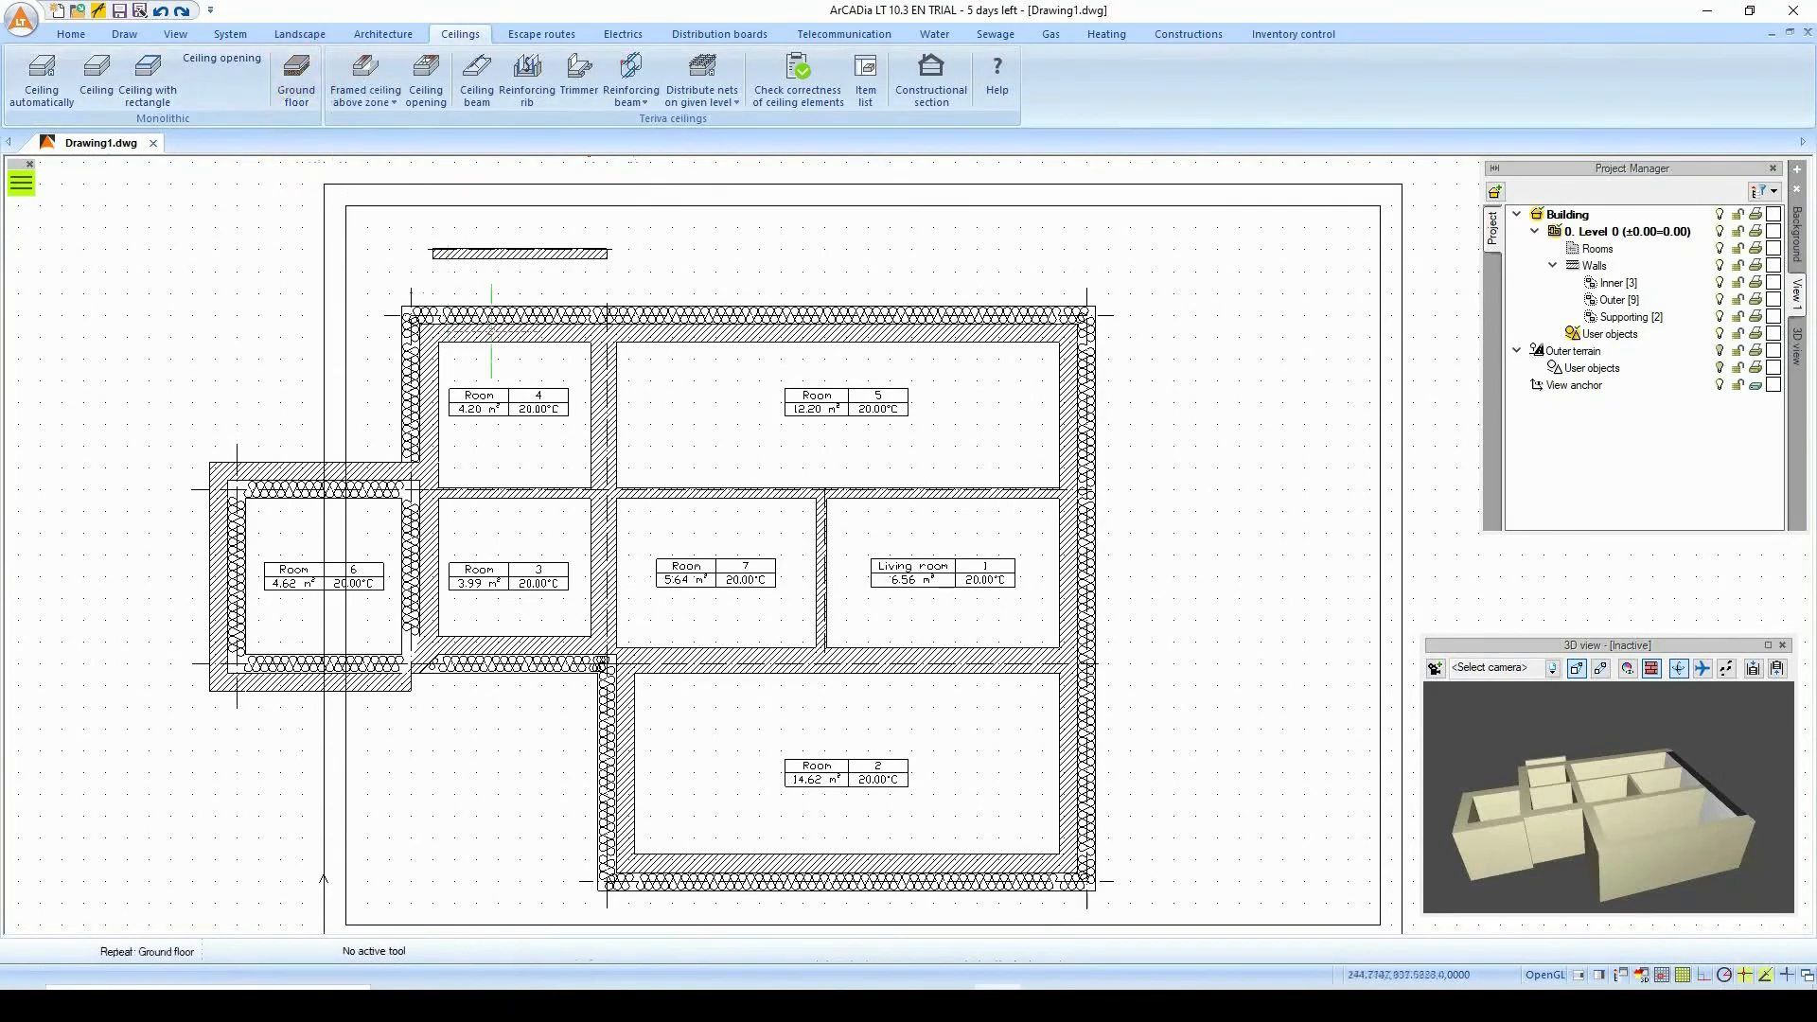
drag(1566, 747, 1571, 858)
mouse_move(1571, 854)
mouse_down()
mouse_move(1557, 838)
mouse_move(1557, 857)
mouse_up()
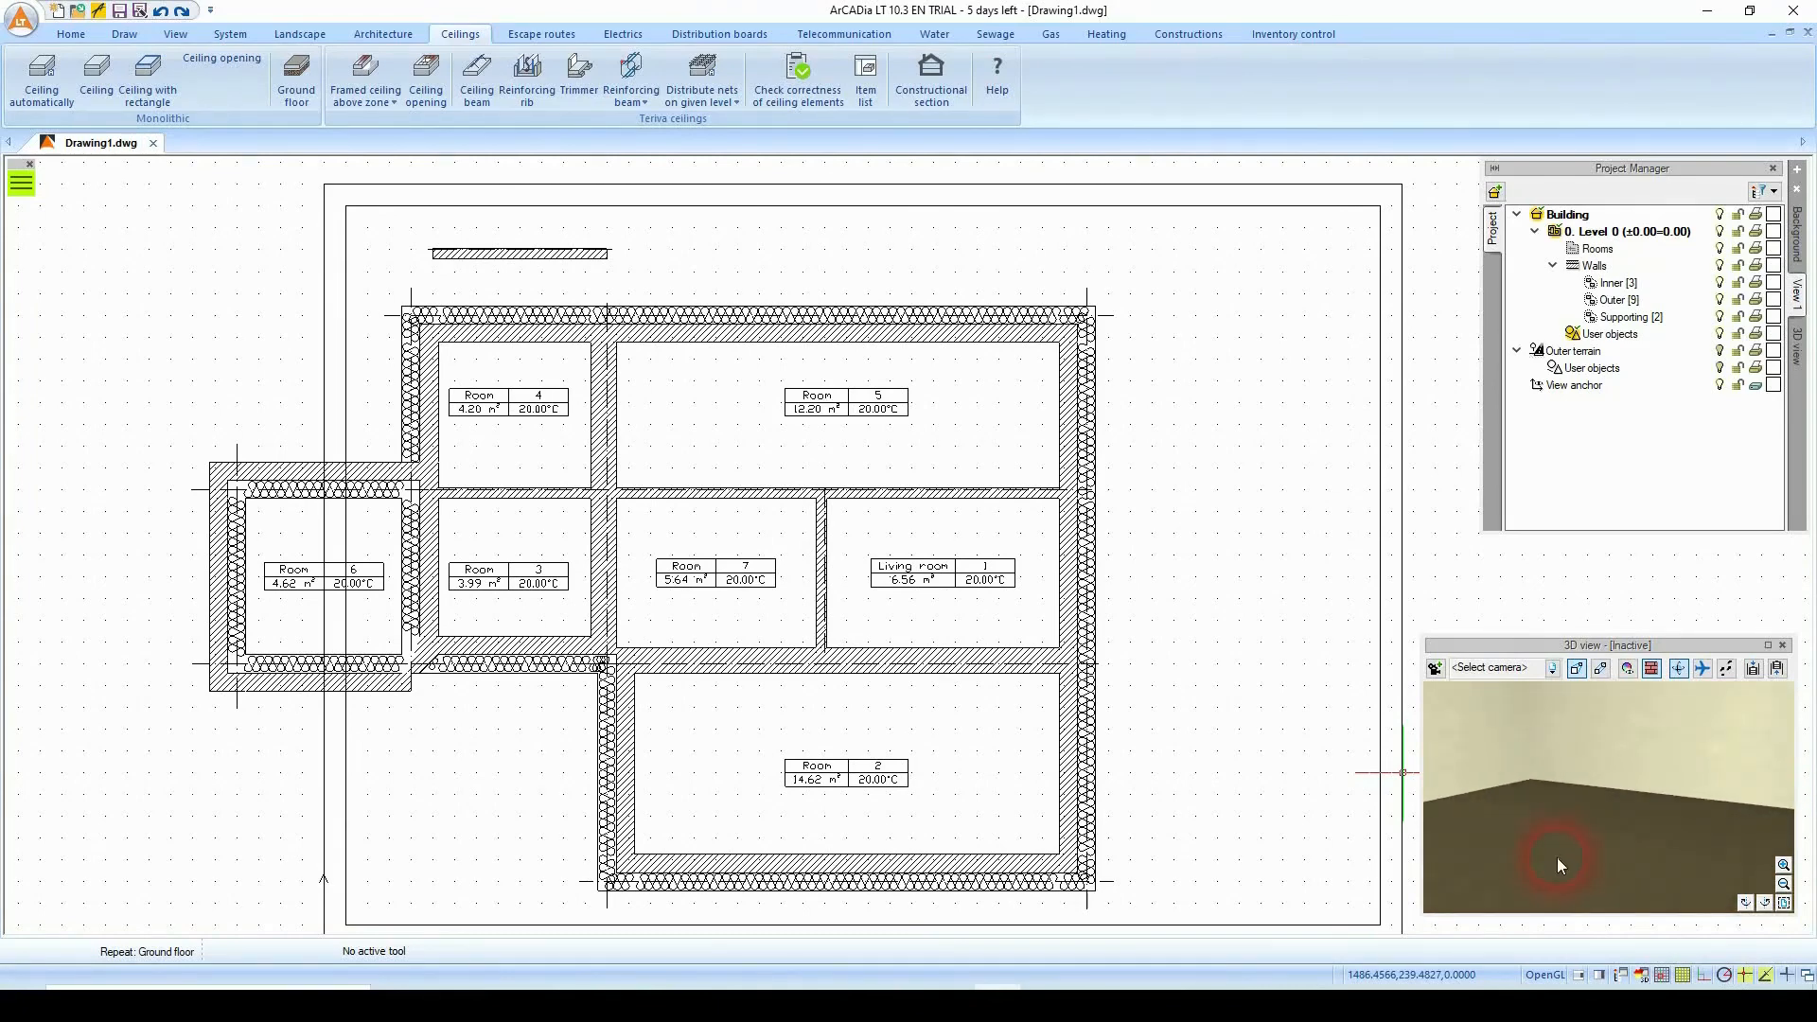